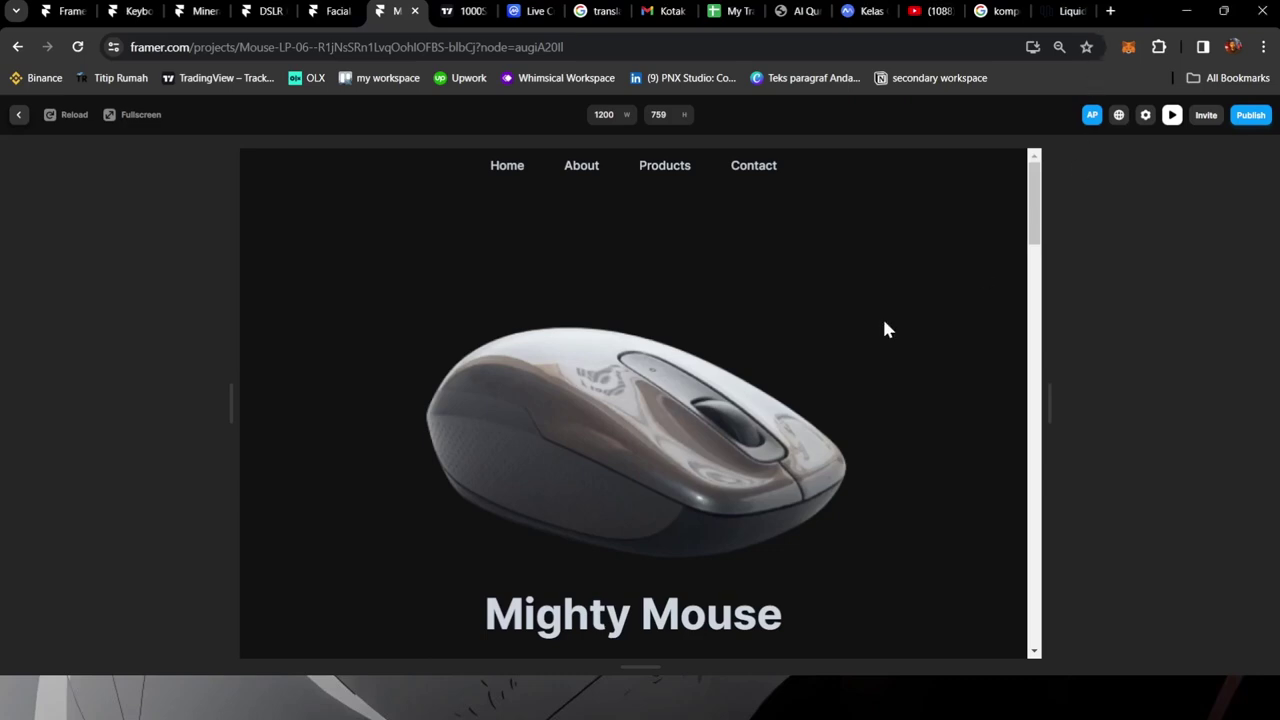
Step: Scroll through the 1200-wide desktop layout of the Mighty Mouse preview, then return to the top
scroll(922, 430, "down", 3)
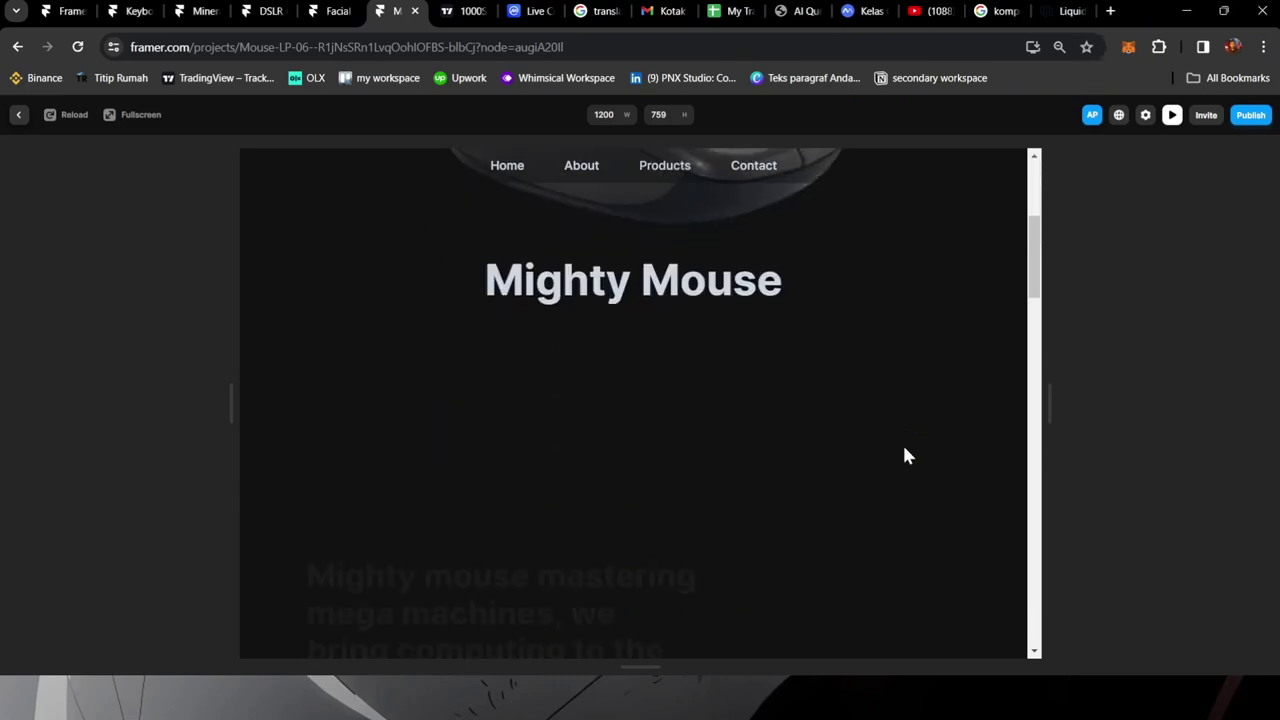
scroll(903, 451, "down", 3)
scroll(897, 460, "down", 2)
scroll(890, 466, "down", 3)
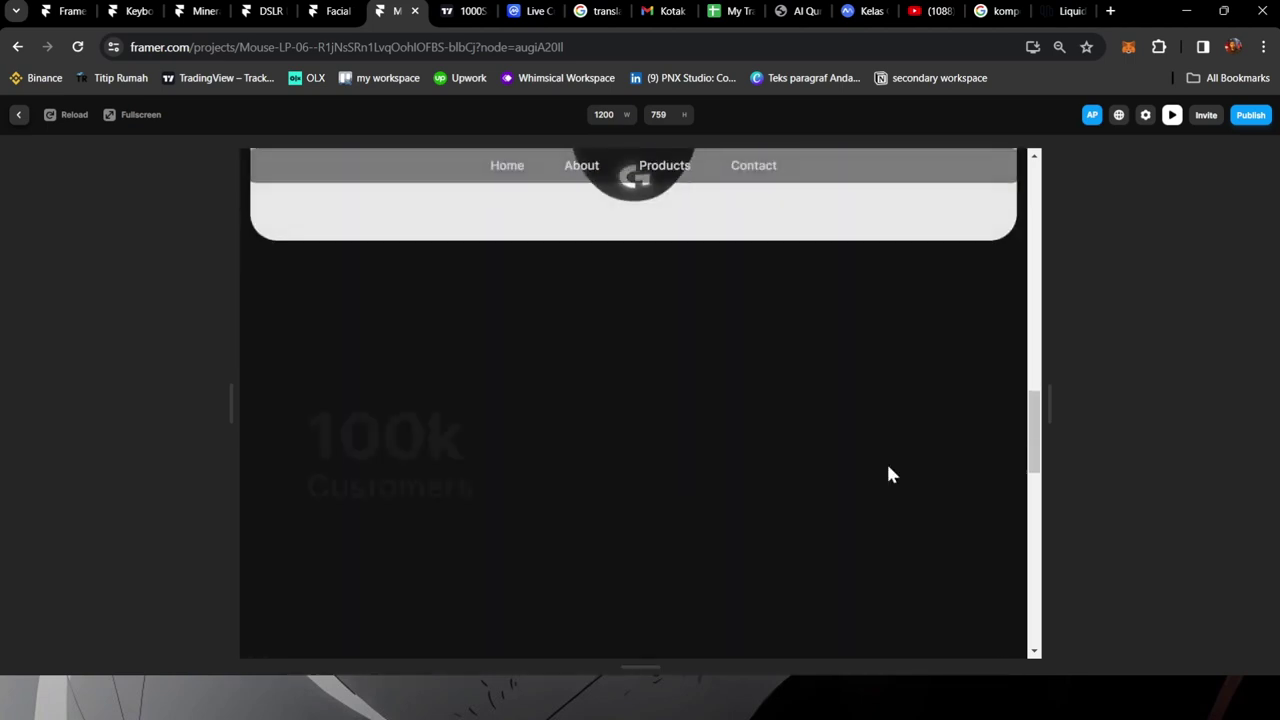
scroll(886, 468, "down", 2)
scroll(884, 475, "down", 2)
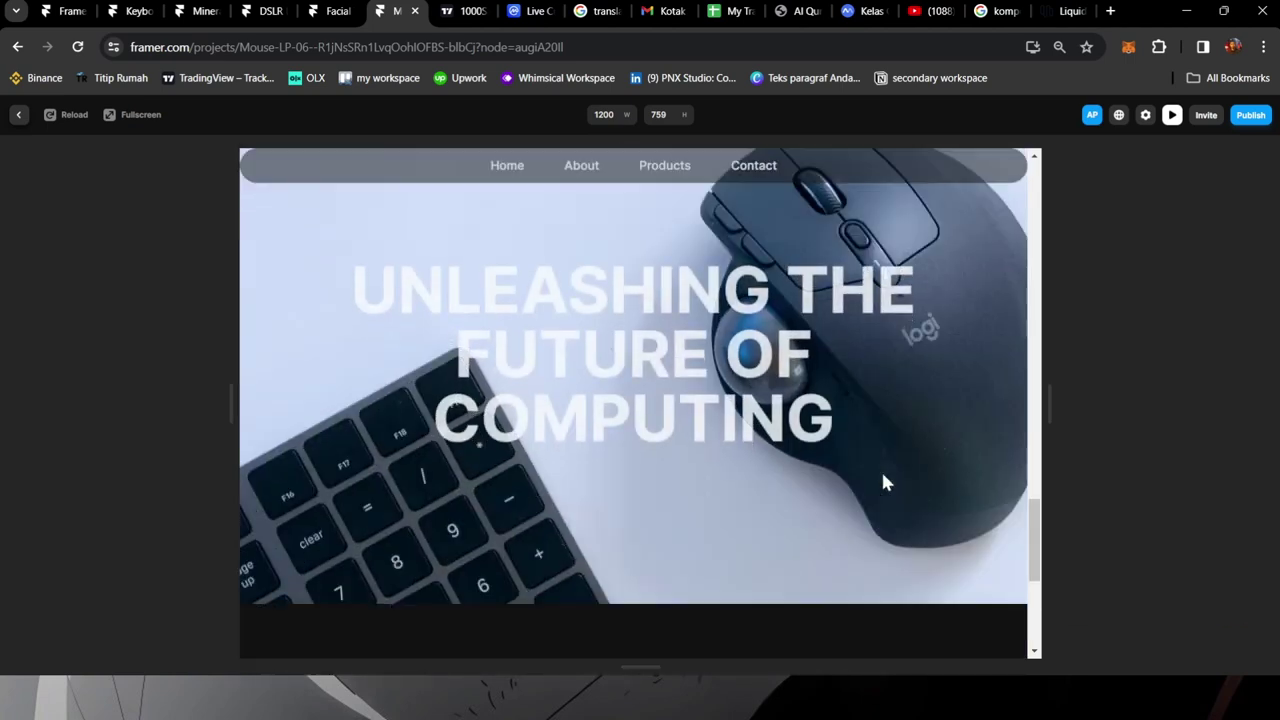
scroll(883, 481, "down", 3)
scroll(883, 481, "down", 1)
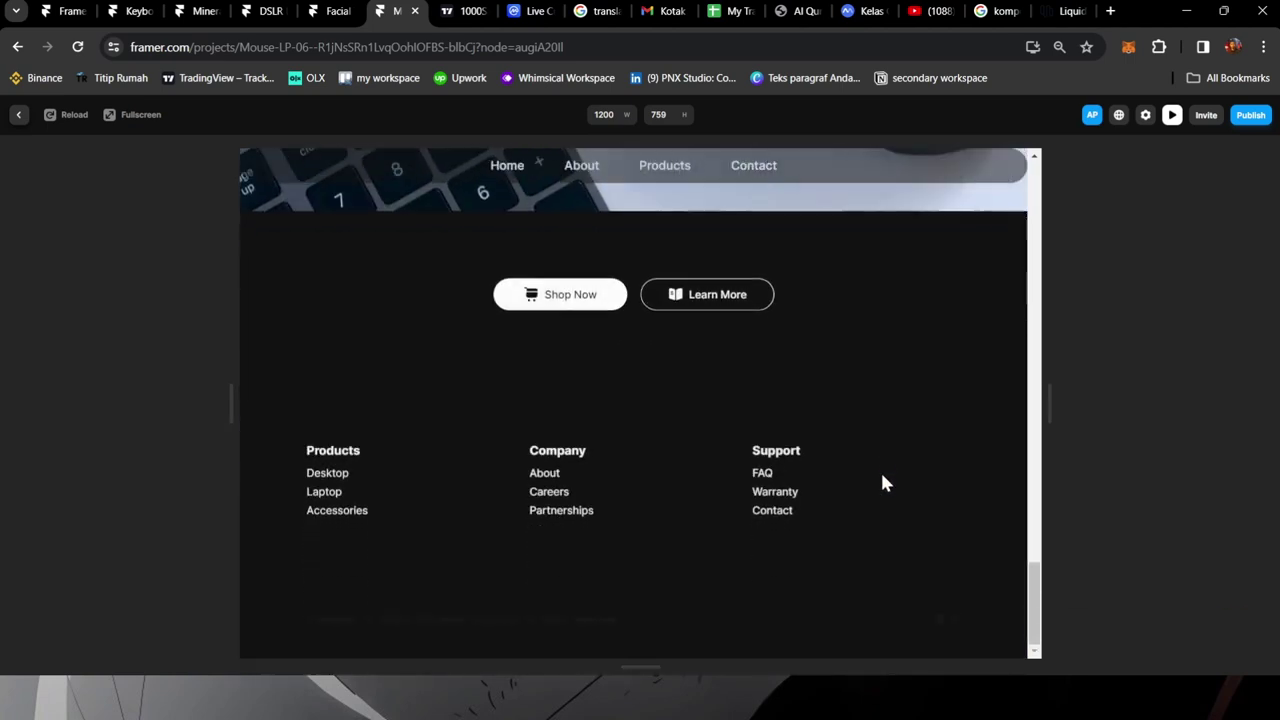
left_click(508, 165)
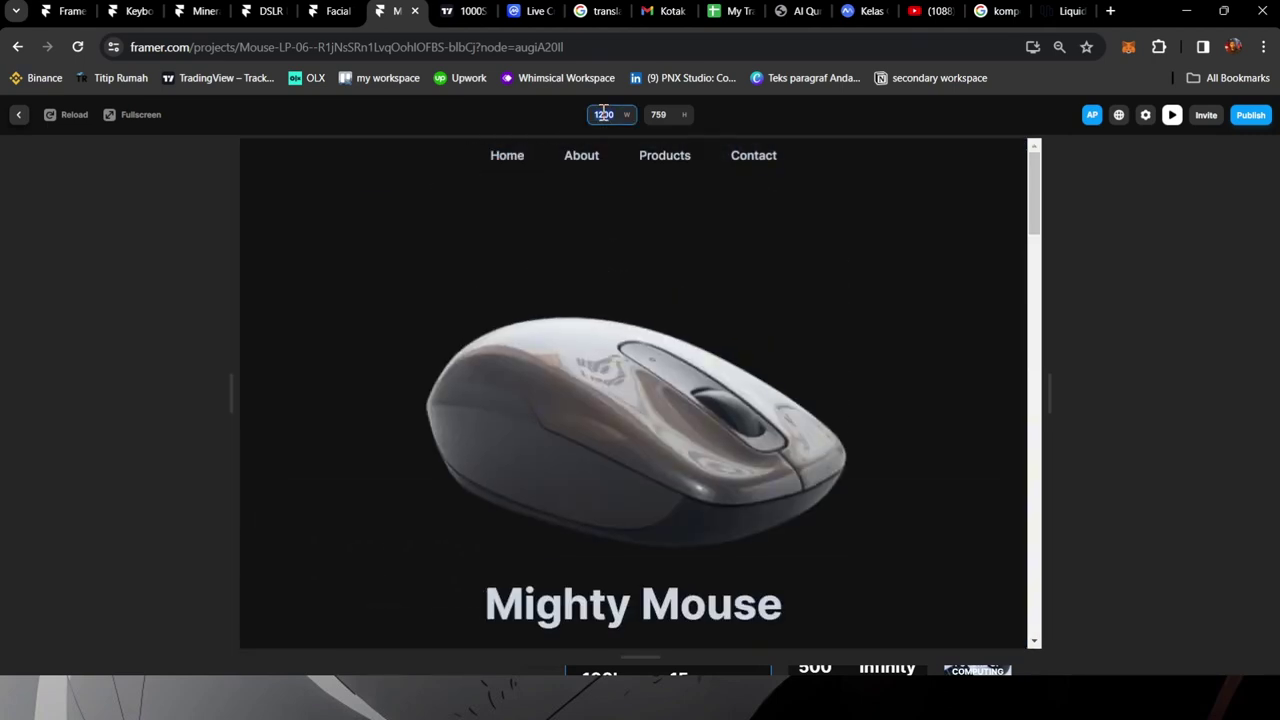
Step: Set the preview width to 810, toggle the tablet navigation menu, and scroll the layout
type("810")
key("Return")
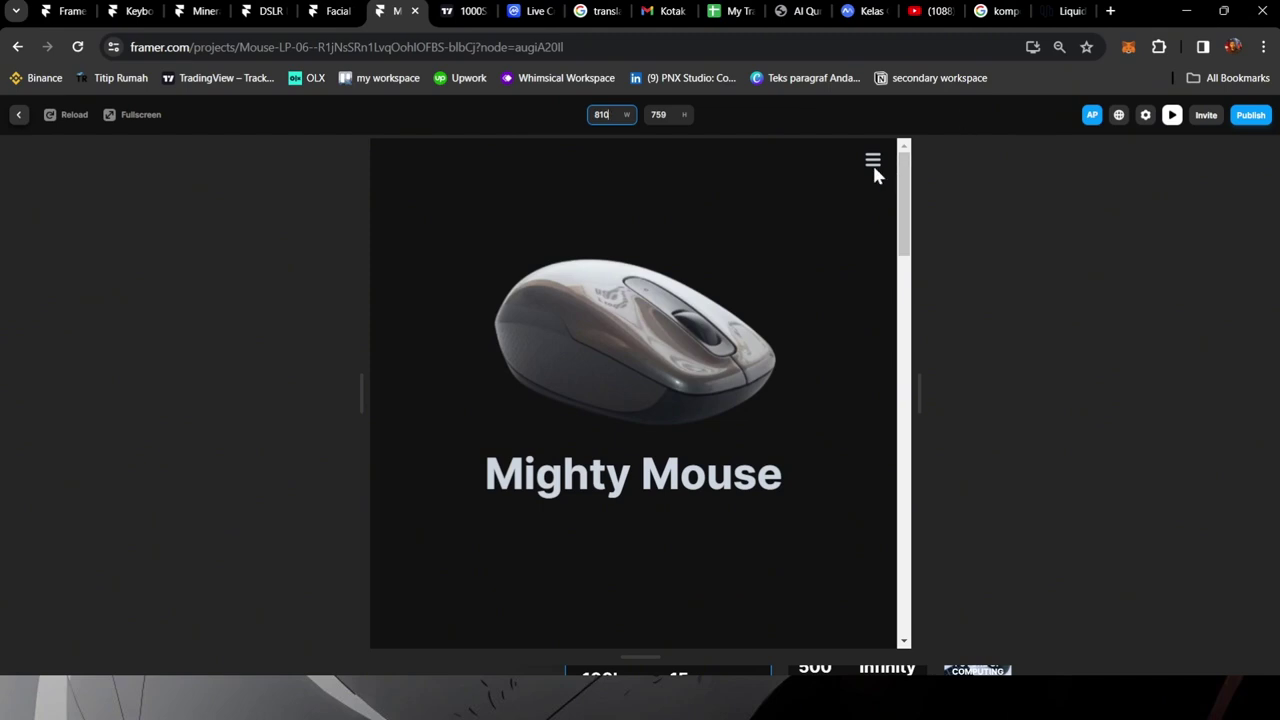
left_click(873, 166)
left_click(873, 166)
scroll(870, 316, "down", 5)
scroll(868, 307, "down", 3)
scroll(870, 300, "down", 3)
scroll(874, 295, "down", 3)
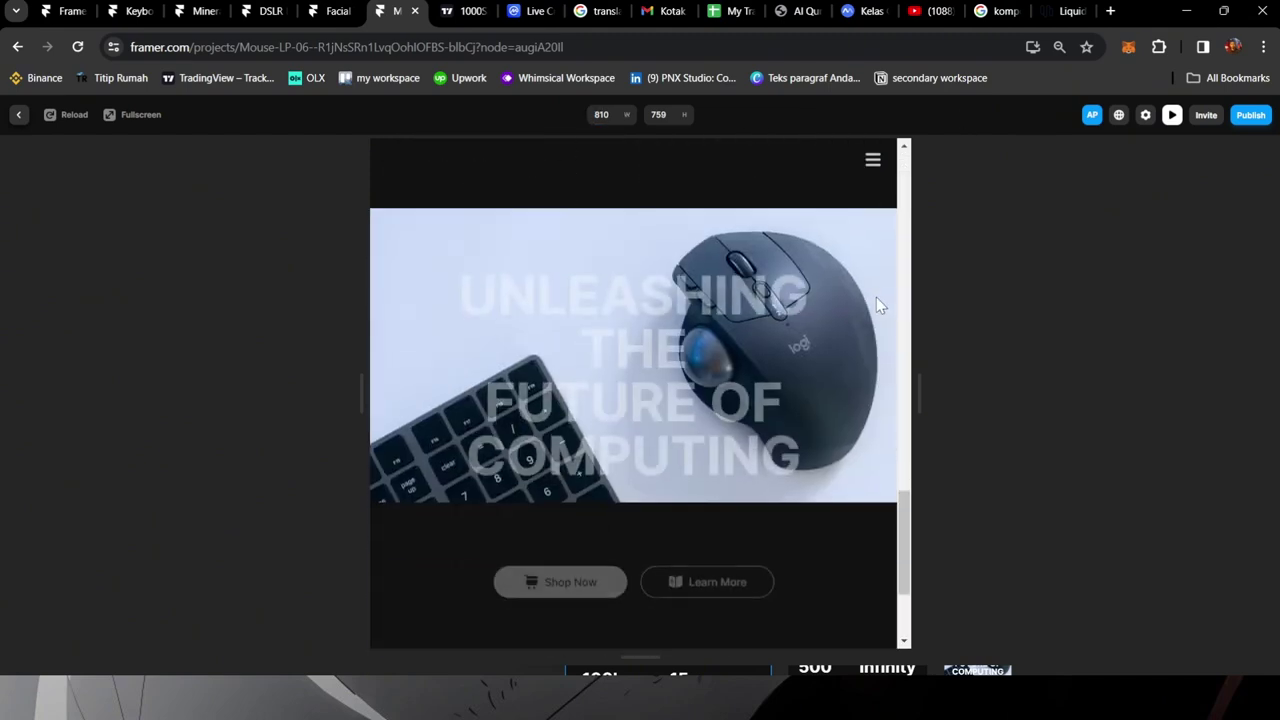
scroll(876, 297, "down", 3)
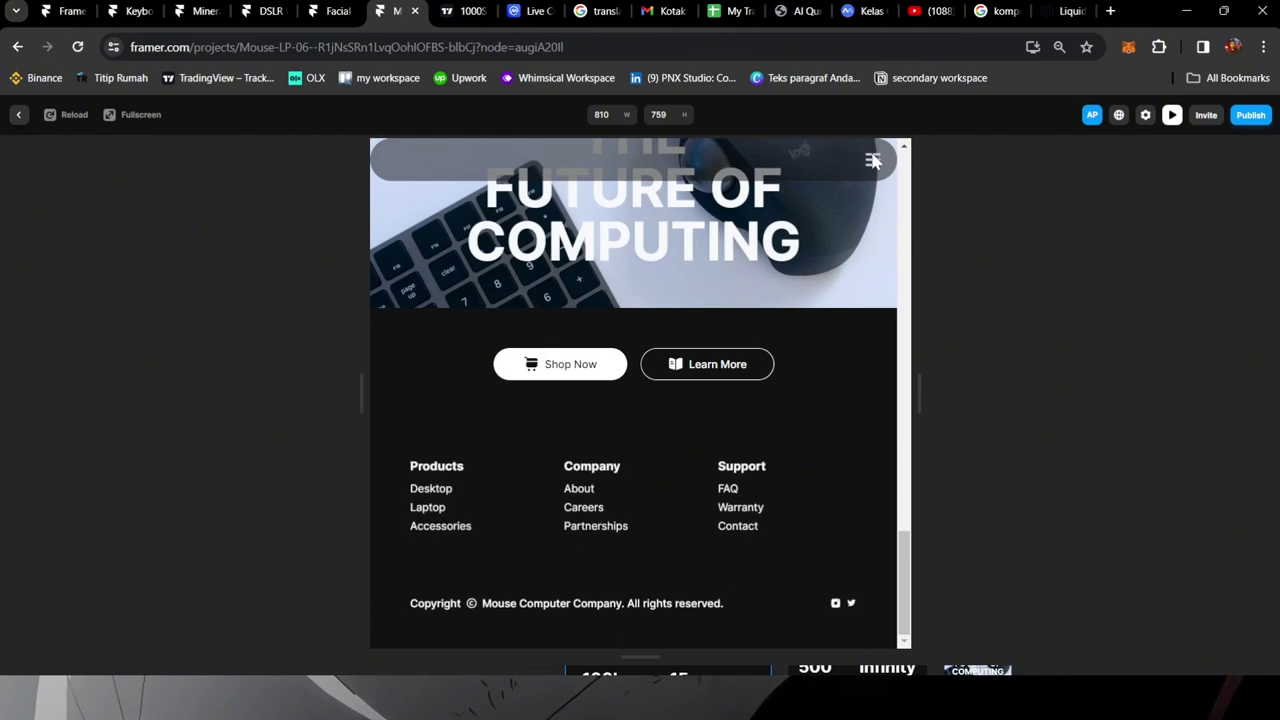
Step: Narrow the preview to 390 px, test the phone menu's Home link, and scroll through
left_click(602, 116)
type("390")
key("Return")
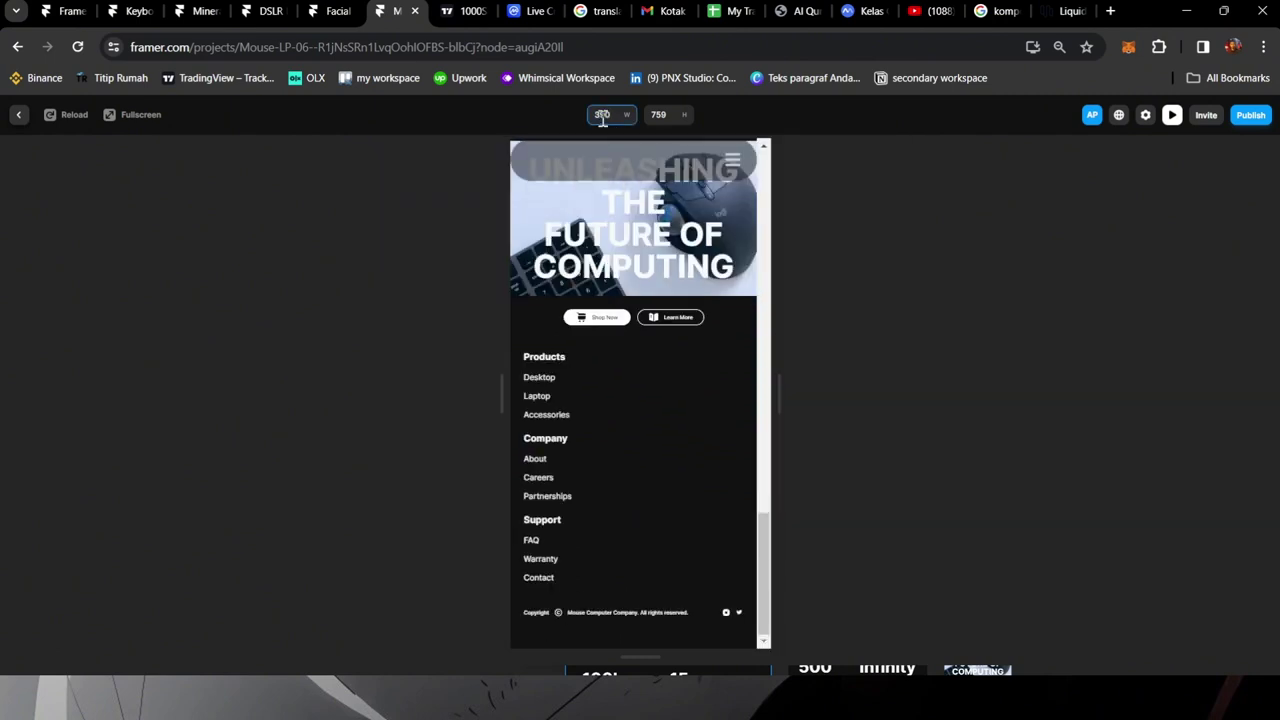
left_click(735, 162)
left_click(636, 220)
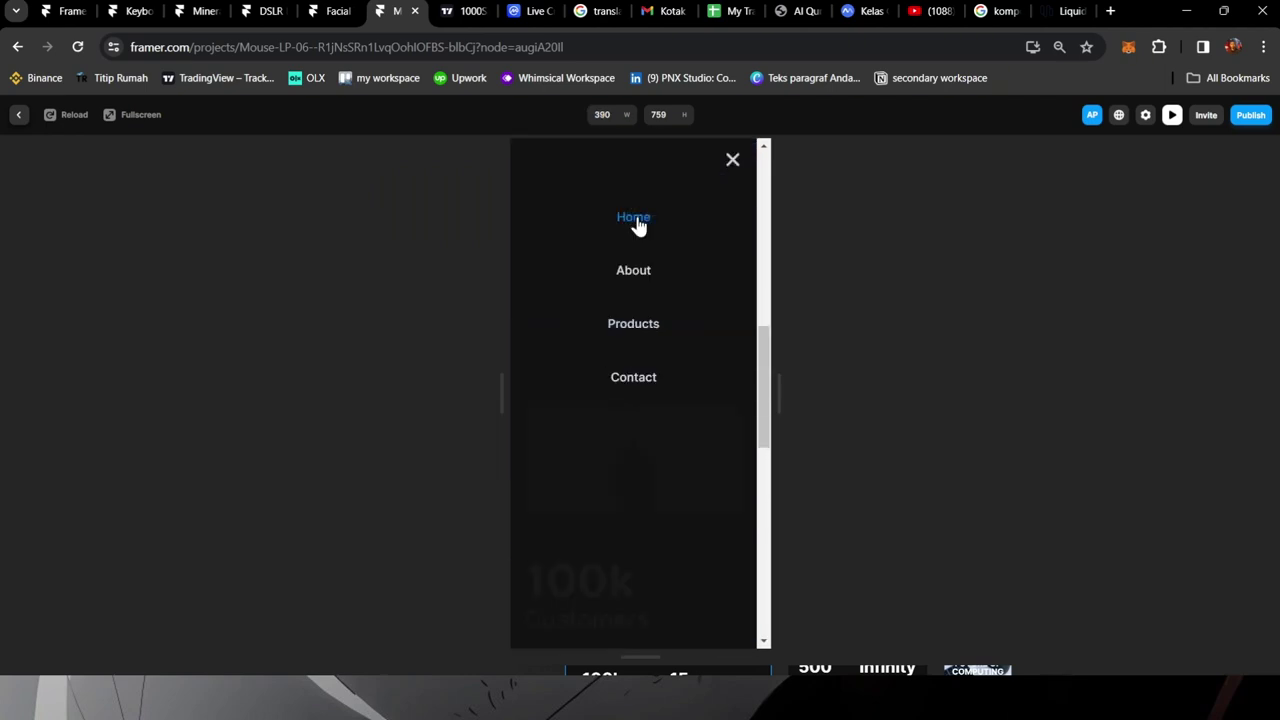
scroll(702, 244, "down", 3)
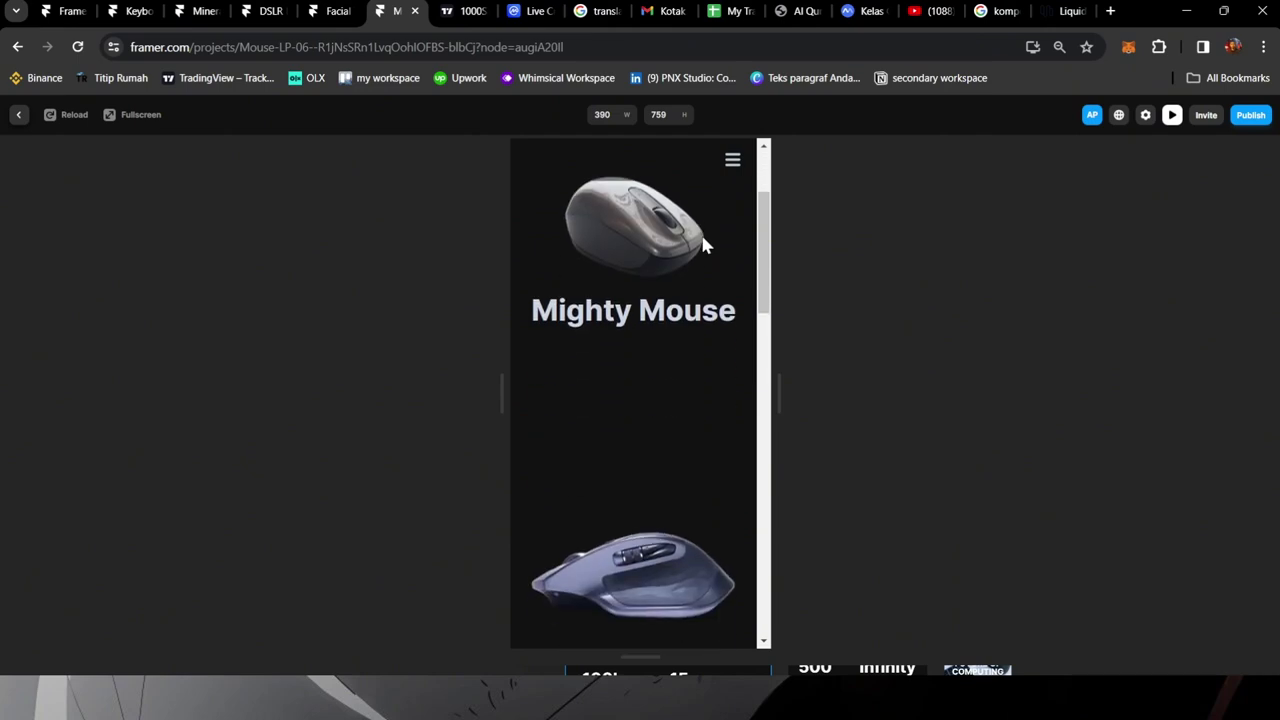
scroll(702, 244, "down", 2)
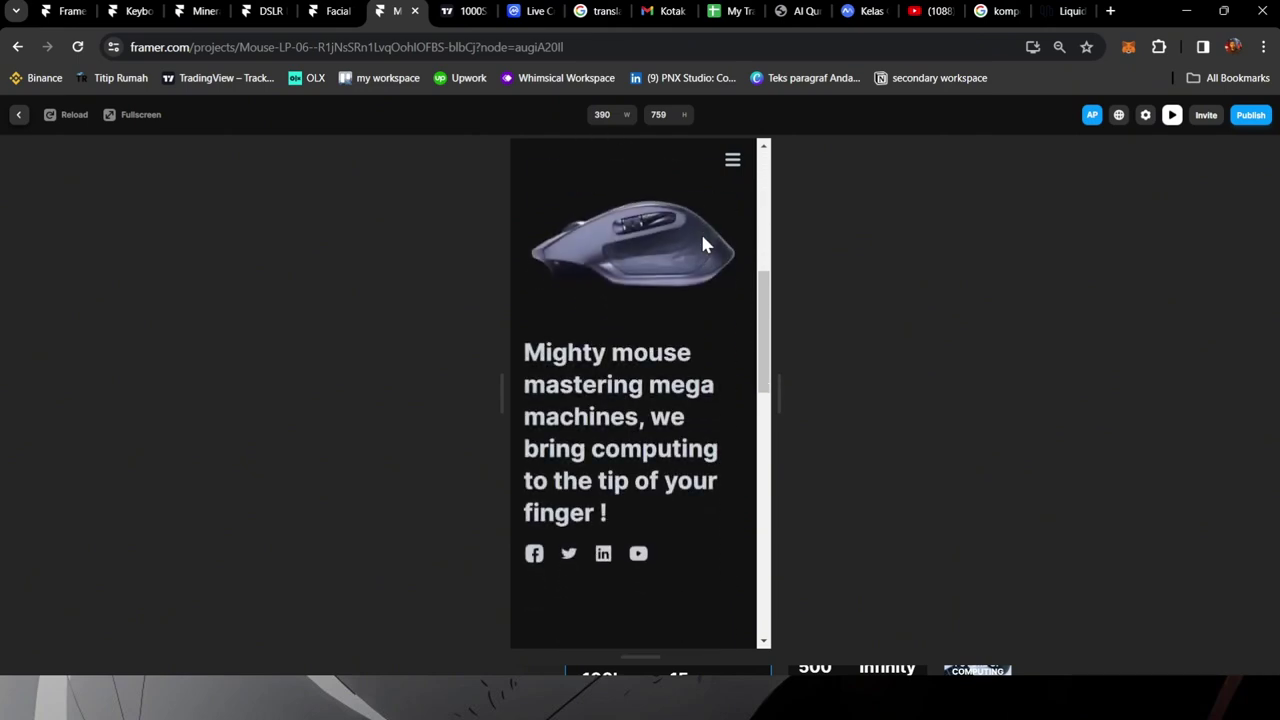
scroll(702, 244, "down", 3)
scroll(702, 244, "down", 1)
scroll(702, 244, "down", 1)
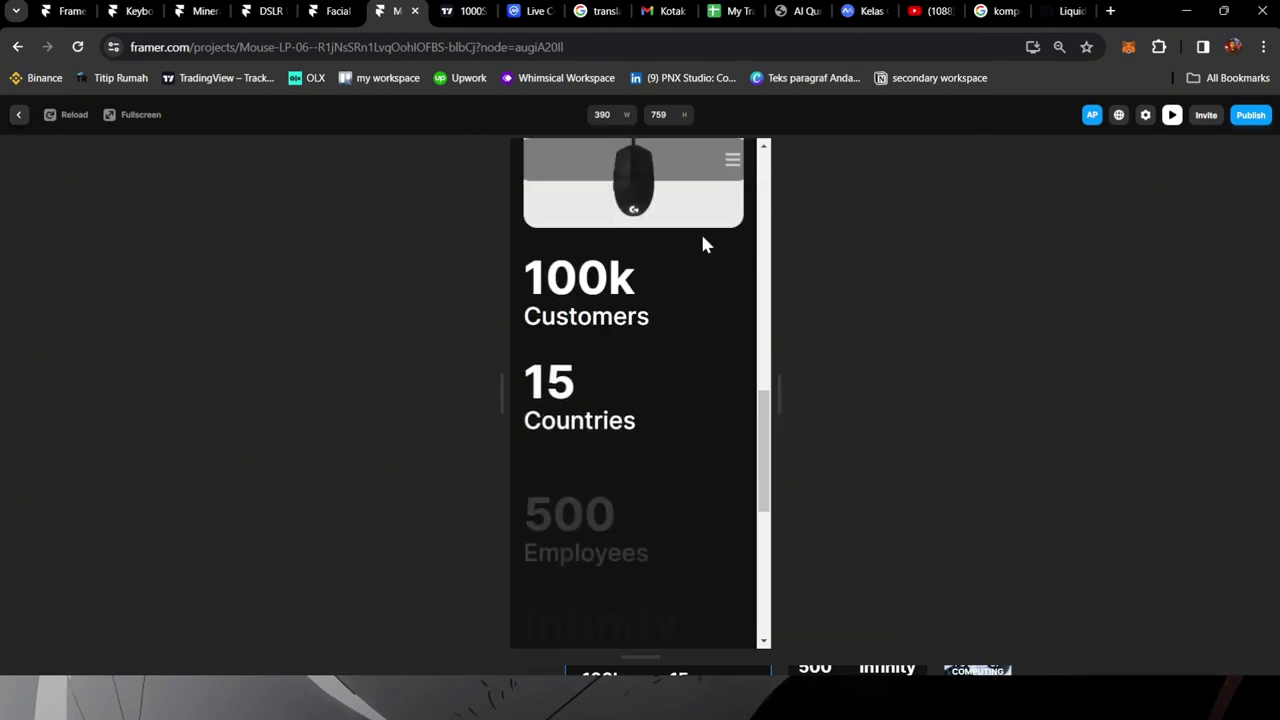
scroll(702, 244, "down", 1)
scroll(702, 244, "down", 2)
Step: Scroll the Mouse LP Design page showing the empty Web frame
scroll(702, 244, "down", 3)
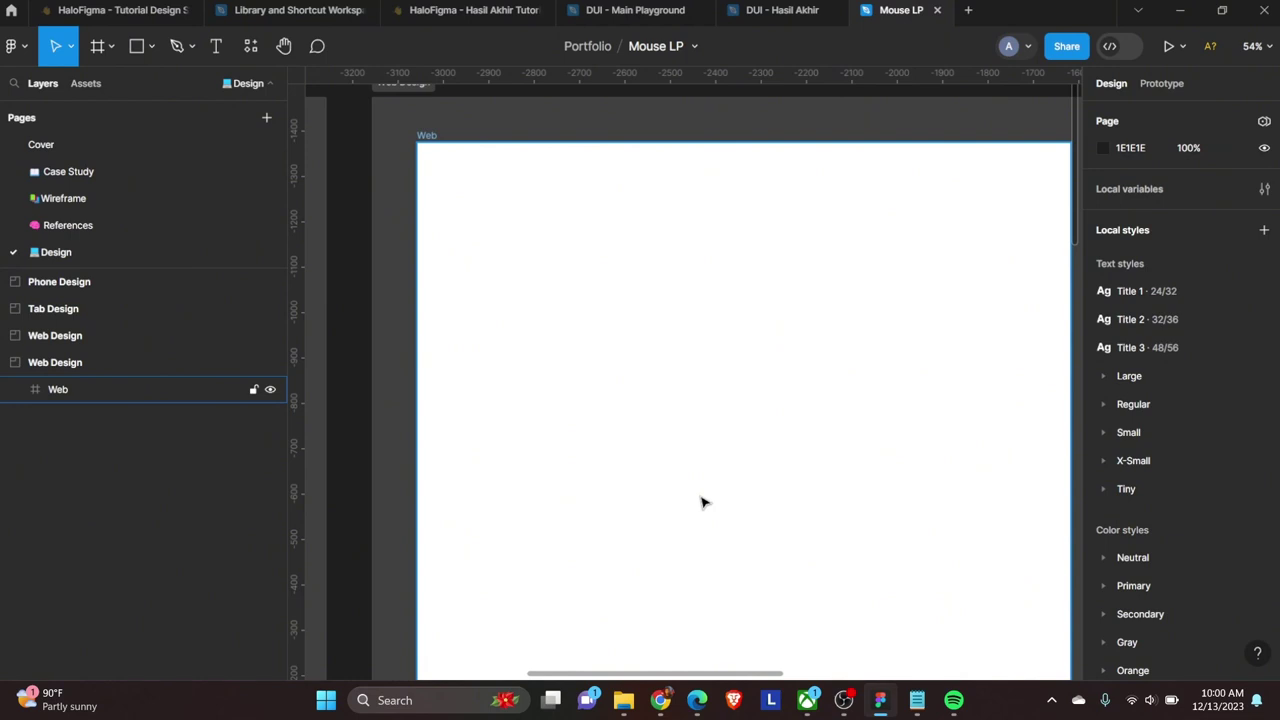
Step: Check the Web frame and look over the Primary colour styles
left_click(580, 374)
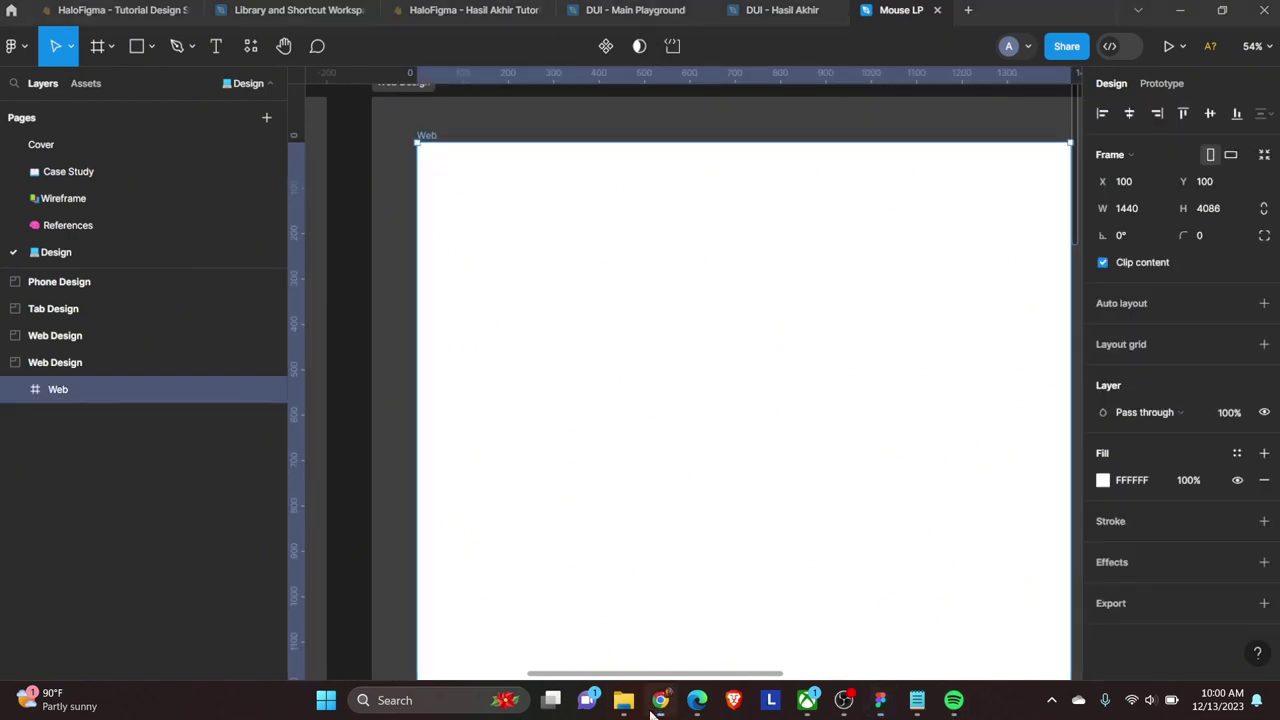
key("Escape")
scroll(1180, 400, "down", 3)
left_click(1104, 333)
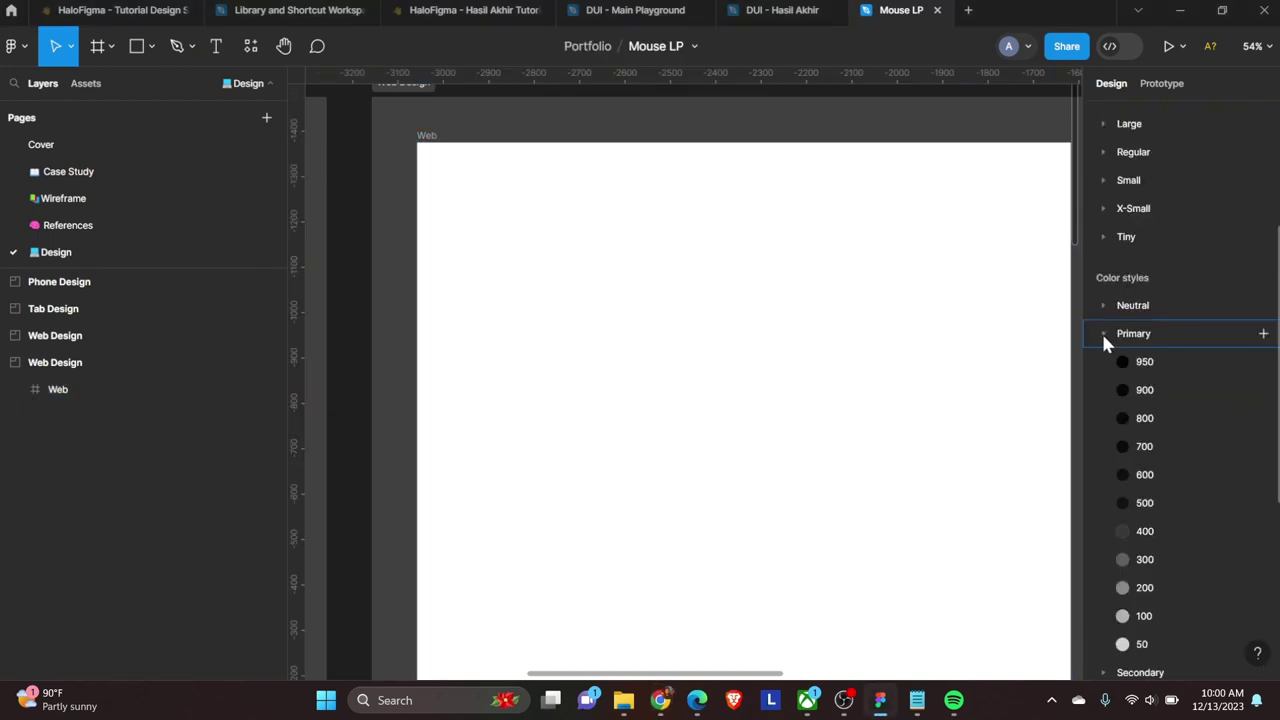
left_click(1104, 334)
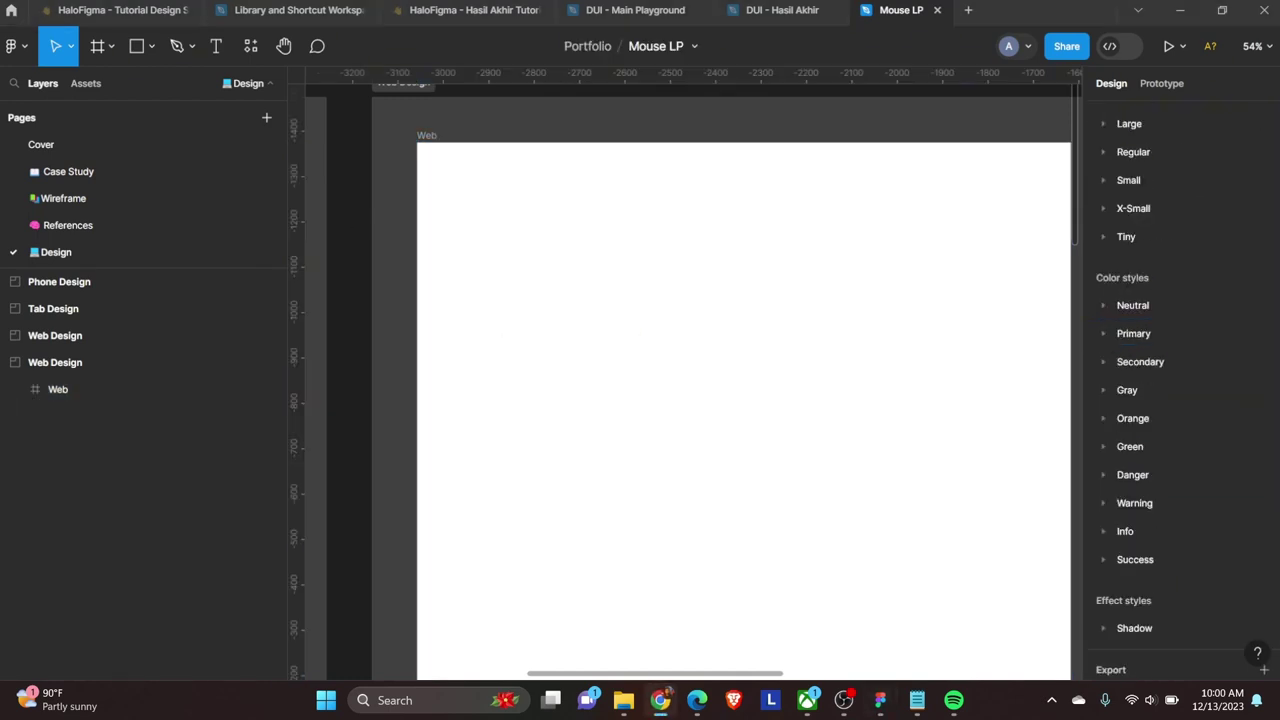
scroll(483, 297, "down", 1)
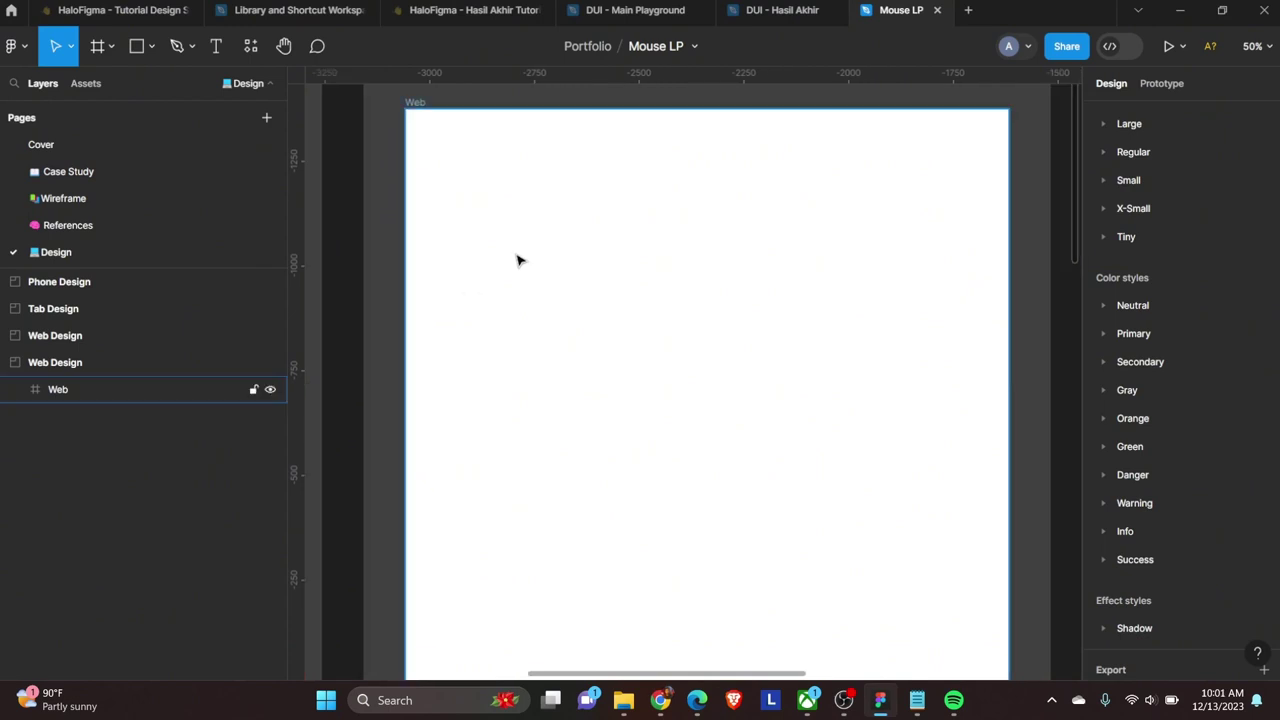
Step: Draw a 1440×1000 frame across the top of the Web frame
key("f")
left_click_drag(417, 125, 1013, 383)
left_click_drag(549, 374, 572, 521)
scroll(572, 527, "up", 5)
scroll(757, 529, "down", 3)
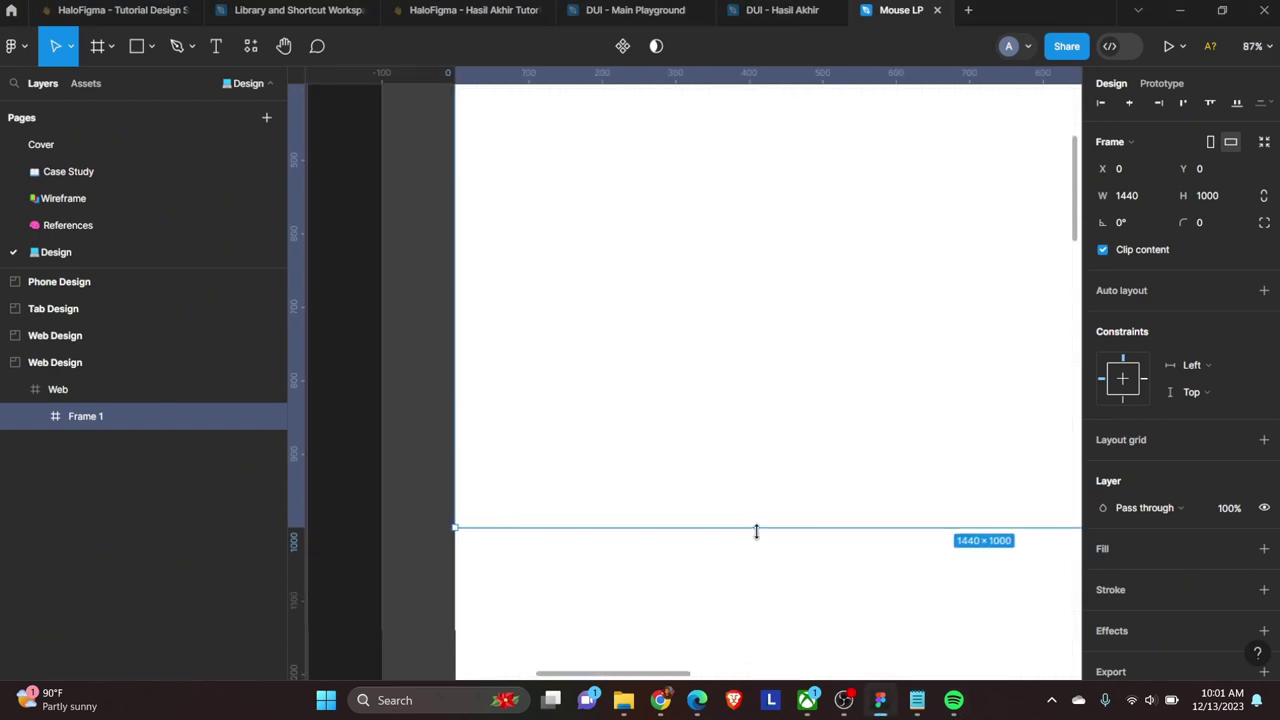
scroll(864, 511, "down", 2)
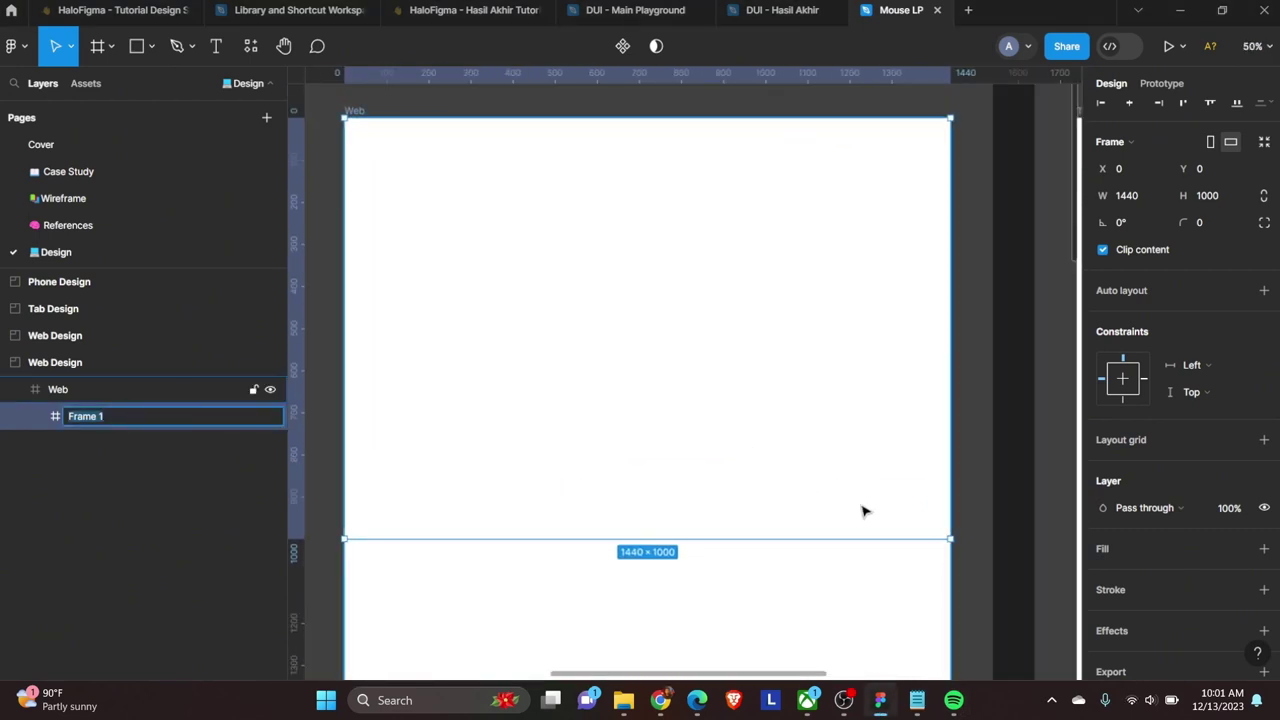
scroll(385, 403, "down", 2)
Step: Rename the new frame to 'Top Section'
left_click(385, 403)
left_click(700, 420)
key("shift+2")
key("ctrl+r")
type("Top Section")
scroll(837, 491, "down", 2)
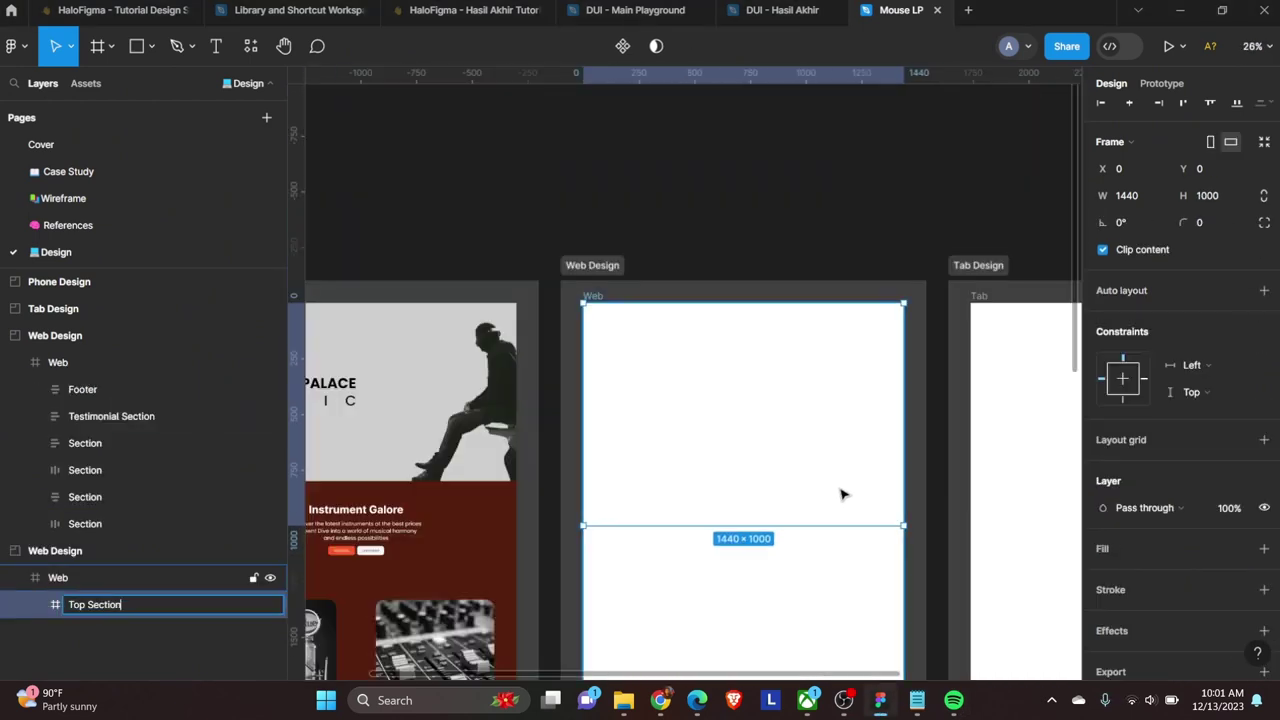
key("Return")
Step: Fill Top Section with the dark Primary/500 colour style
scroll(620, 480, "left", 3)
scroll(760, 410, "right", 4)
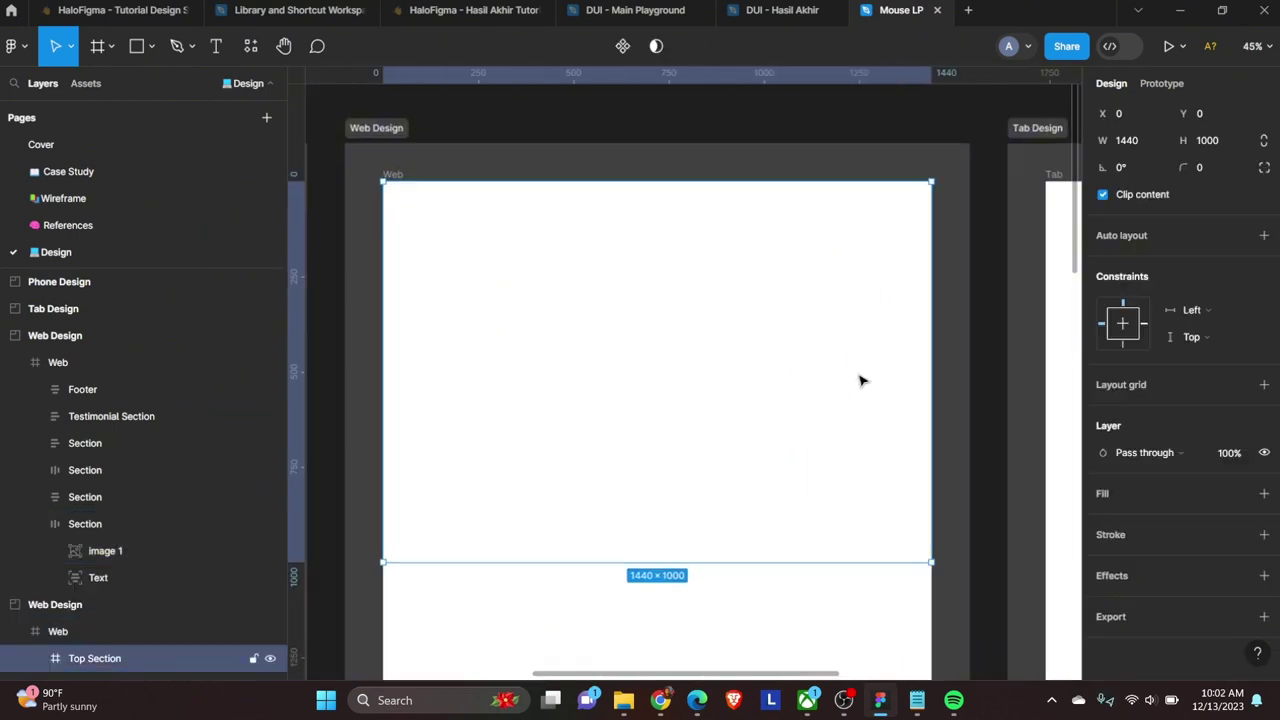
scroll(940, 550, "down", 2)
left_click(1240, 493)
left_click(955, 562)
scroll(754, 546, "up", 2)
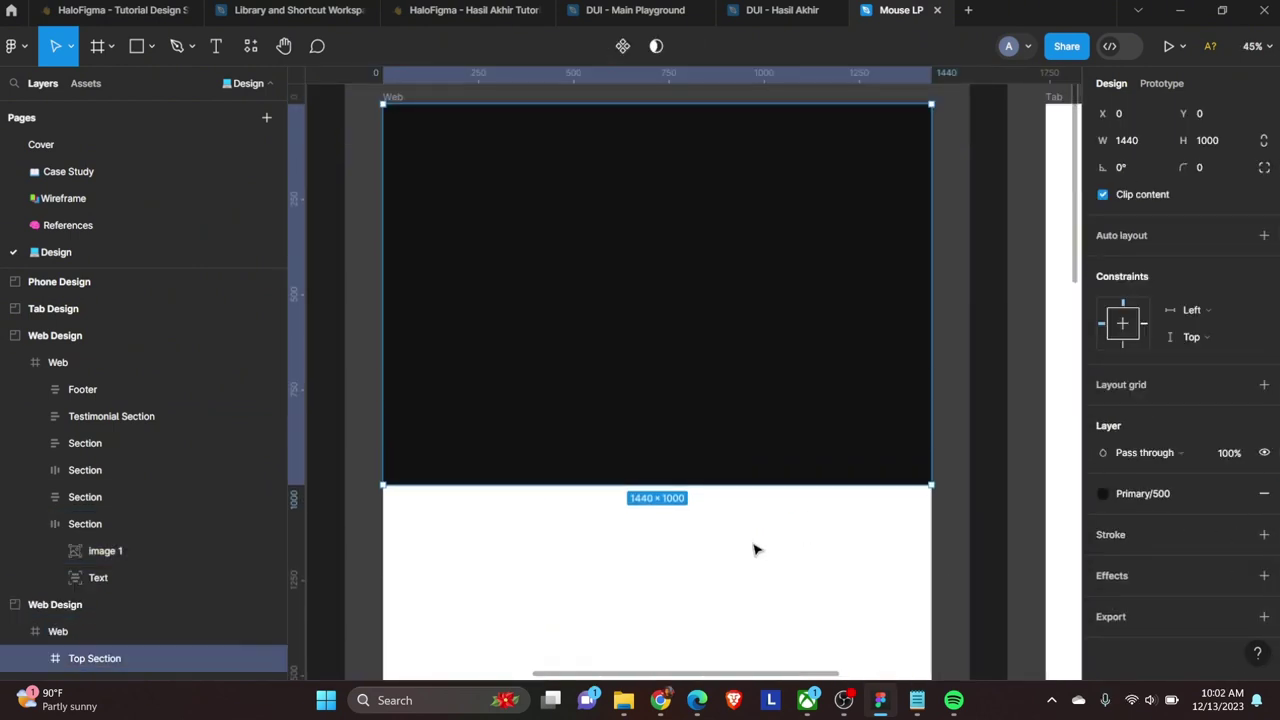
Step: Paste the mouse image into Top Section, enlarged to about 937×627 and centred
key("ctrl+v")
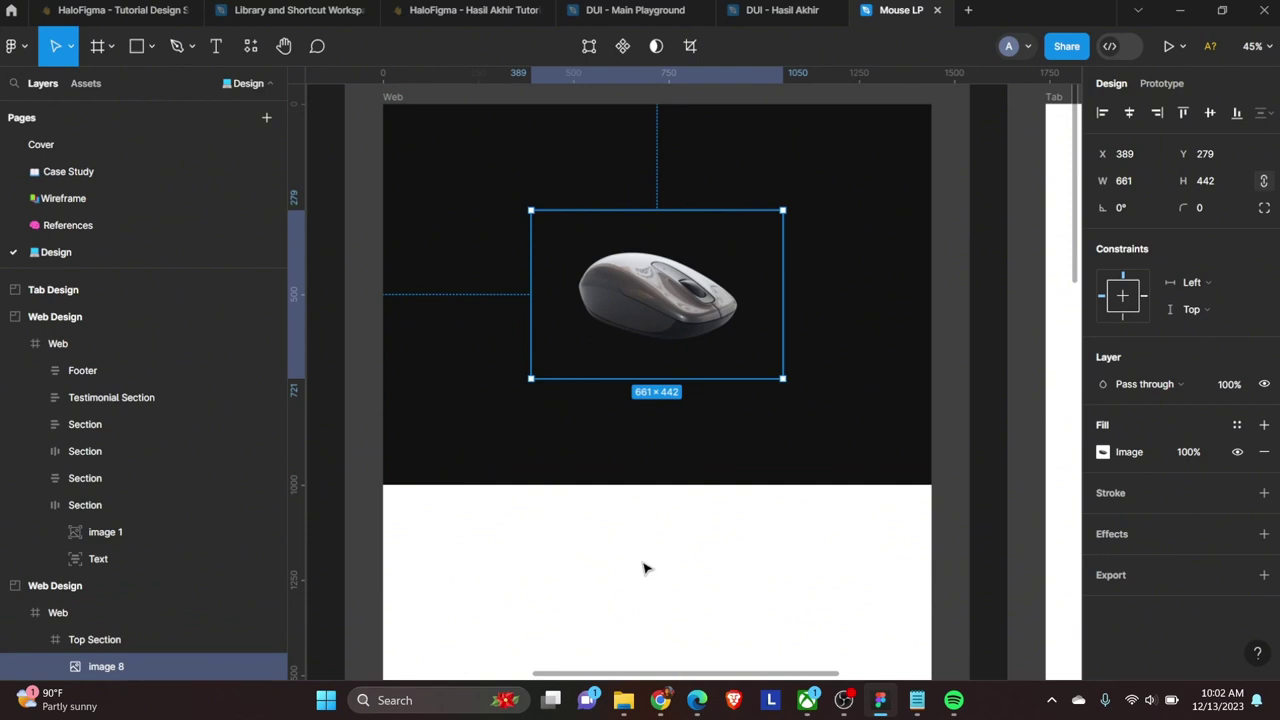
left_click_drag(531, 378, 472, 414)
left_click_drag(783, 209, 832, 174)
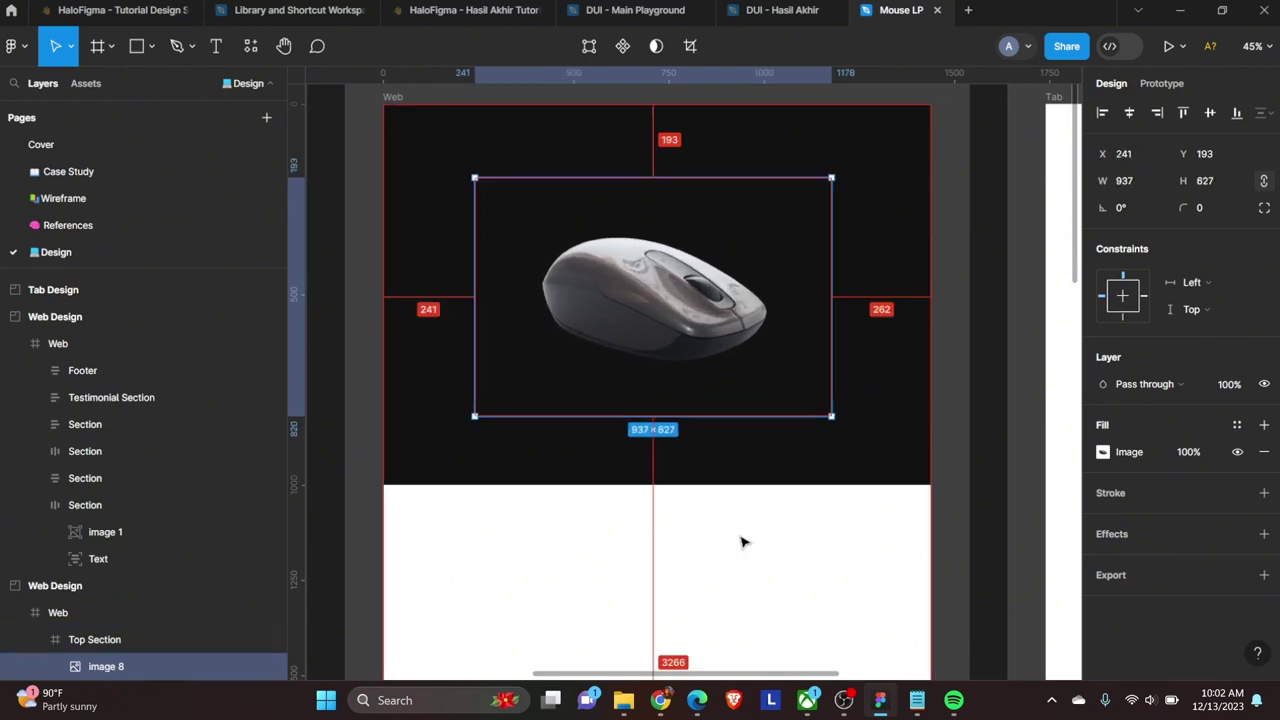
left_click_drag(740, 426, 726, 418)
left_click(694, 560)
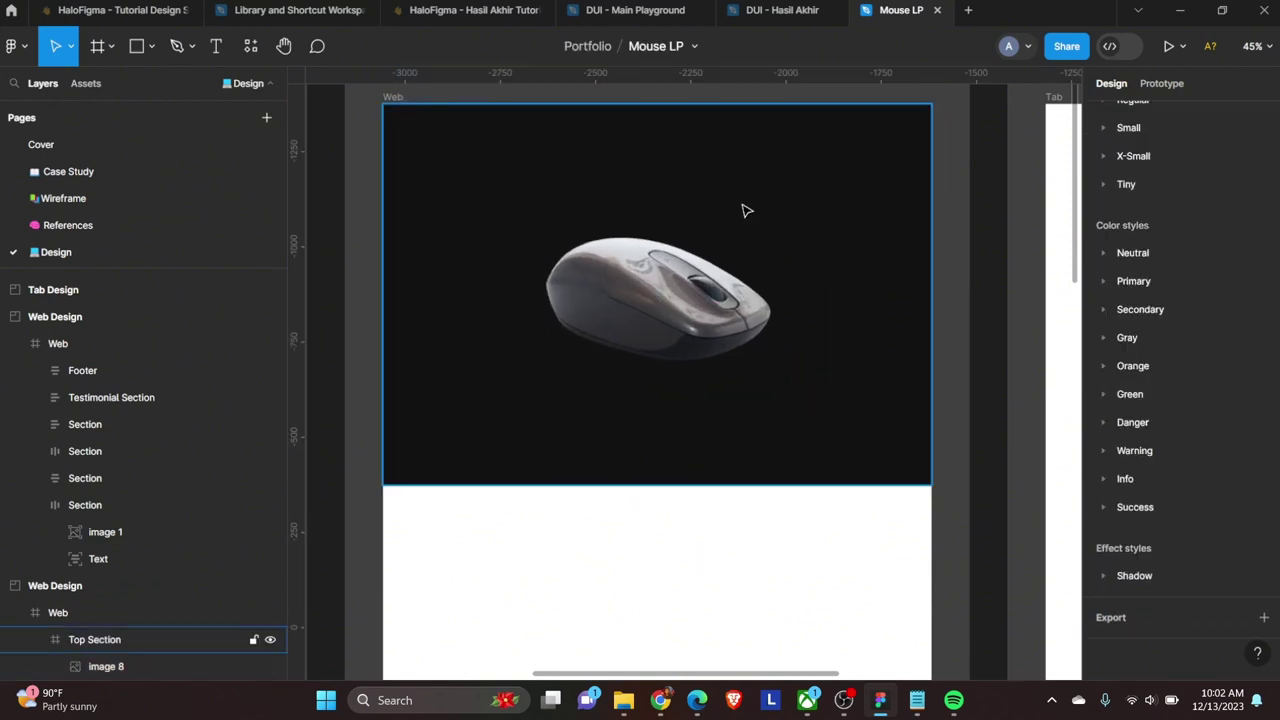
Step: Add a 'Home' text label styled Large/Tight/Medium at the top of Top Section
left_click(563, 148)
key("t")
left_click(574, 183)
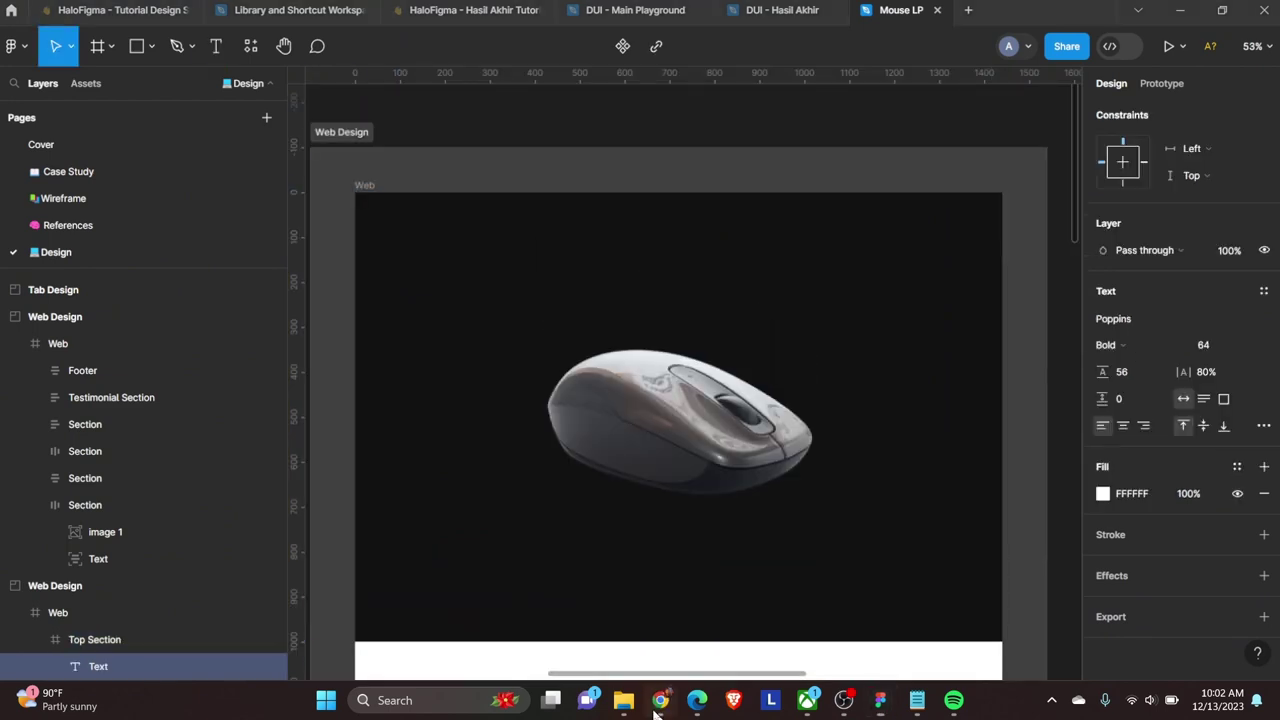
type("Home")
key("Escape")
left_click(1264, 291)
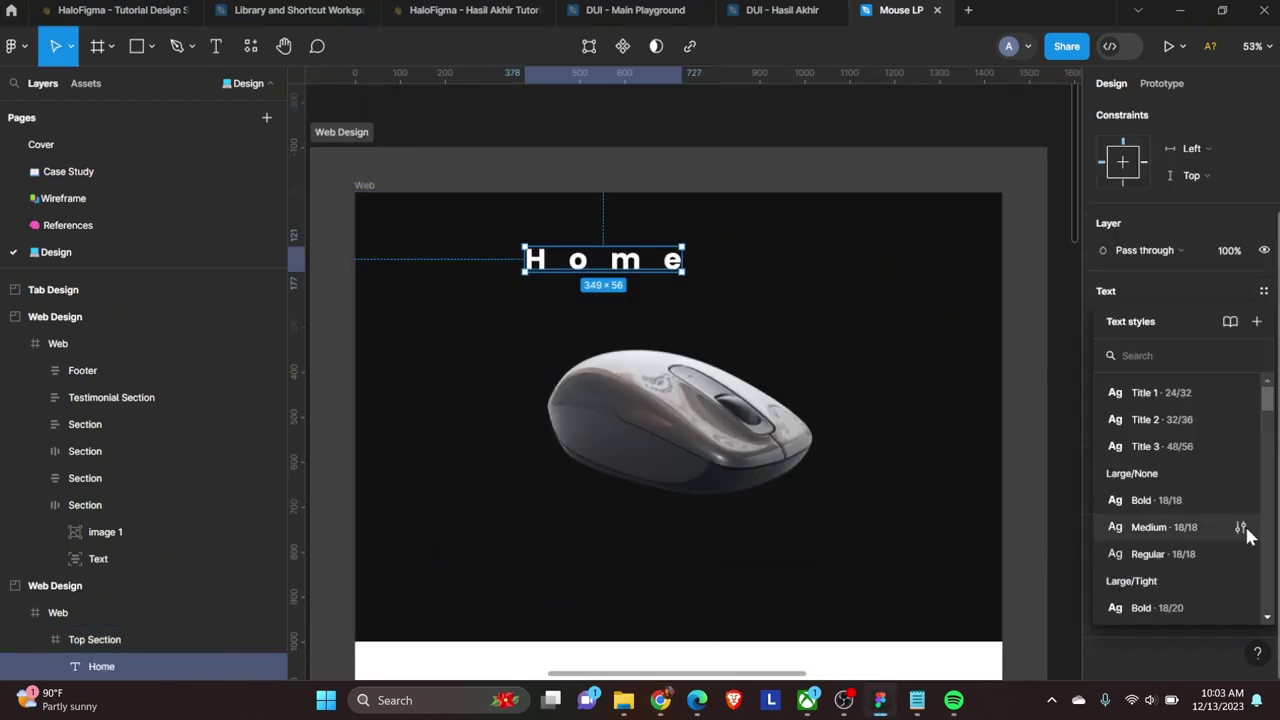
scroll(1243, 531, "down", 1)
left_click(1160, 575)
left_click(1203, 293)
Step: Wrap Home in an auto-layout frame named 'Navigation Bar' and duplicate Home three times
key("shift+a")
key("shift+2")
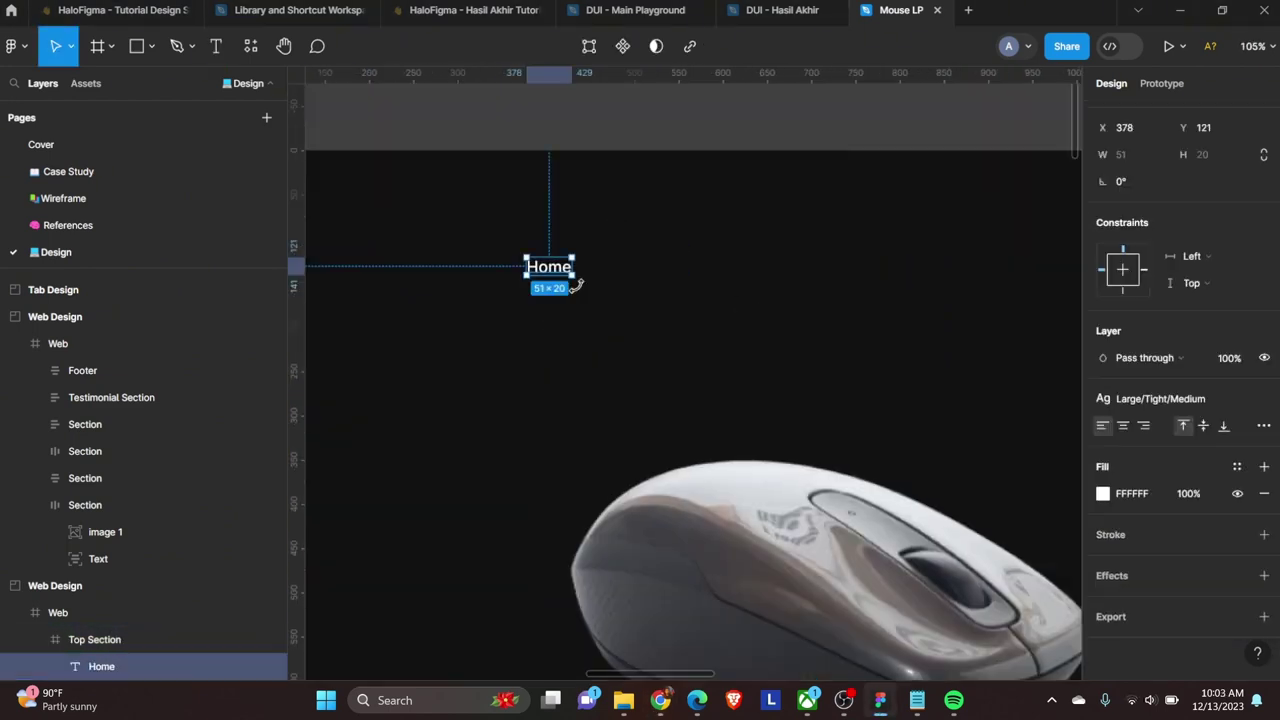
key("ctrl+r")
type("Navigation Bar")
key("Return")
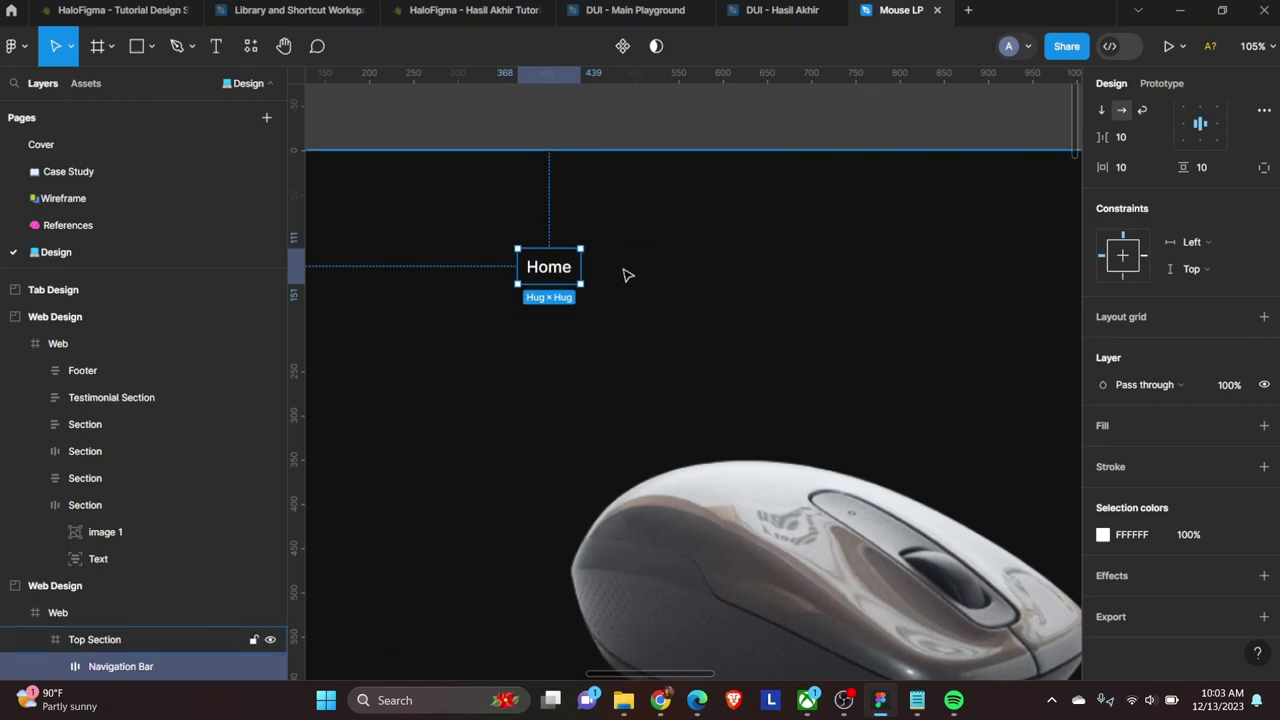
key("Return")
key("ctrl+d")
key("ctrl+d")
key("ctrl+d")
Step: Retype the duplicated labels as Products, About and Contact
left_click(604, 270)
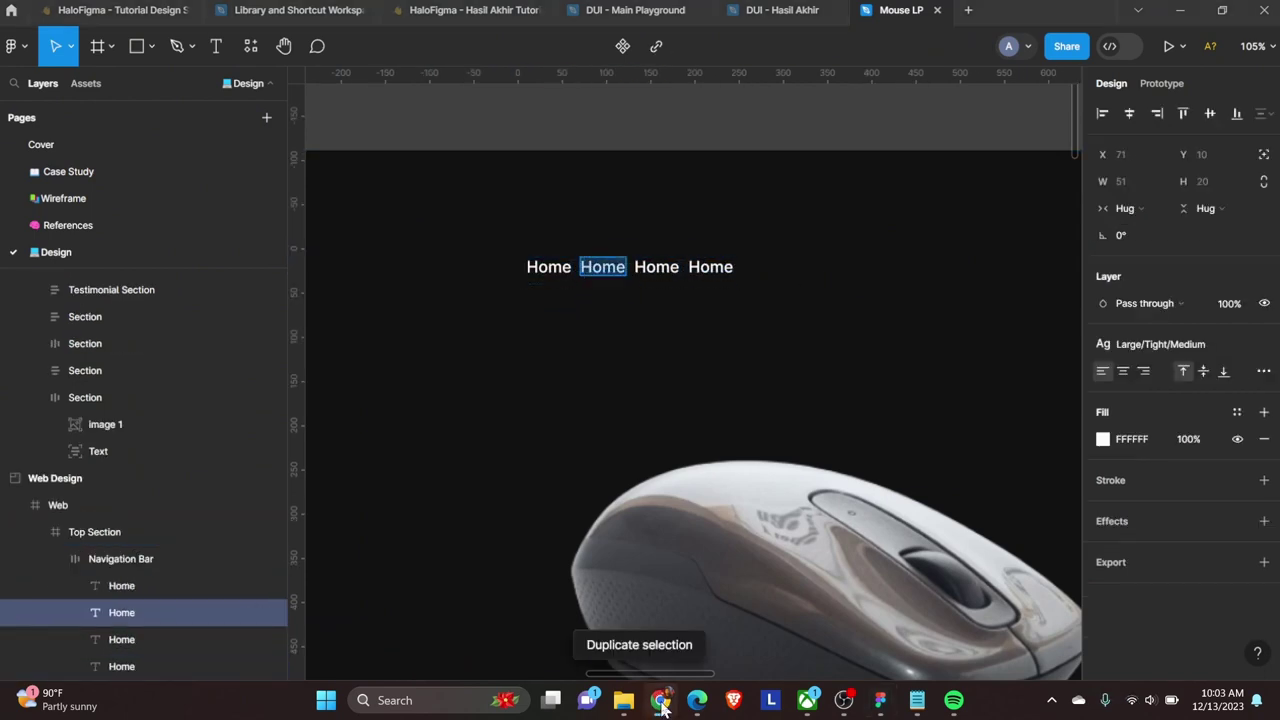
type("Products")
key("Escape")
key("Tab")
key("Return")
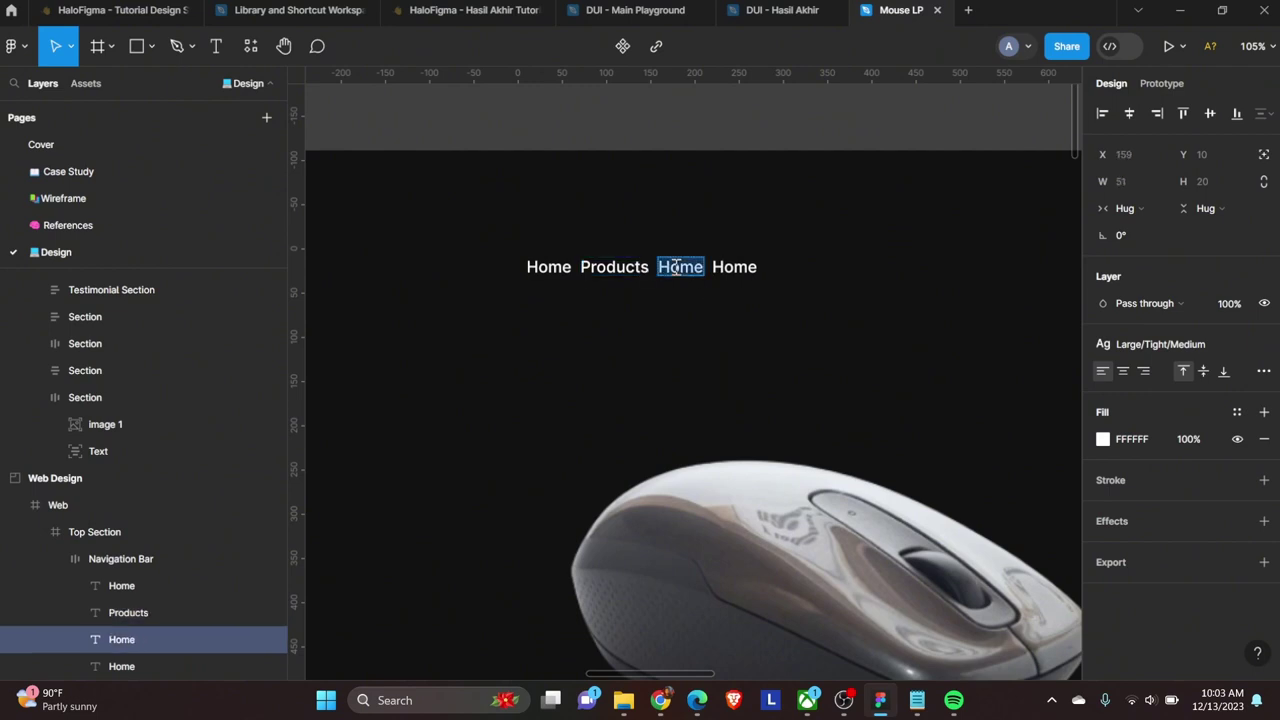
type("About")
key("Escape")
key("Tab")
type("Contact")
key("Escape")
key("Escape")
key("Escape")
key("Return")
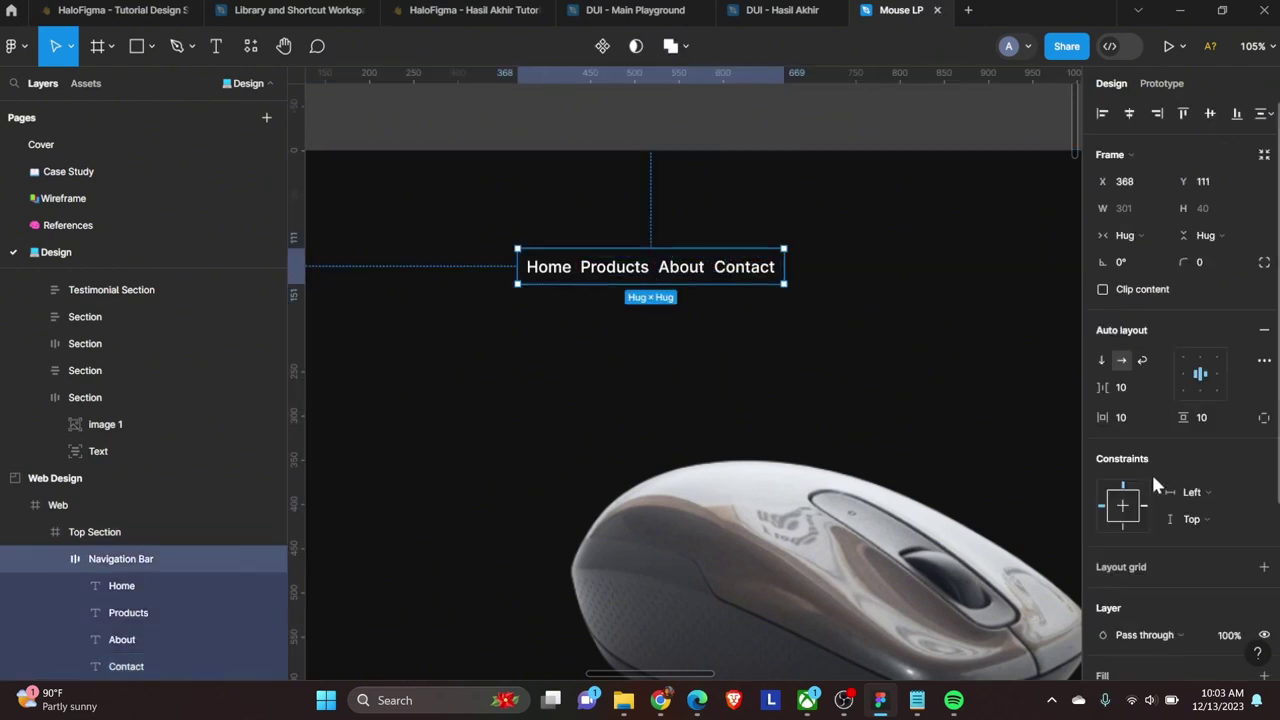
Step: Set the Navigation Bar width to 1240
scroll(880, 340, "down", 3)
left_click(1125, 235)
scroll(860, 286, "down", 2)
scroll(860, 289, "up", 2)
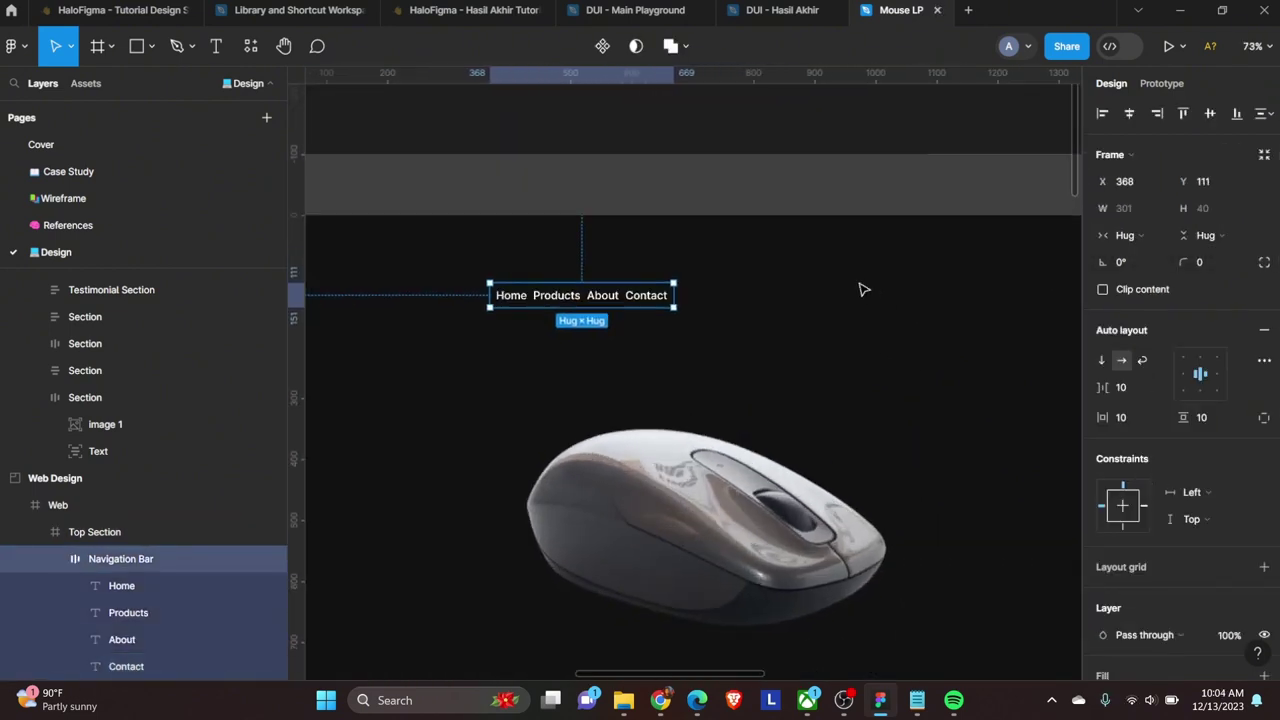
scroll(808, 307, "down", 3)
scroll(808, 307, "up", 1)
left_click(834, 277)
left_click(600, 289)
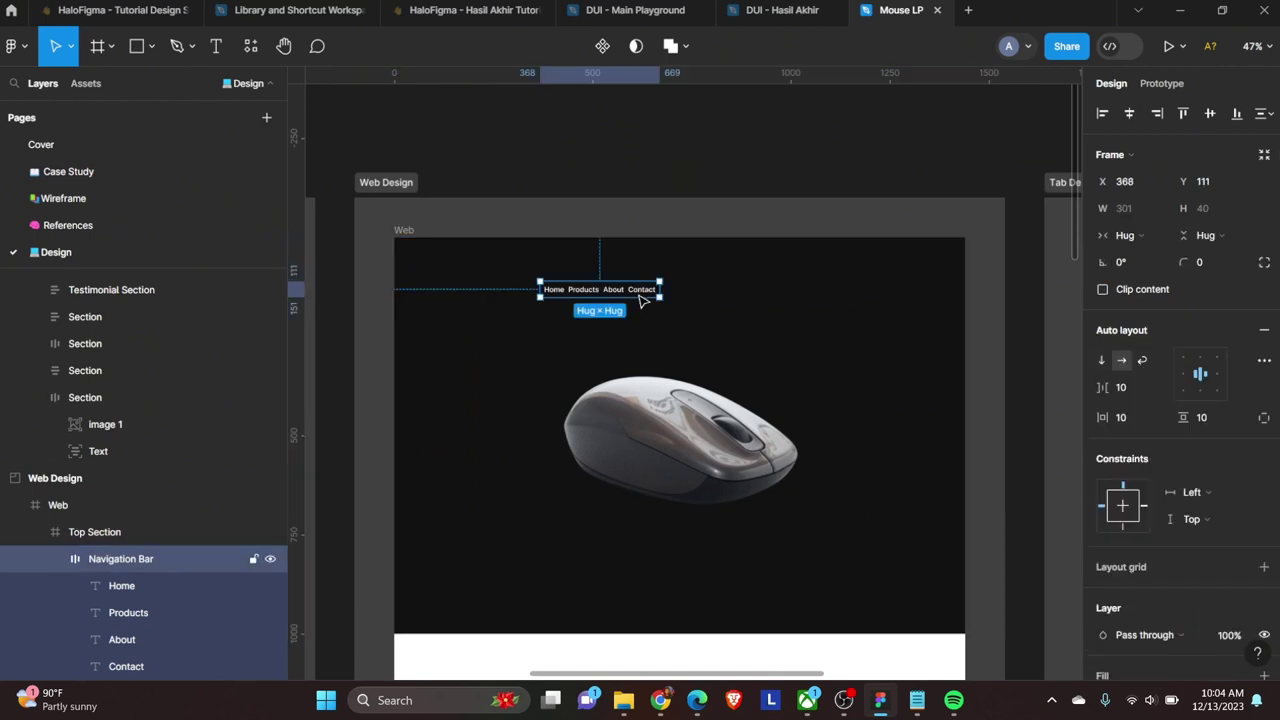
left_click(1125, 208)
type("1240")
key("Return")
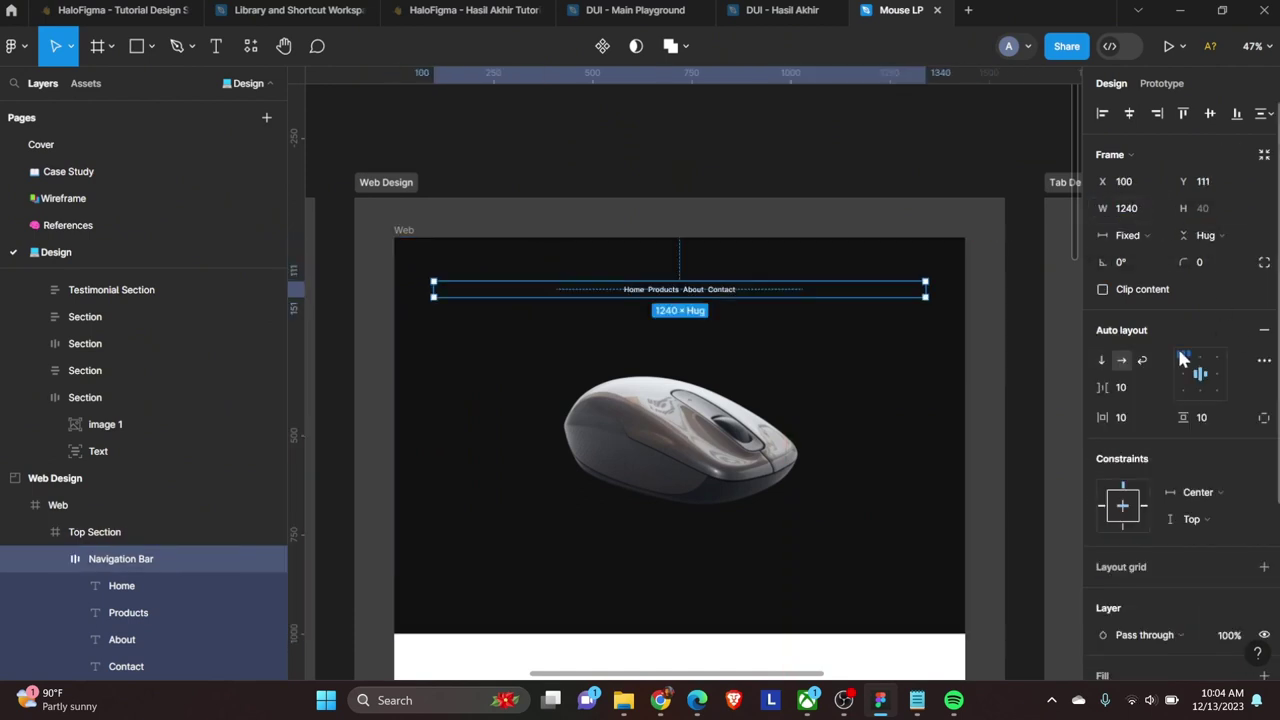
Step: Centre the navigation links in the bar with a 40 gap between them
left_click(1178, 360)
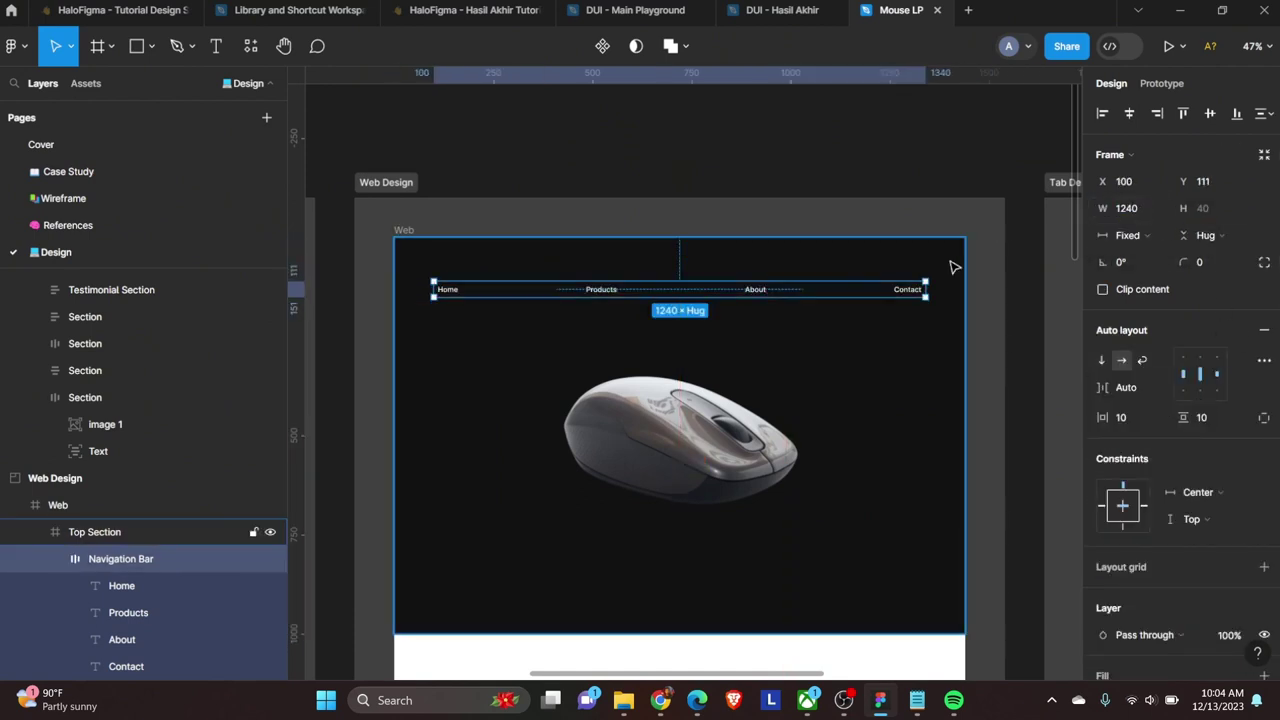
left_click(1160, 387)
left_click(1150, 366)
left_click(1200, 373)
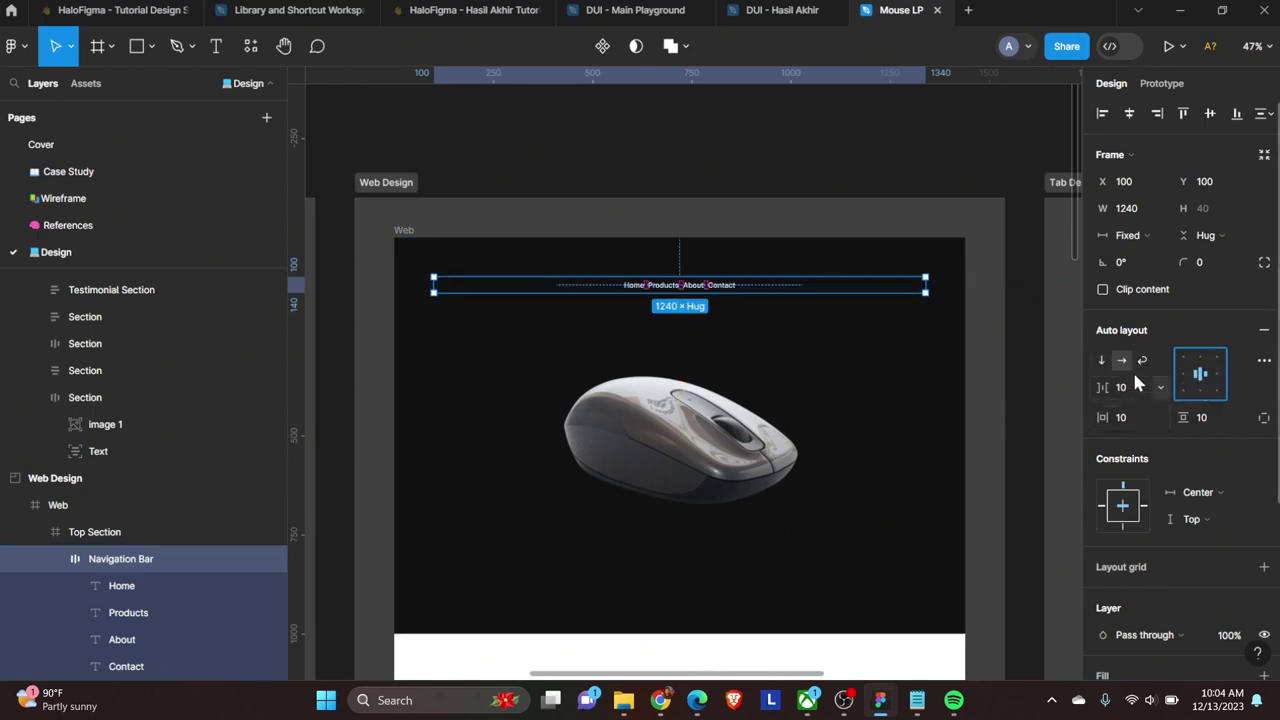
left_click(1122, 387)
type("40")
key("Return")
Step: Shorten the mouse image from its bottom edge
left_click(1006, 434)
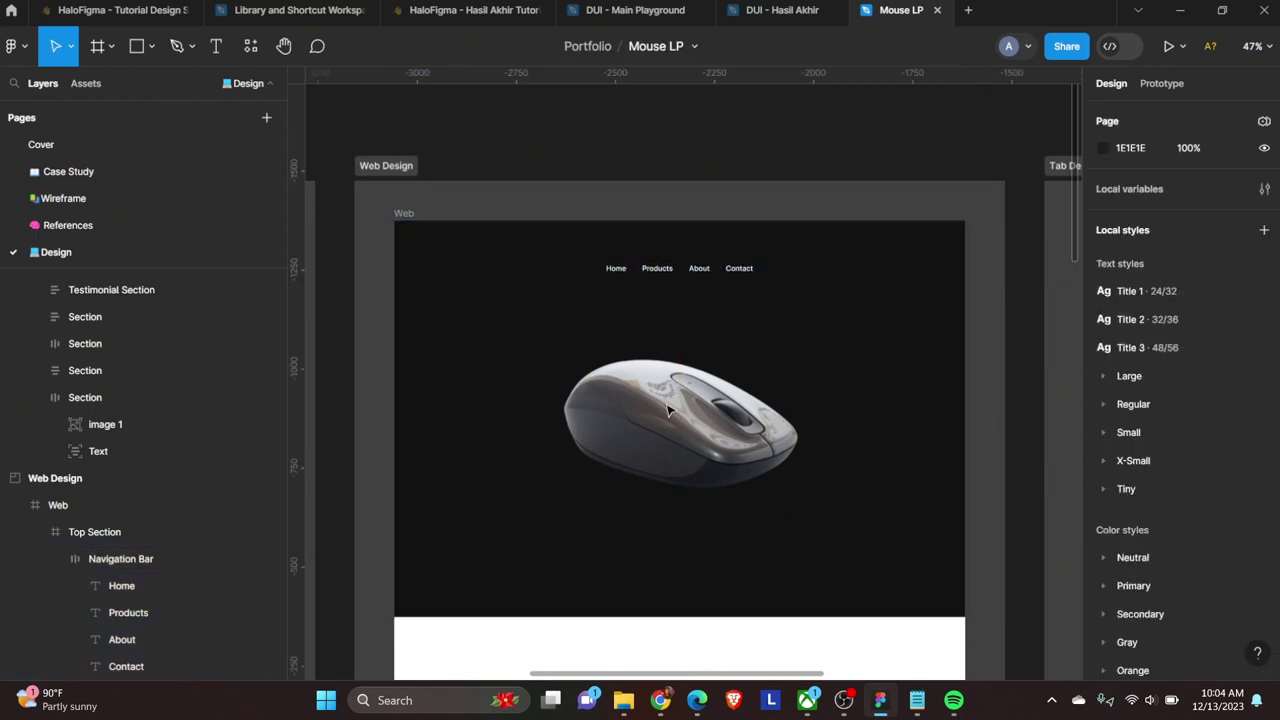
scroll(706, 357, "down", 2)
left_click(706, 357)
left_click(726, 526)
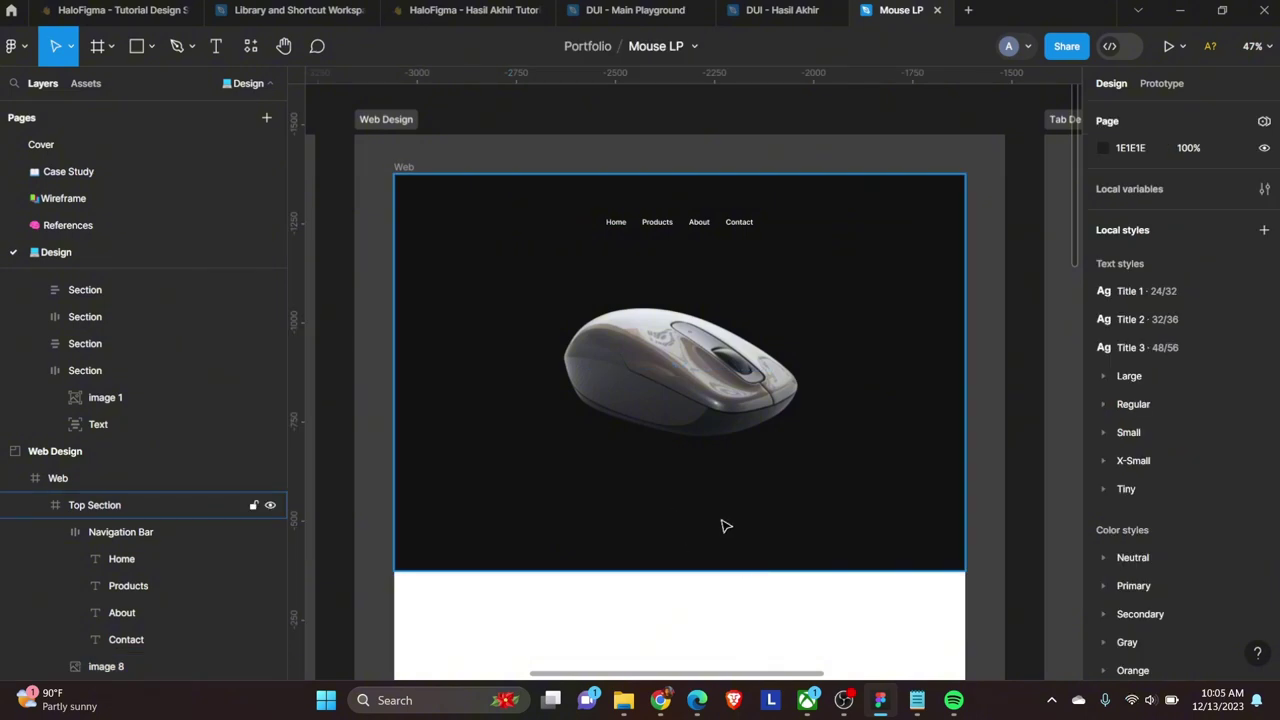
left_click(726, 526)
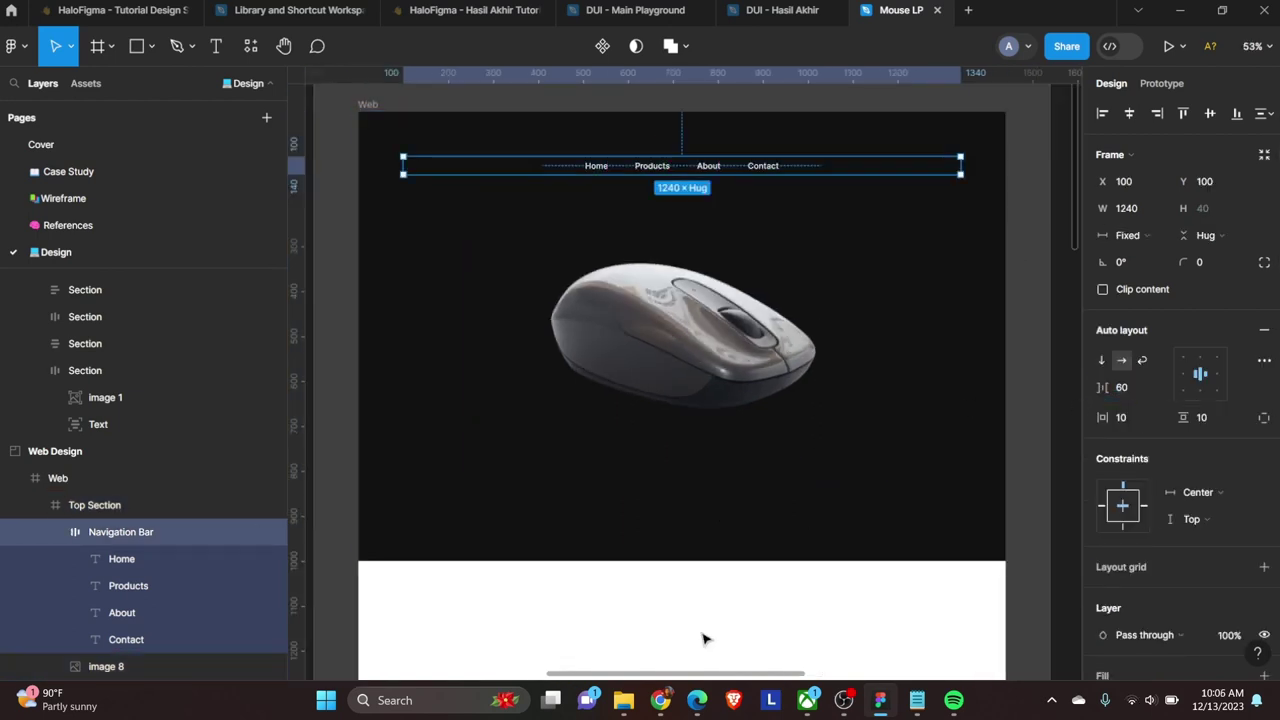
left_click(672, 354)
left_click_drag(735, 476, 689, 449)
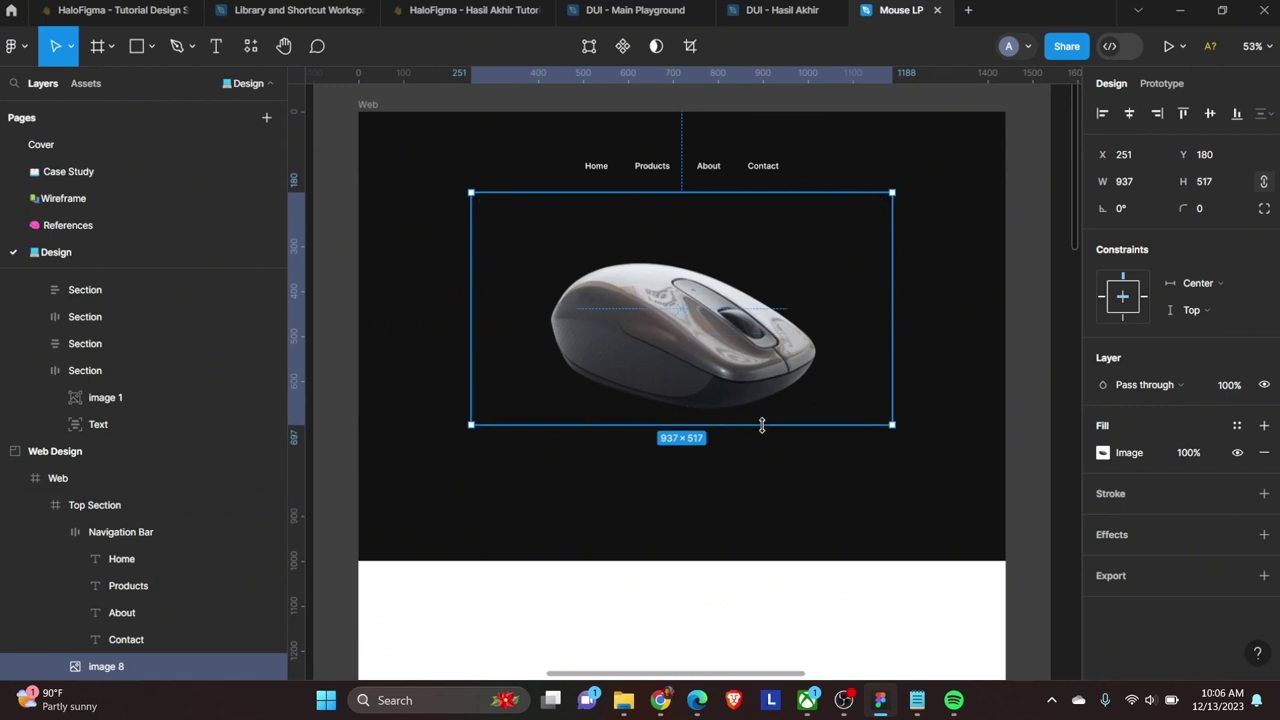
scroll(735, 430, "up", 5)
key("shift+1")
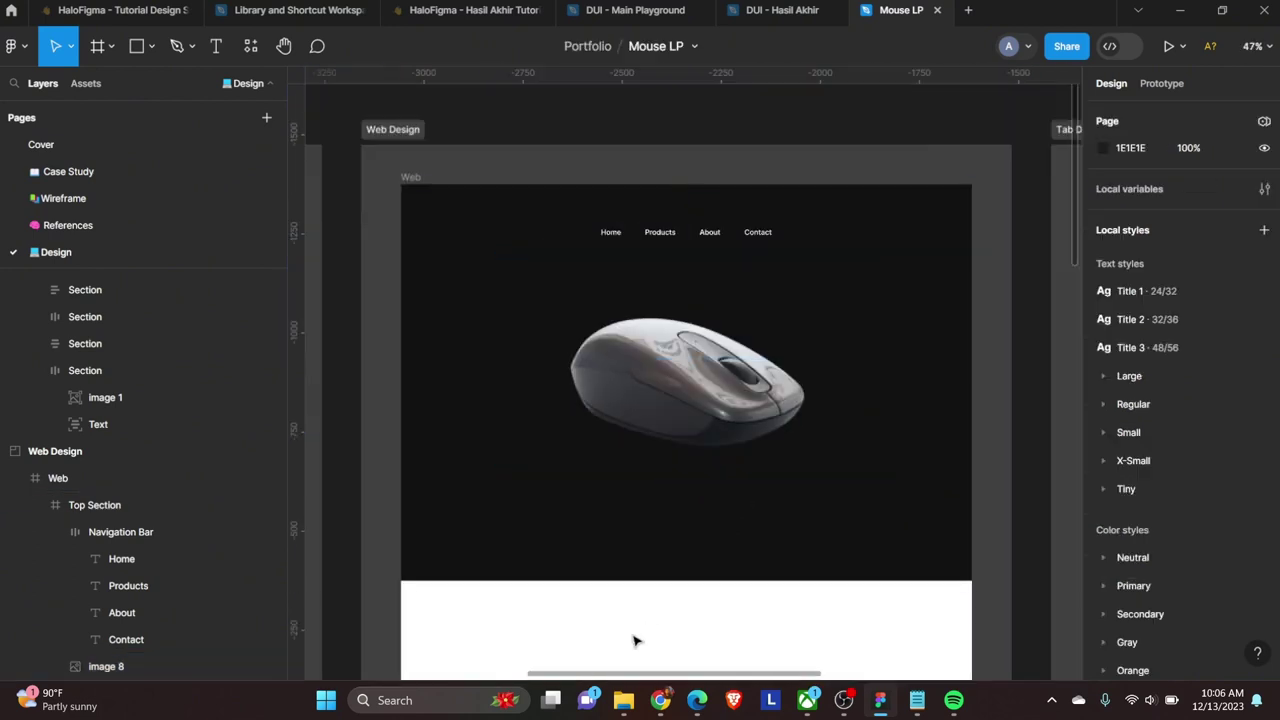
Step: Add the headline 'SUPER MOUSE IN 2023' below the mouse with the Title 3 text style
left_click(683, 531)
key("t")
scroll(683, 463, "up", 2)
left_click(684, 464)
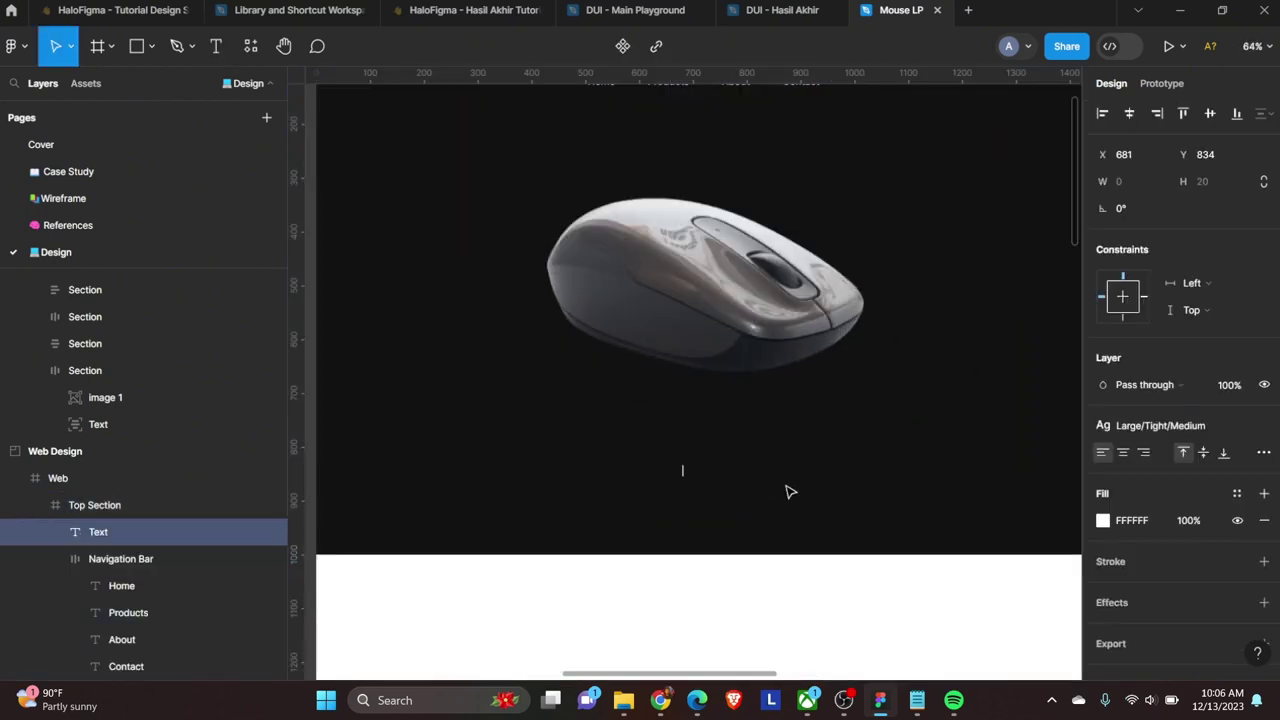
type("SUPER MOUSE IN 20")
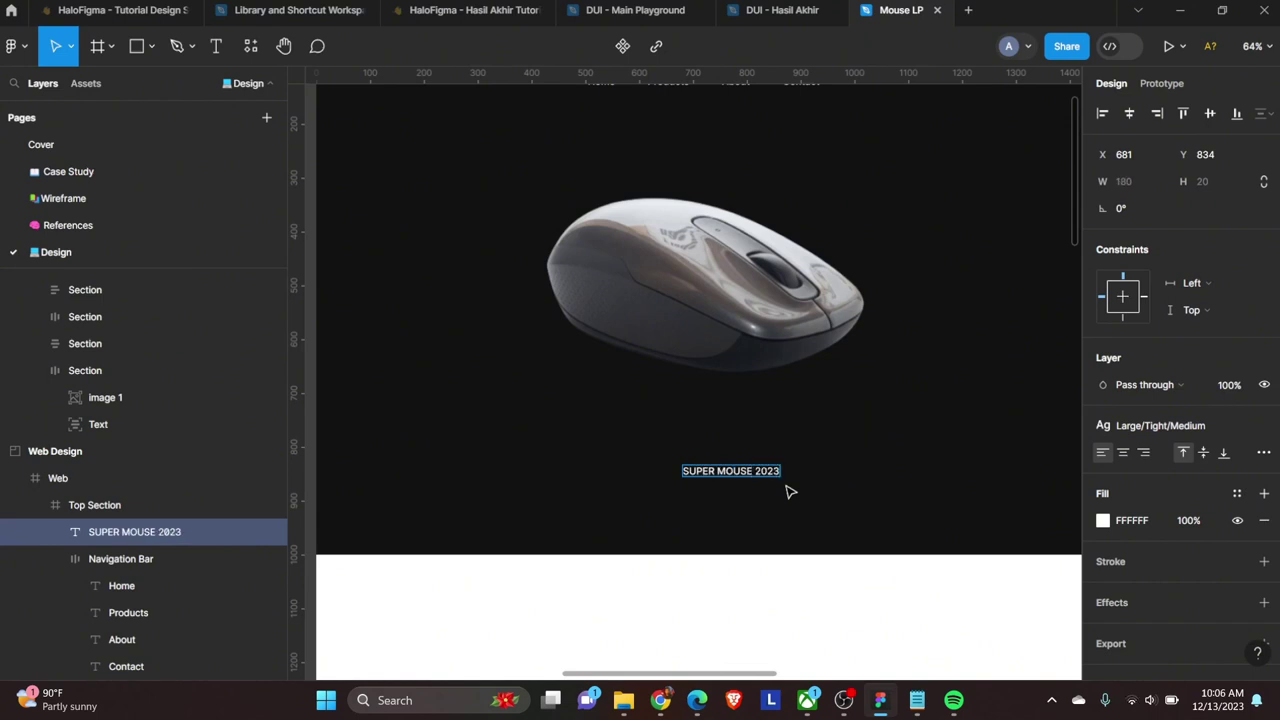
type("23")
key("Escape")
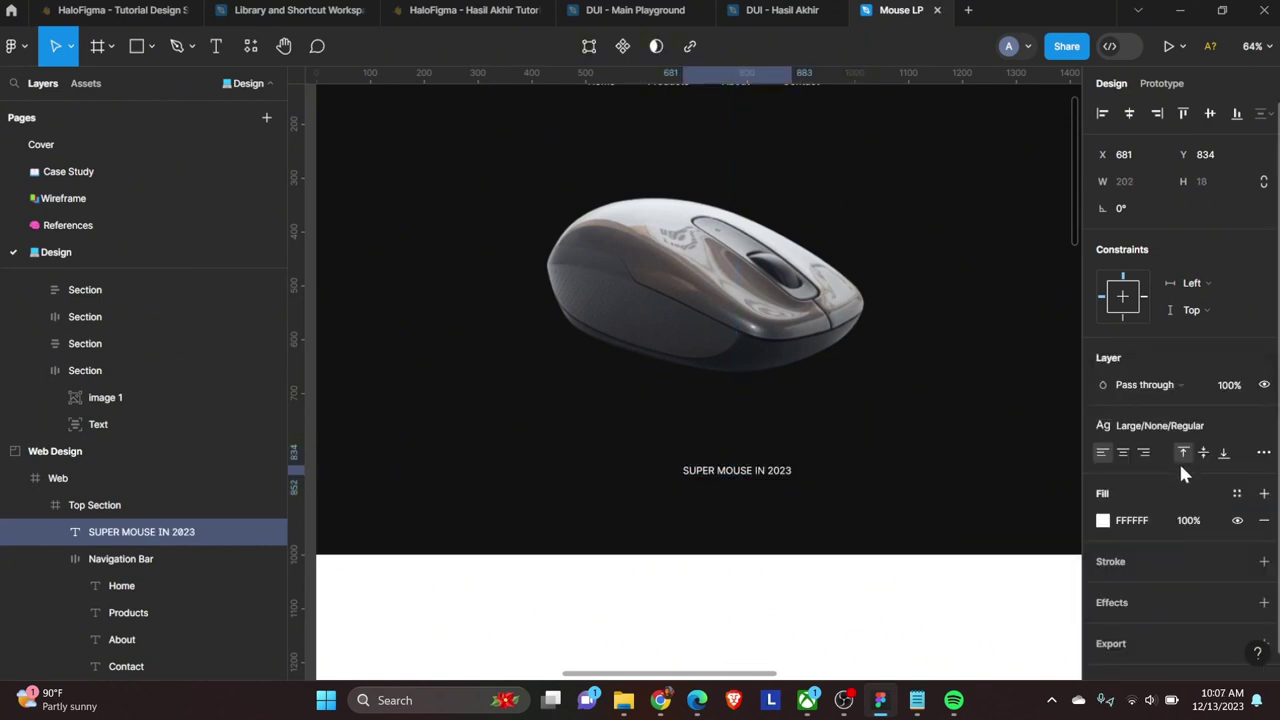
left_click(1160, 425)
left_click(1180, 511)
scroll(849, 566, "down", 3)
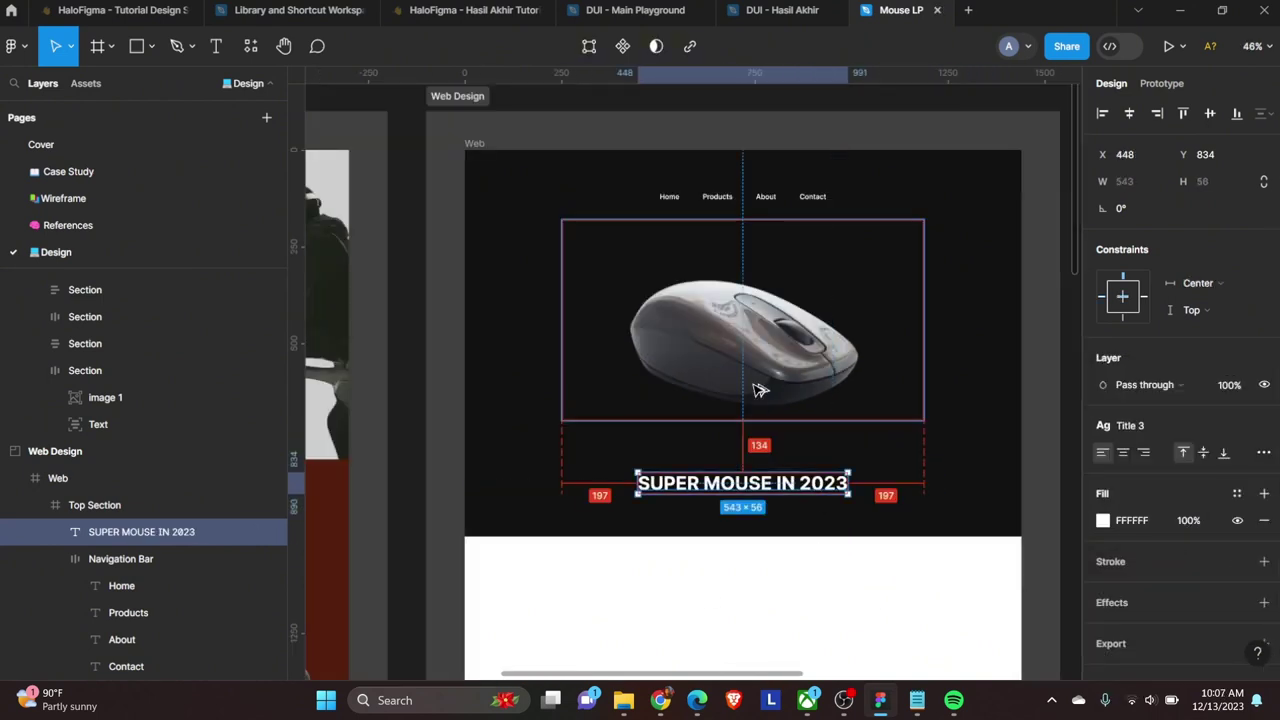
key("shift+Up")
key("shift+Up")
key("shift+Up")
left_click(808, 668)
Step: Set the headline's font size to 64
left_click(742, 470)
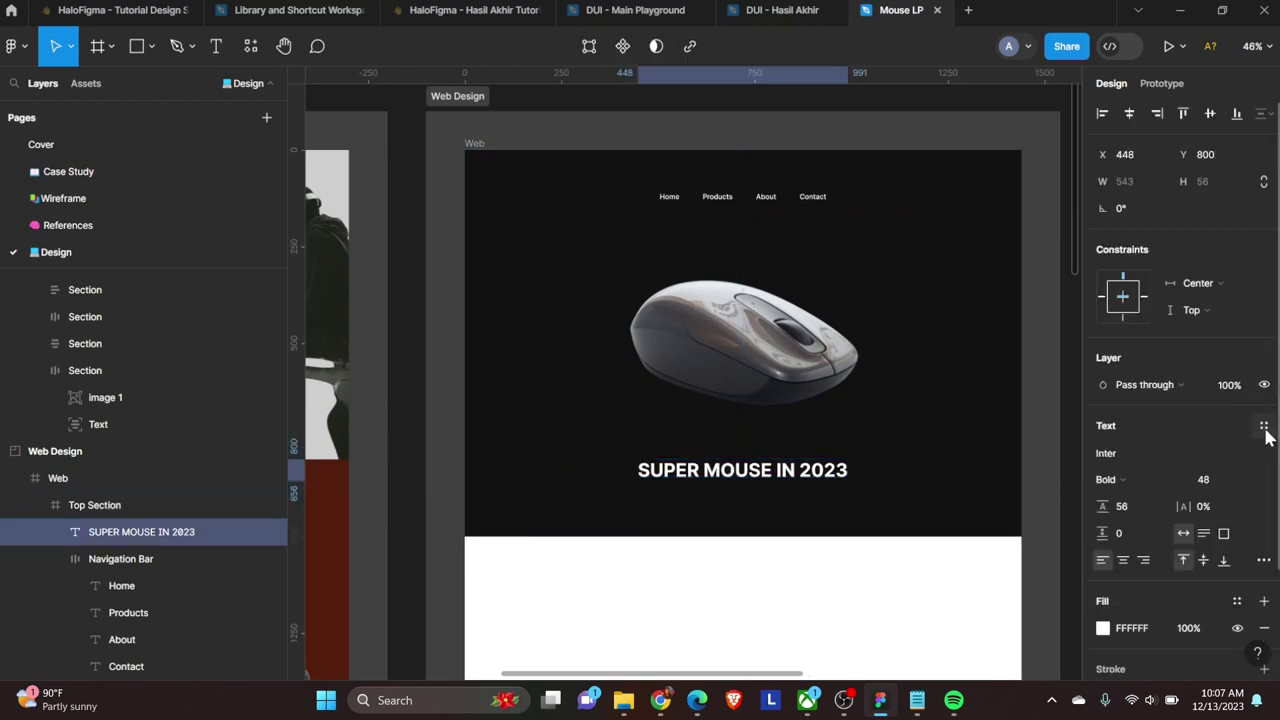
double_click(1203, 479)
type("64")
left_click(1122, 507)
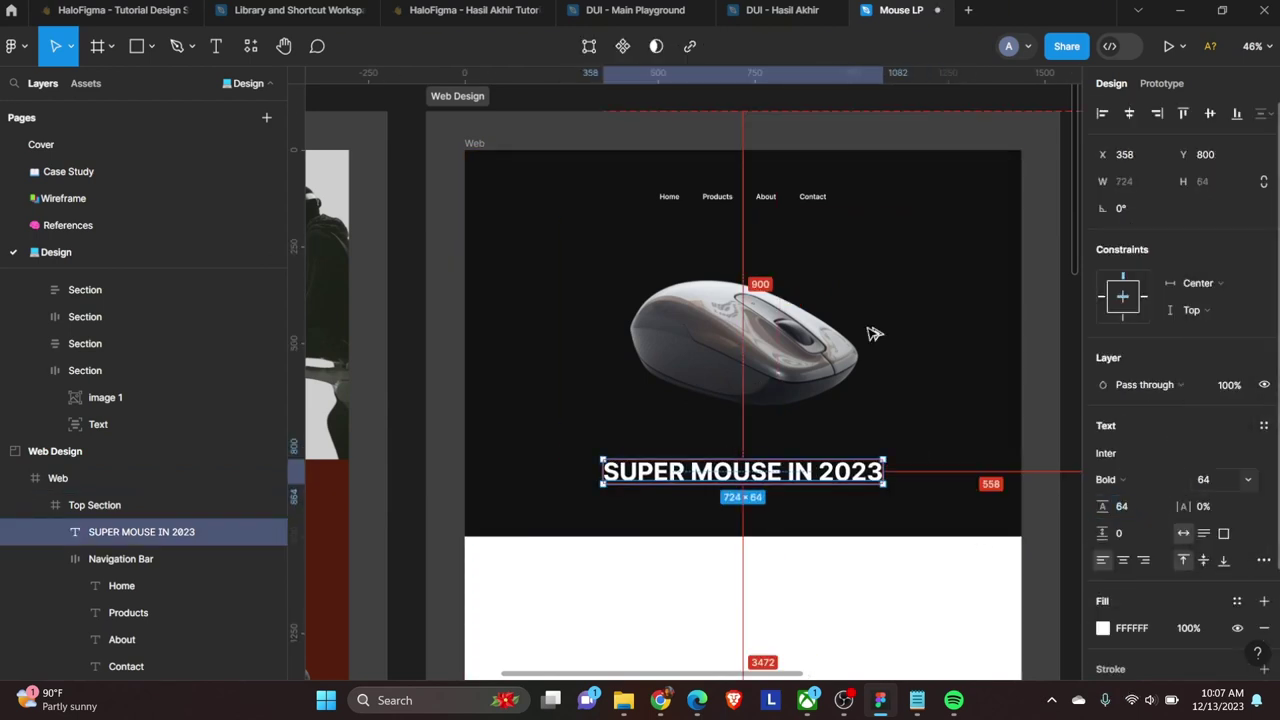
left_click(837, 609)
scroll(837, 609, "down", 3)
scroll(811, 496, "up", 5)
scroll(820, 571, "down", 3)
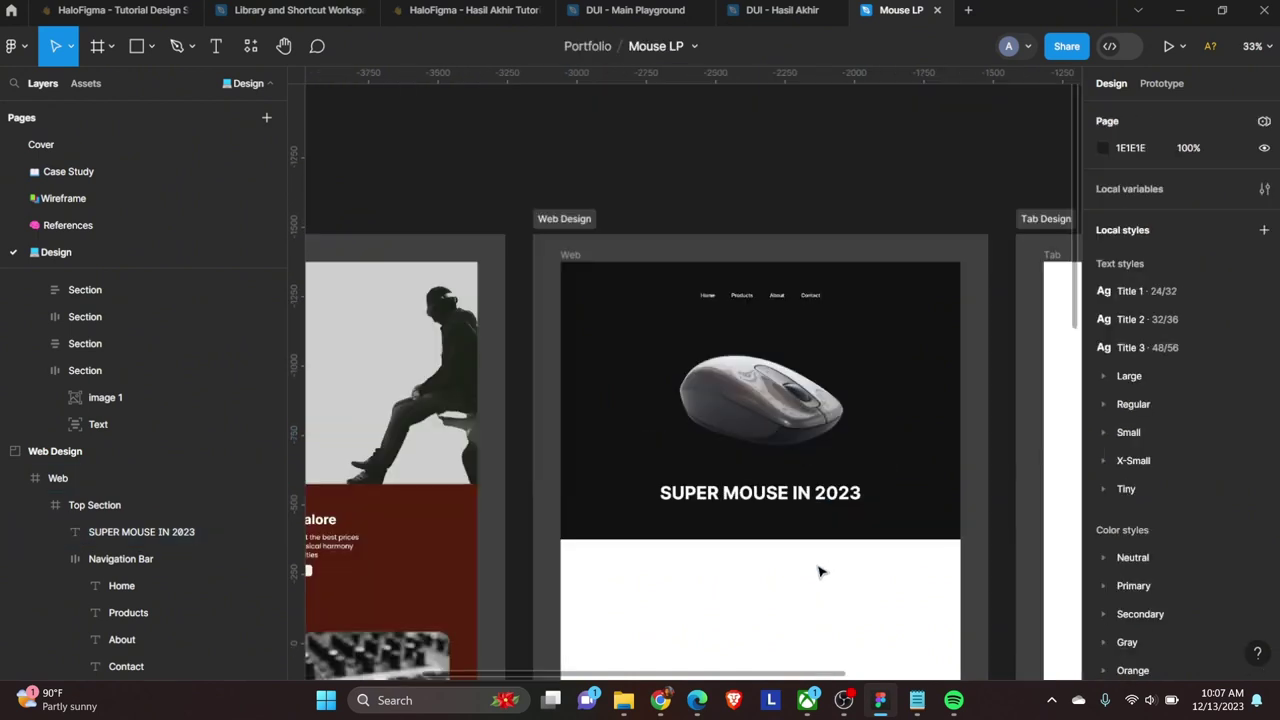
scroll(820, 571, "up", 3)
scroll(820, 571, "down", 1)
scroll(820, 571, "down", 1)
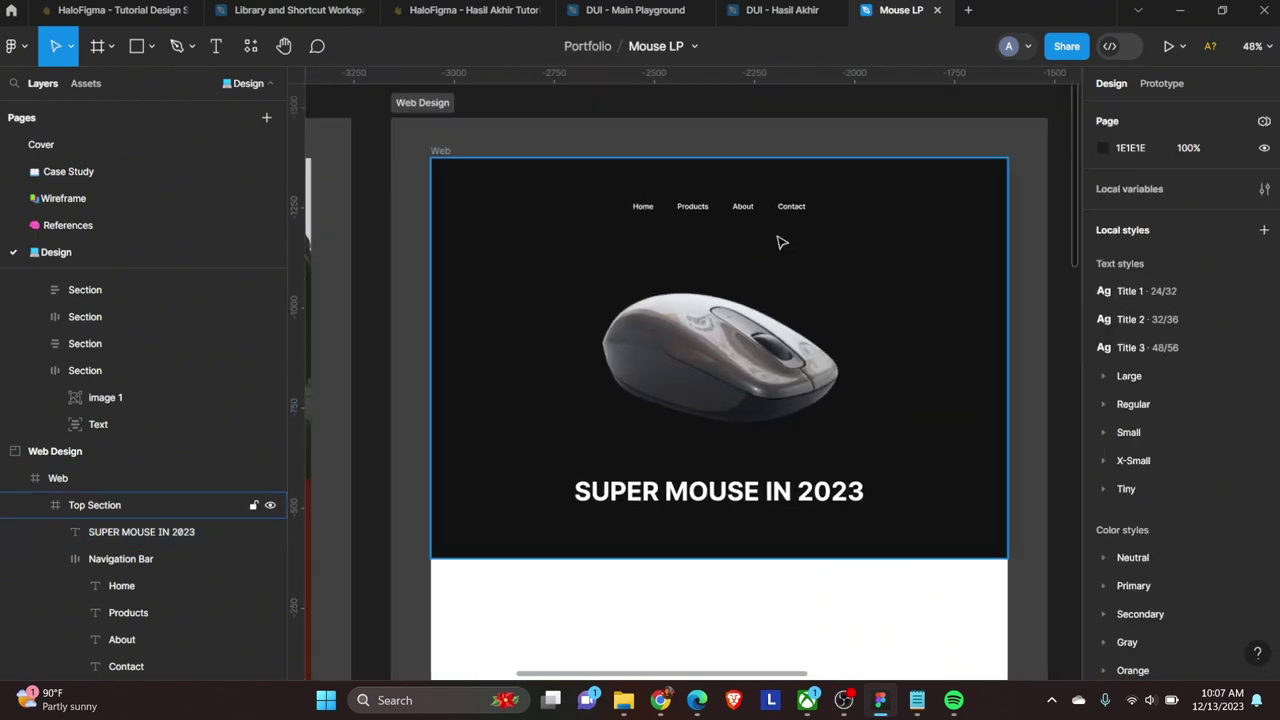
scroll(1143, 586, "down", 2)
Step: Add auto layout to the Top Section frame and fix its height at 1000
left_click(914, 423)
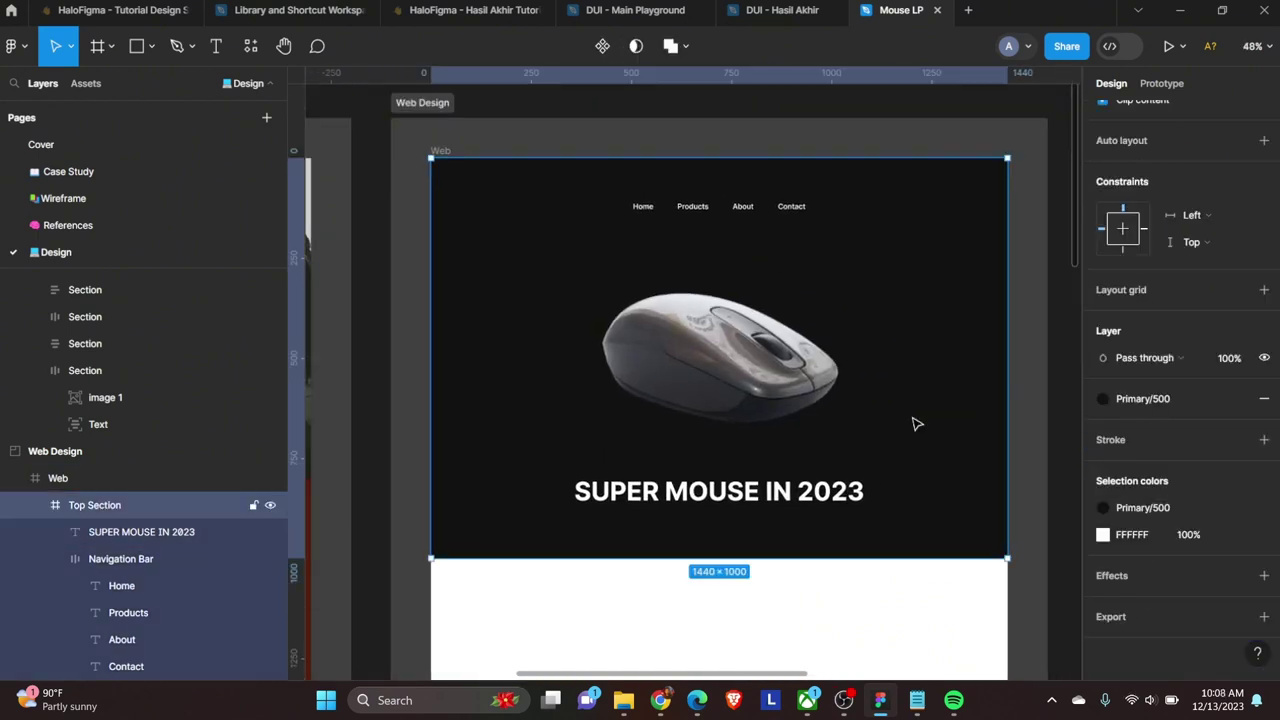
key("shift+a")
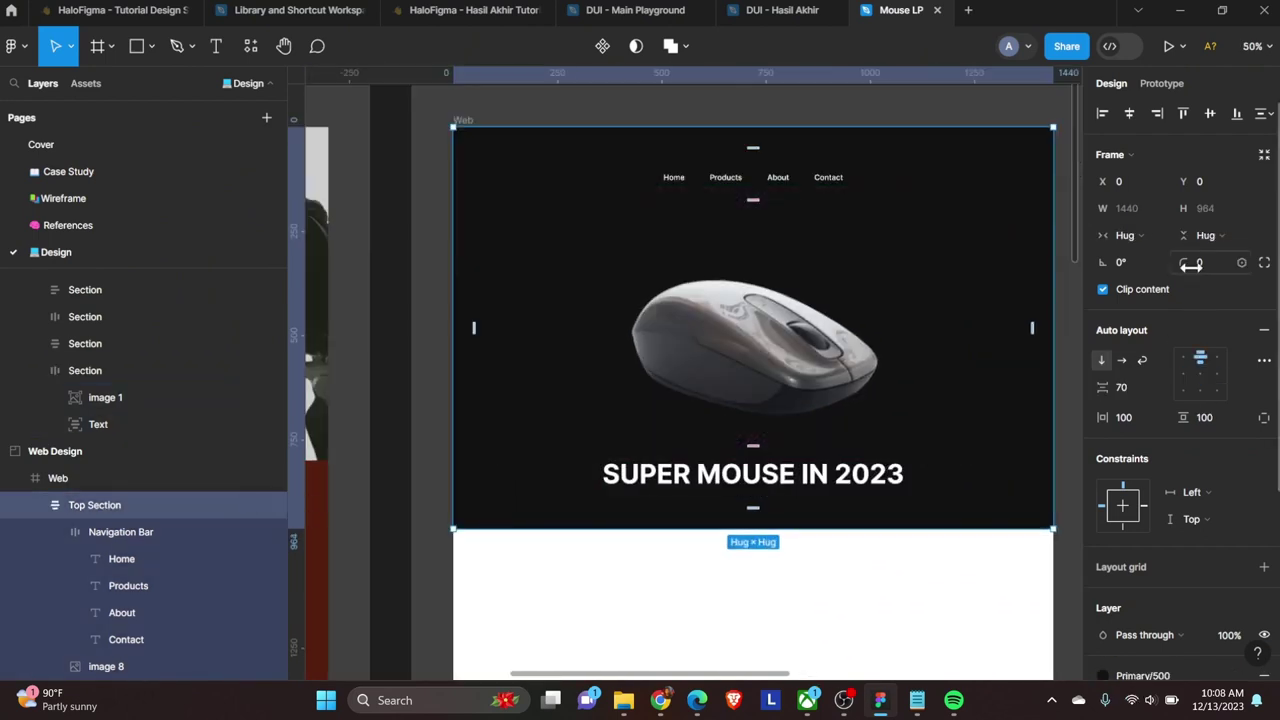
left_click(1210, 210)
left_click(753, 474)
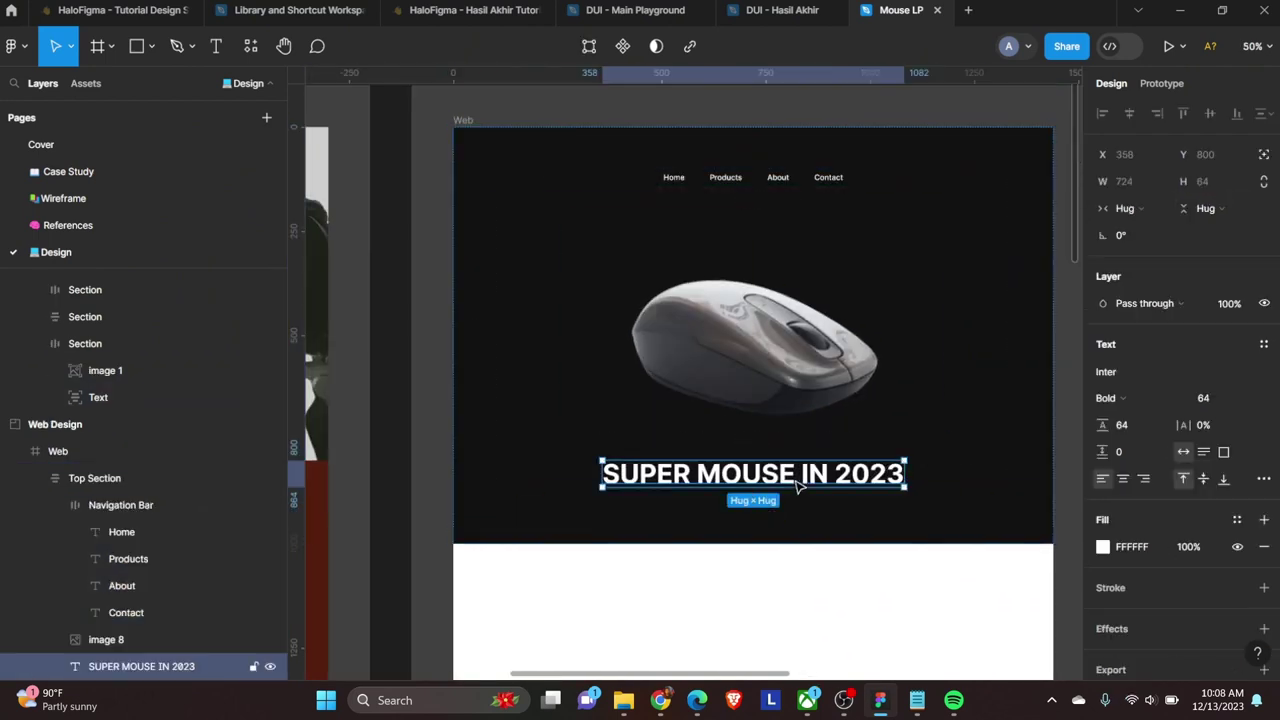
left_click(750, 177)
left_click(800, 450)
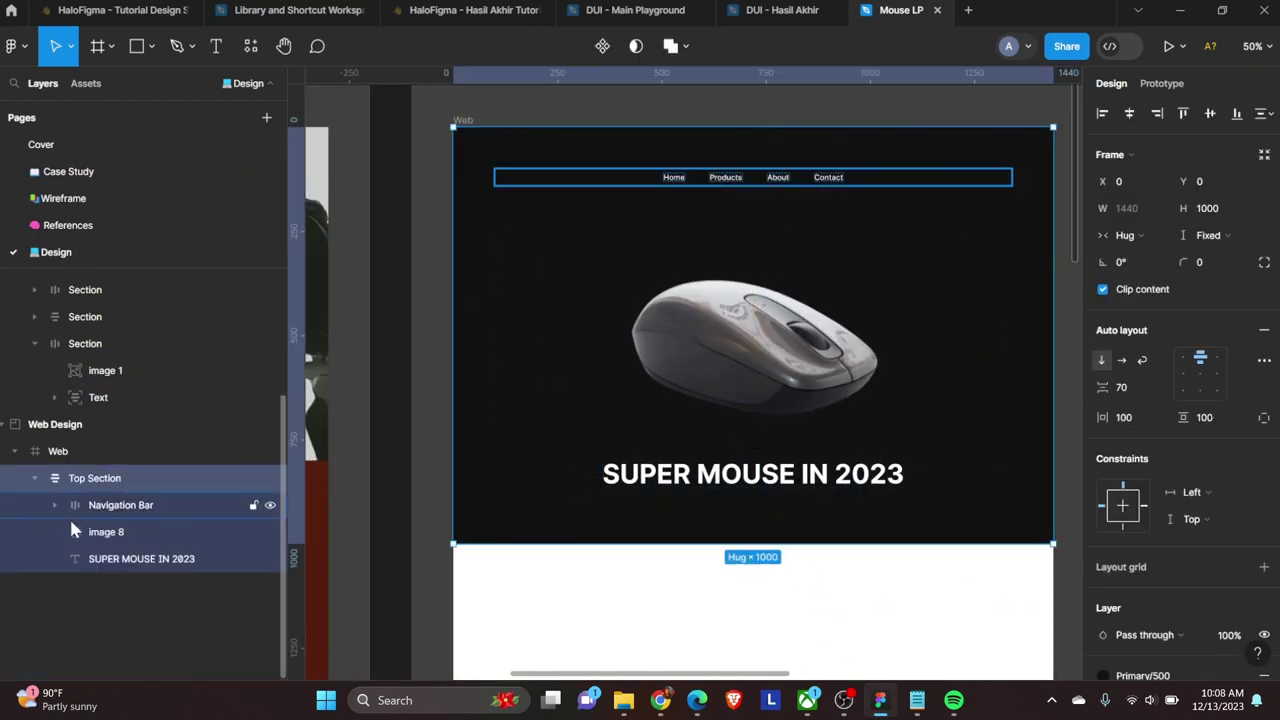
Step: Deselect everything and scroll down to the empty white area below the headline
left_click(390, 540)
scroll(610, 560, "down", 1)
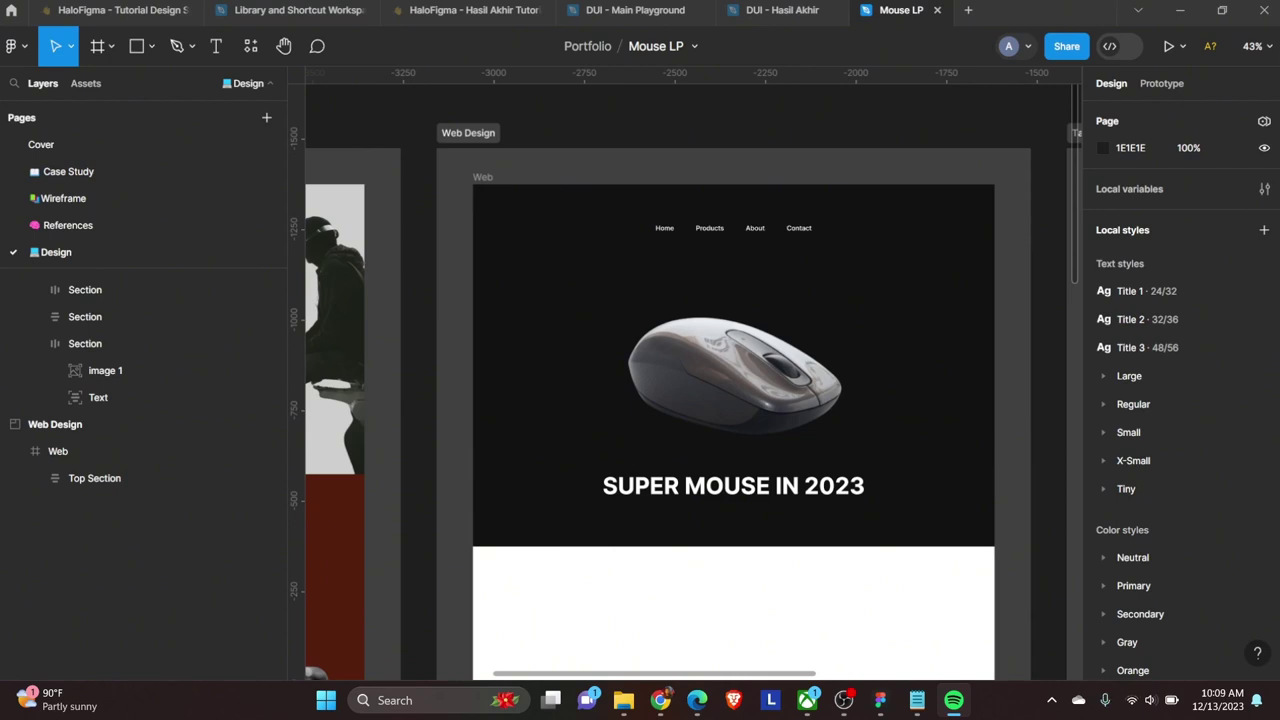
scroll(957, 443, "down", 3)
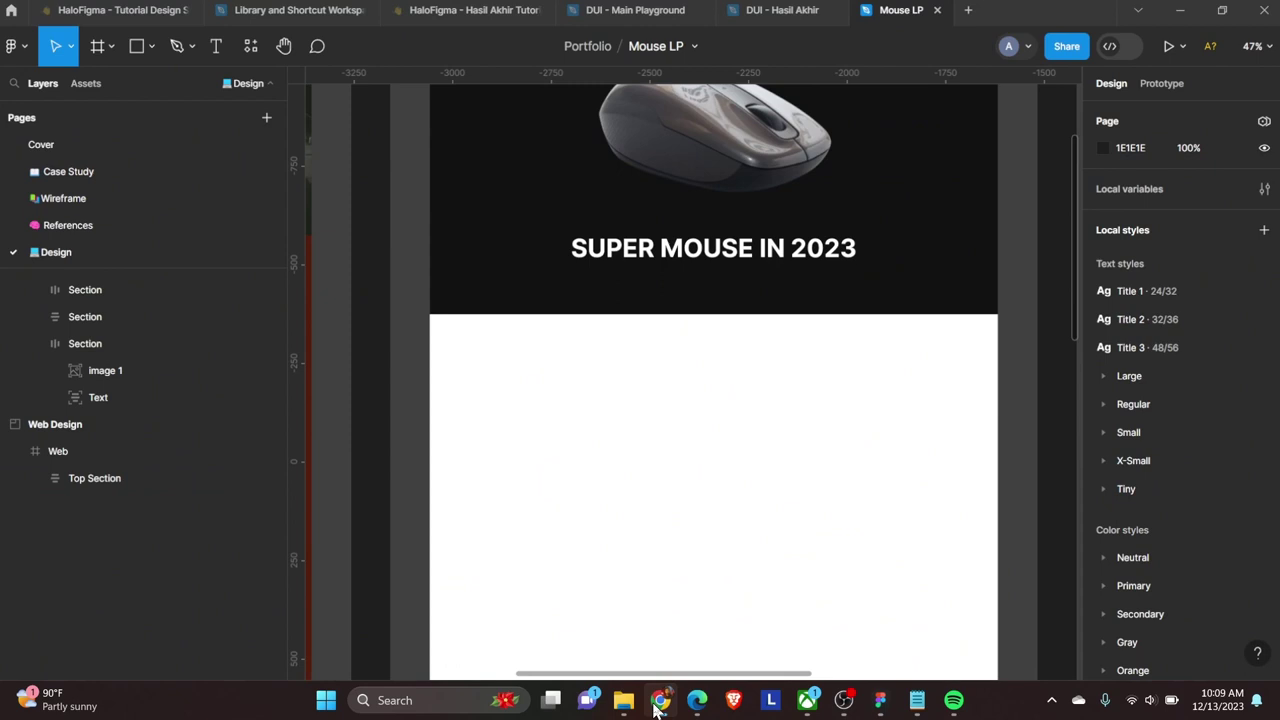
left_click(659, 700)
scroll(713, 400, "down", 2)
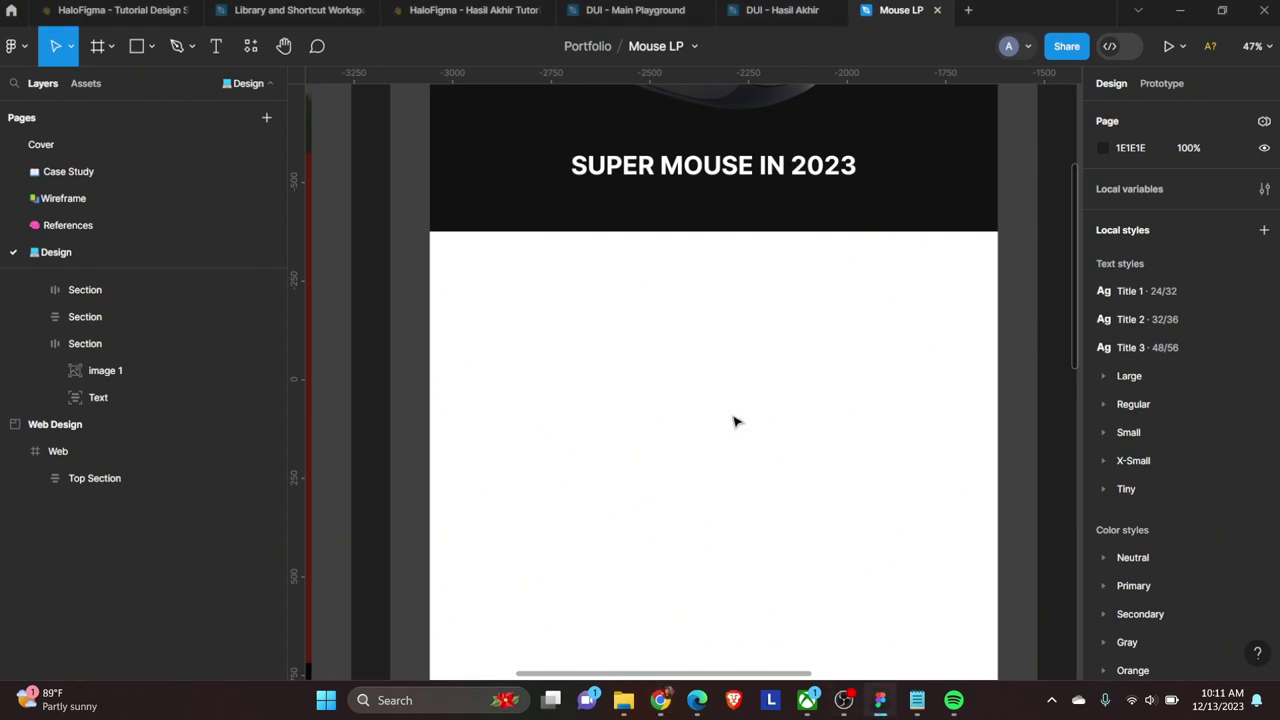
Step: Draw a new 1440-wide frame over the white area below the hero
key("f")
left_click_drag(430, 243, 997, 414)
left_click_drag(614, 243, 614, 232)
scroll(614, 232, "up", 5)
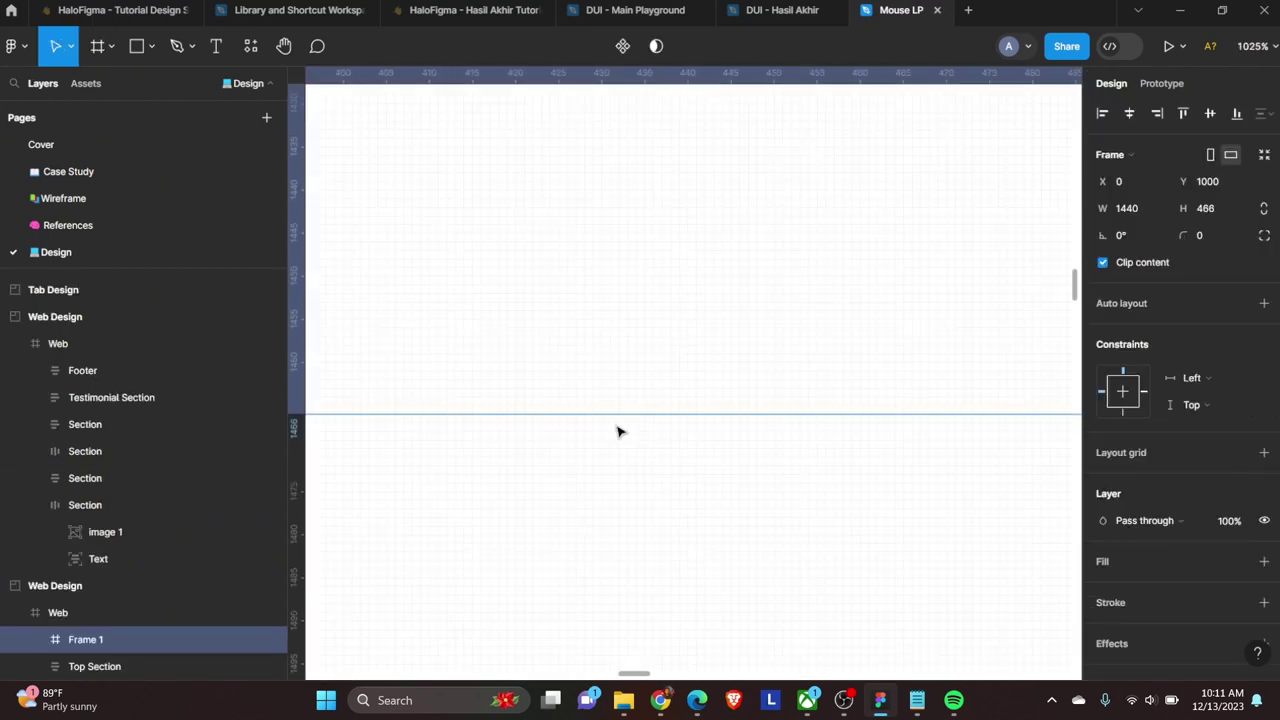
left_click_drag(617, 429, 689, 349)
scroll(1014, 457, "down", 5)
Step: Rename the new frame to Section and fill it with Secondary/500
key("ctrl+r")
type("Section")
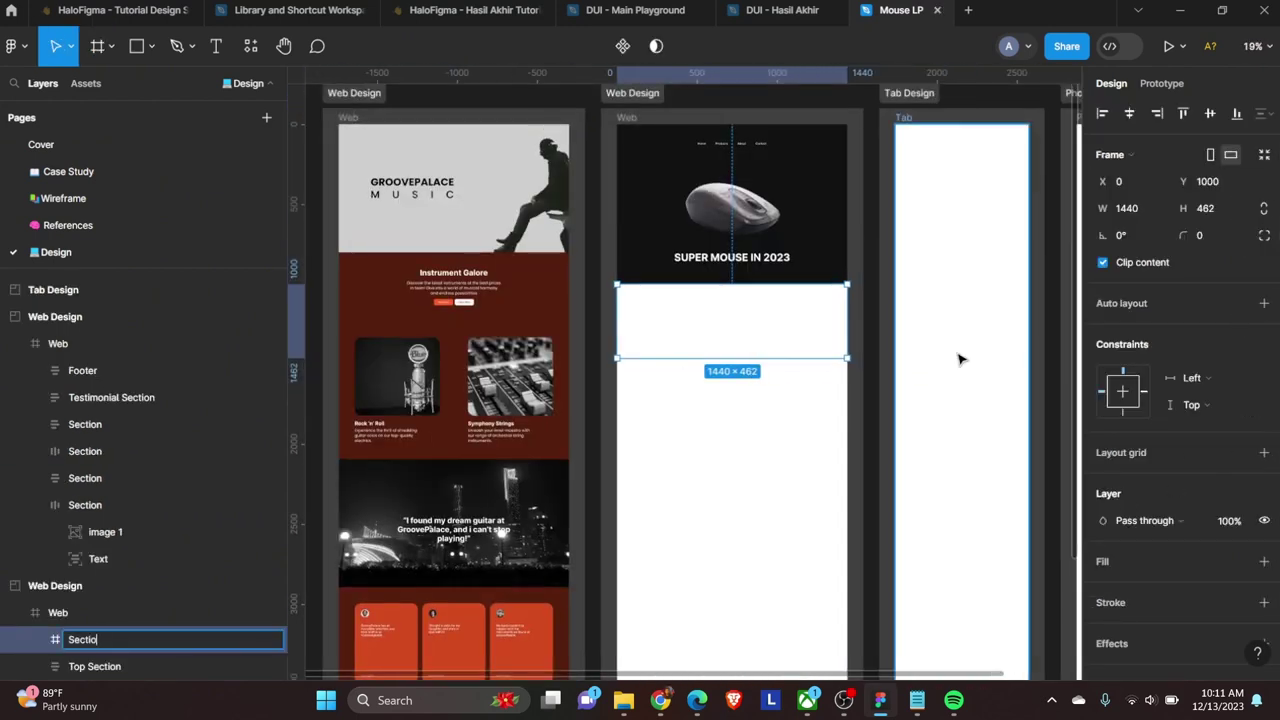
key("Return")
left_click(1237, 561)
left_click(1000, 617)
scroll(806, 340, "up", 5)
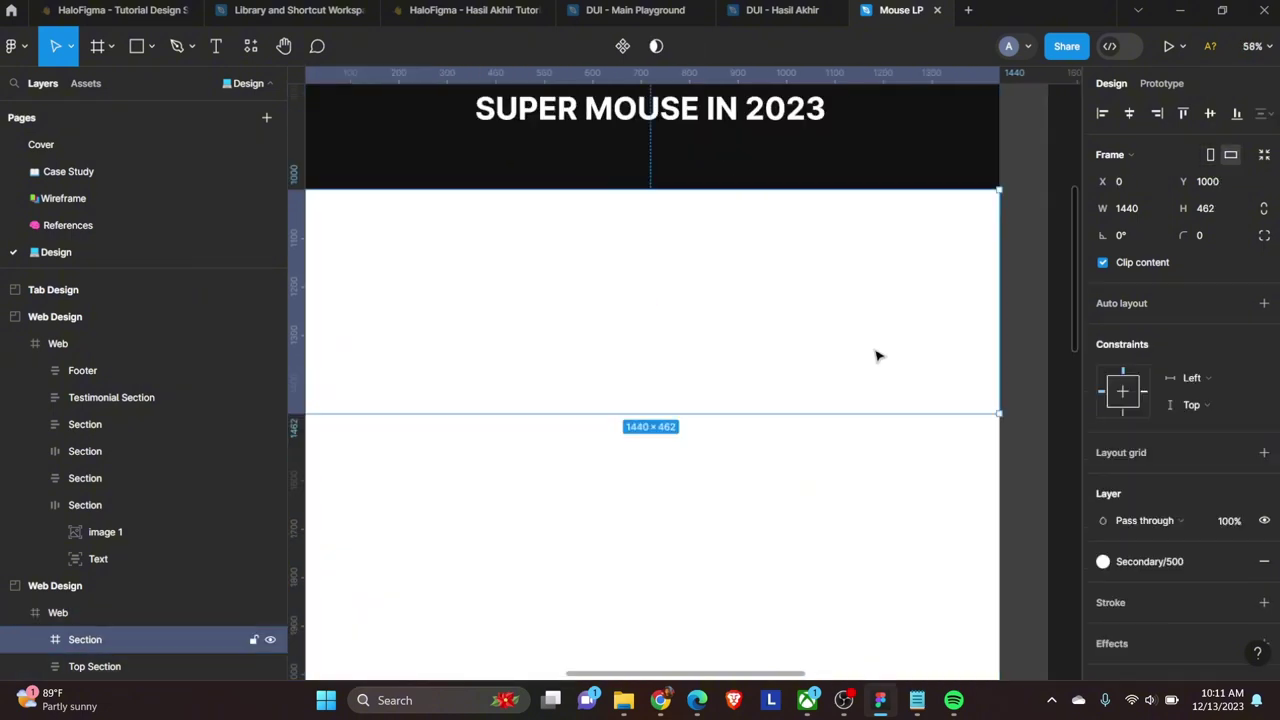
left_click(1066, 531)
left_click(825, 340)
Step: Paste the mouse image into Section and move it toward the right side
key("ctrl+v")
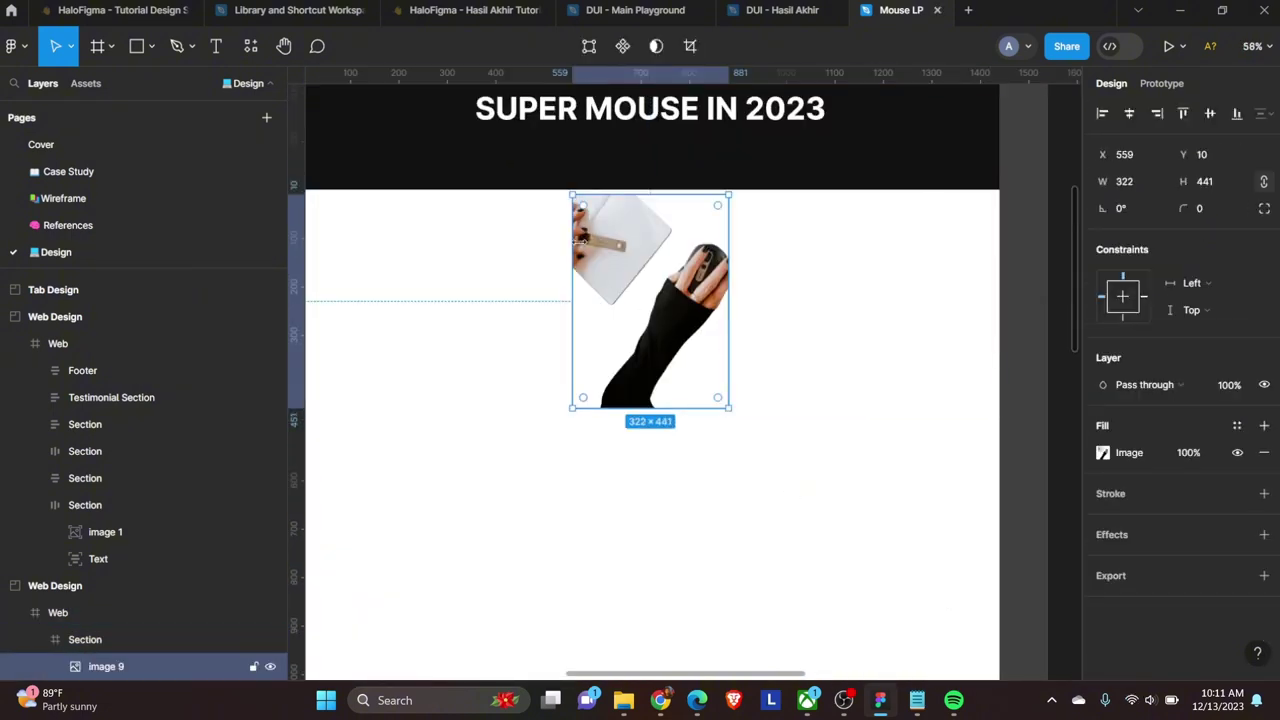
left_click_drag(690, 263, 948, 265)
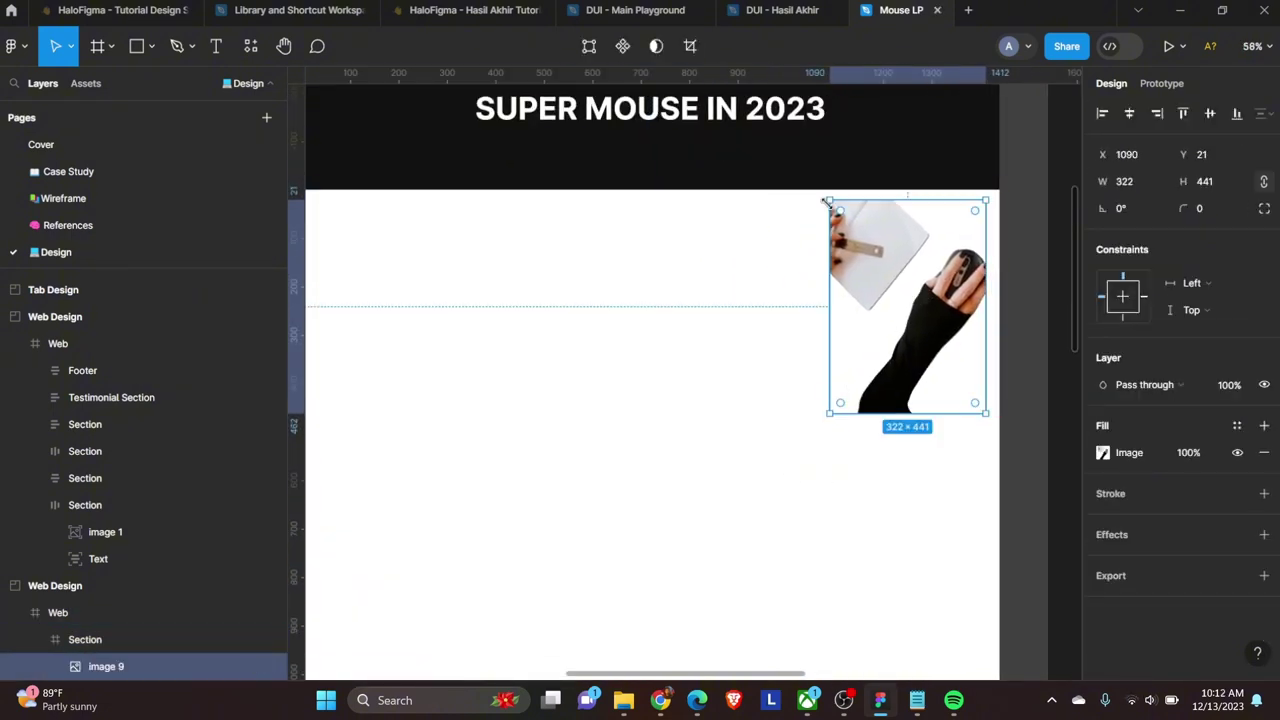
mouse_move(829, 194)
left_mouse_down()
mouse_move(737, 120)
mouse_move(898, 393)
left_mouse_up()
scroll(481, 570, "down", 3)
left_click(651, 434)
key("Delete")
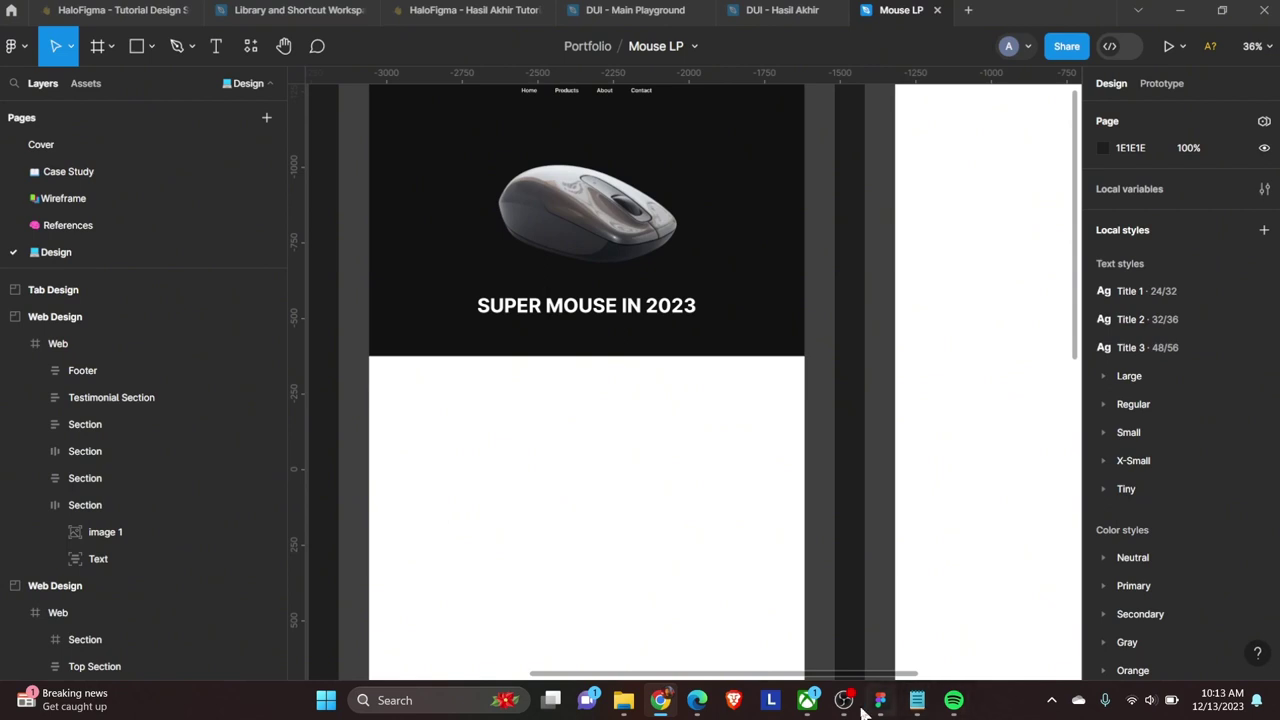
key("ctrl+z")
Step: Shrink the mouse image and nudge it into place near Section's right edge
scroll(612, 466, "up", 5)
mouse_move(612, 466)
left_mouse_down()
mouse_move(612, 450)
mouse_move(810, 420)
left_mouse_up()
scroll(612, 450, "down", 3)
key("Escape")
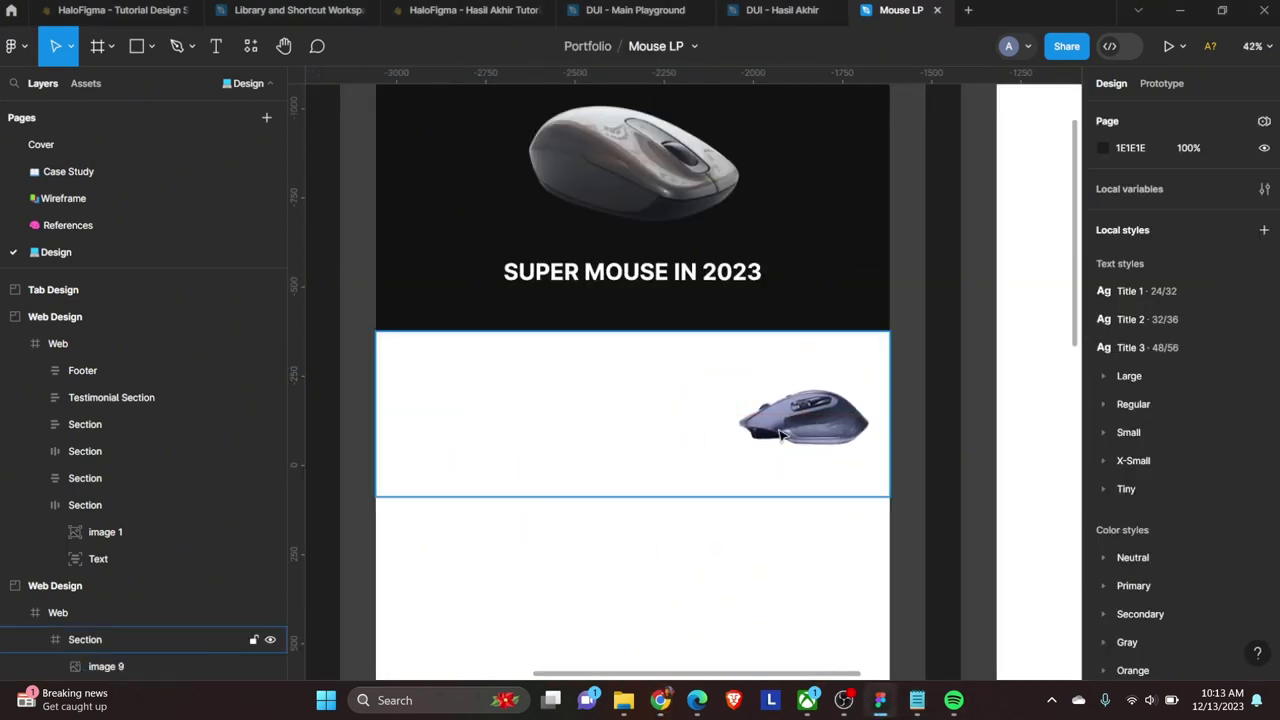
left_click(800, 414)
key("shift+Left")
key("shift+Left")
key("shift+Left")
key("Escape")
left_click(609, 409)
scroll(609, 409, "up", 1)
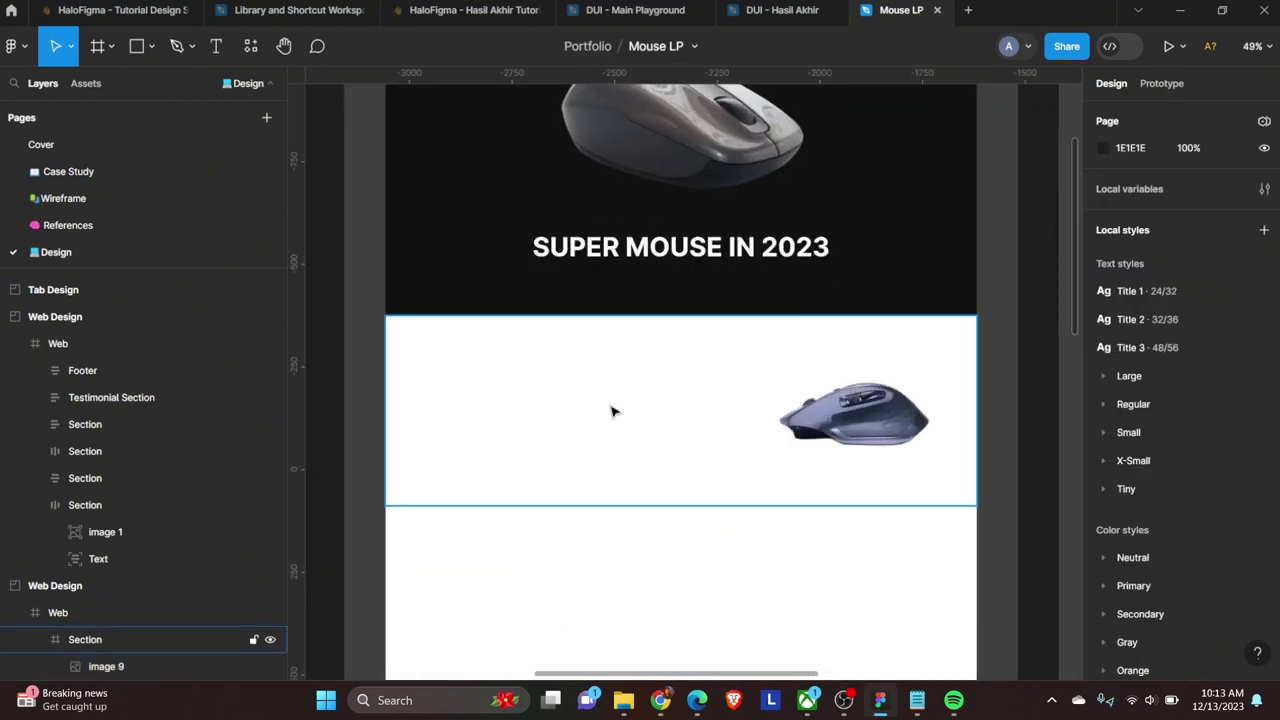
Step: Place a new empty text box inside the white Section frame
key("t")
left_click(493, 375)
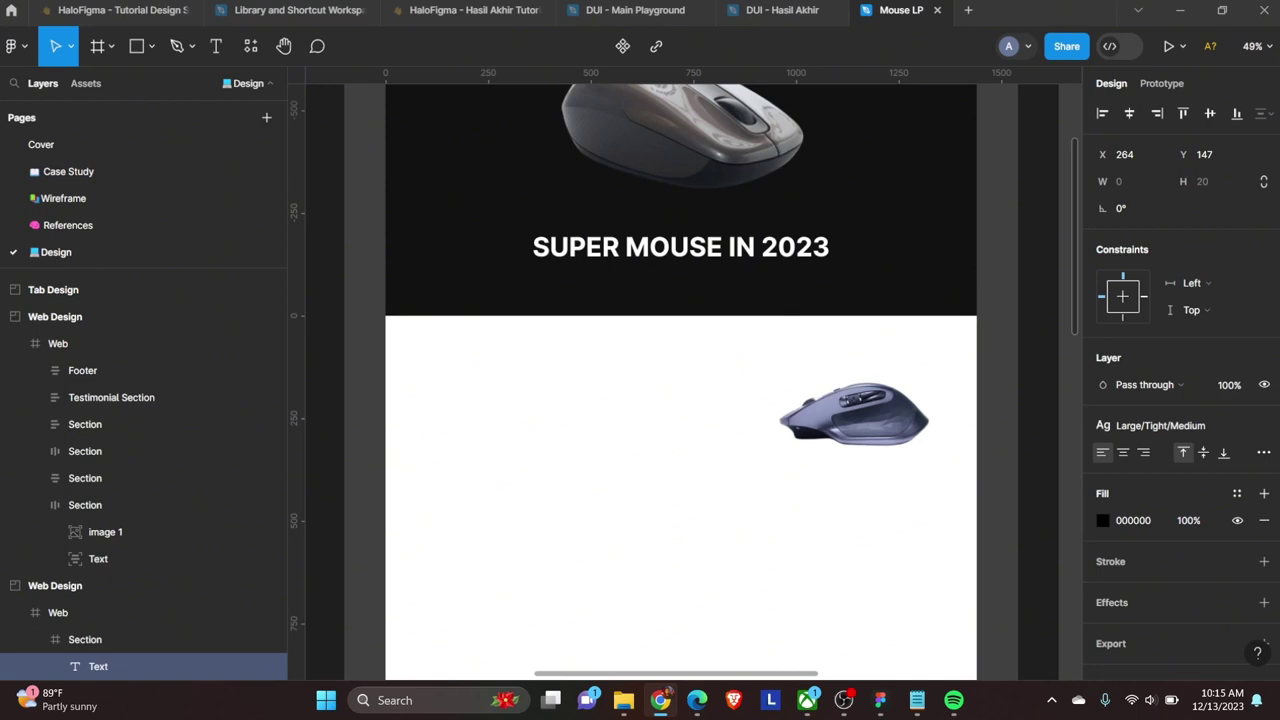
Step: Type 'Mighty mouse mastering mega machines, we bring computing to the tip of your finger', breaking after 'mega'
type("Might")
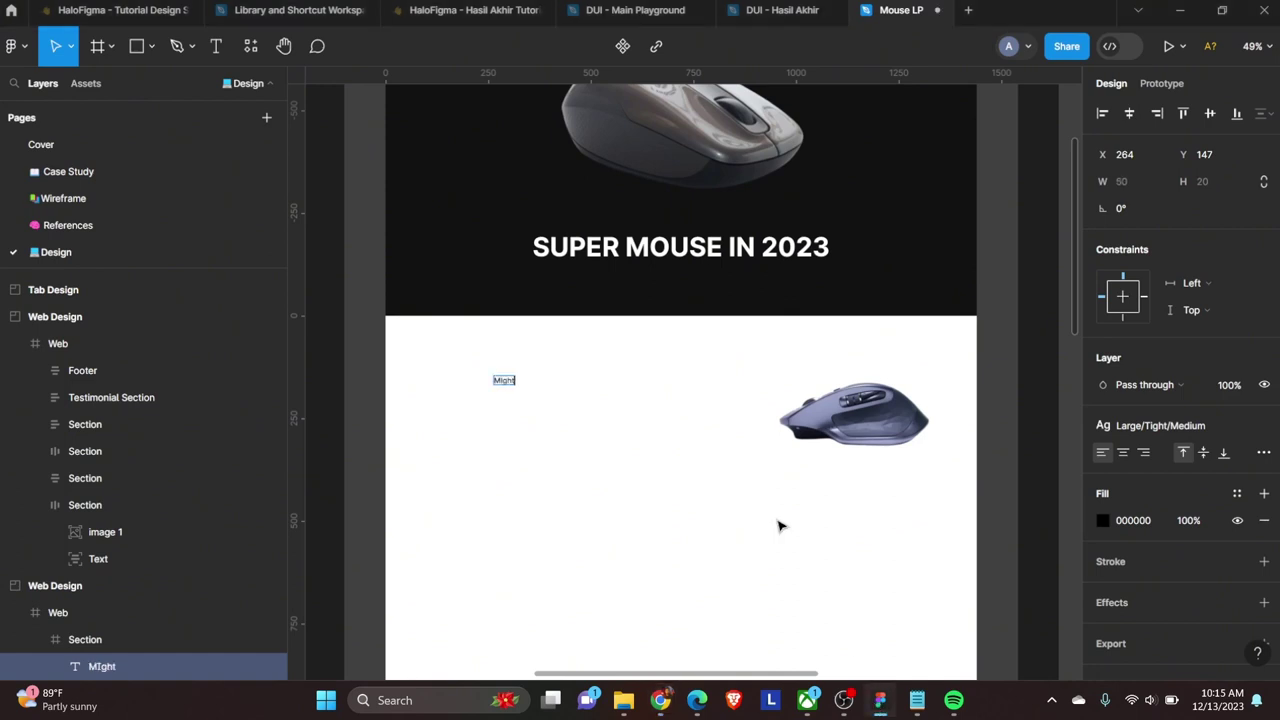
type("y Mouse")
key("BackSpace")
key("BackSpace")
key("BackSpace")
type("mouse mastering")
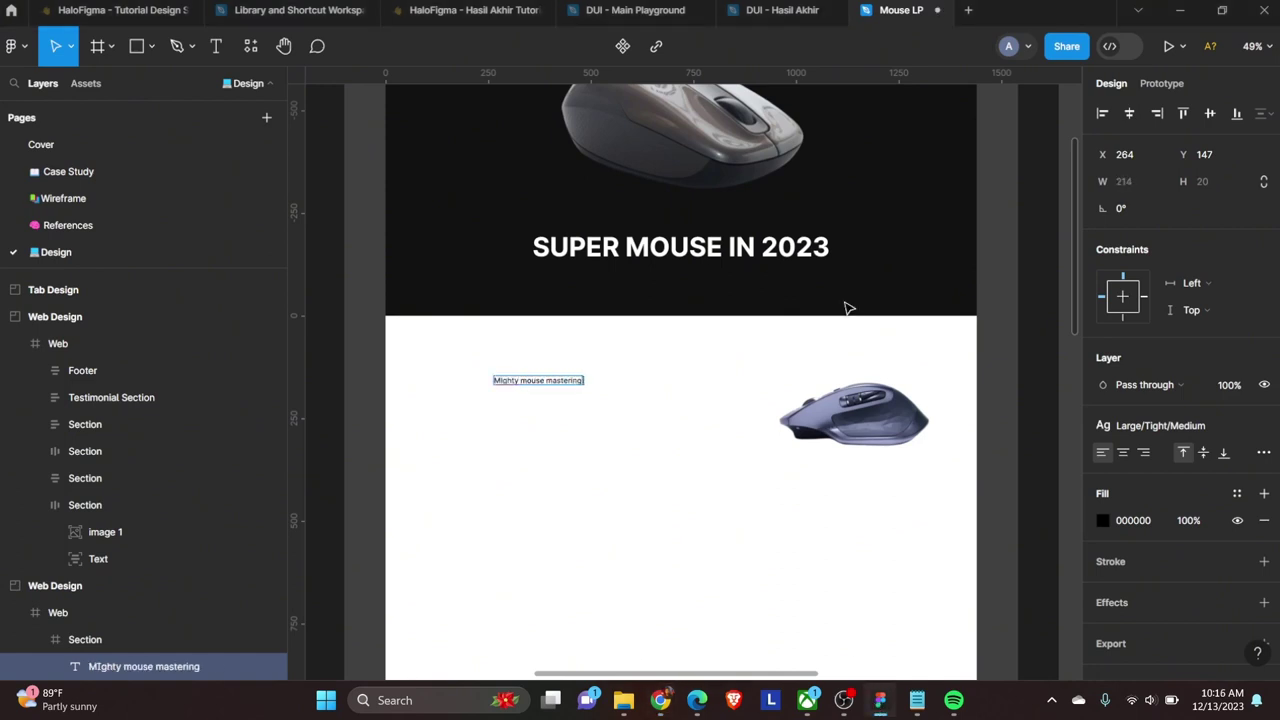
type(" mega machines, we b")
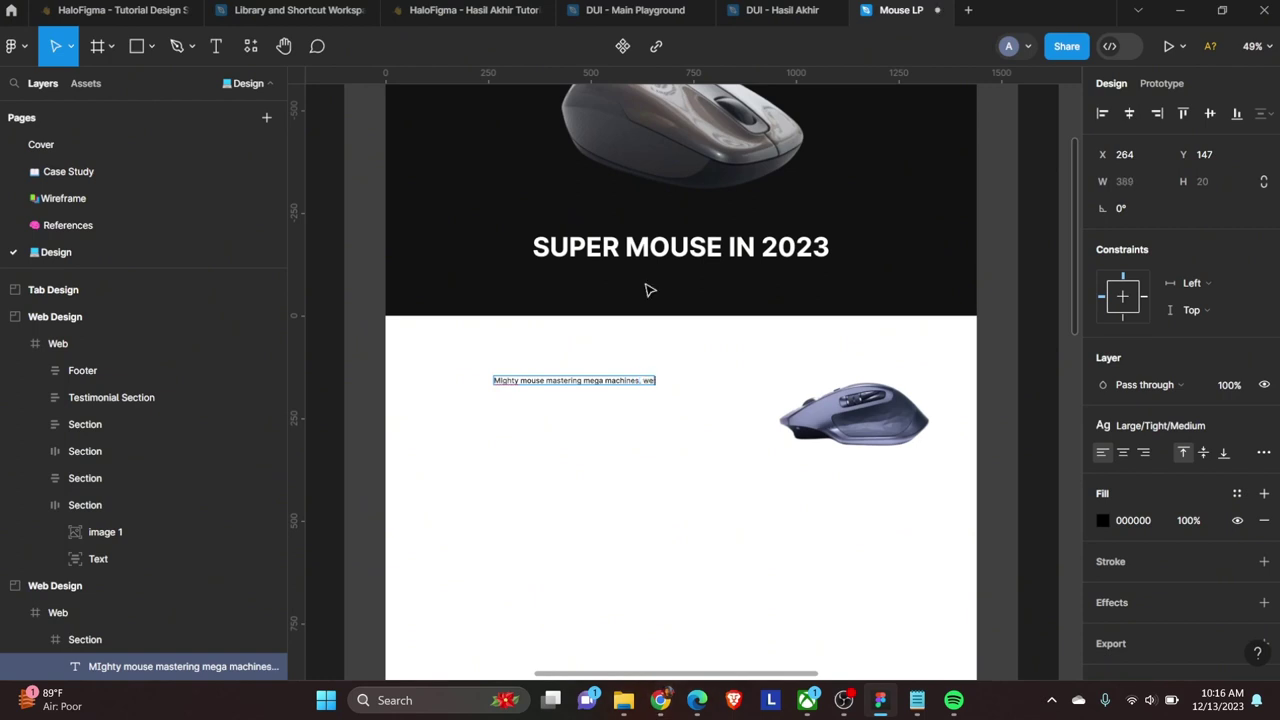
type("ring comput")
type("ing to the tip")
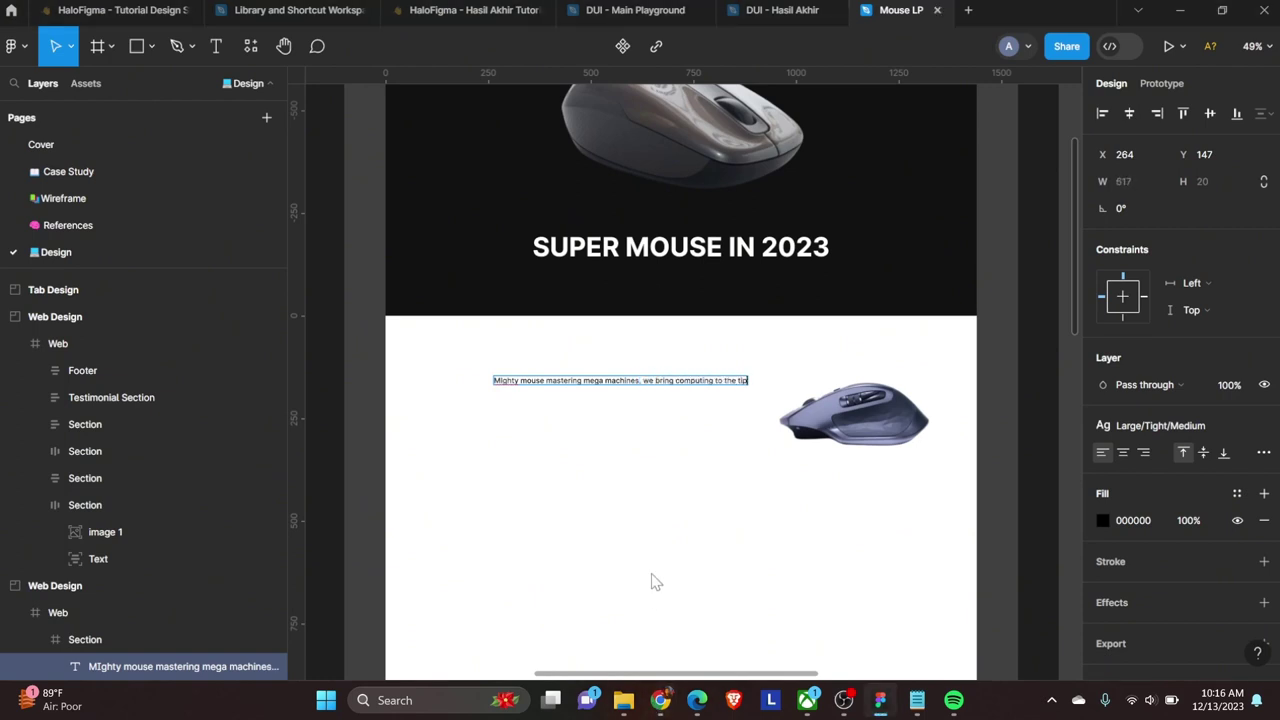
type(" of your finger")
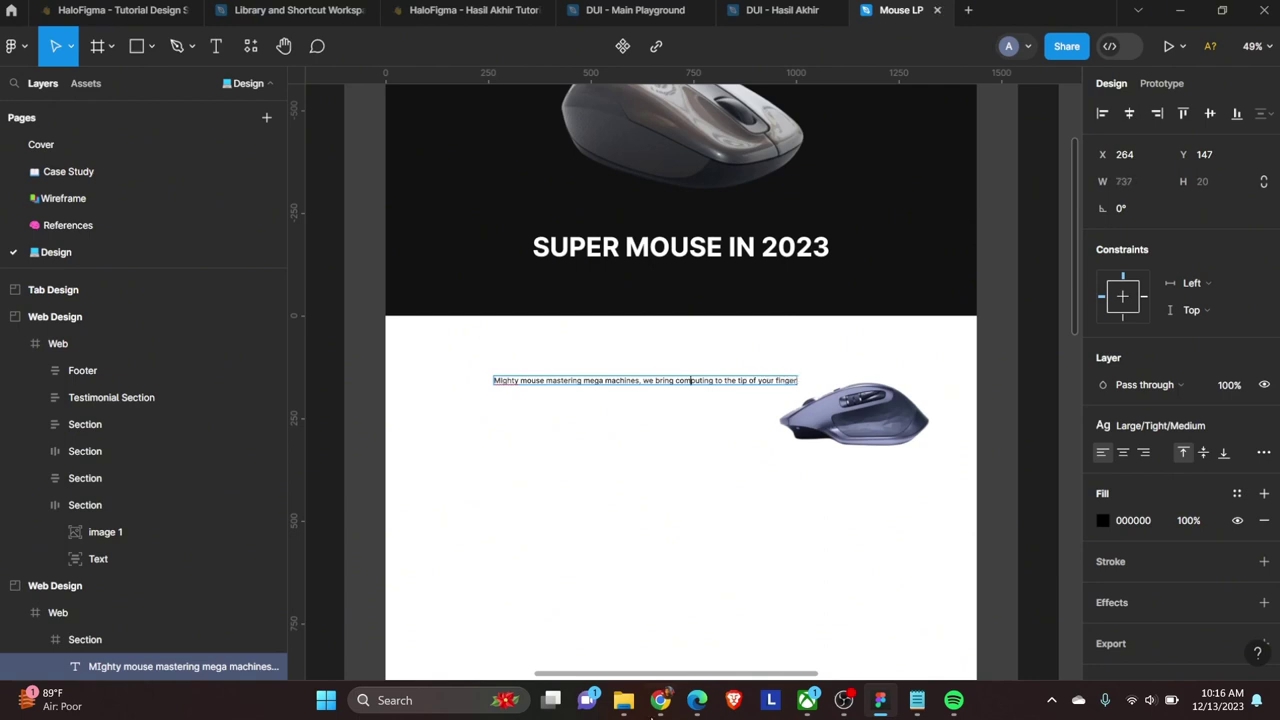
left_click(641, 380)
key("Return")
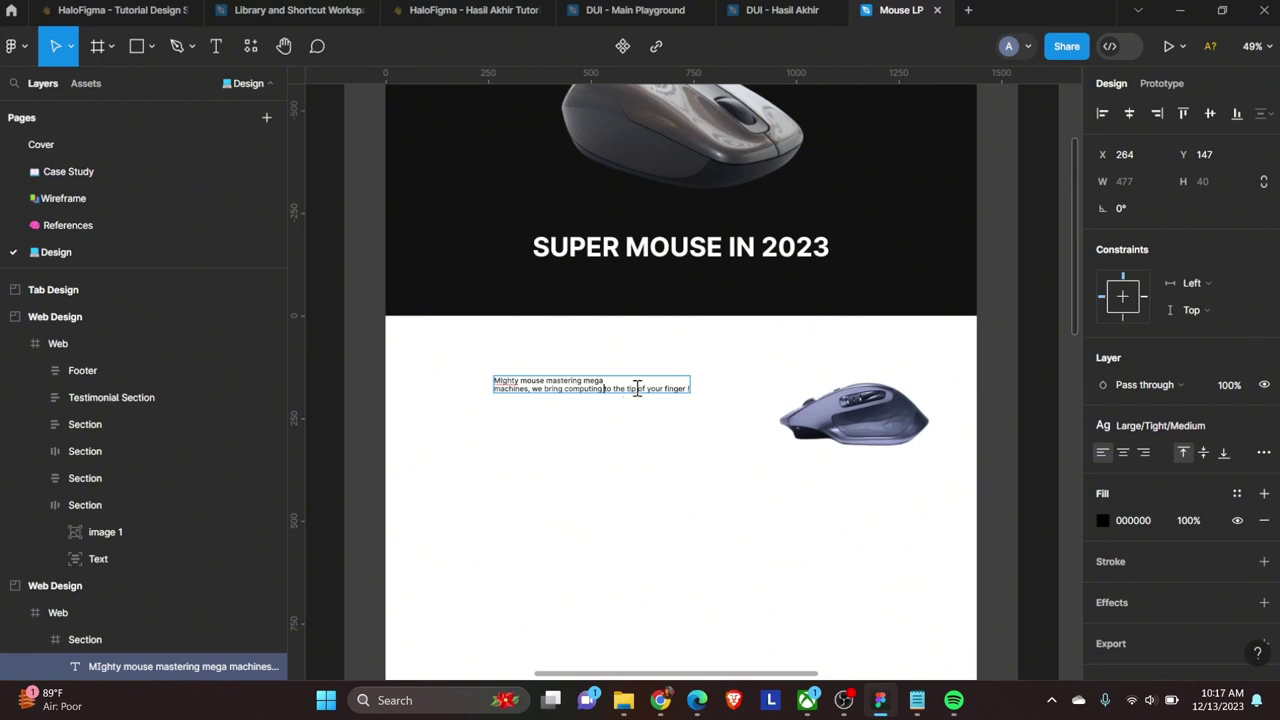
key("Escape")
Step: Apply the Title 3 text style to the headline and shift it to X 100
left_click(1160, 425)
left_click(1168, 507)
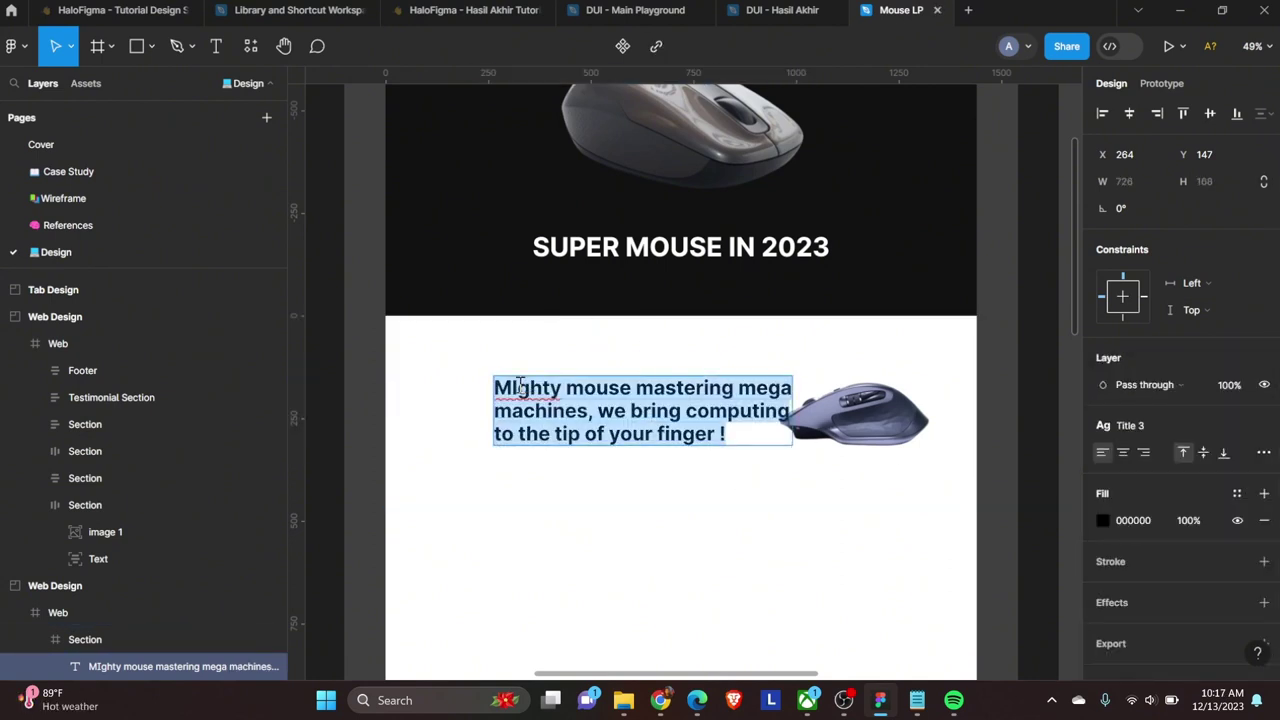
key("shift+Left")
key("shift+Left")
key("shift+Left")
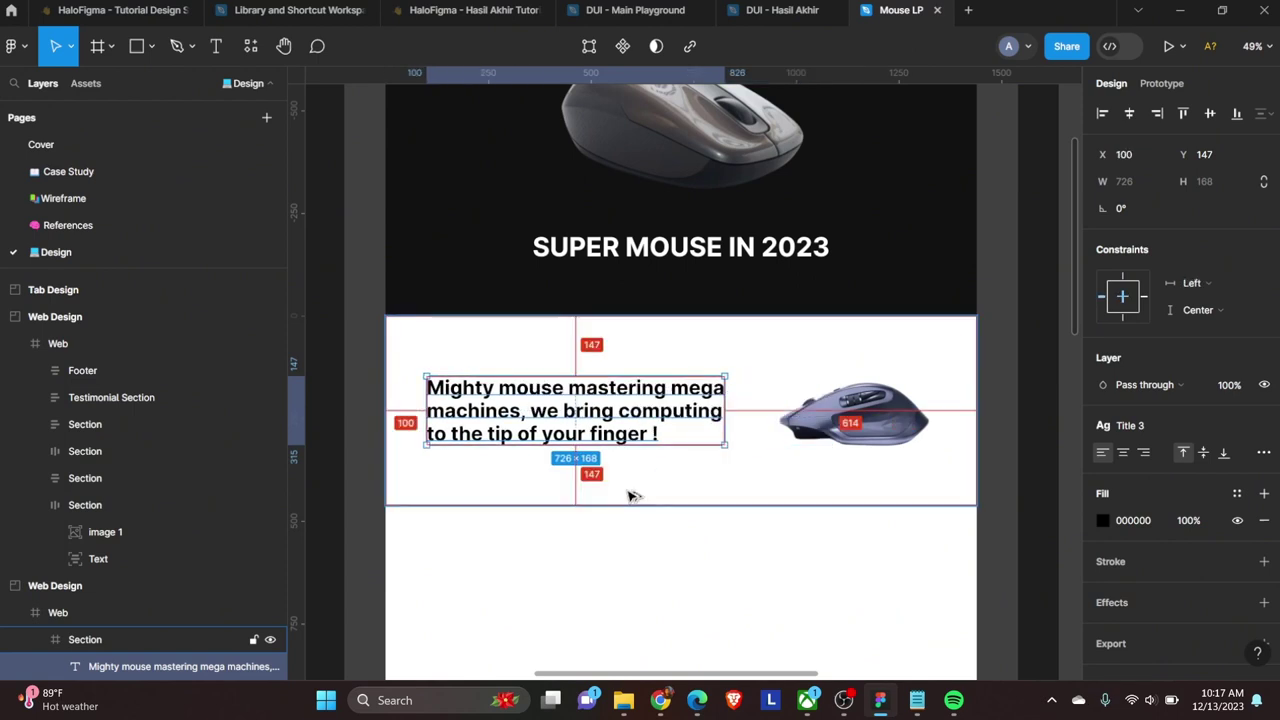
scroll(175, 640, "down", 1)
Step: Set the headline's fill colour to the Neutral/600 grey
left_click(1237, 493)
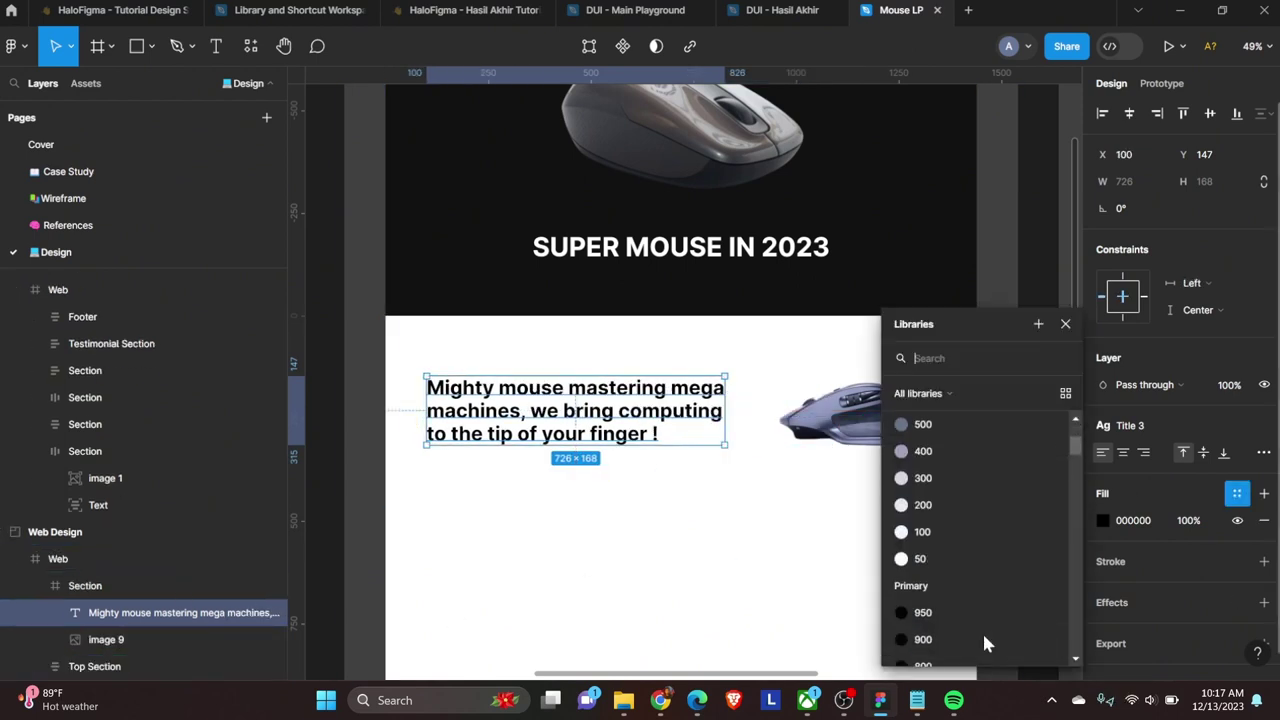
scroll(982, 631, "down", 3)
scroll(982, 631, "up", 2)
left_click(957, 575)
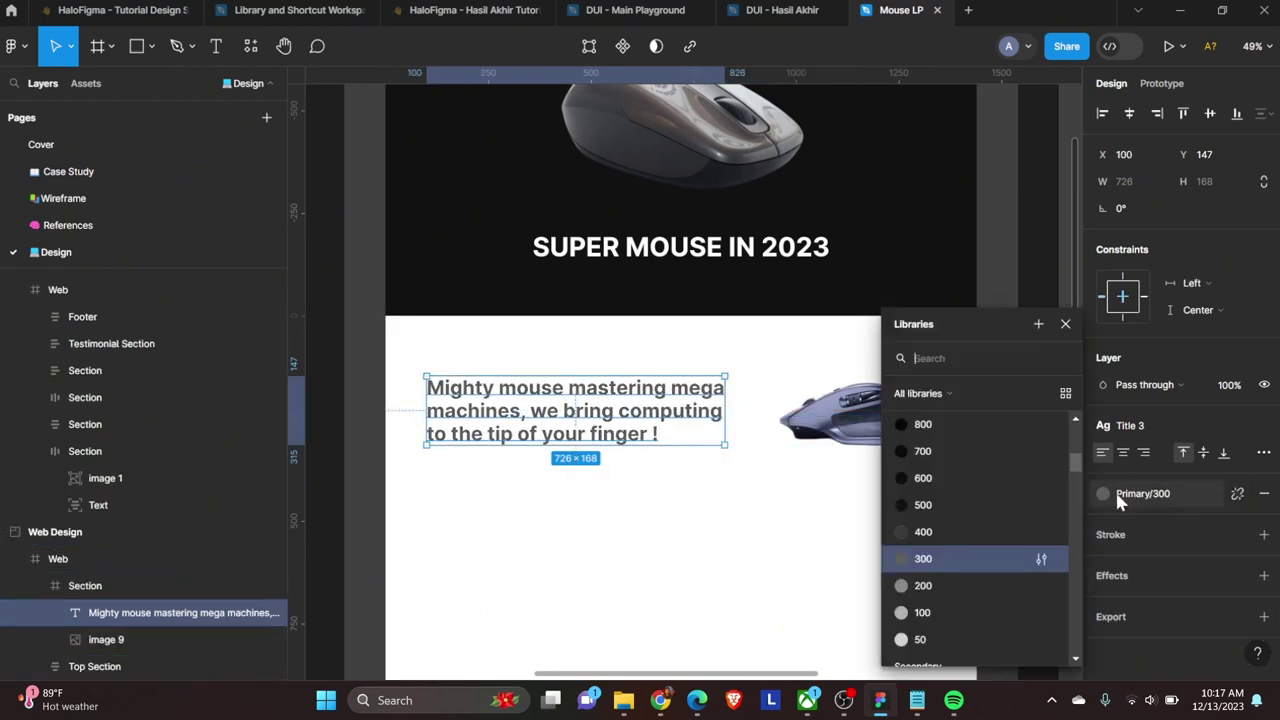
scroll(971, 520, "down", 3)
left_click(964, 559)
key("Escape")
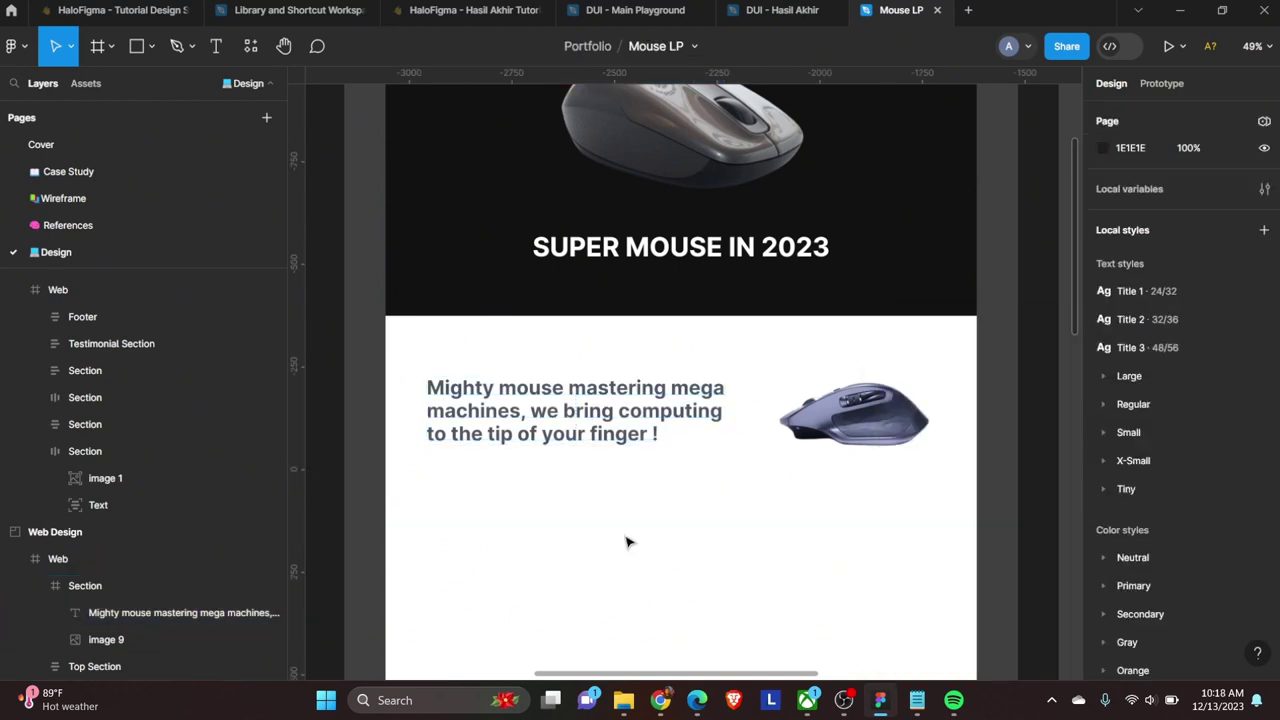
scroll(607, 383, "up", 2)
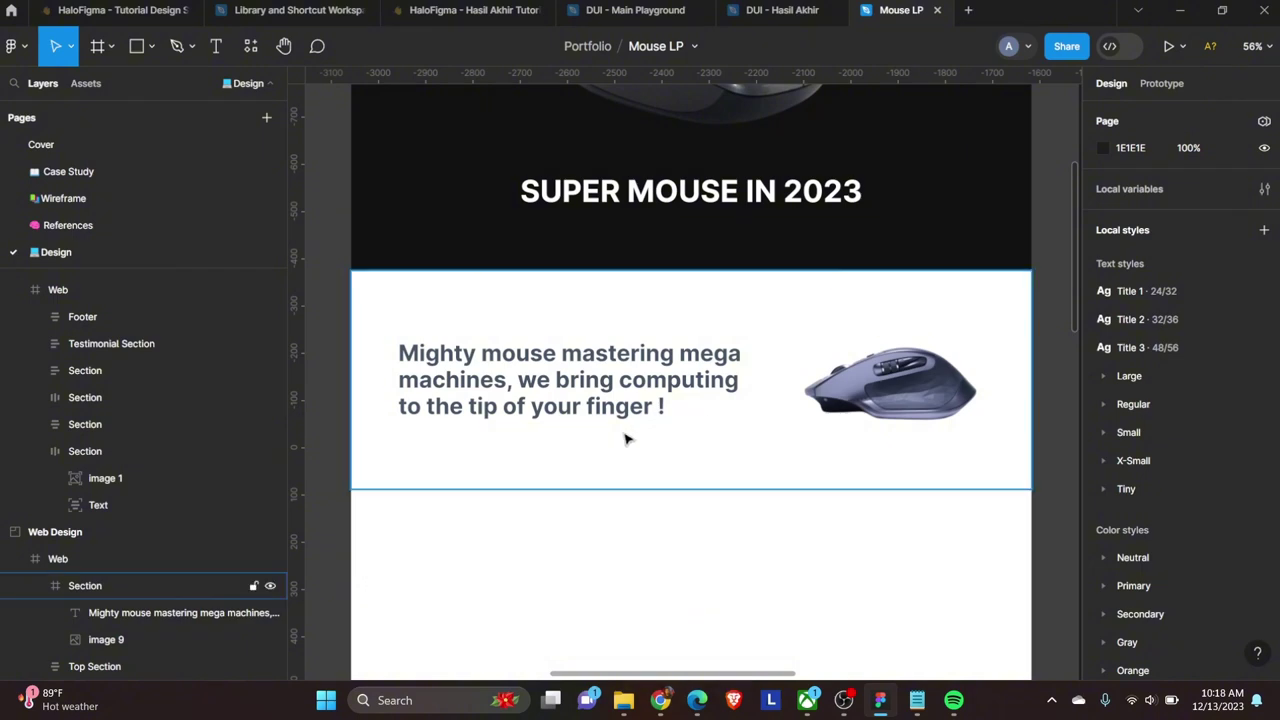
Step: Place facebook, twitter, linkedin and youtube icons from Assets below the headline
left_click(86, 83)
left_click(114, 106)
type("facebook")
left_click_drag(60, 215, 455, 517)
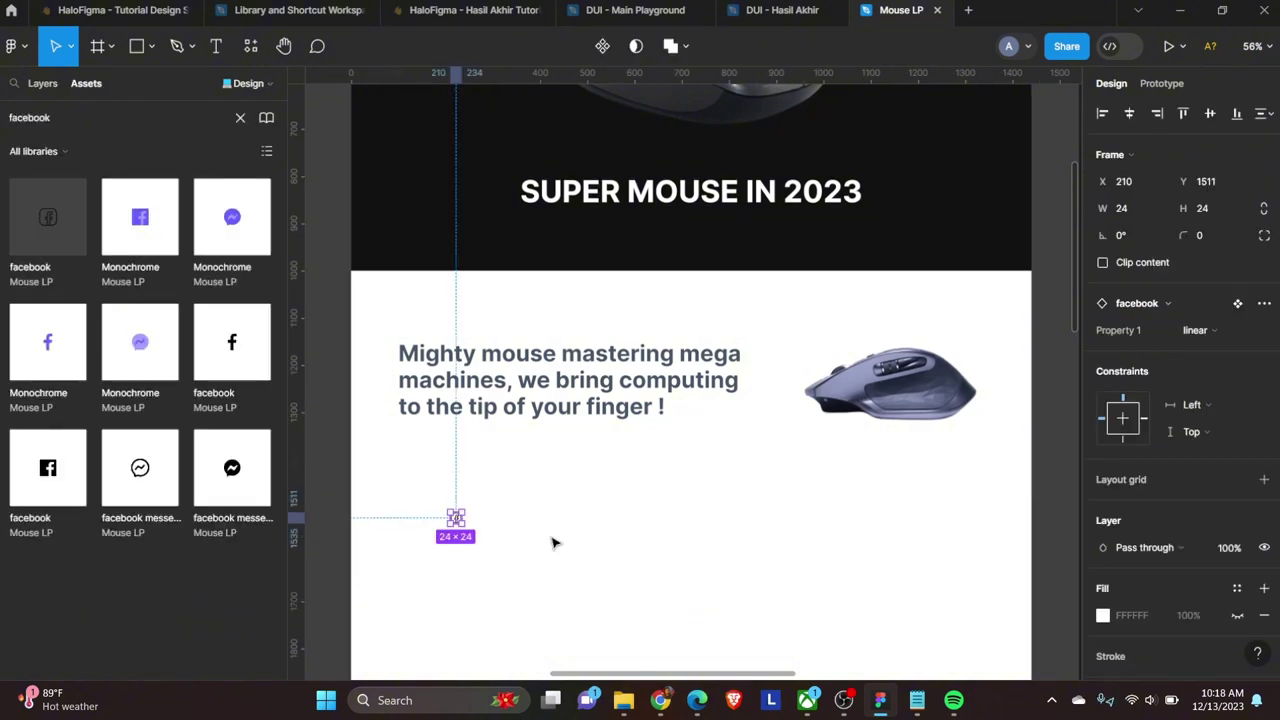
left_click(240, 117)
type("twitter")
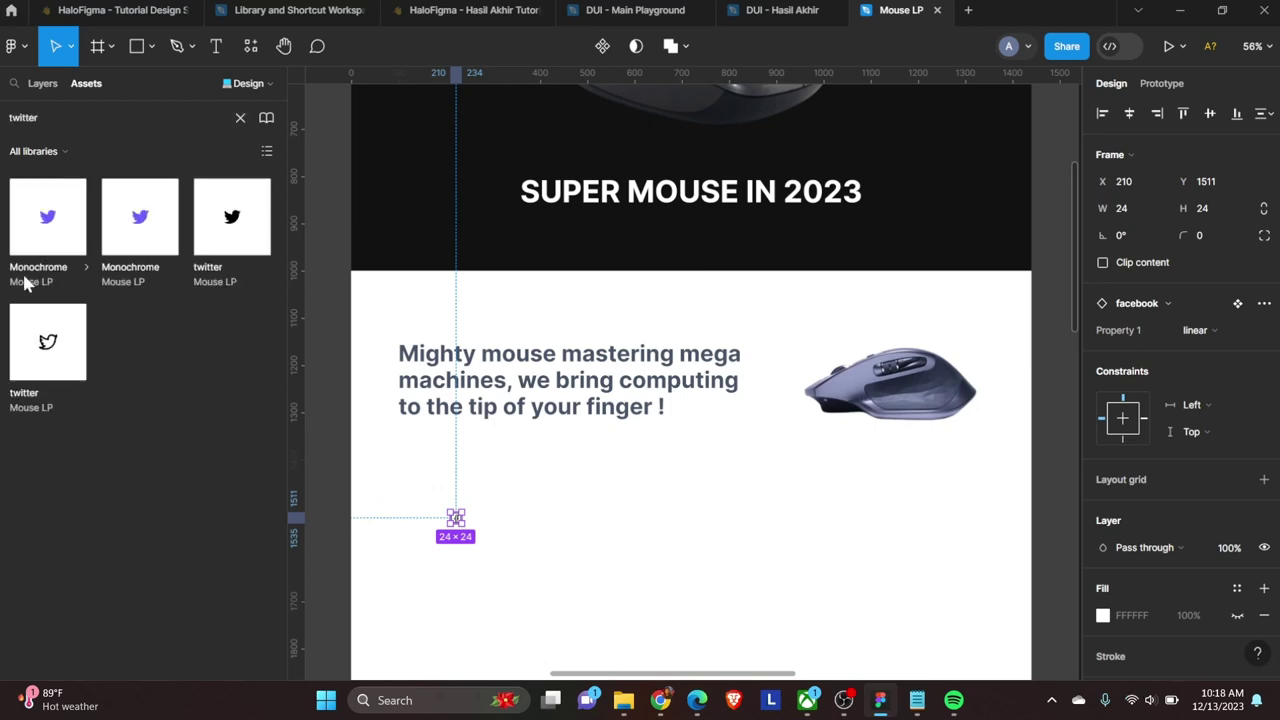
left_click_drag(60, 345, 490, 520)
type("linkedin")
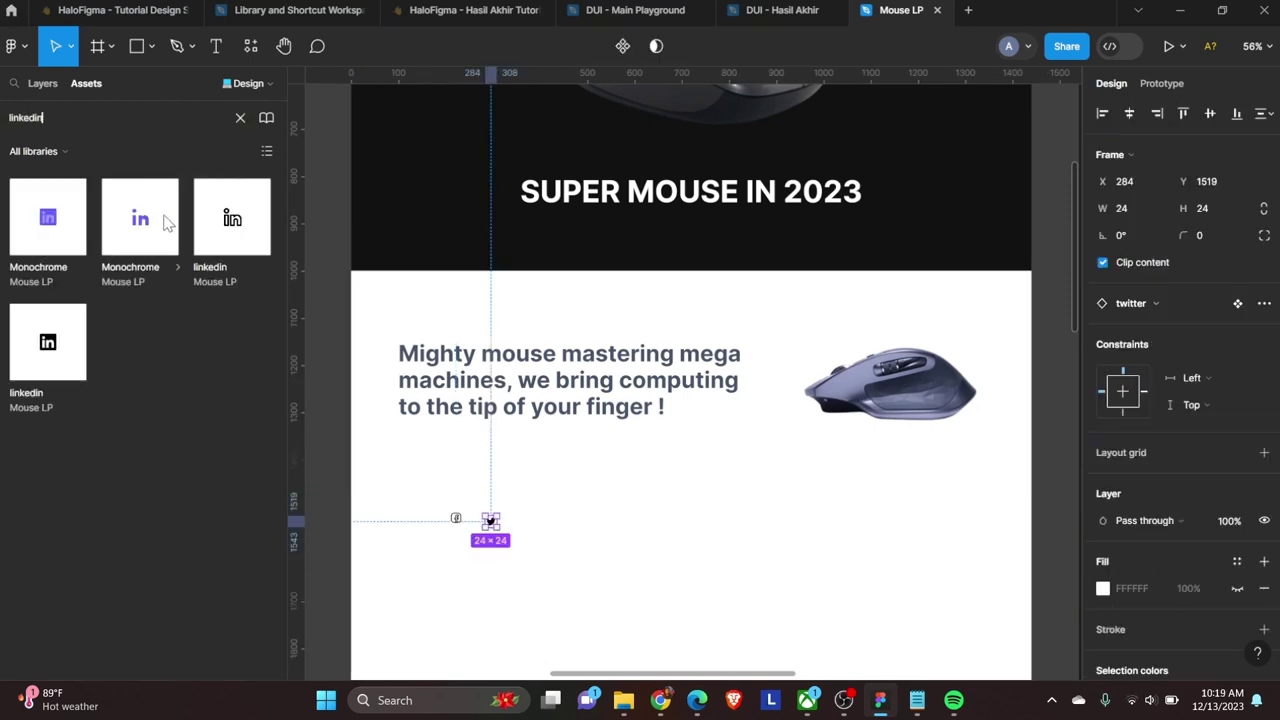
left_click_drag(48, 343, 529, 517)
type("youtube")
left_click_drag(48, 216, 471, 555)
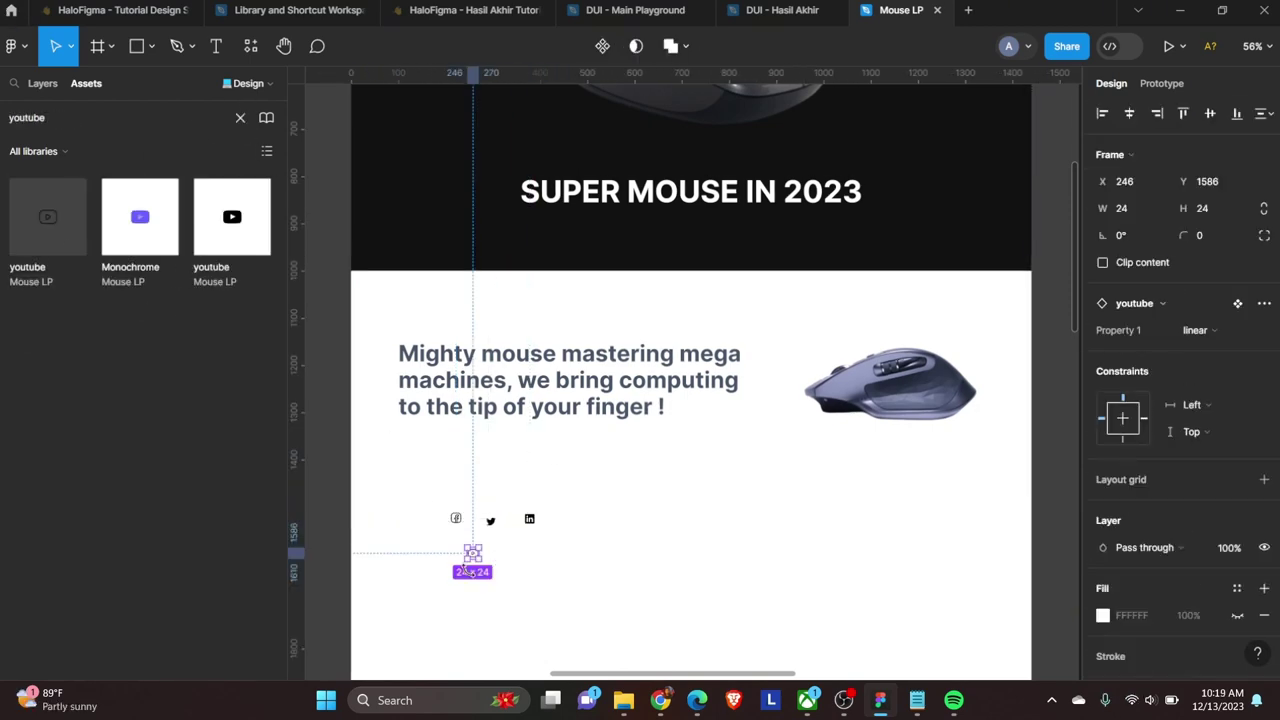
Step: Resize the facebook icon to 50×50 and switch it to its bold variant
left_click(456, 517)
scroll(456, 517, "up", 5)
left_click(1130, 208)
type("50")
key("Return")
left_click(1206, 208)
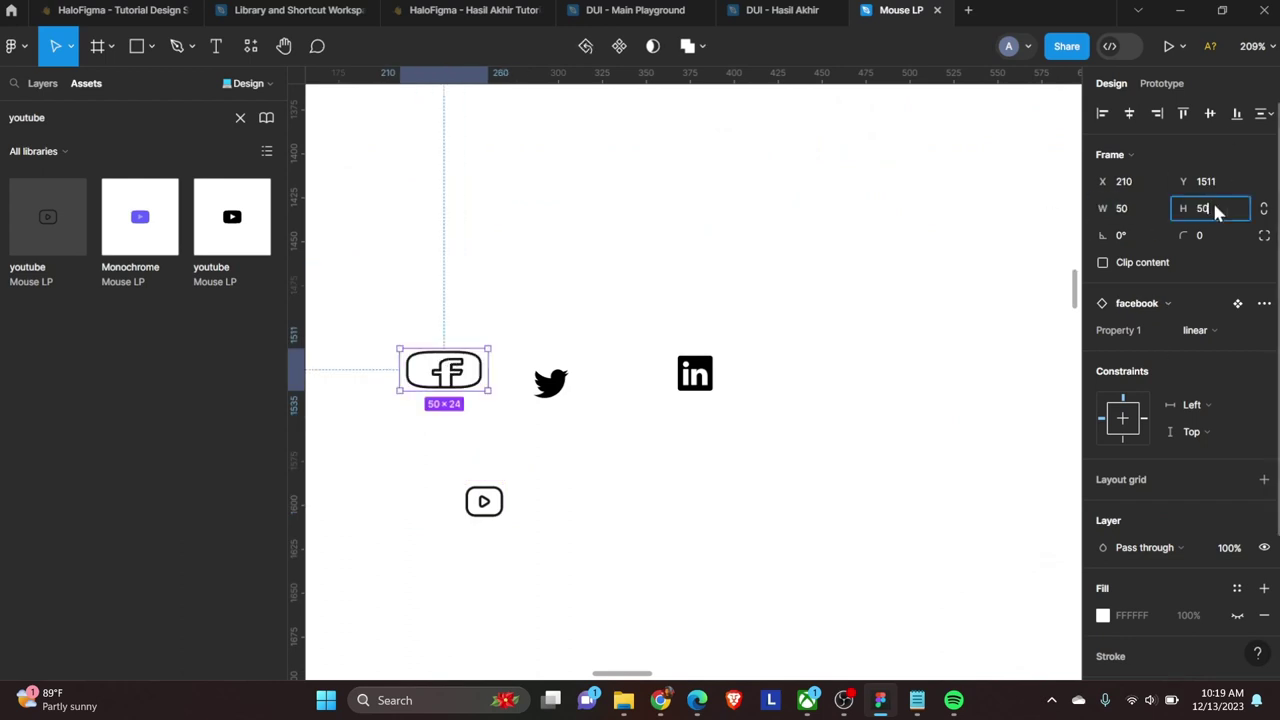
type("50")
key("Return")
left_click(1197, 330)
left_click(1175, 272)
key("Tab")
Step: Resize the twitter, linkedin and youtube icons to 50×50
left_click(1120, 208)
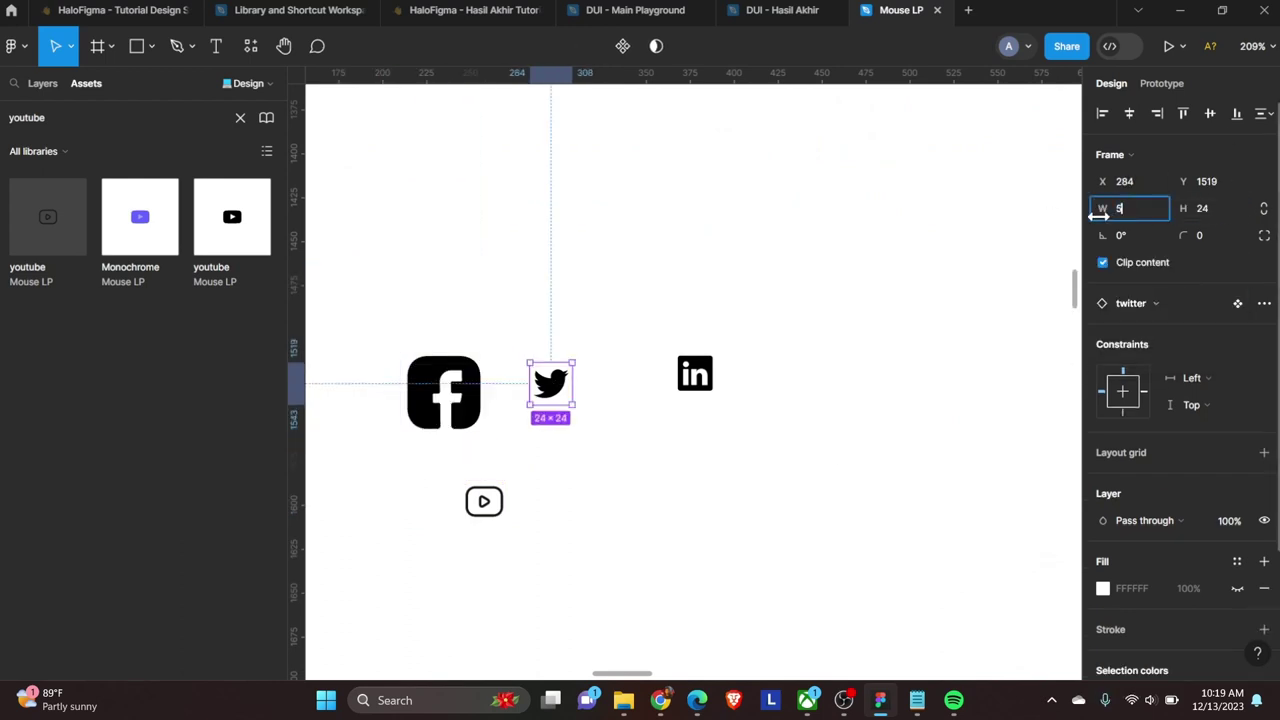
type("50")
key("Tab")
type("50")
left_click(1153, 208)
type("5050")
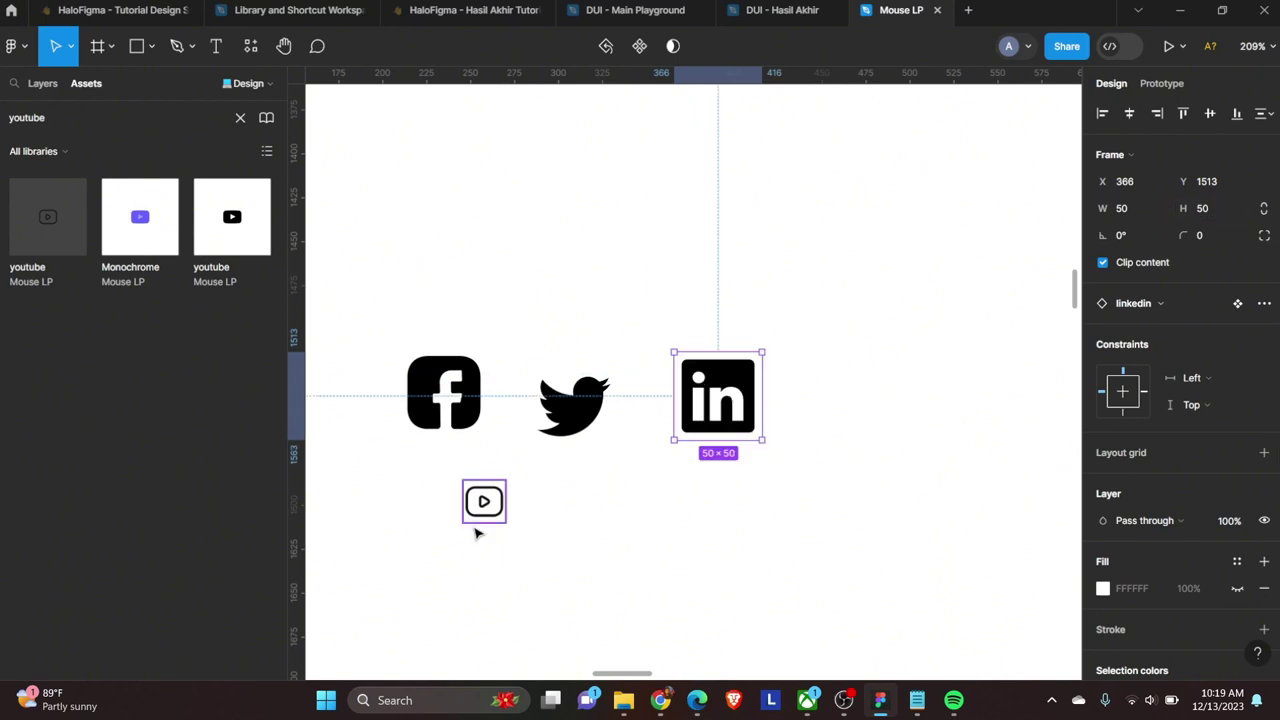
left_click(474, 500)
left_click(1120, 208)
type("50")
key("Tab")
type("50")
key("Return")
scroll(640, 400, "down", 3)
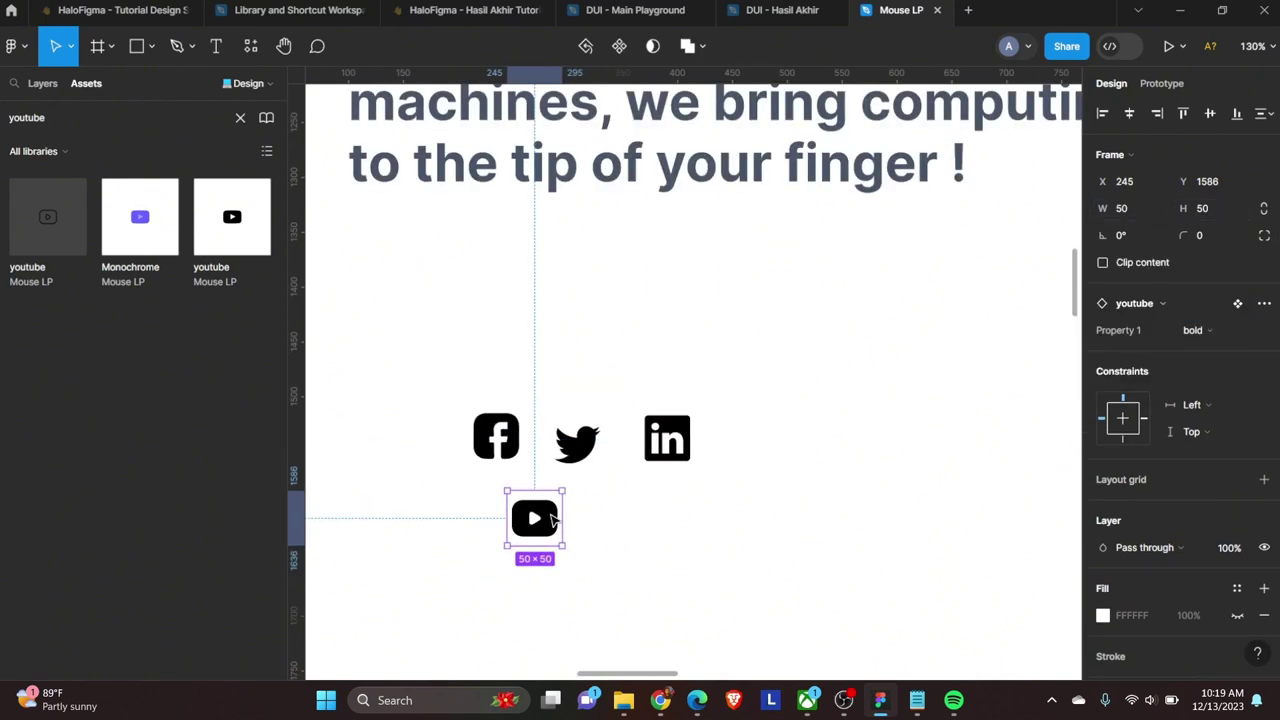
Step: Wrap the four icons in an auto-layout row with 32 gap, just under the headline
left_click_drag(440, 395, 851, 489)
key("shift+a")
left_click(1127, 386)
type("32")
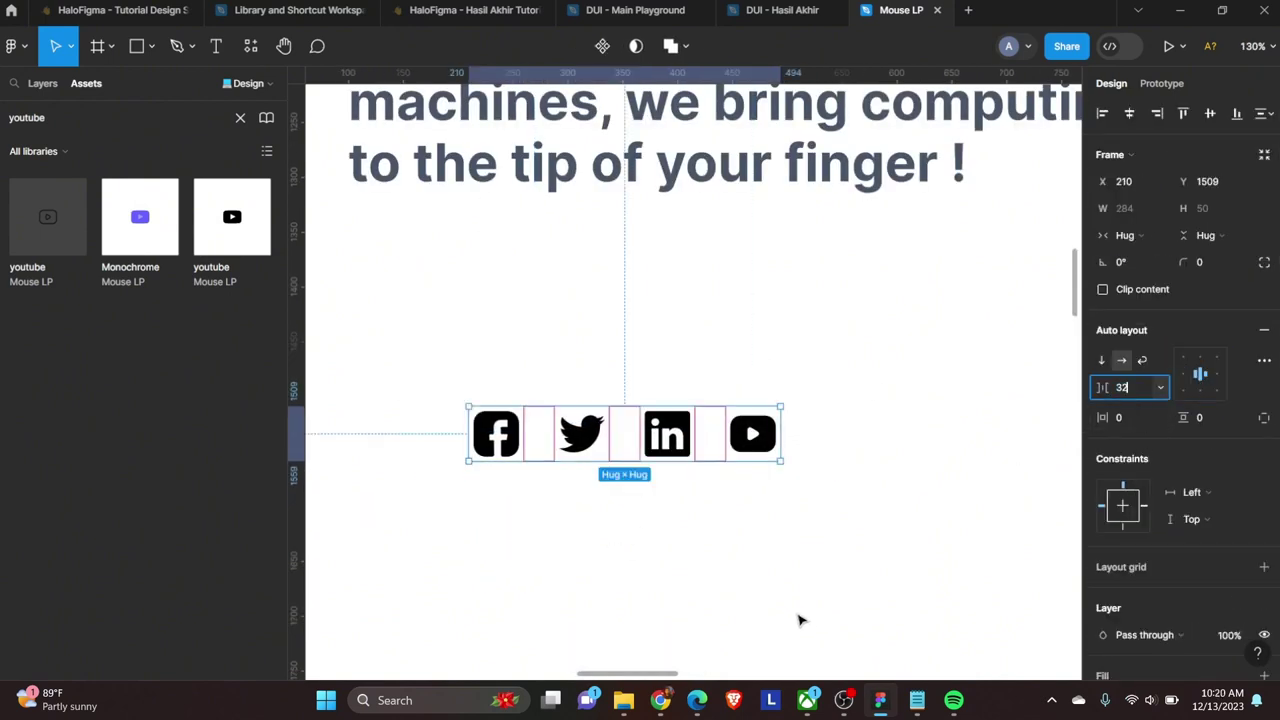
scroll(797, 617, "down", 5)
scroll(1180, 530, "down", 3)
left_click_drag(775, 500, 697, 333)
Step: Stack the headline and icon row together in a vertical auto layout
key("Escape")
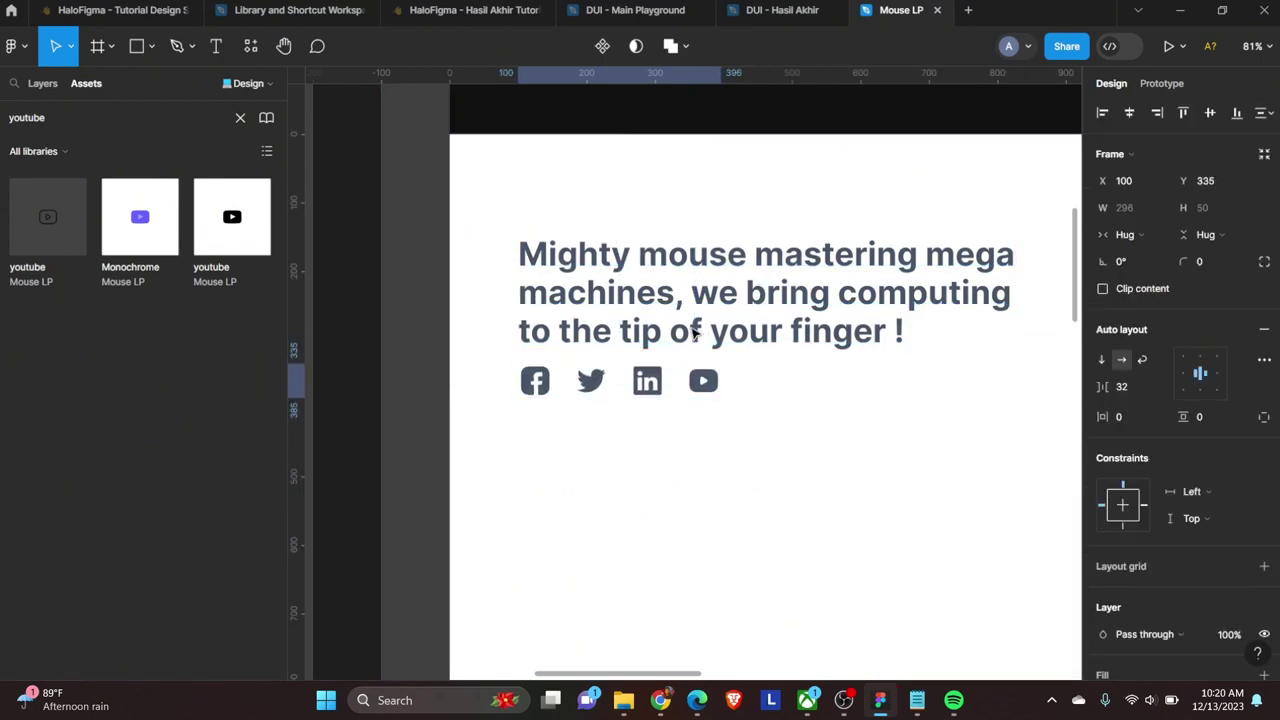
left_click_drag(470, 200, 835, 624)
key("shift+a")
Step: Return to the Mouse LP file from the file browser and reorient on the canvas
left_click(11, 10)
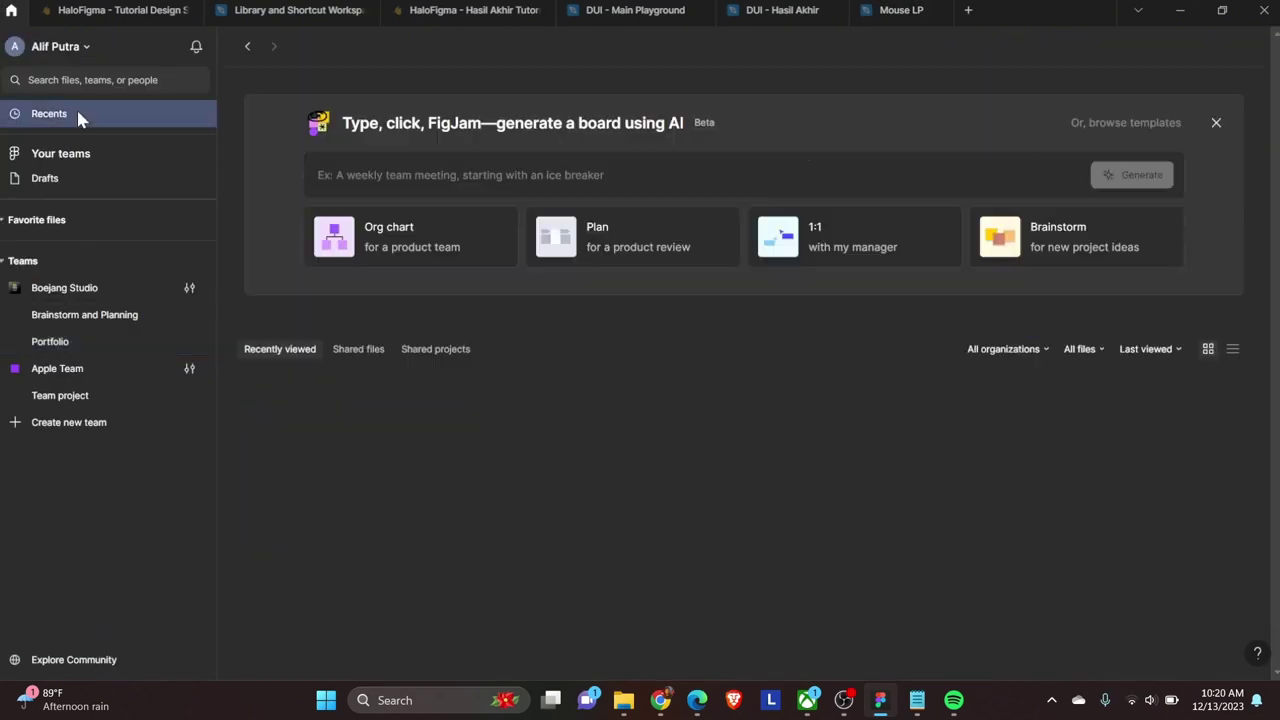
left_click(890, 8)
scroll(760, 470, "down", 5)
scroll(646, 514, "up", 3)
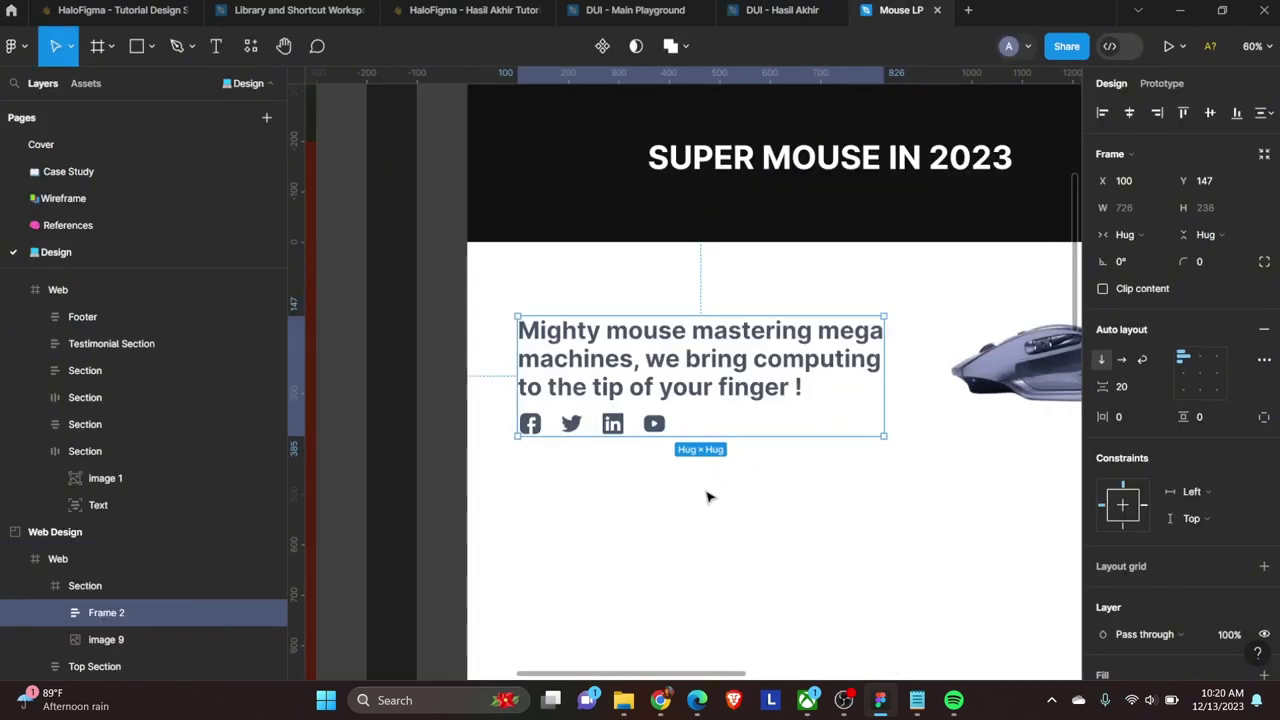
left_click(605, 424)
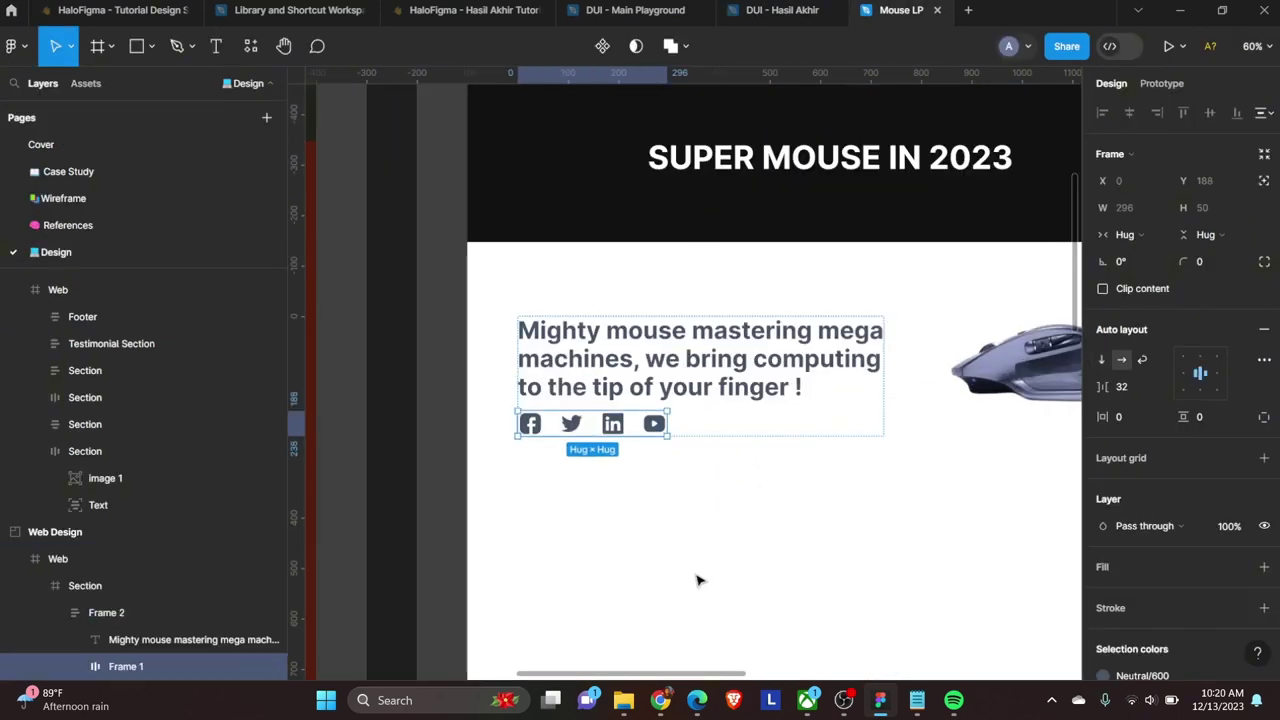
key("Escape")
scroll(697, 580, "down", 5)
scroll(694, 571, "up", 1)
Step: Retype the SUPER MOUSE IN 2023 heading as Mighty Mouse and name the text-and-icons group Column
left_click(741, 345)
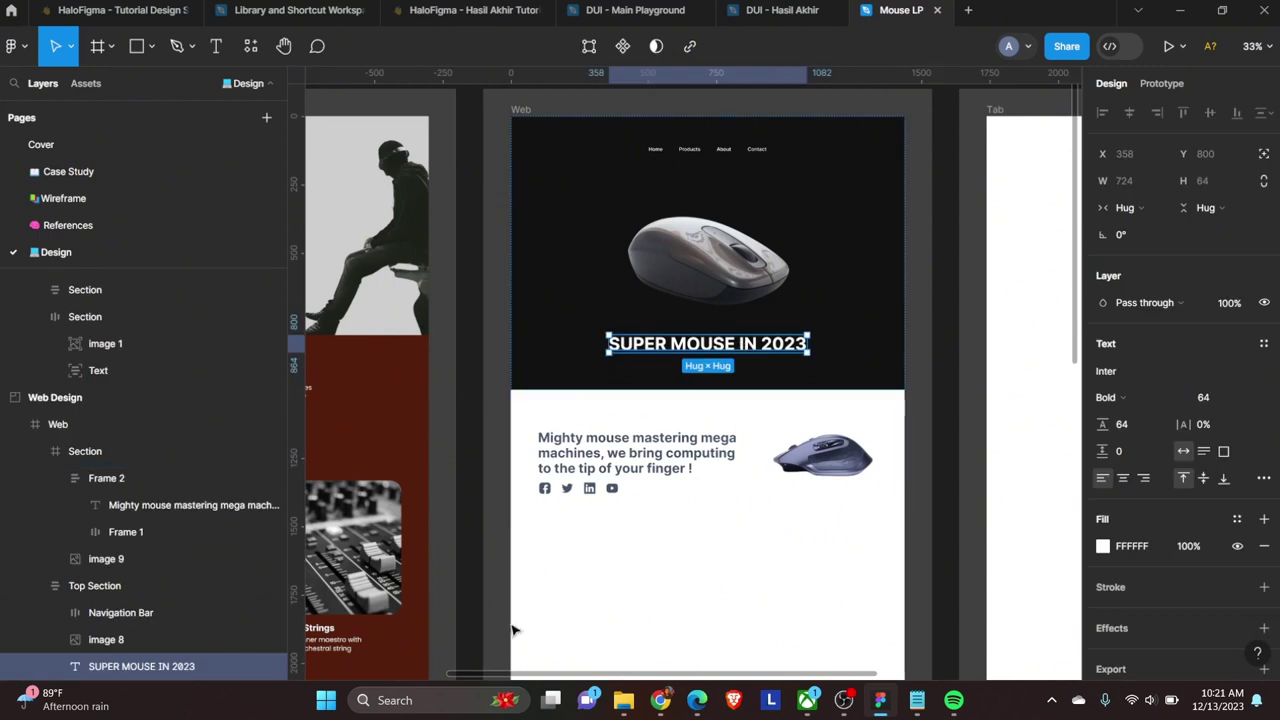
double_click(717, 345)
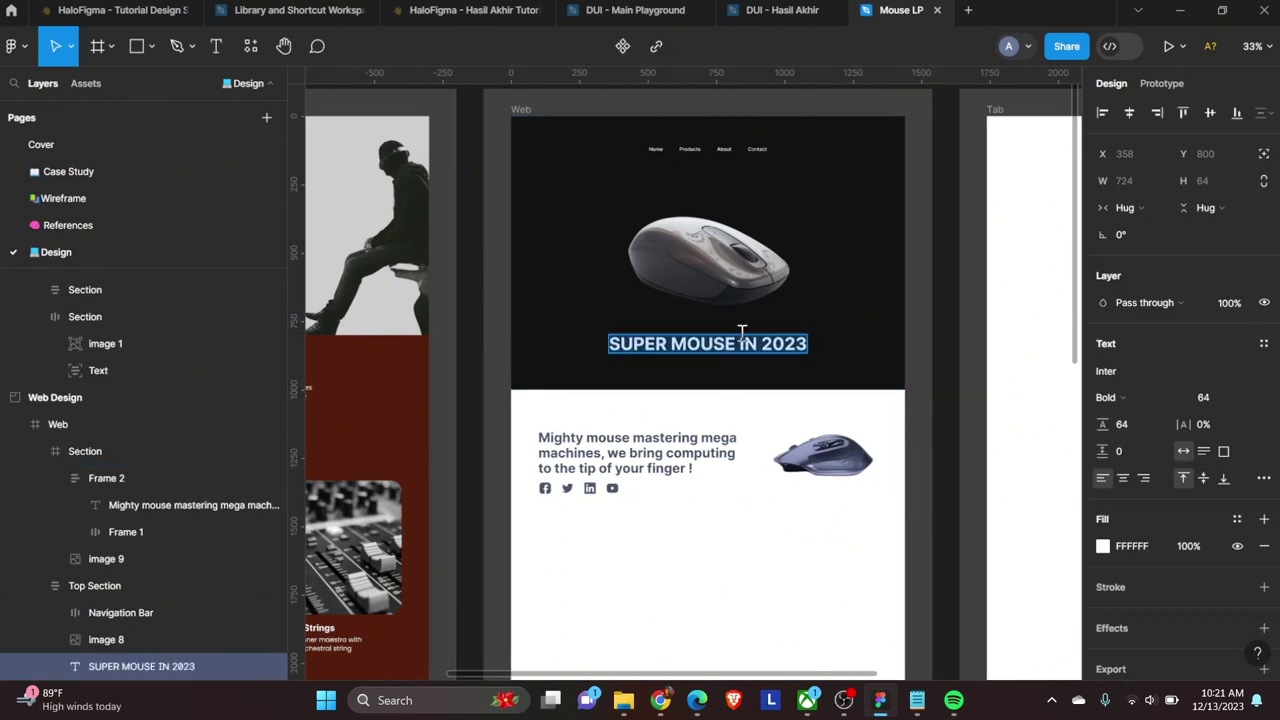
type("Mighty Mouse")
key("Escape")
key("Escape")
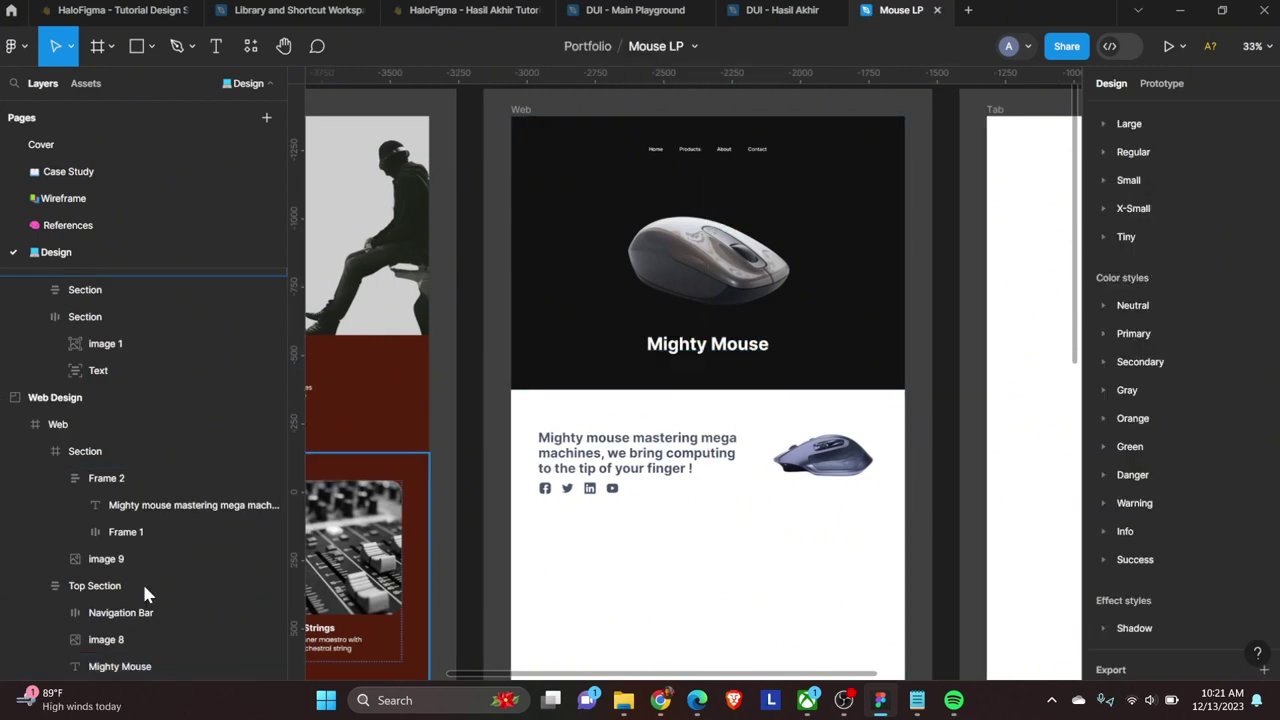
double_click(105, 478)
type("Left")
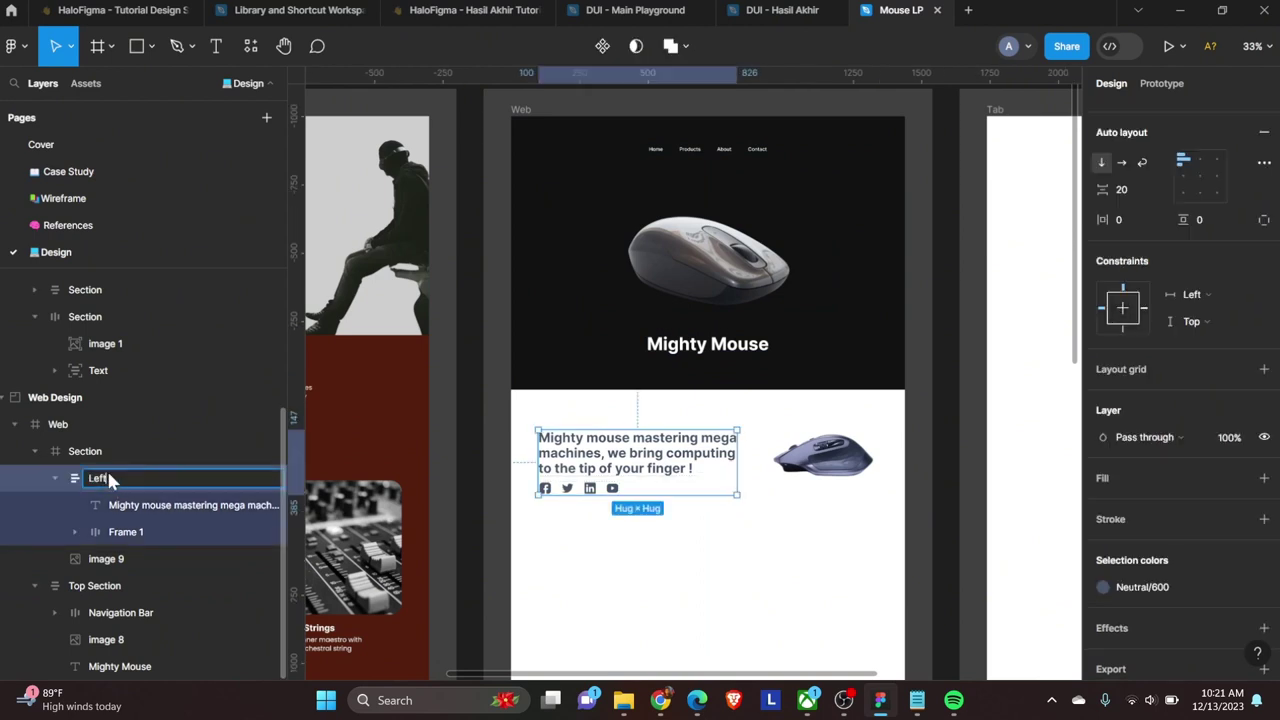
type("Column")
key("Return")
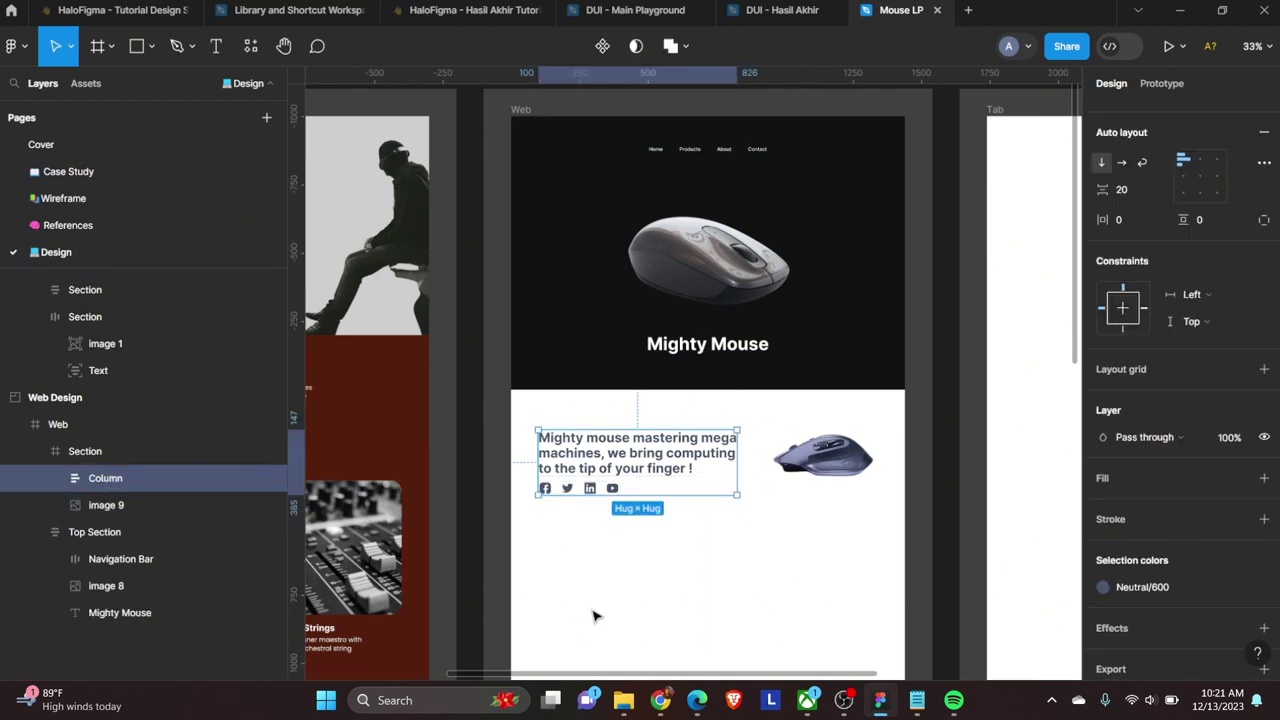
key("Escape")
Step: Fill the Section with Secondary/600 grey and centre the Column vertically in it
left_click(1103, 451)
left_click(995, 597)
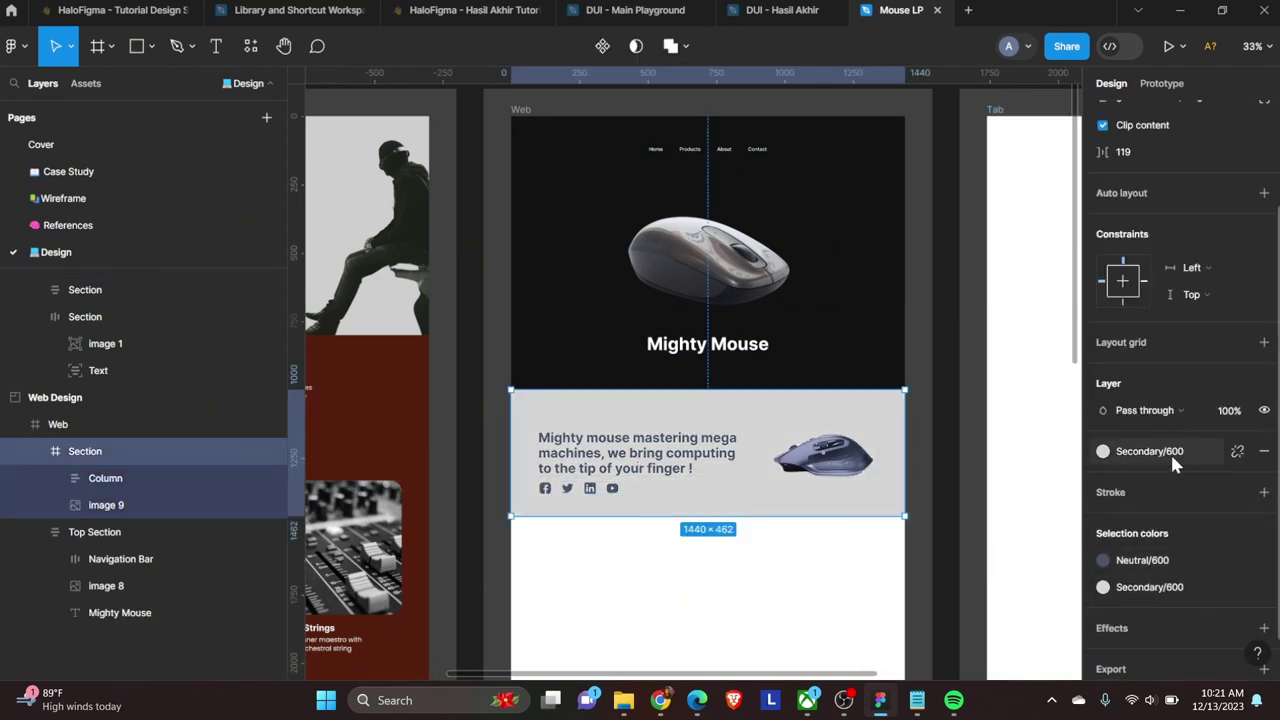
left_click(995, 517)
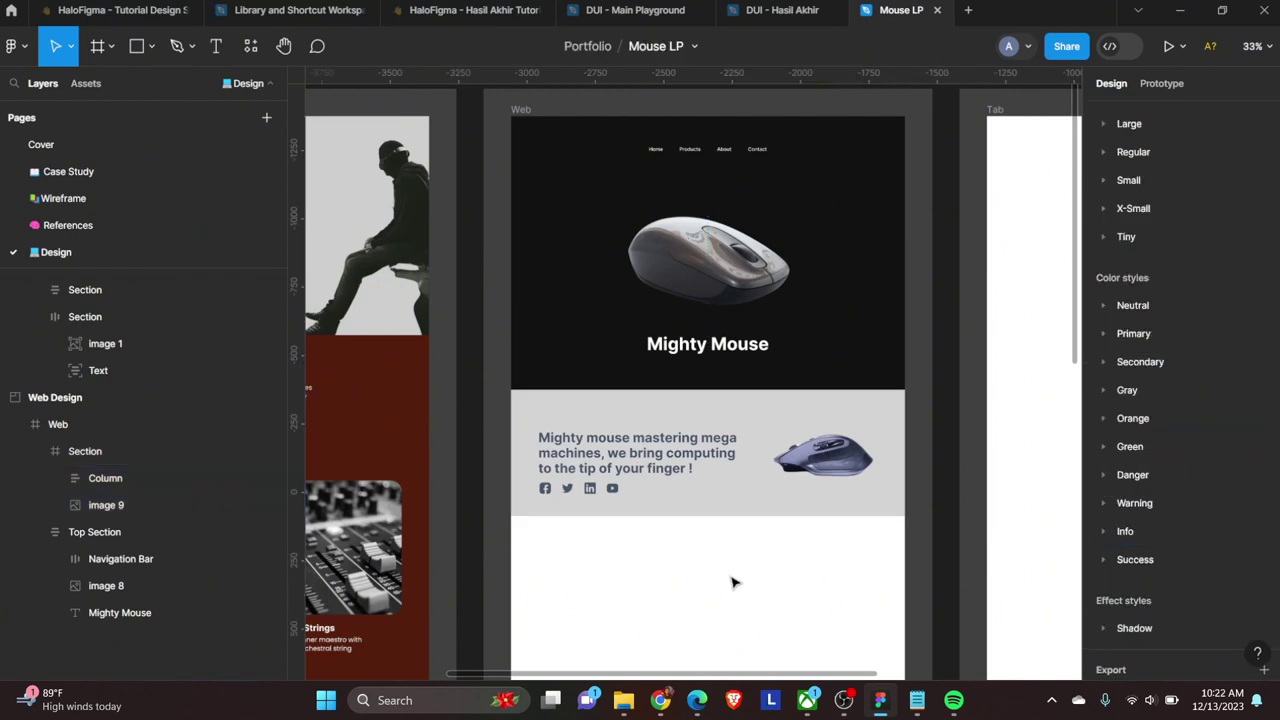
scroll(734, 583, "up", 2)
left_click(105, 478)
key("alt+v")
Step: Apply auto layout to the grey intro section
left_click(763, 523)
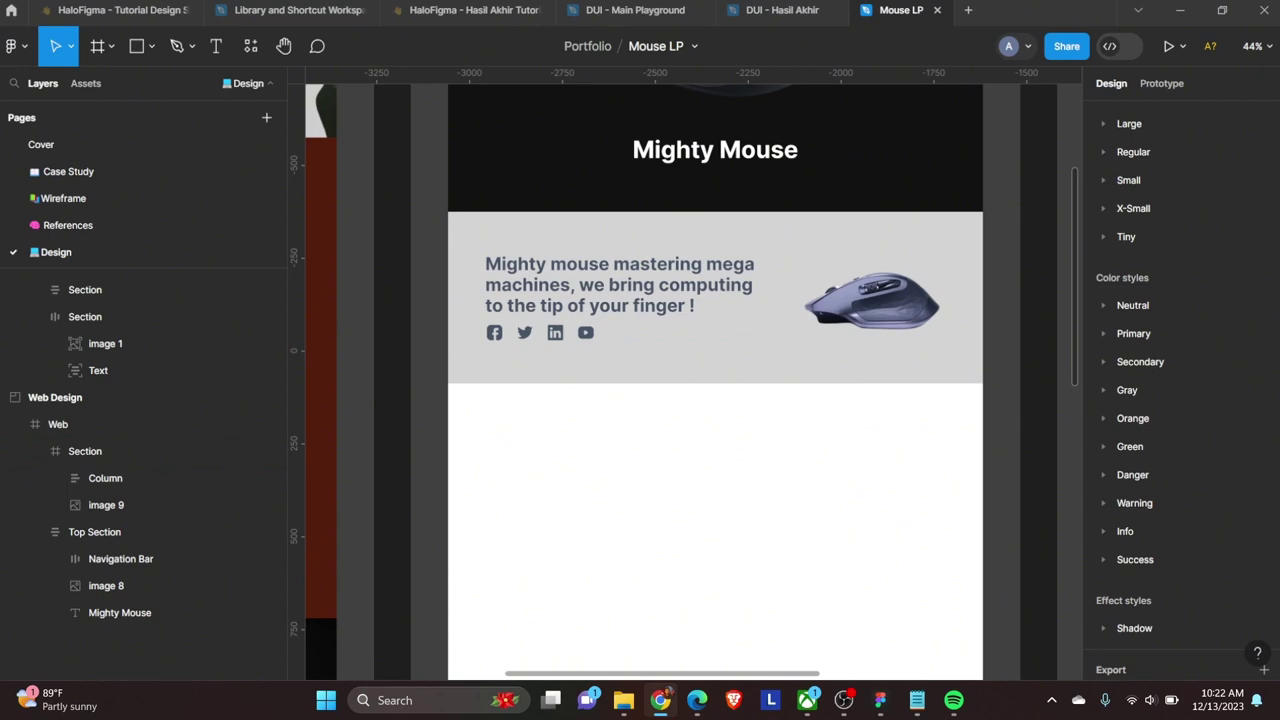
scroll(920, 477, "down", 2)
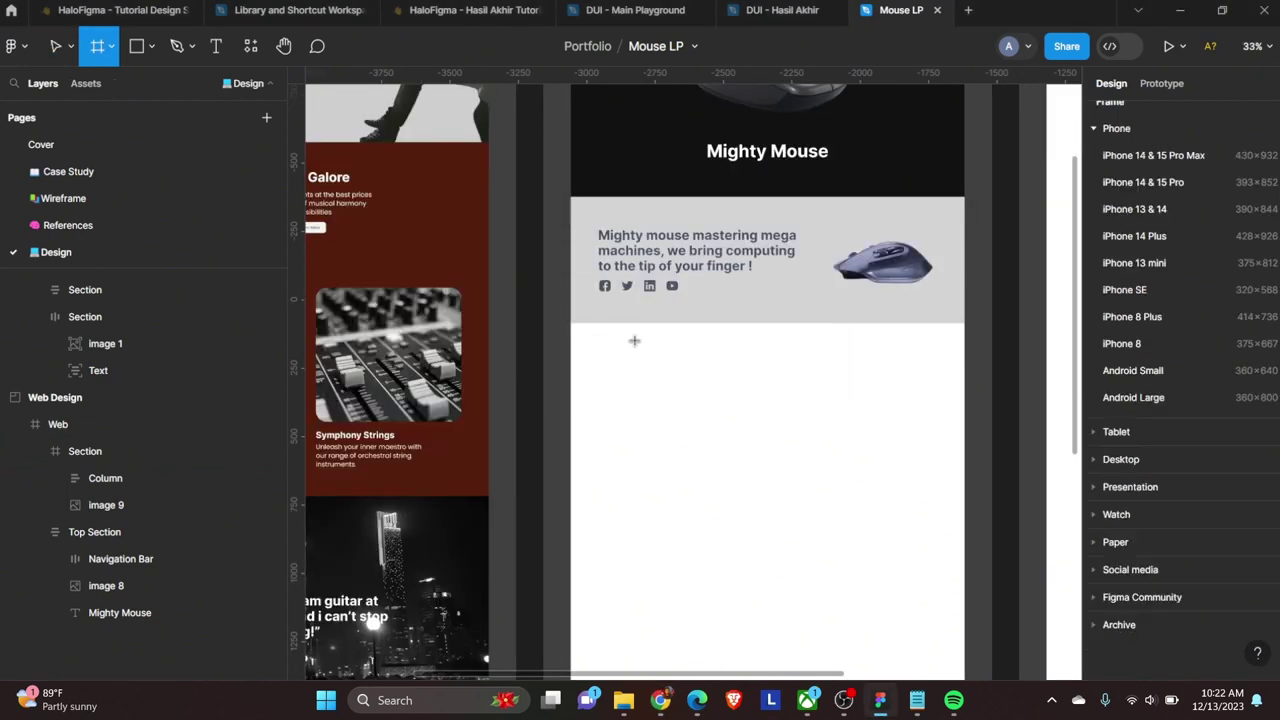
left_click(690, 310)
key("shift+a")
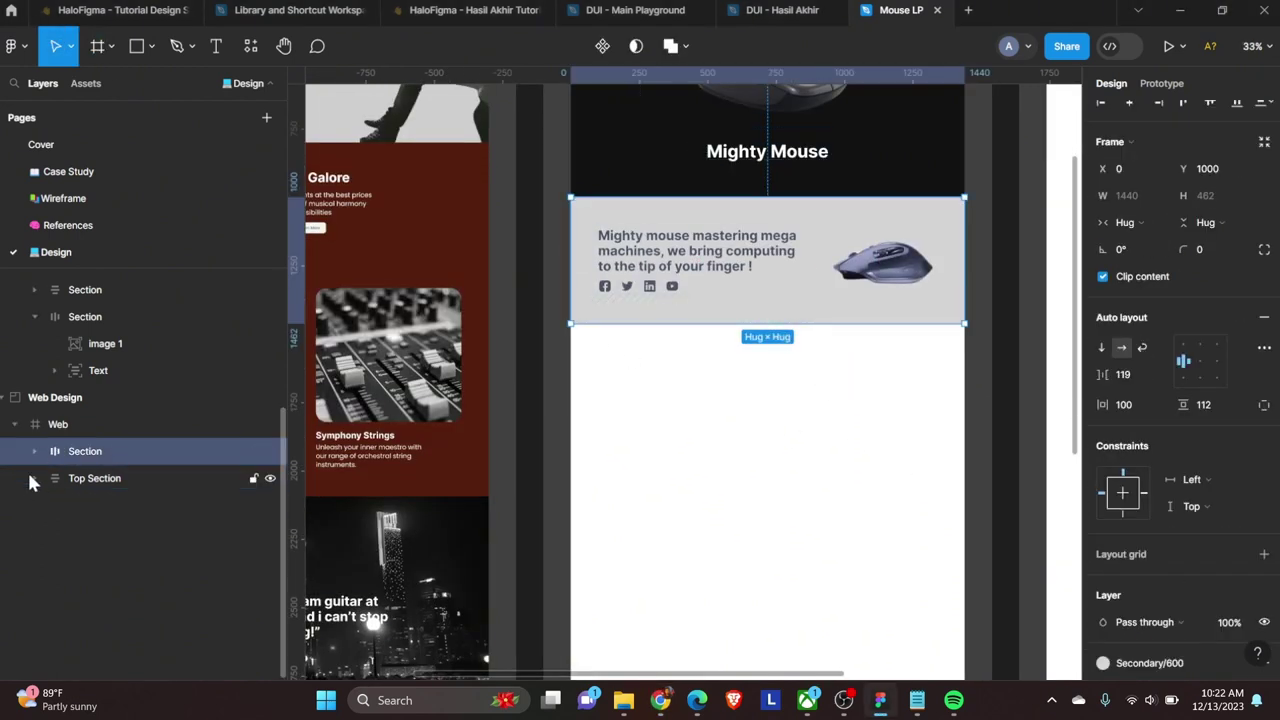
Step: Draw a 1440×840 Secondary/100 frame below the intro section and paste the mouse photo into it
key("f")
left_click_drag(587, 346, 964, 498)
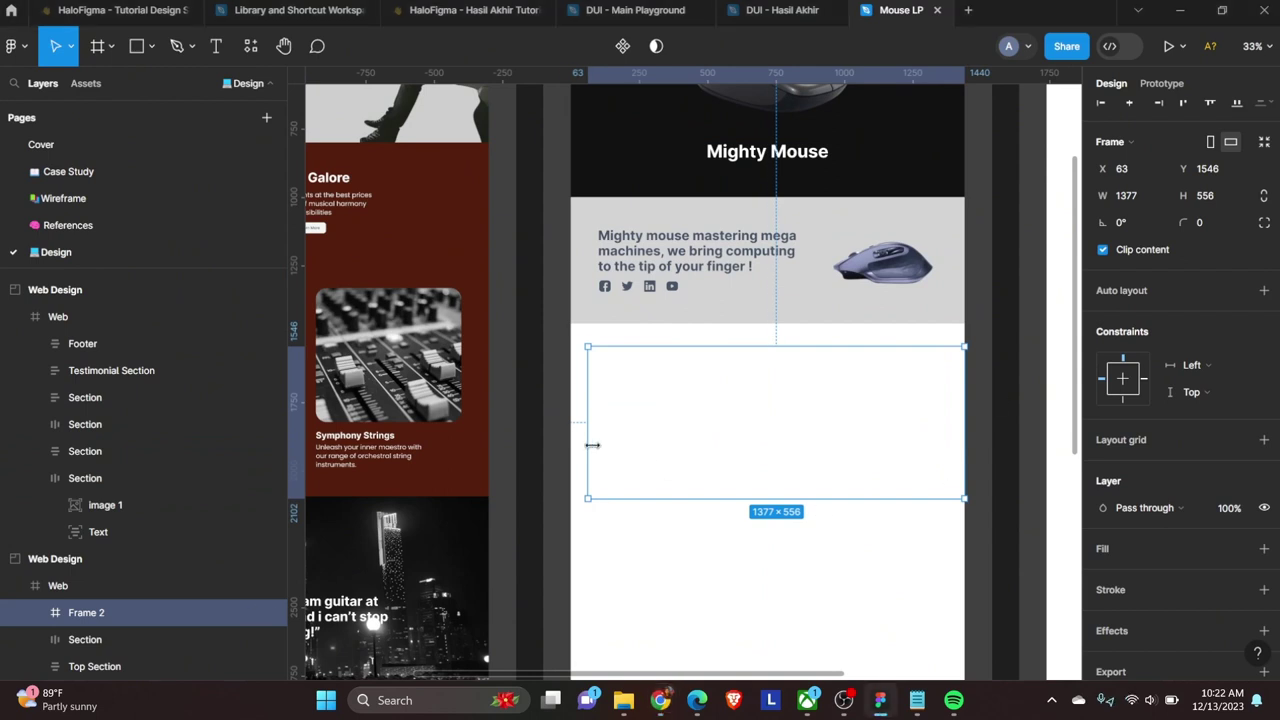
left_click_drag(588, 443, 570, 443)
left_click_drag(711, 346, 711, 323)
left_click_drag(697, 498, 697, 550)
left_click(1264, 548)
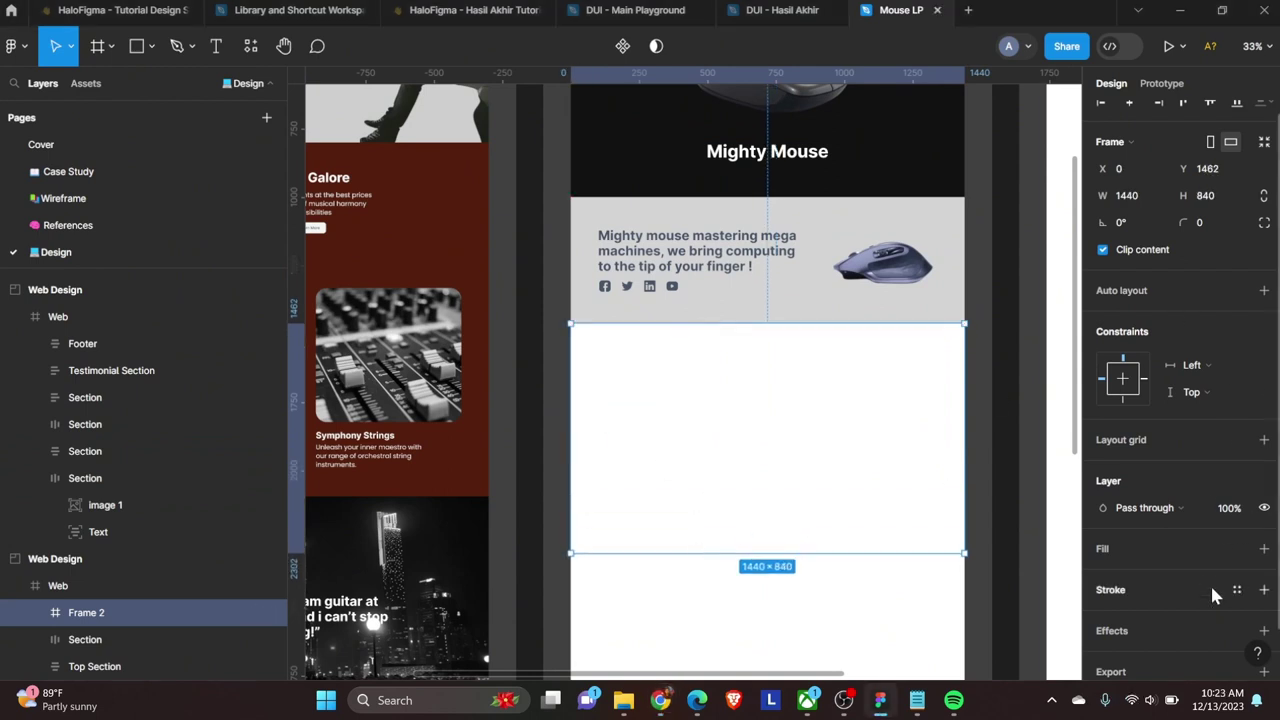
left_click(1234, 576)
left_click(998, 575)
left_click(872, 561)
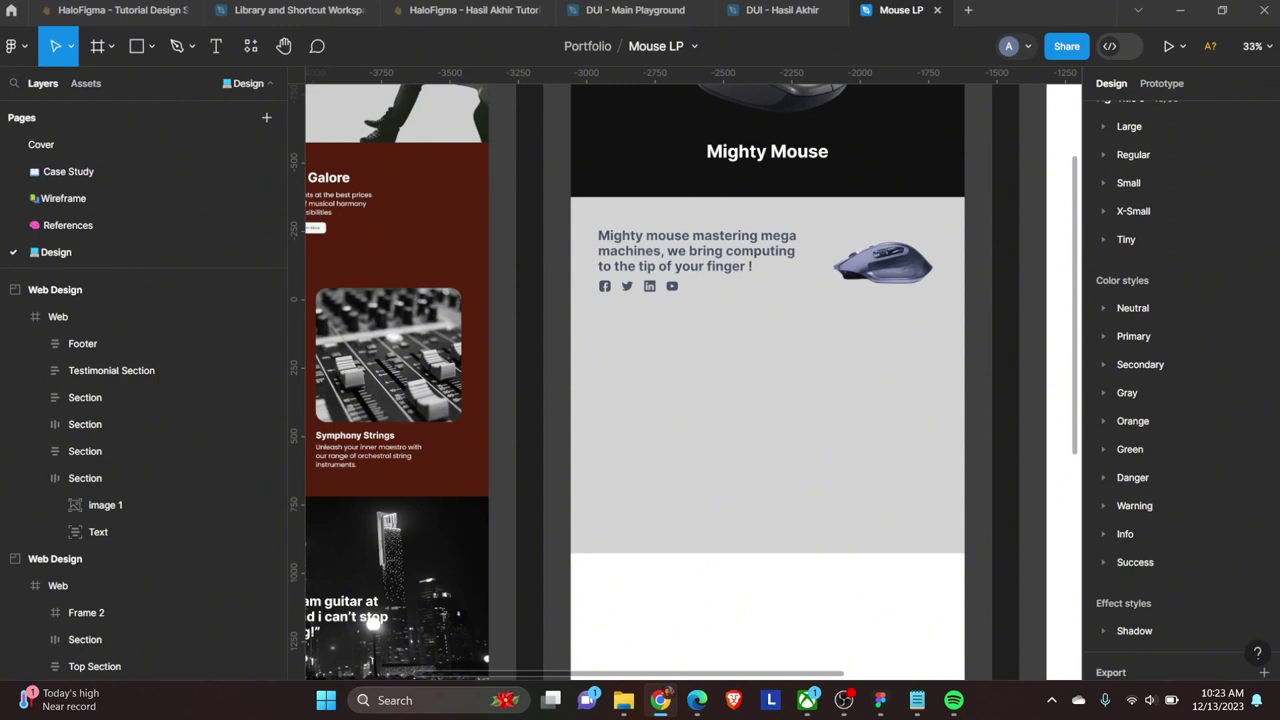
left_click(820, 503)
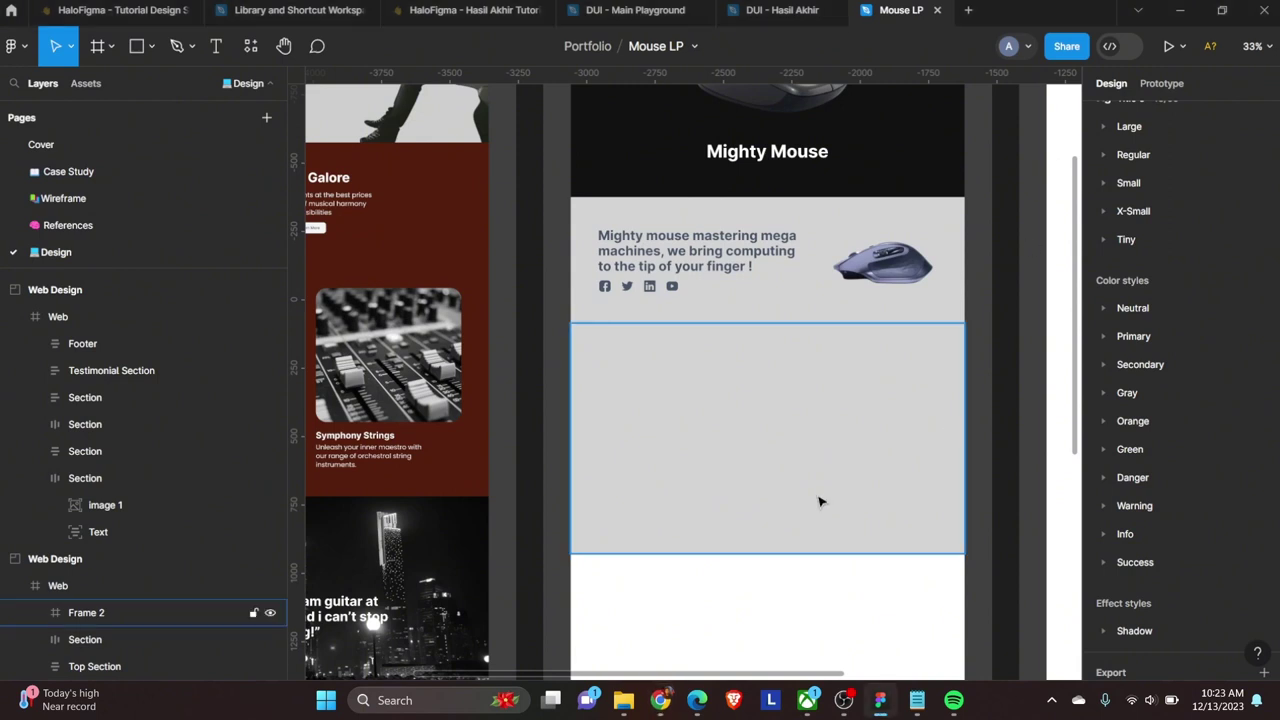
key("ctrl+v")
Step: Shrink the mouse photo to fit the frame and give it a 40 corner radius
left_click_drag(498, 639, 626, 545)
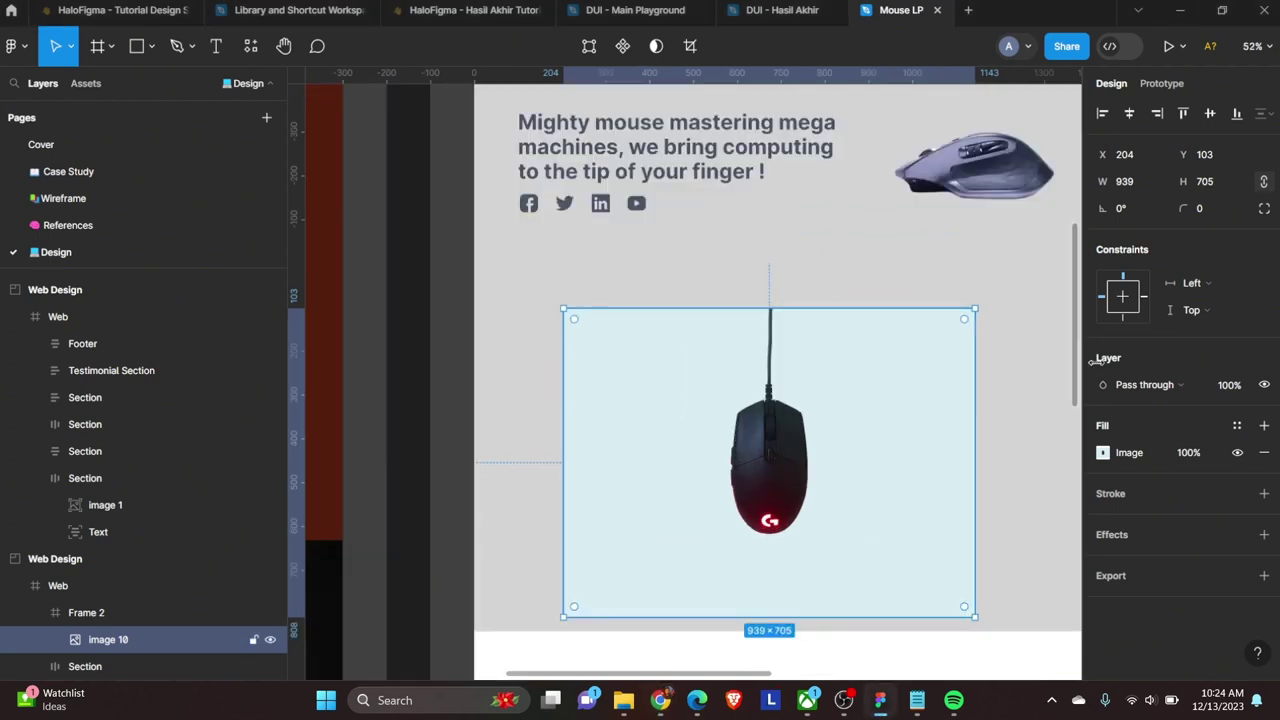
left_click(1199, 208)
type("40")
key("Return")
Step: Enlarge the mouse photo to 1400 wide, stretching it toward the frame edges
scroll(879, 481, "right", 2)
left_click_drag(735, 352, 663, 323)
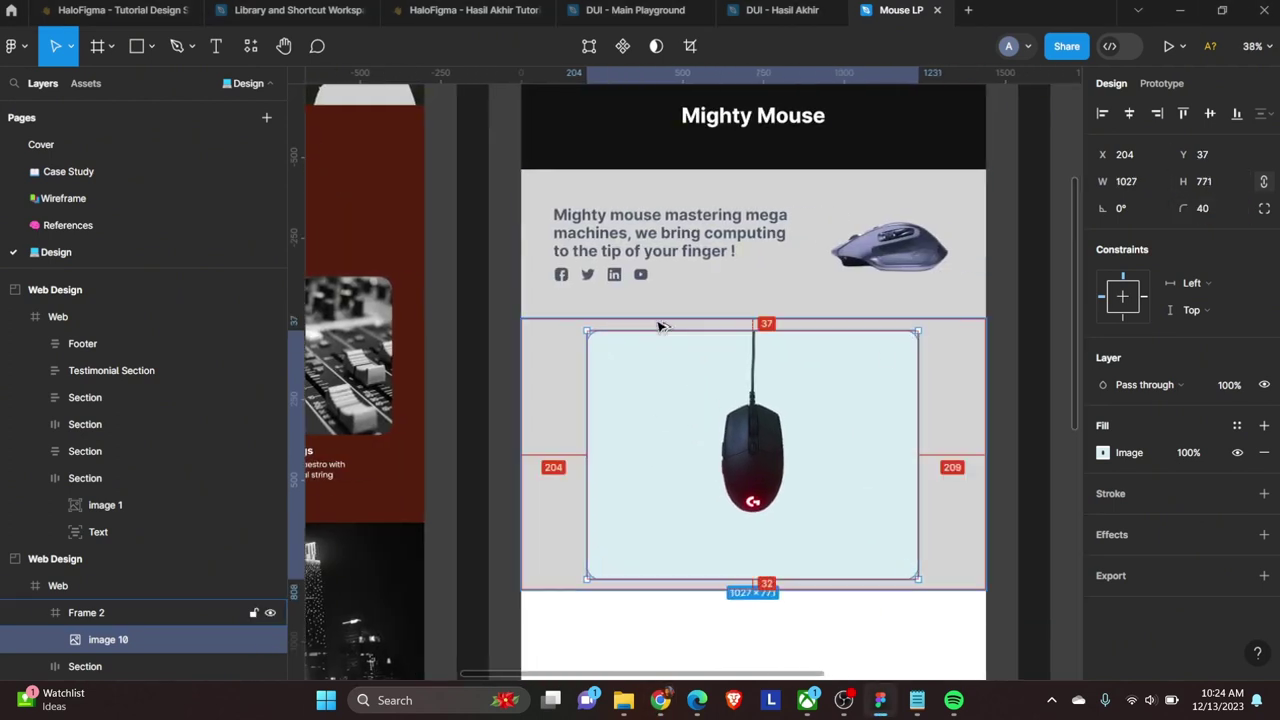
left_click_drag(587, 578, 549, 593)
left_click_drag(918, 605, 972, 651)
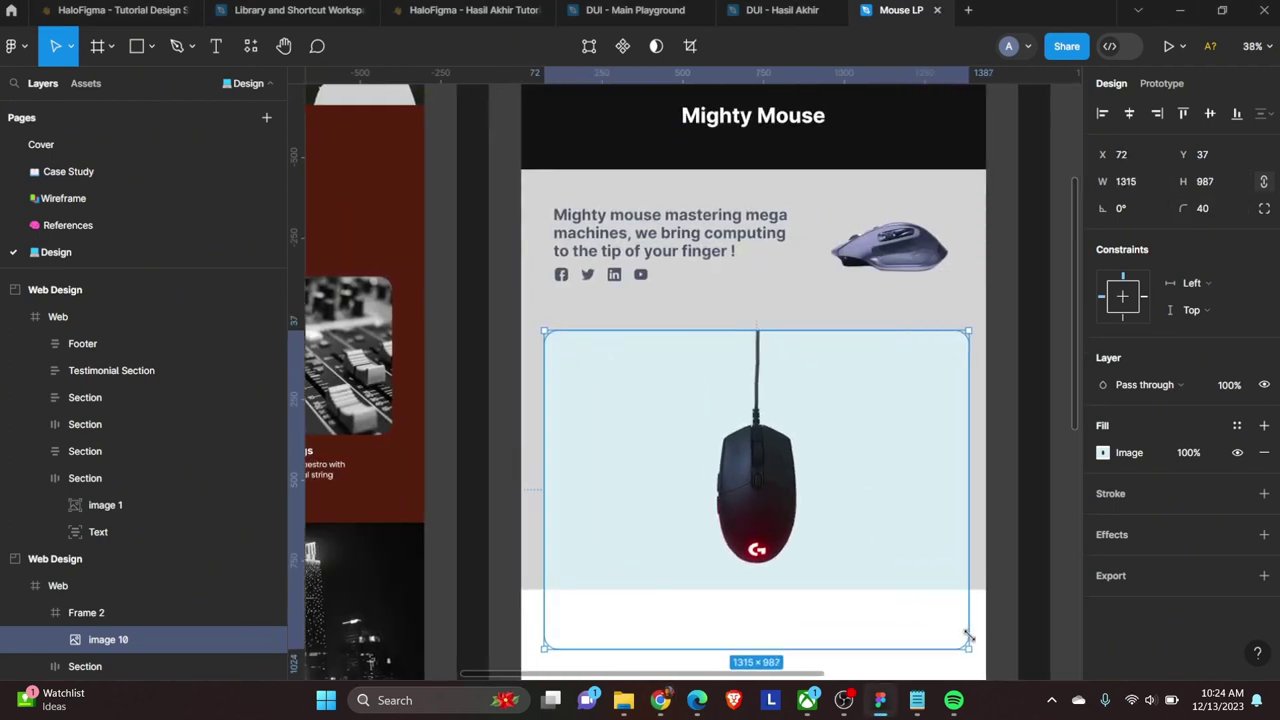
left_click_drag(551, 330, 528, 318)
scroll(960, 280, "up", 2)
left_click_drag(960, 280, 971, 274)
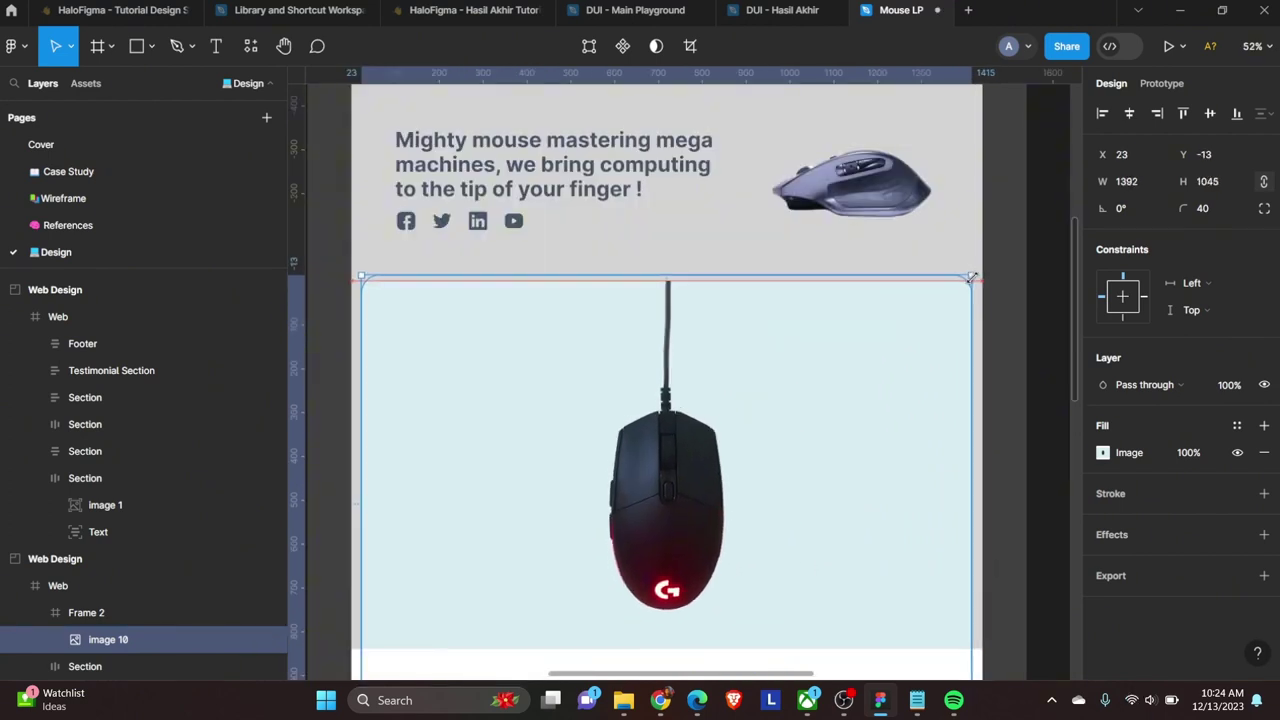
scroll(925, 400, "down", 2)
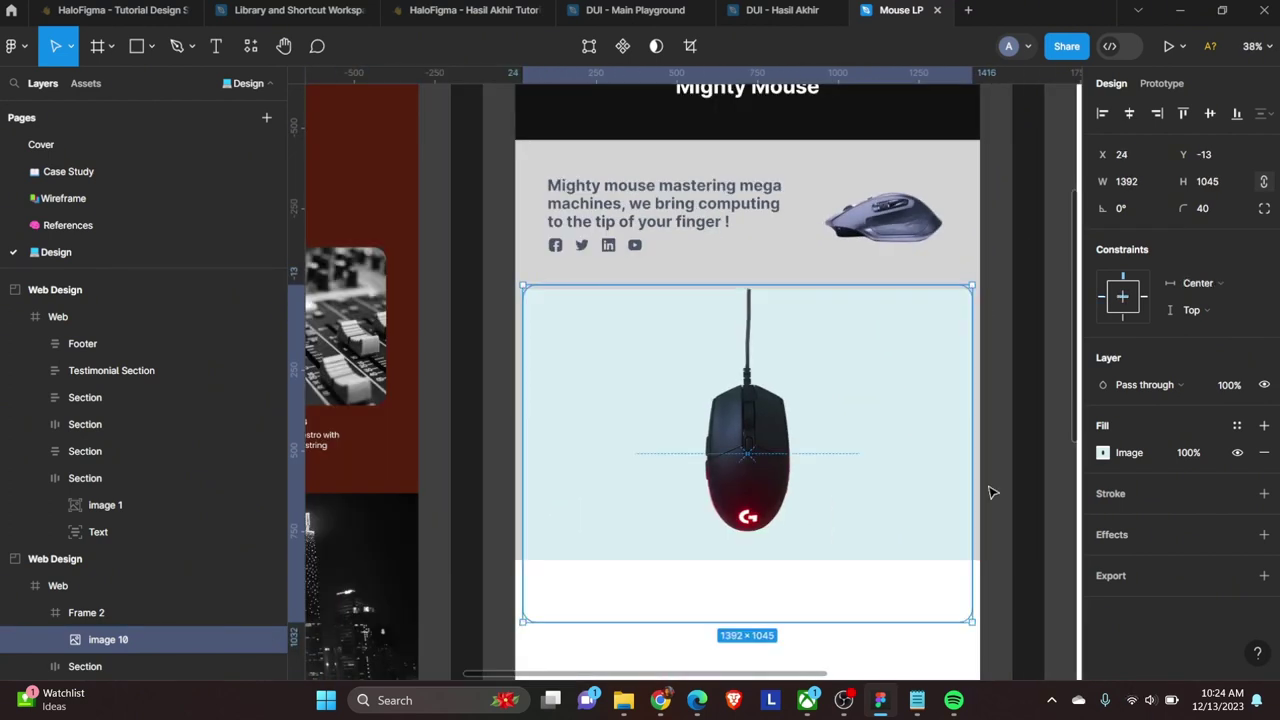
scroll(976, 291, "up", 10)
left_click_drag(831, 256, 849, 239)
key("shift+2")
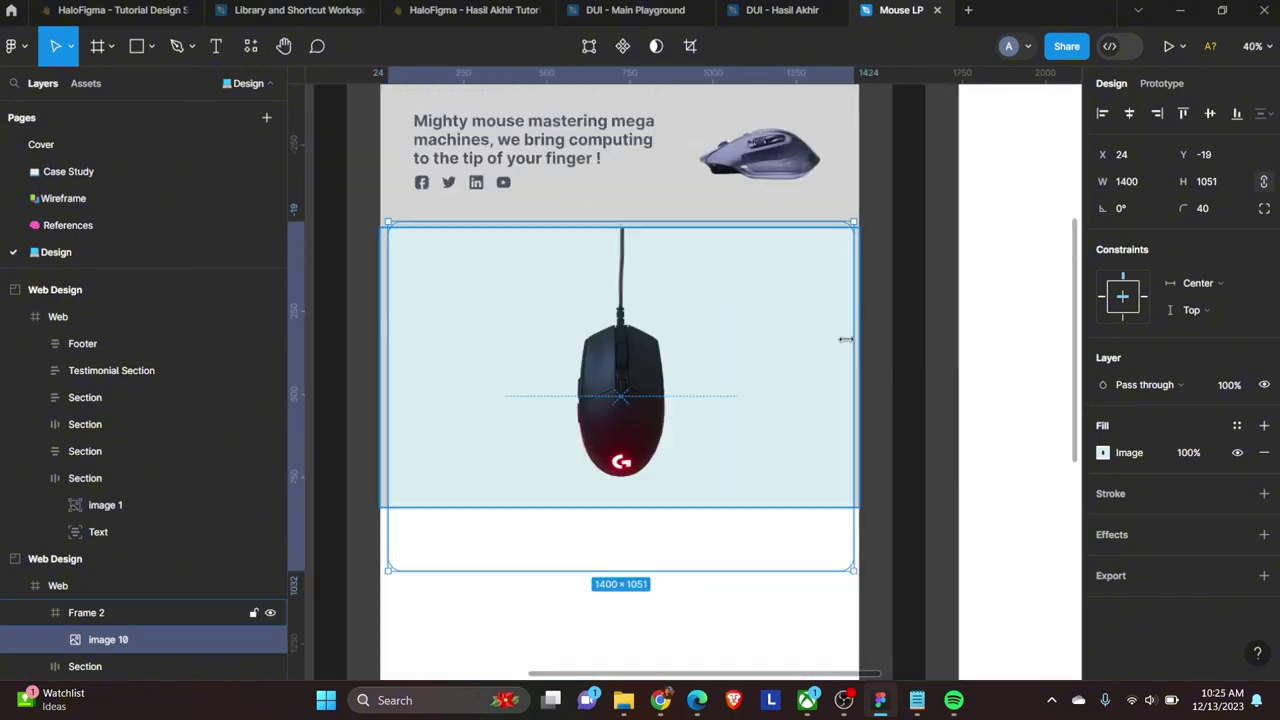
Step: Adjust the photo's top and bottom edges to make it 800 tall, centred in the frame
left_click_drag(697, 571, 697, 497)
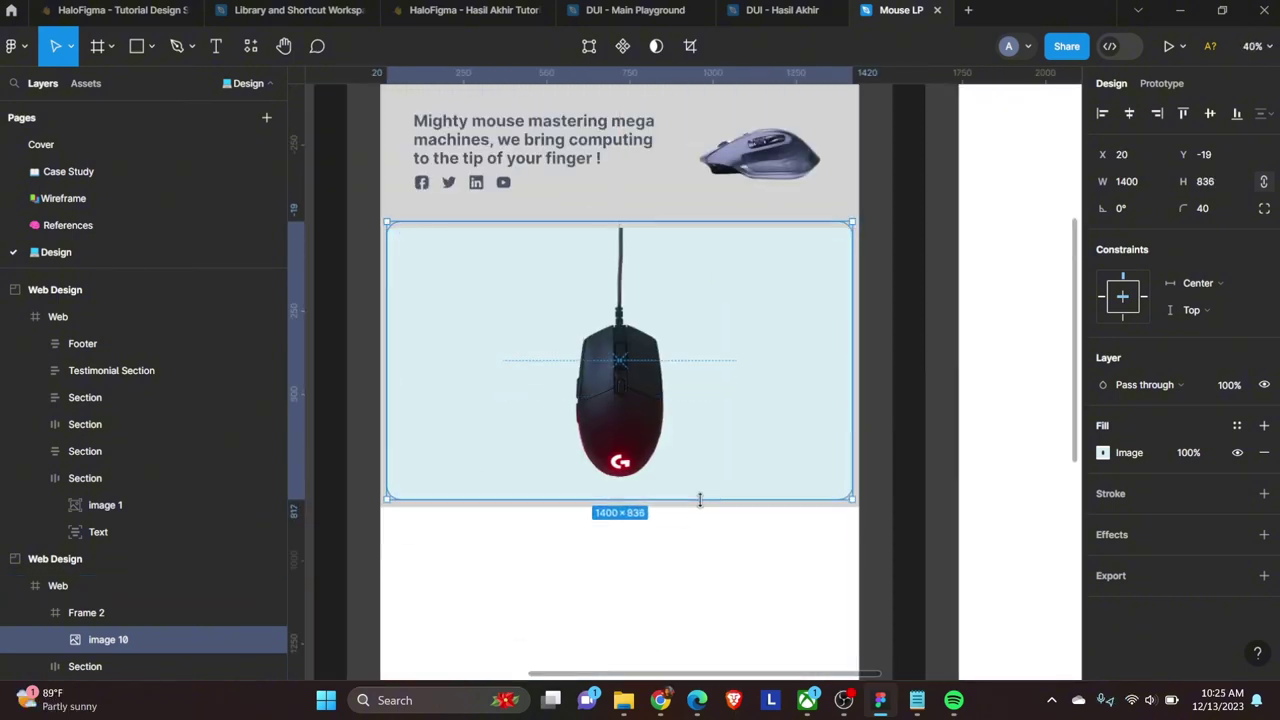
scroll(697, 497, "up", 5)
left_click_drag(603, 469, 603, 481)
scroll(591, 274, "down", 5)
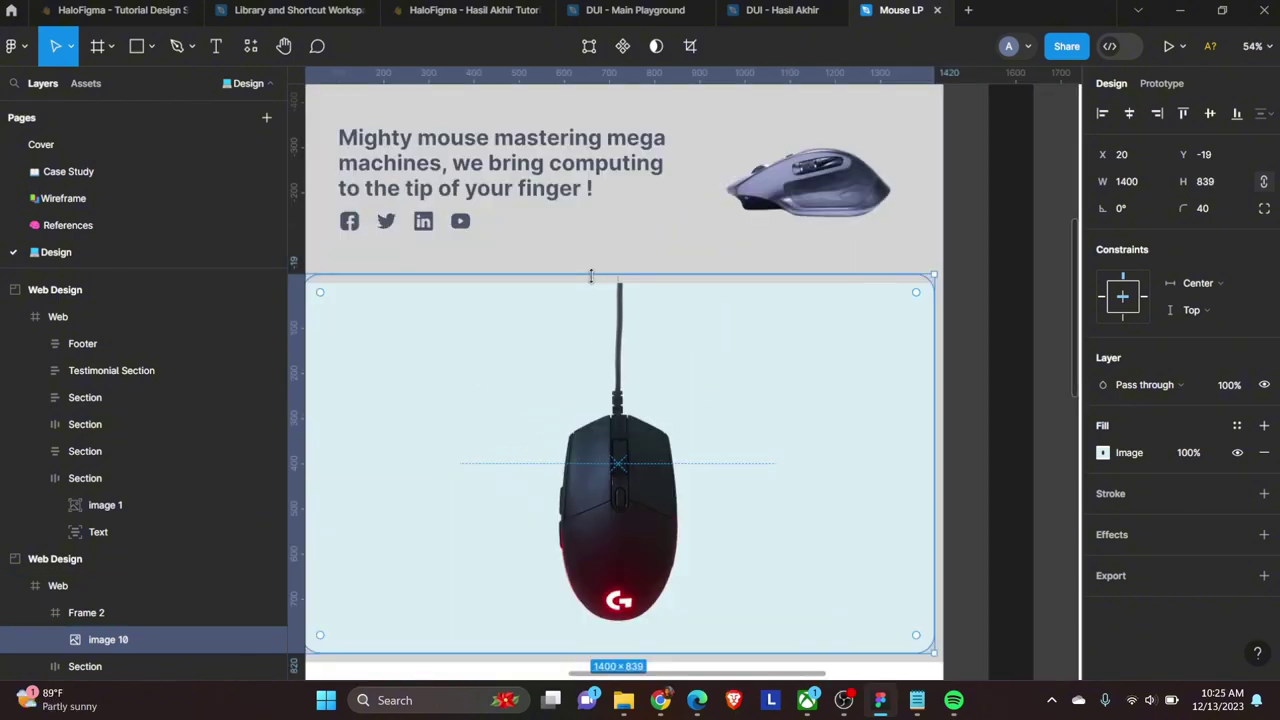
scroll(494, 263, "up", 5)
left_click_drag(506, 303, 523, 326)
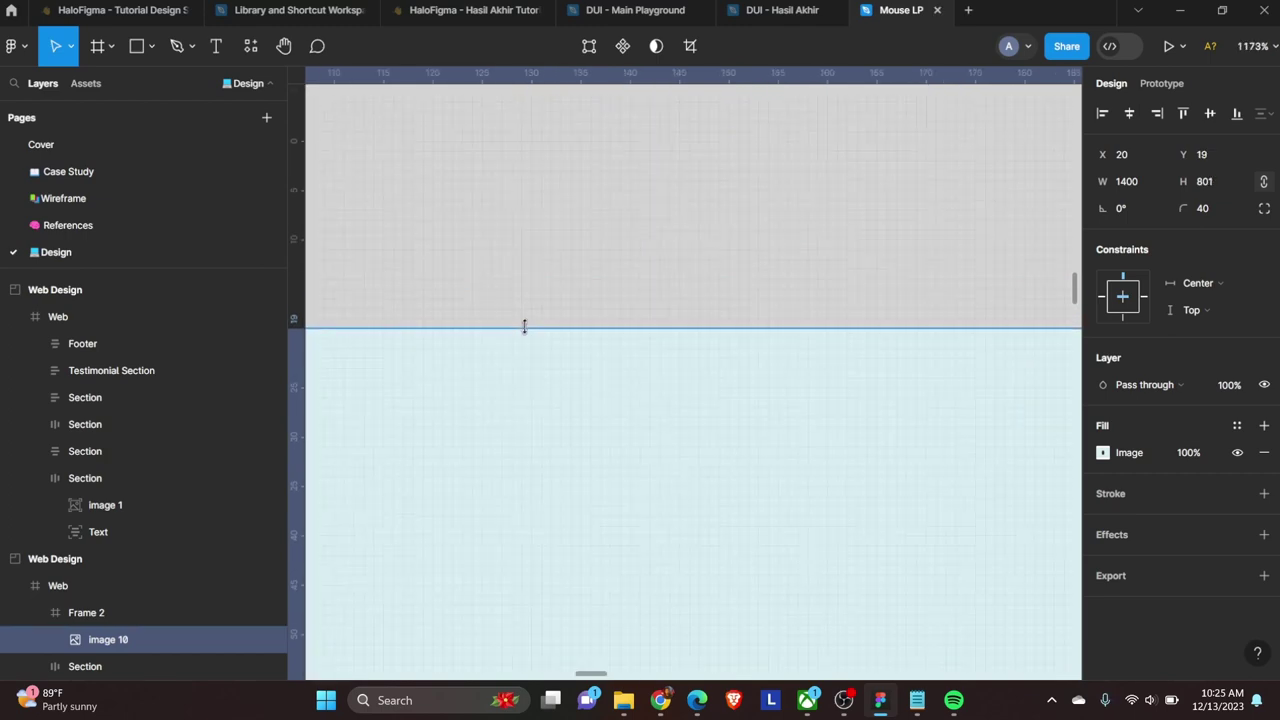
scroll(523, 326, "down", 3)
scroll(589, 306, "down", 3)
Step: Check the photo's image adjustments, then select the grey frame's colour styles
left_click(1103, 452)
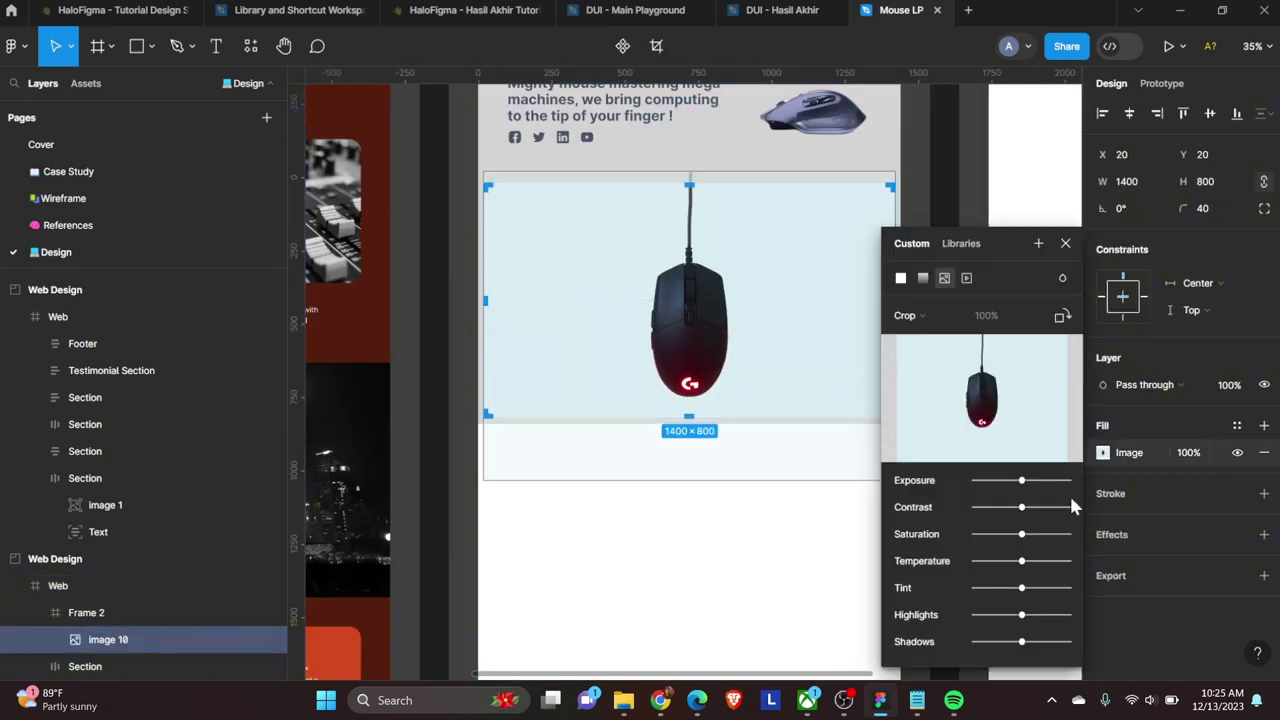
left_click(811, 565)
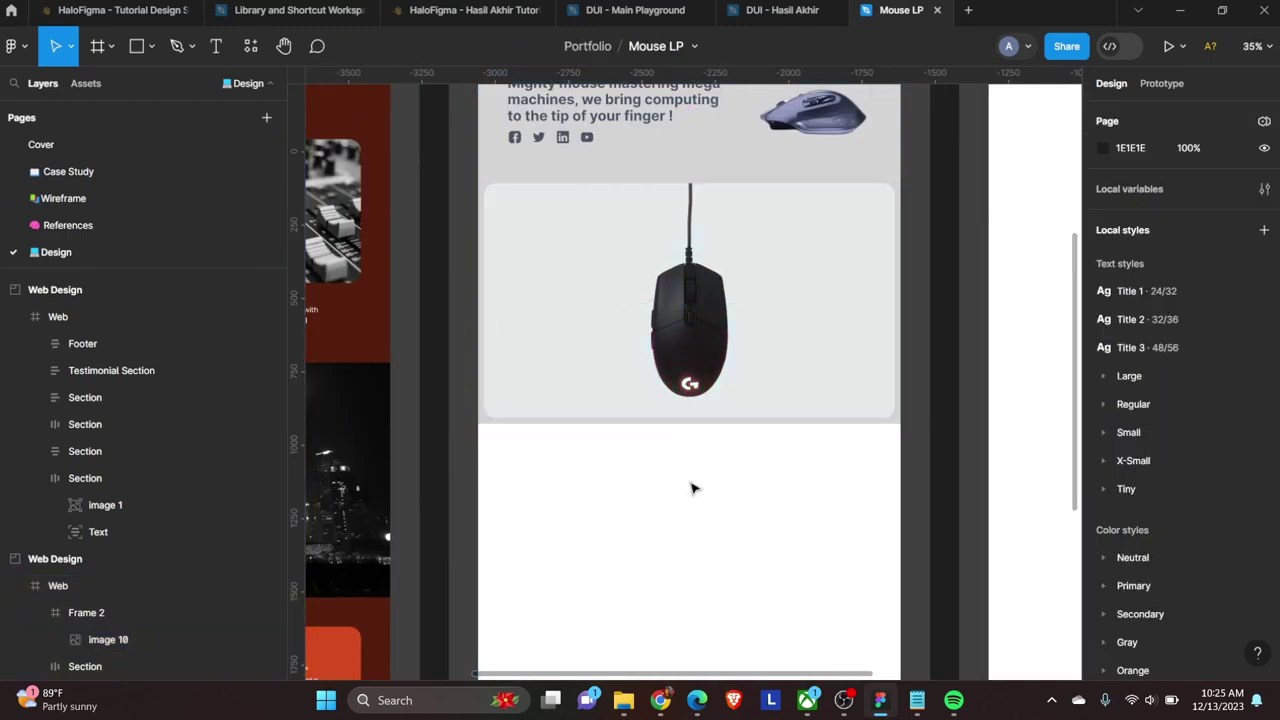
left_click(690, 330)
scroll(700, 400, "up", 3)
left_click(1229, 566)
Step: Fill the grey tagline section with the dark Primary/500 style
key("Escape")
key("Escape")
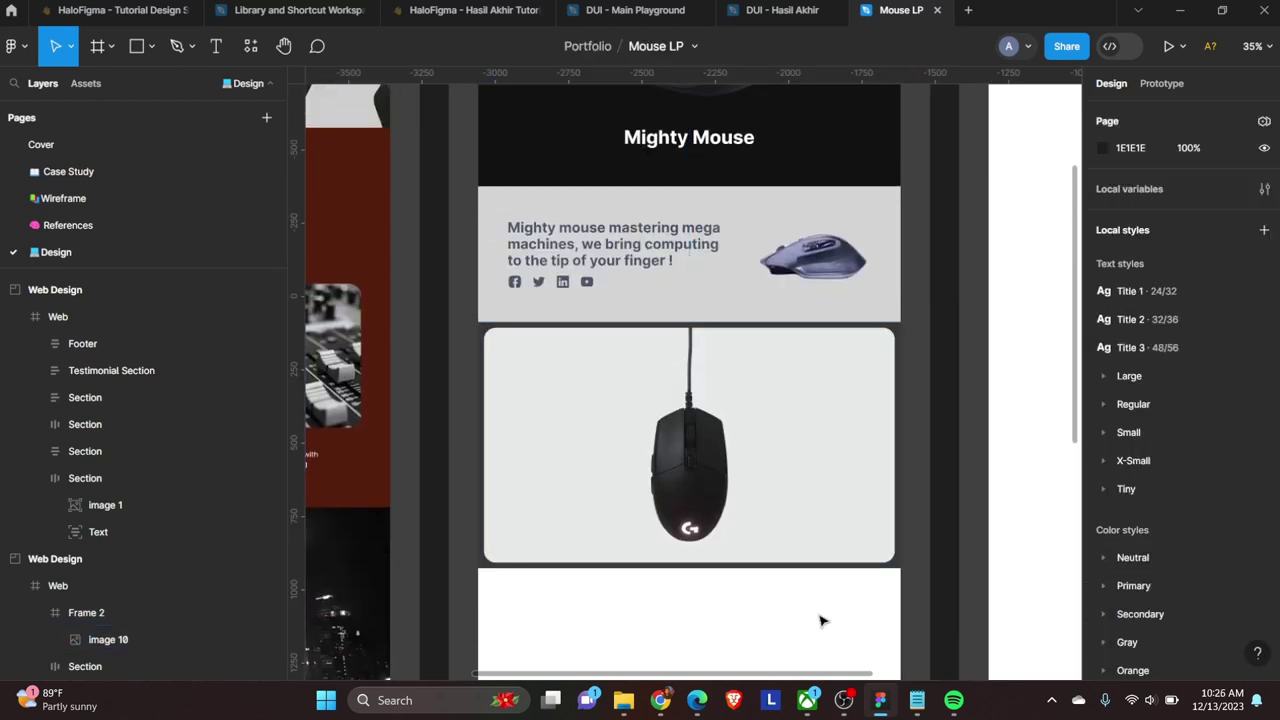
left_click(850, 290)
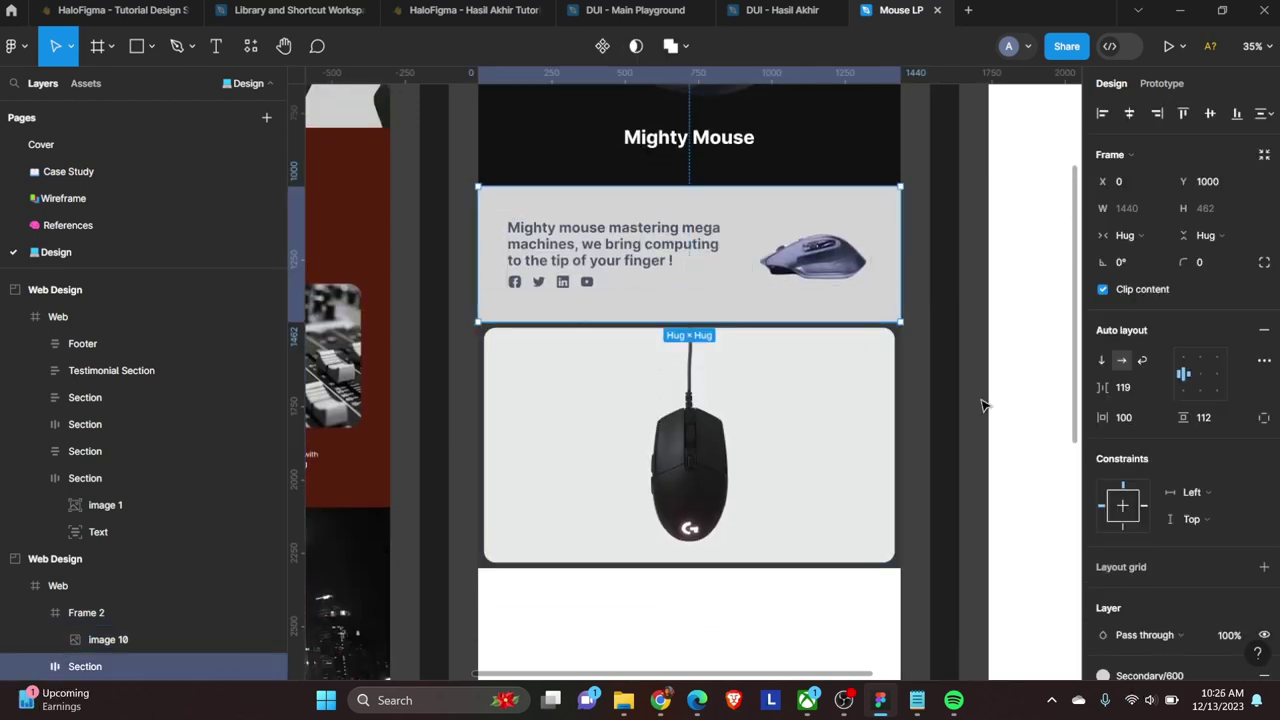
scroll(1160, 513, "down", 3)
left_click(1103, 507)
scroll(975, 560, "up", 3)
left_click(993, 598)
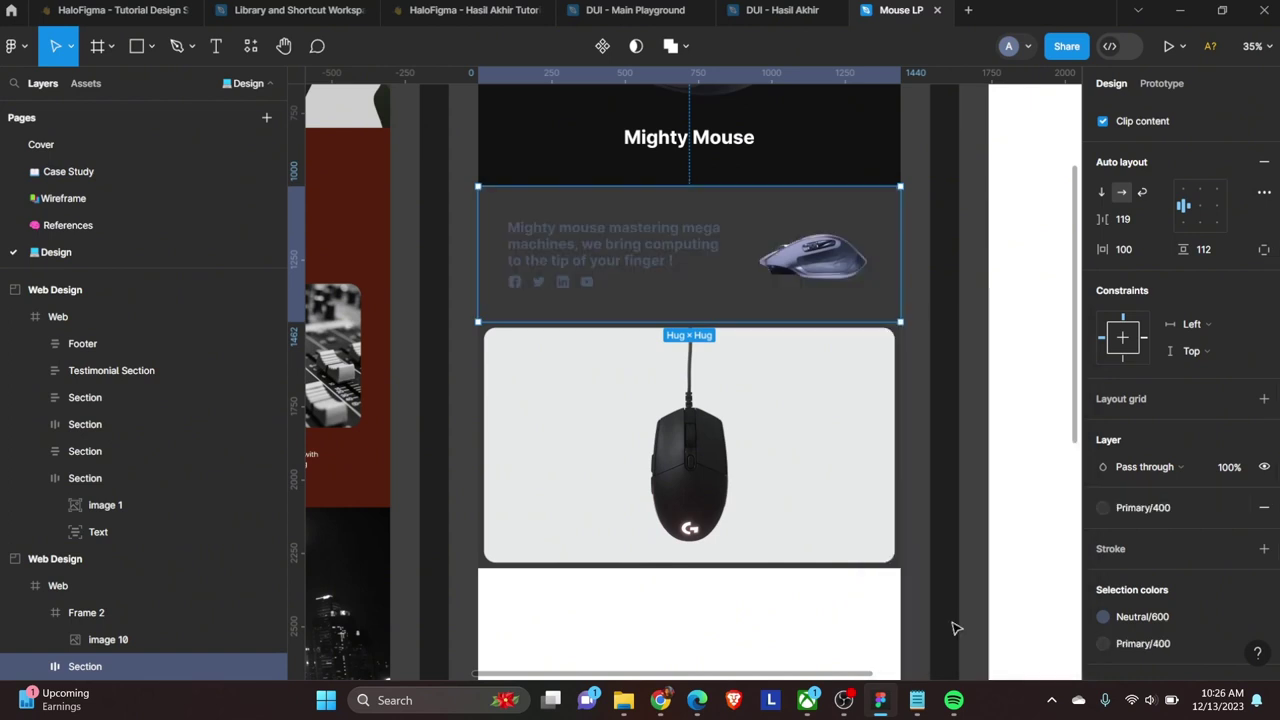
key("Escape")
Step: Give the frame behind the mouse photo the Primary/500 fill
left_click(700, 300)
left_click(1103, 504)
left_click(950, 545)
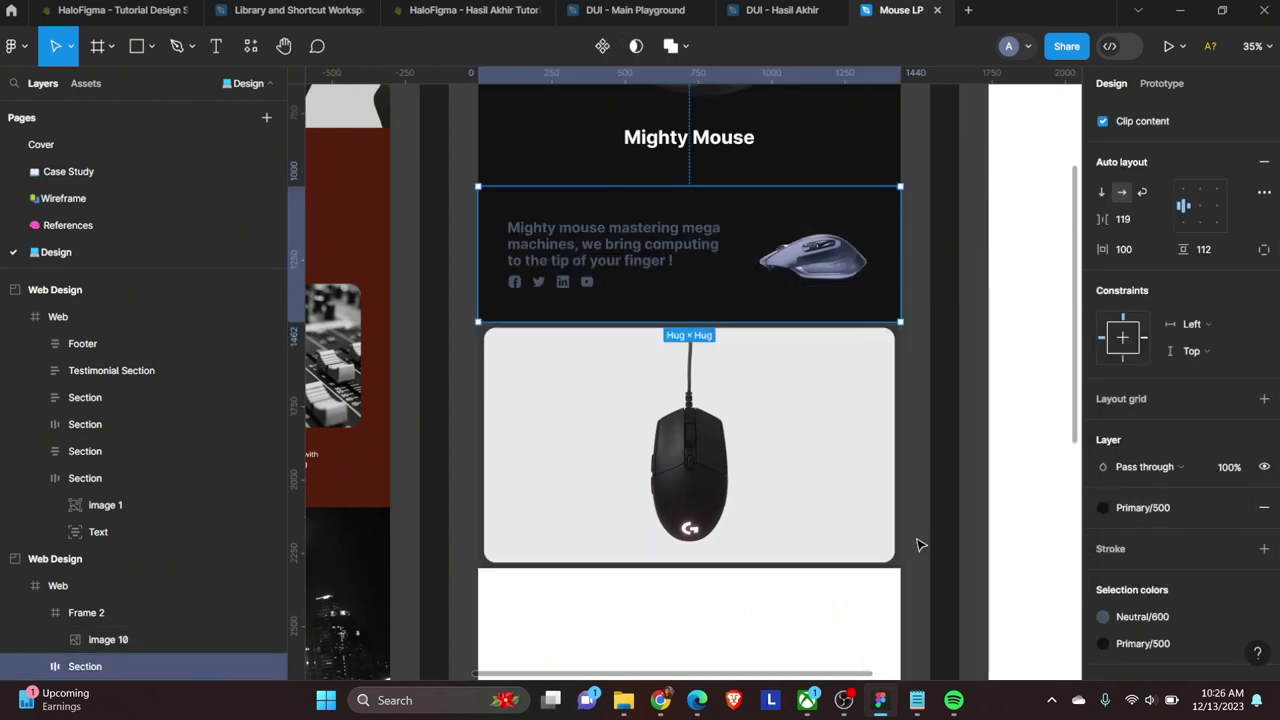
left_click(897, 450)
left_click(1103, 493)
left_click(952, 537)
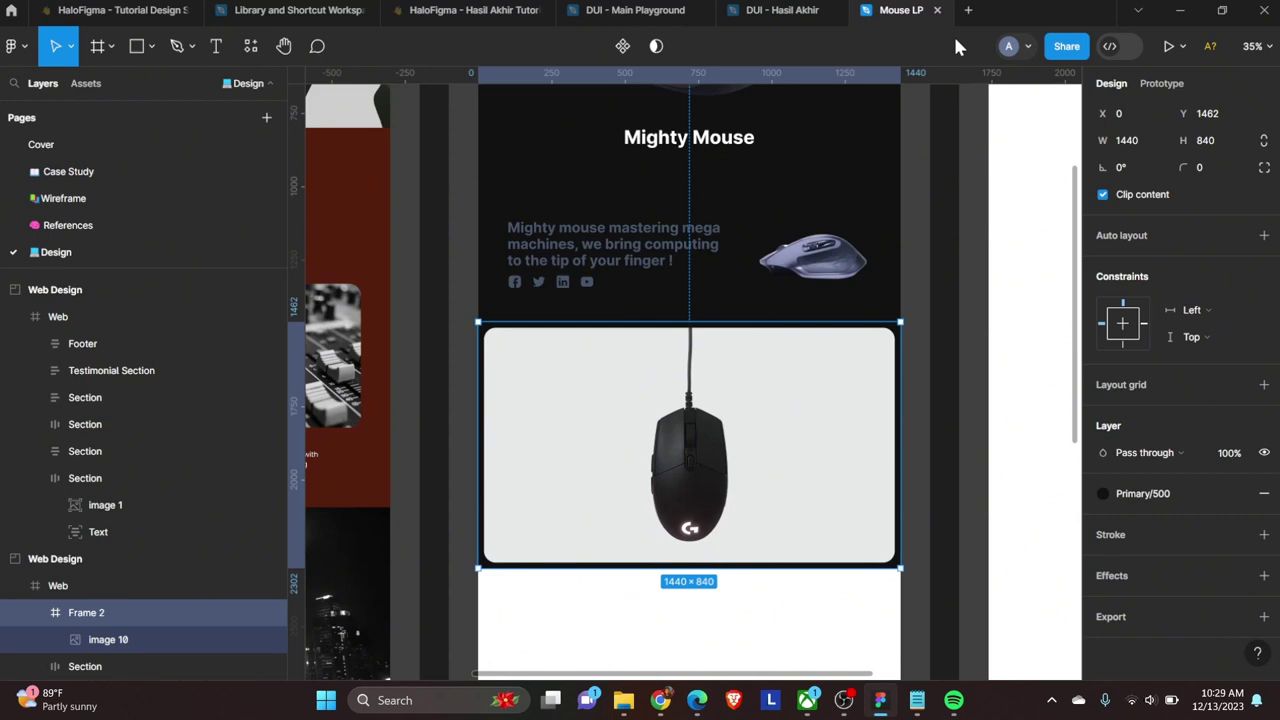
left_click(957, 314)
scroll(957, 314, "up", 3)
Step: Scroll through the page, selecting and then deselecting the wired mouse photo
scroll(929, 374, "down", 5)
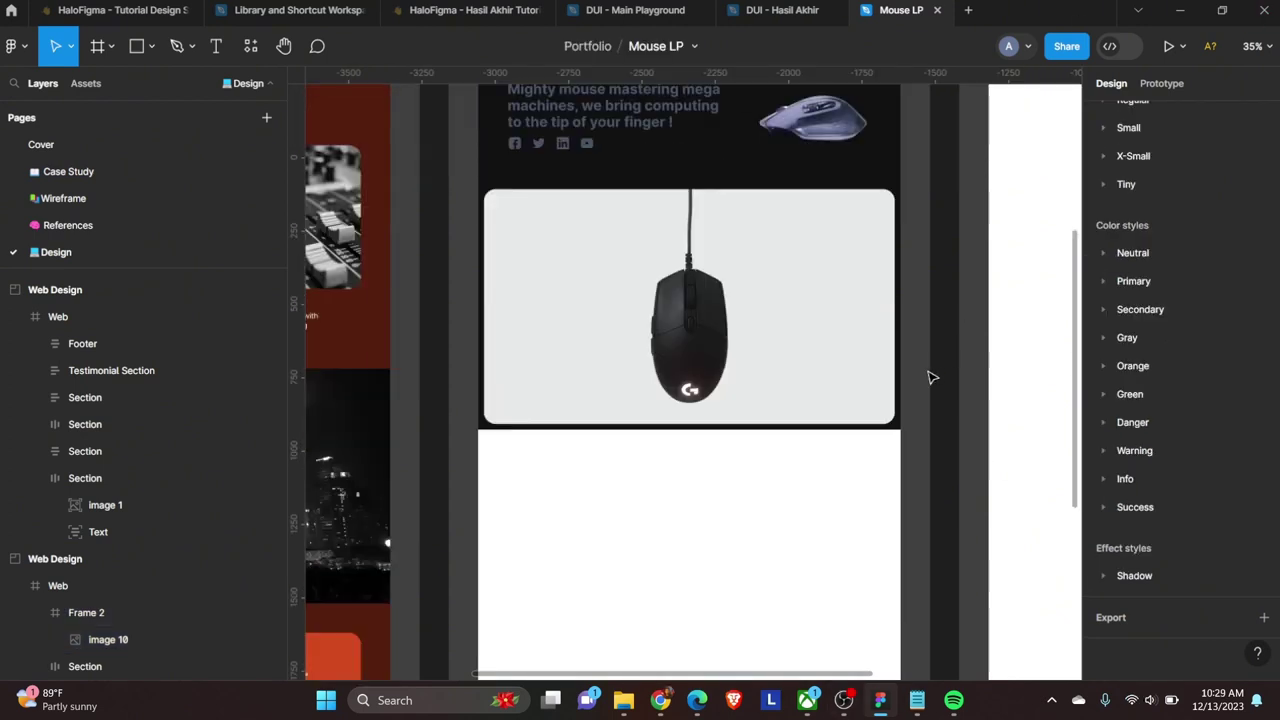
scroll(930, 377, "up", 2)
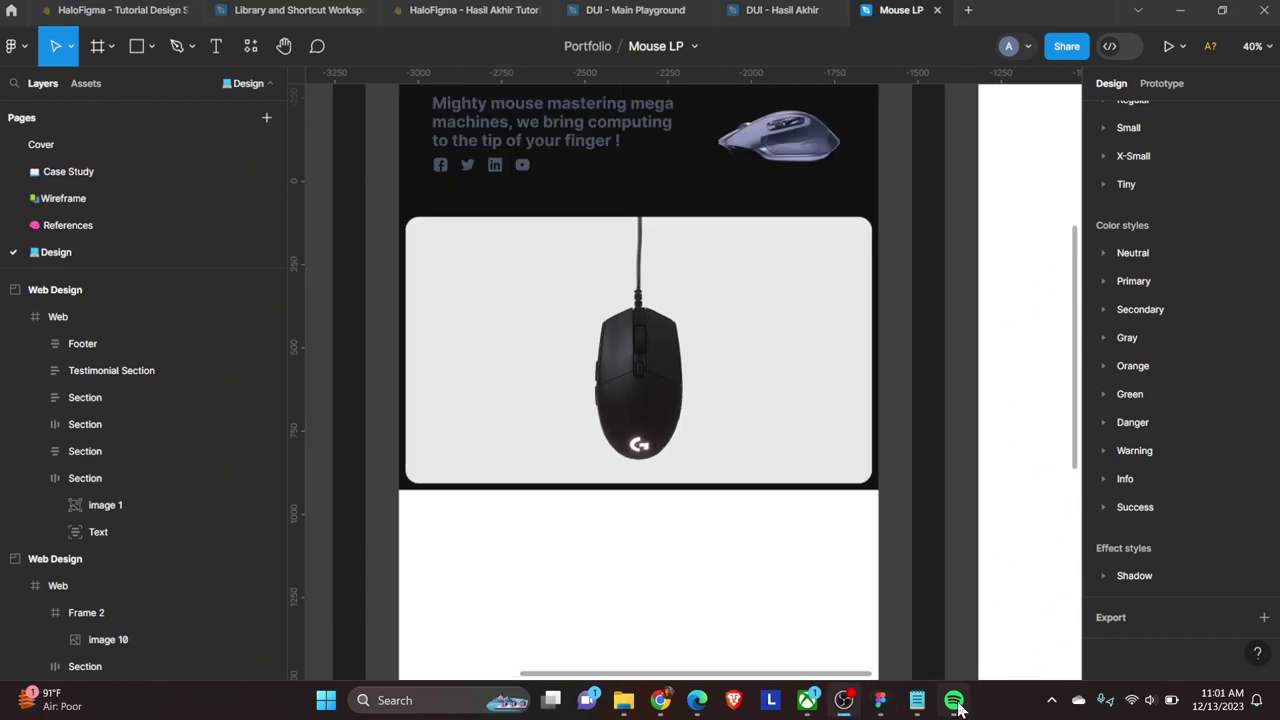
scroll(606, 626, "down", 2)
scroll(606, 626, "down", 2)
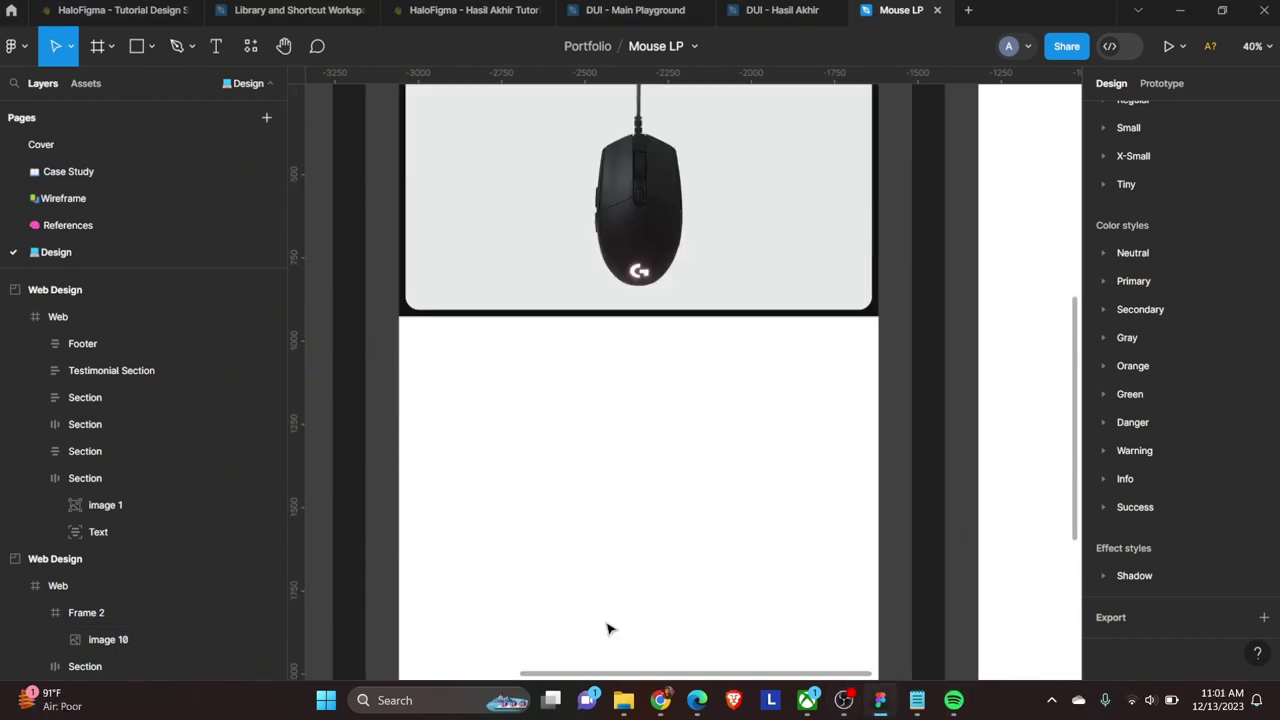
scroll(610, 628, "up", 4)
left_click(1103, 531)
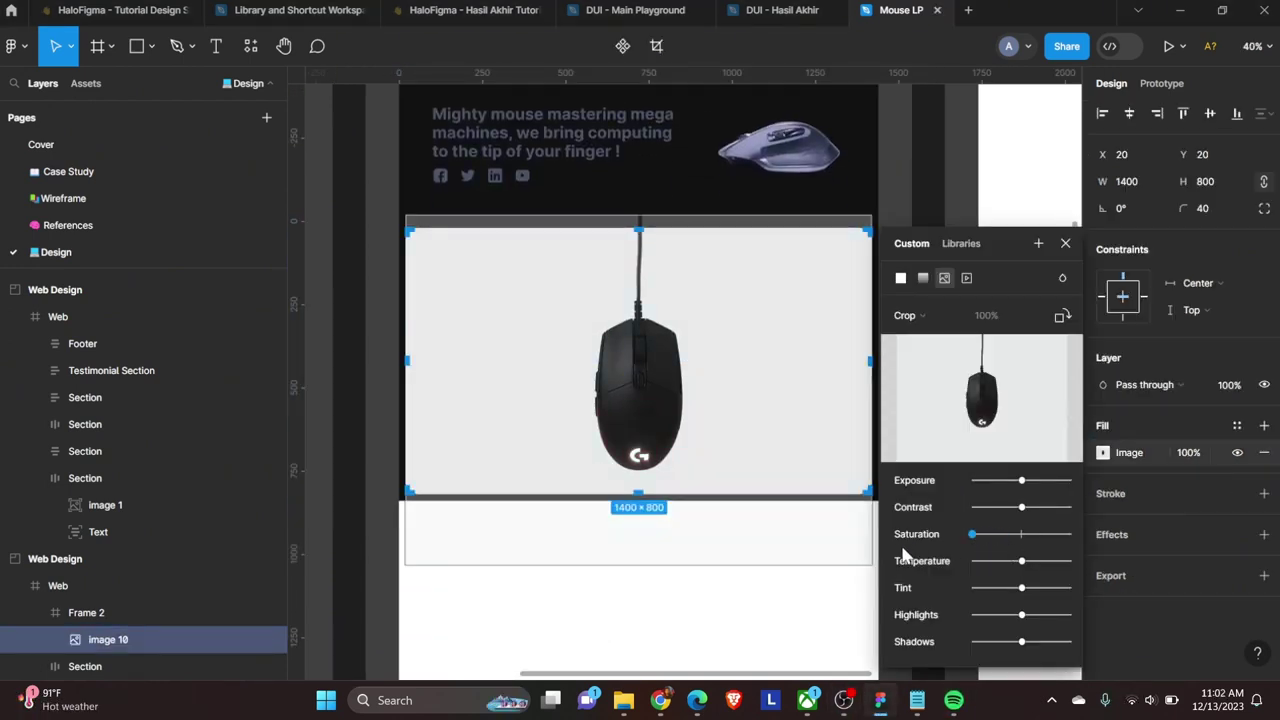
key("Escape")
key("Escape")
scroll(770, 621, "down", 2)
scroll(770, 621, "up", 3)
Step: Give the tagline and Mighty Mouse heading text a lighter colour style
left_click(550, 300)
scroll(1185, 600, "down", 2)
left_click(1103, 534)
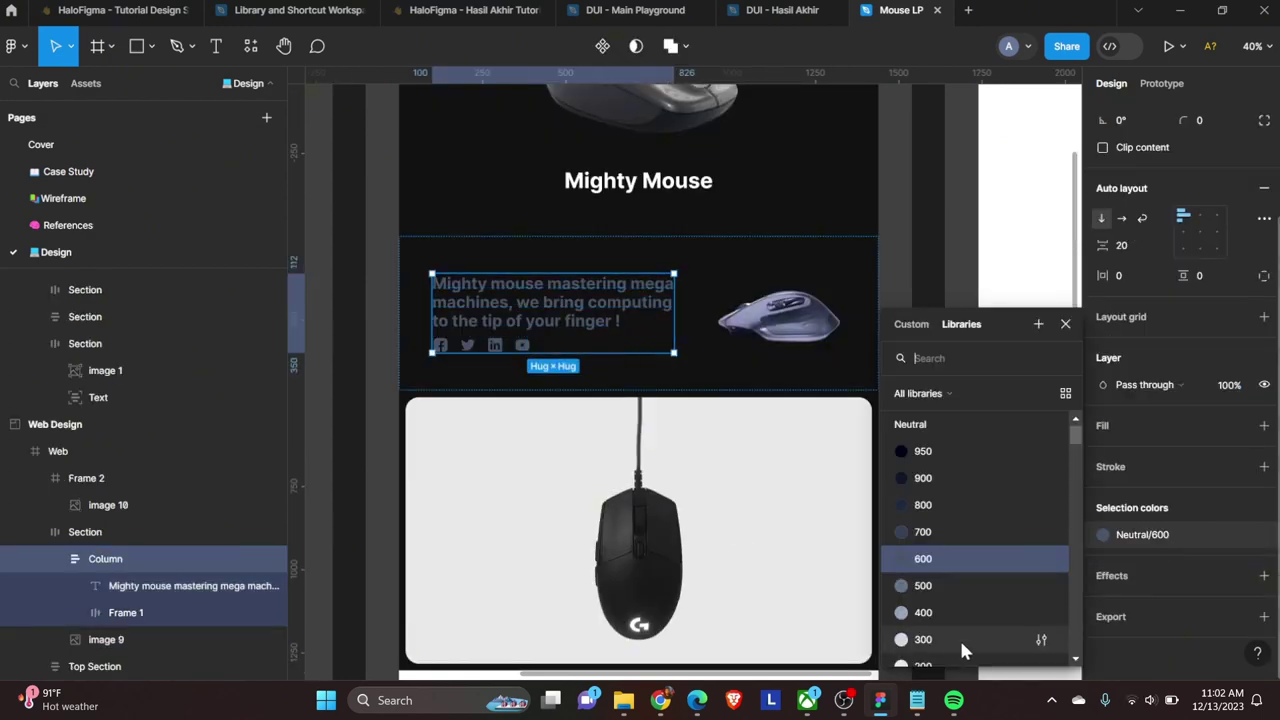
key("Escape")
scroll(905, 544, "down", 2)
scroll(729, 594, "up", 3)
left_click(617, 286)
scroll(617, 286, "up", 2)
left_click(1237, 466)
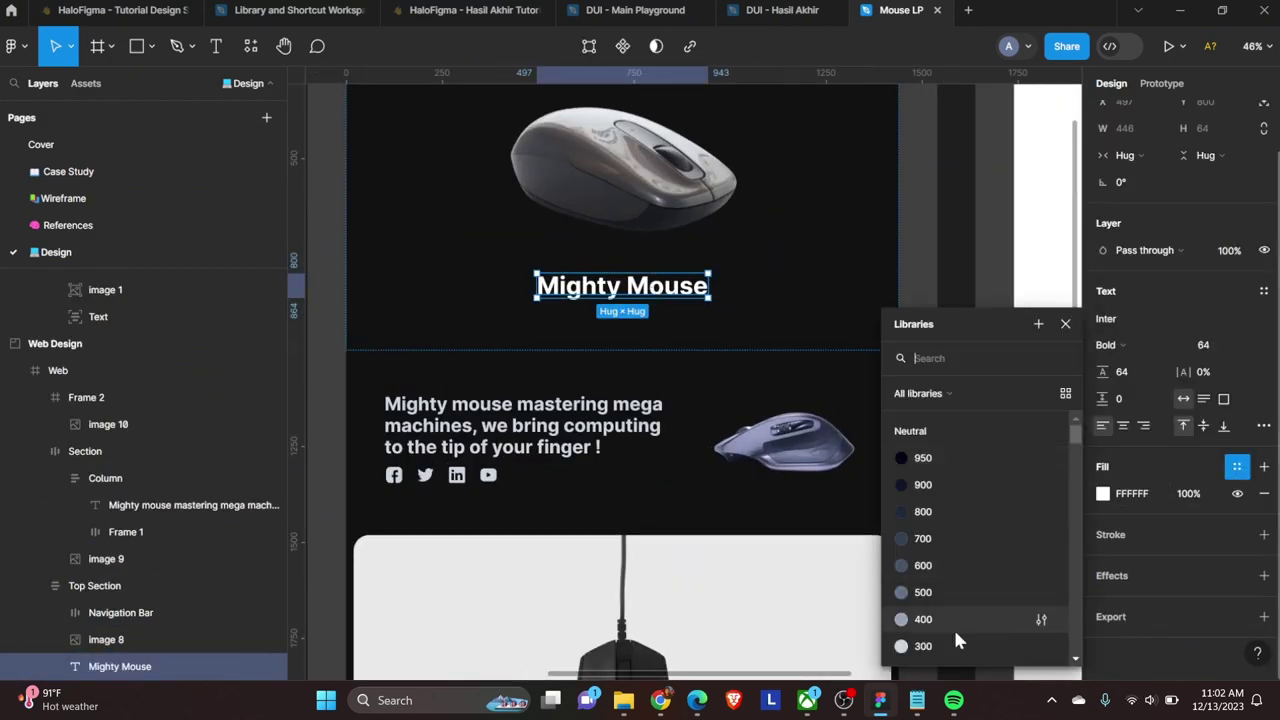
scroll(950, 640, "down", 1)
left_click(950, 597)
scroll(765, 329, "down", 2)
Step: Apply a light Neutral colour style to the navigation bar links
left_click(765, 322)
left_click(1237, 640)
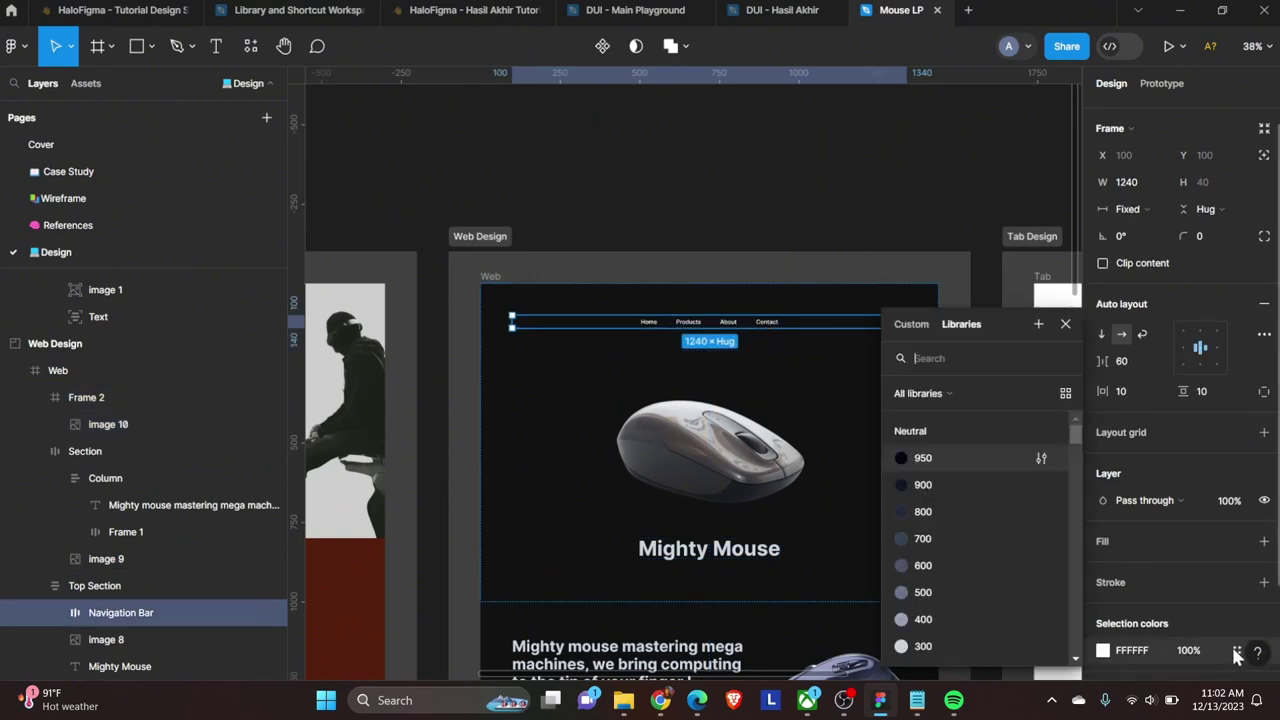
left_click(913, 619)
scroll(743, 500, "down", 5)
key("Escape")
scroll(743, 500, "down", 3)
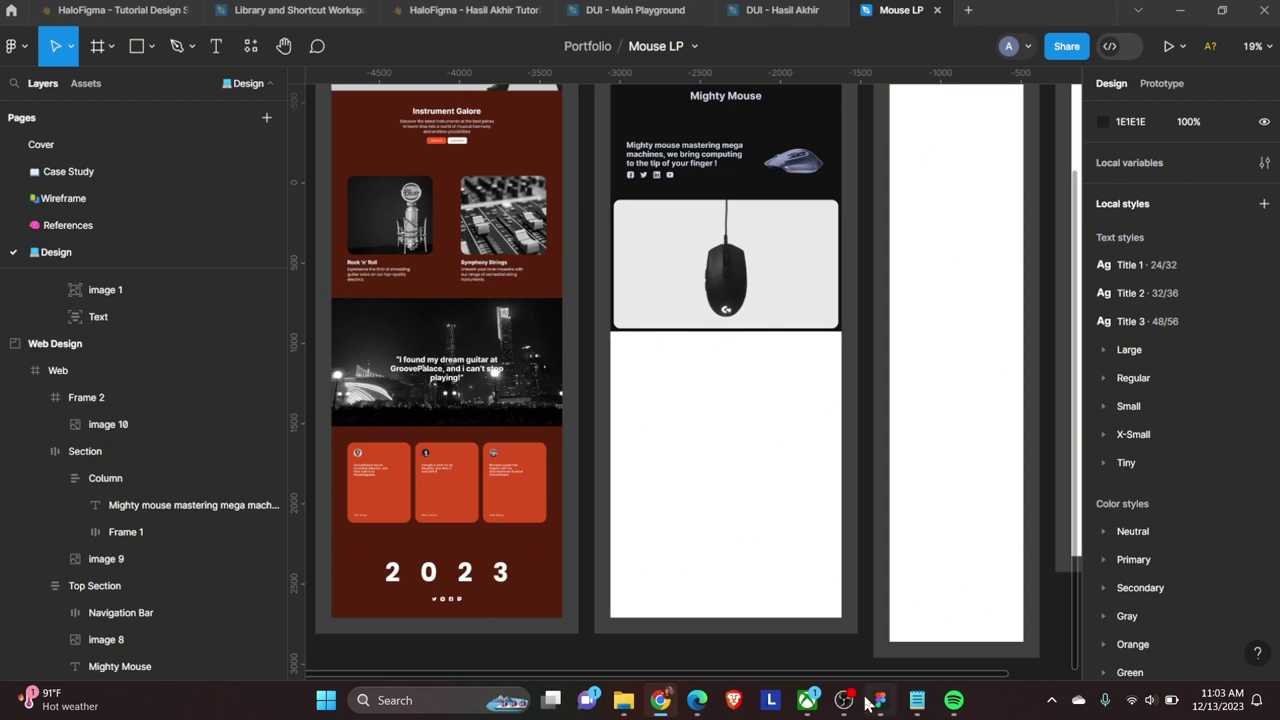
Step: Draw a 1440×700 frame under the mouse photo with a dark Primary/500 fill
scroll(766, 400, "up", 3)
key("f")
left_click_drag(531, 331, 903, 537)
left_click_drag(531, 456, 487, 456)
left_click_drag(497, 319, 497, 270)
scroll(631, 500, "up", 4, "ctrl")
left_click_drag(665, 481, 665, 470)
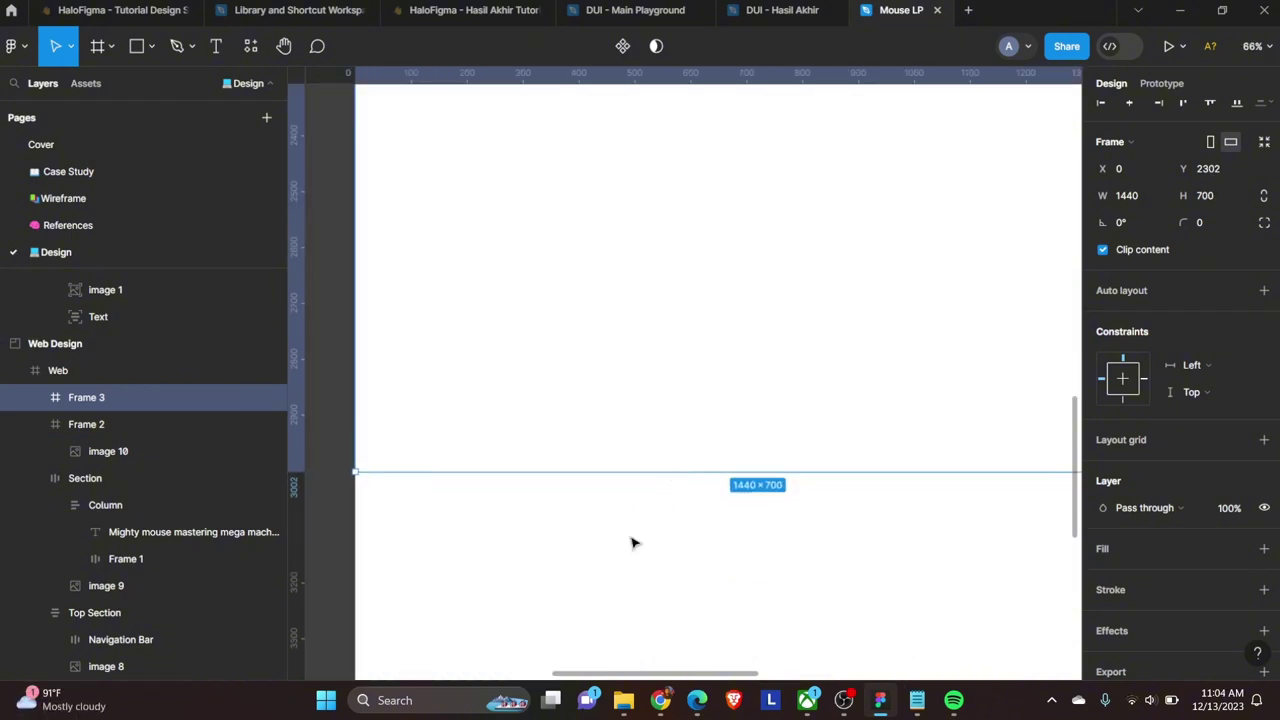
scroll(631, 543, "down", 3, "ctrl")
left_click(1234, 549)
scroll(934, 600, "down", 3)
left_click(934, 600)
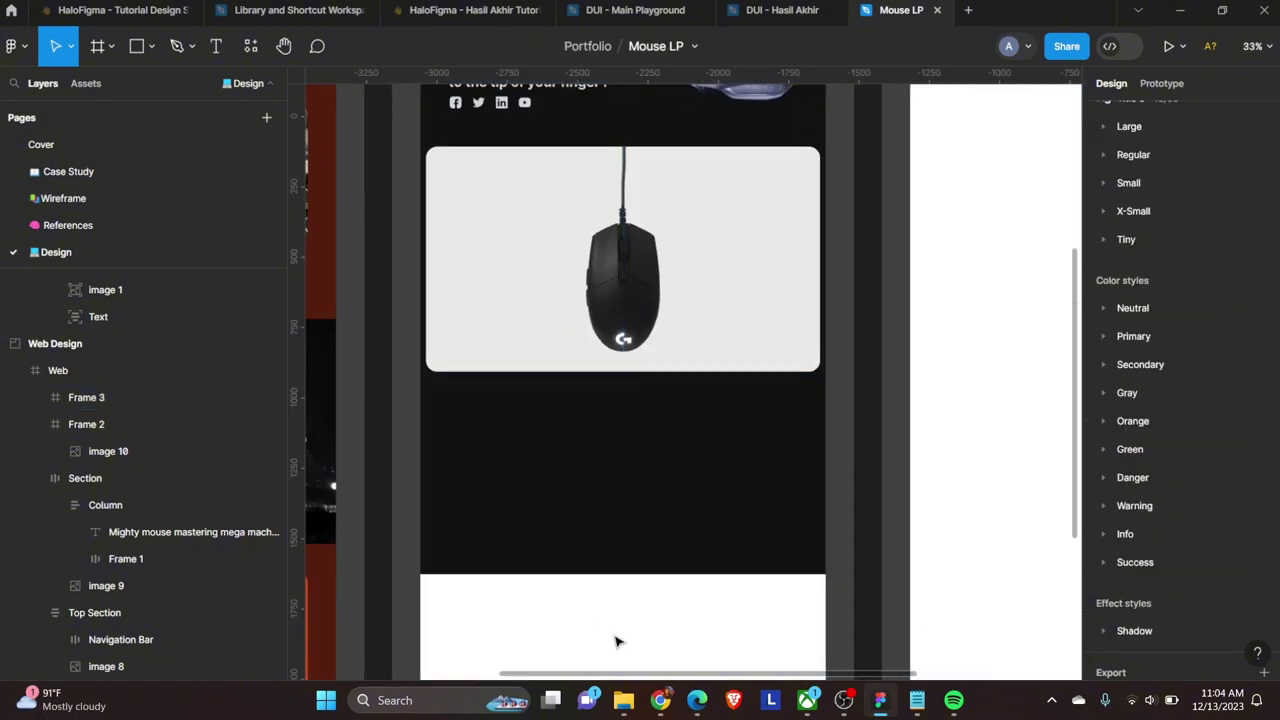
left_click(611, 503)
scroll(611, 503, "up", 3, "ctrl")
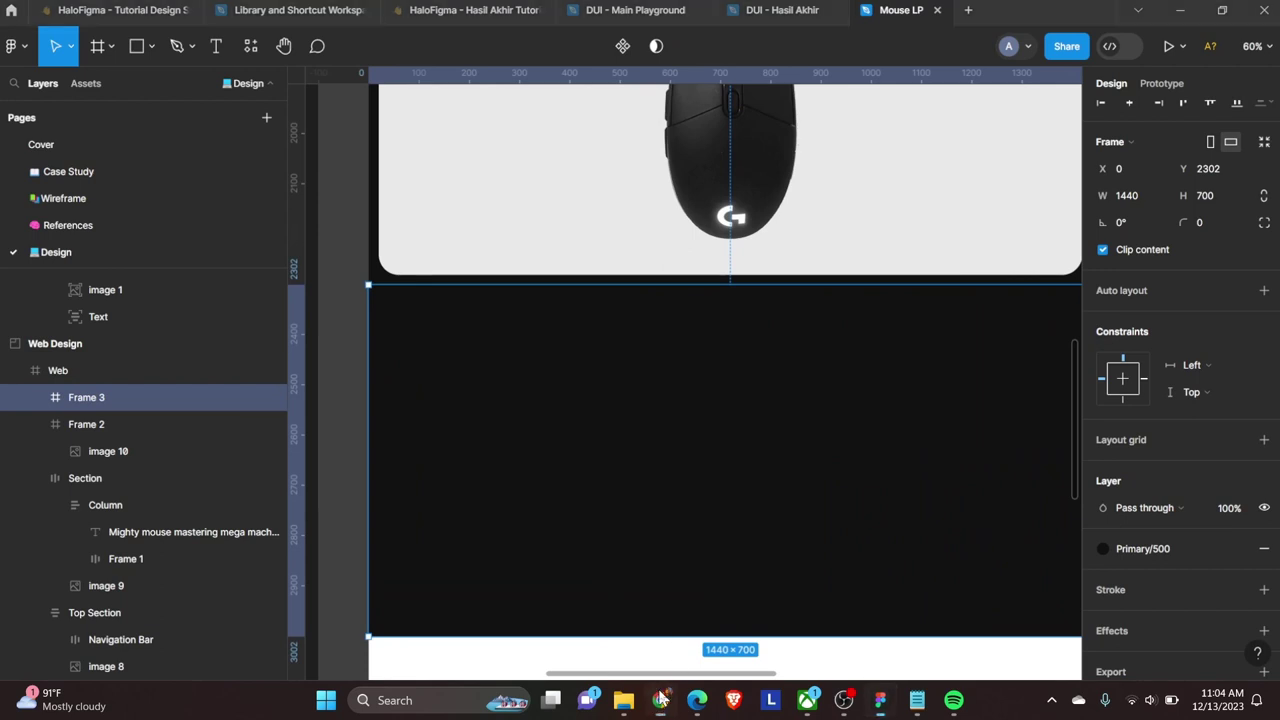
Step: Add a bold '100K' text at size 96 inside the dark frame
key("t")
left_click(480, 388)
type("100K")
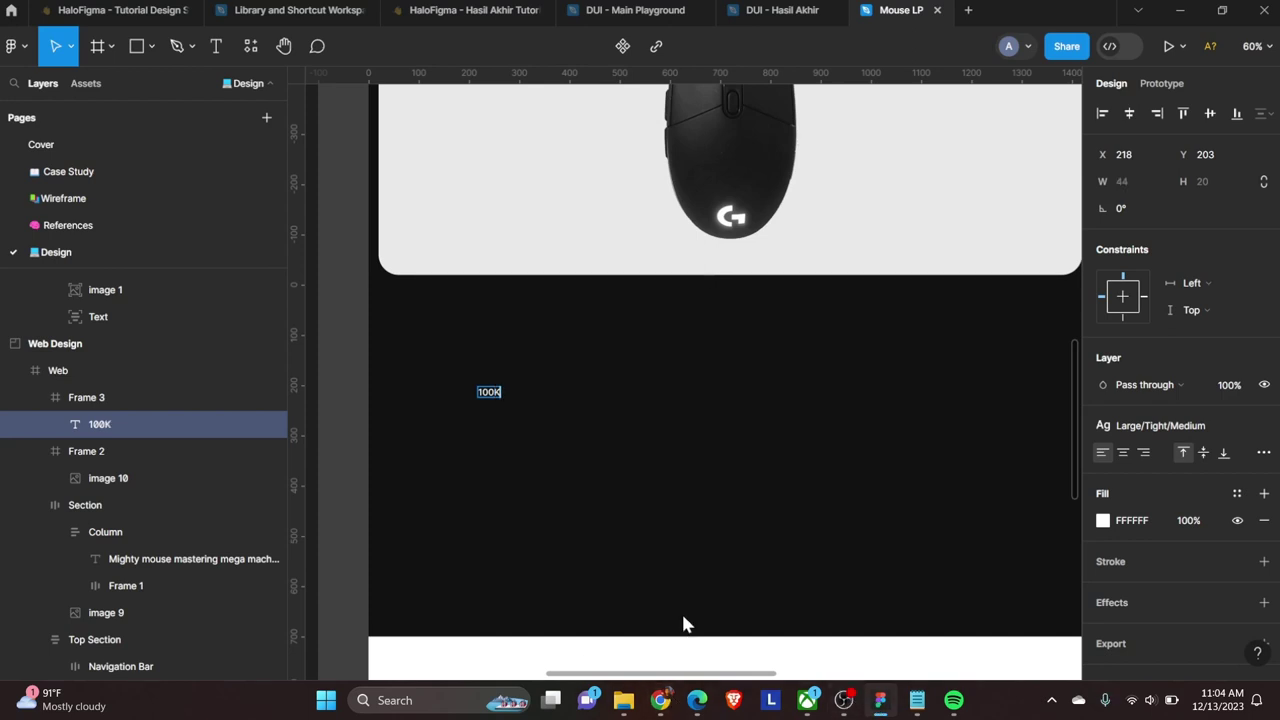
left_click(1264, 425)
left_click(1160, 470)
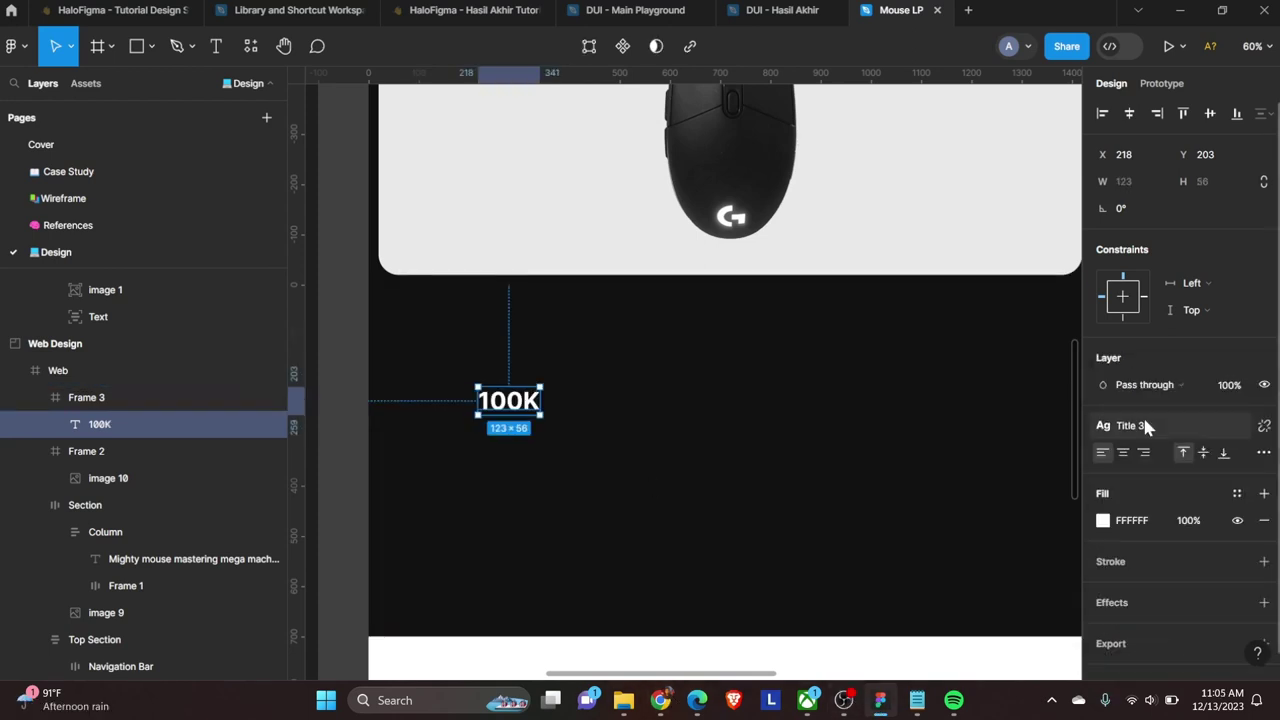
left_click(1237, 425)
left_click(1250, 485)
left_click(1223, 519)
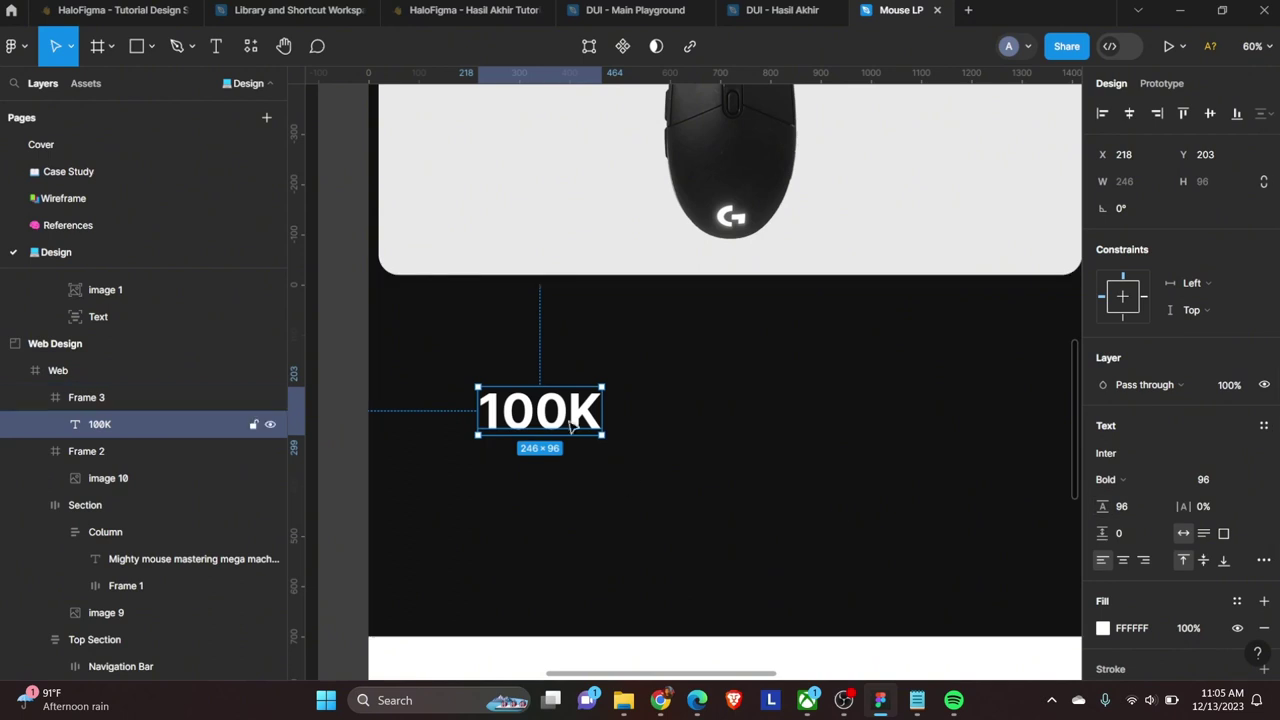
Step: Place a 'Customers' label below 100K, styled from Title 3 at Medium 48
left_click_drag(545, 415, 557, 470)
left_click(1264, 425)
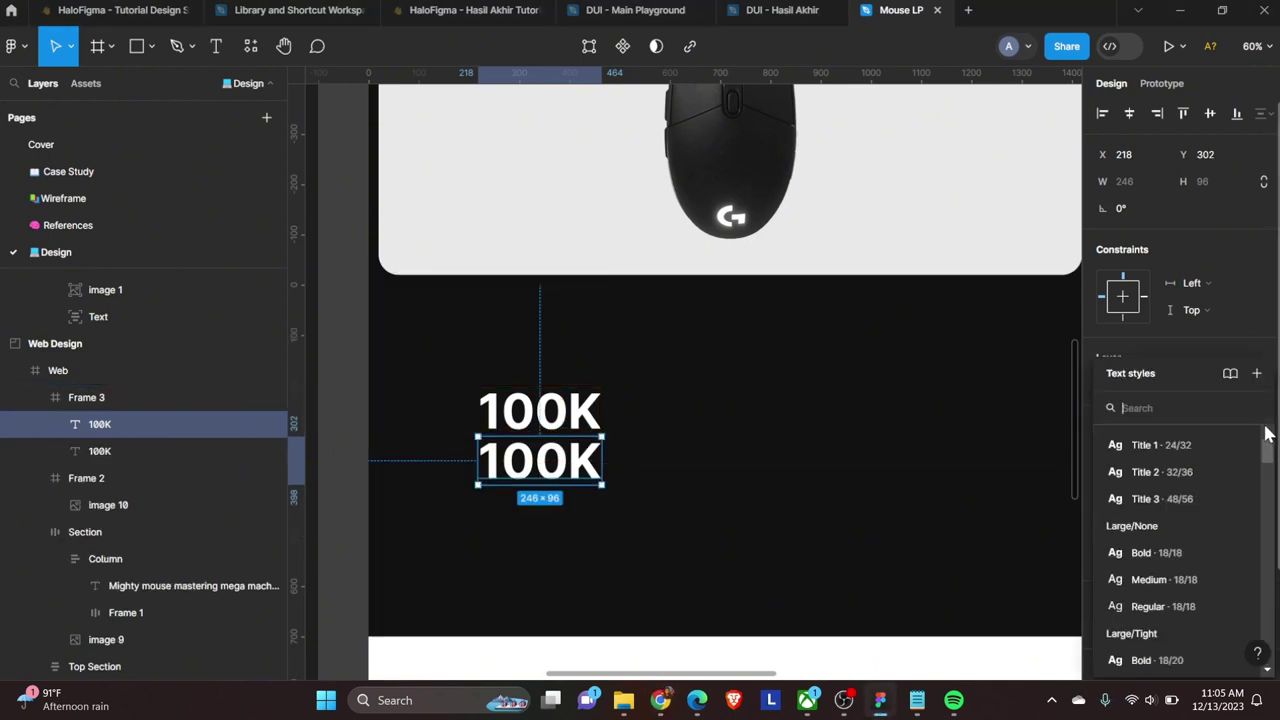
left_click(1262, 447)
left_click(1264, 425)
left_click(1120, 479)
left_click(1150, 343)
double_click(520, 450)
type("C")
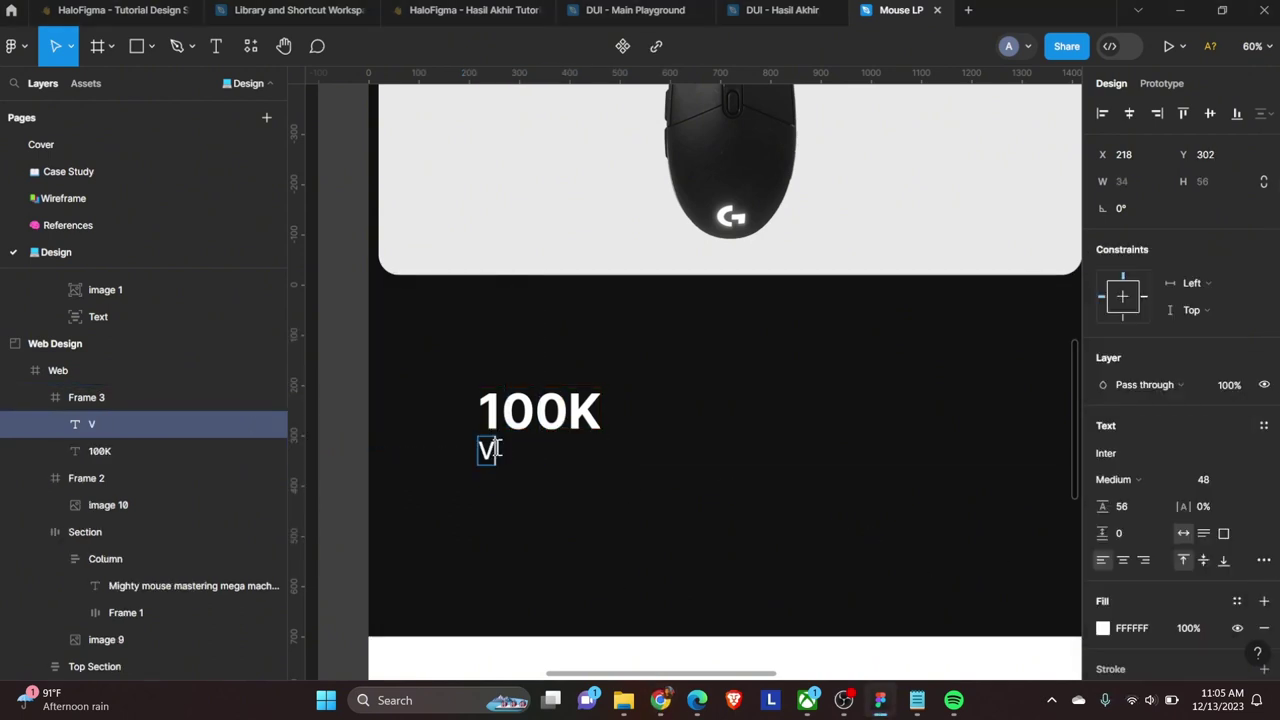
type("ustomers")
key("Escape")
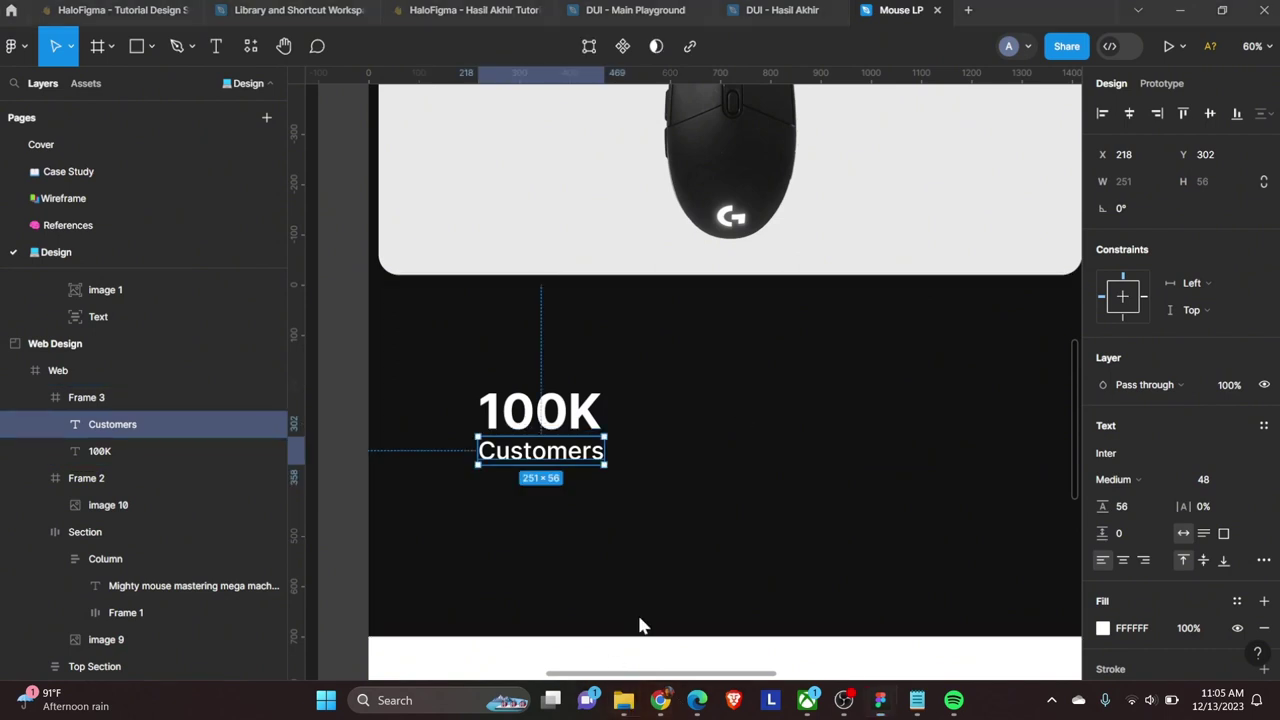
Step: Wrap 100K and Customers in an auto-layout column named 'Coloumn'
left_click(549, 415, "shift")
key("shift+a")
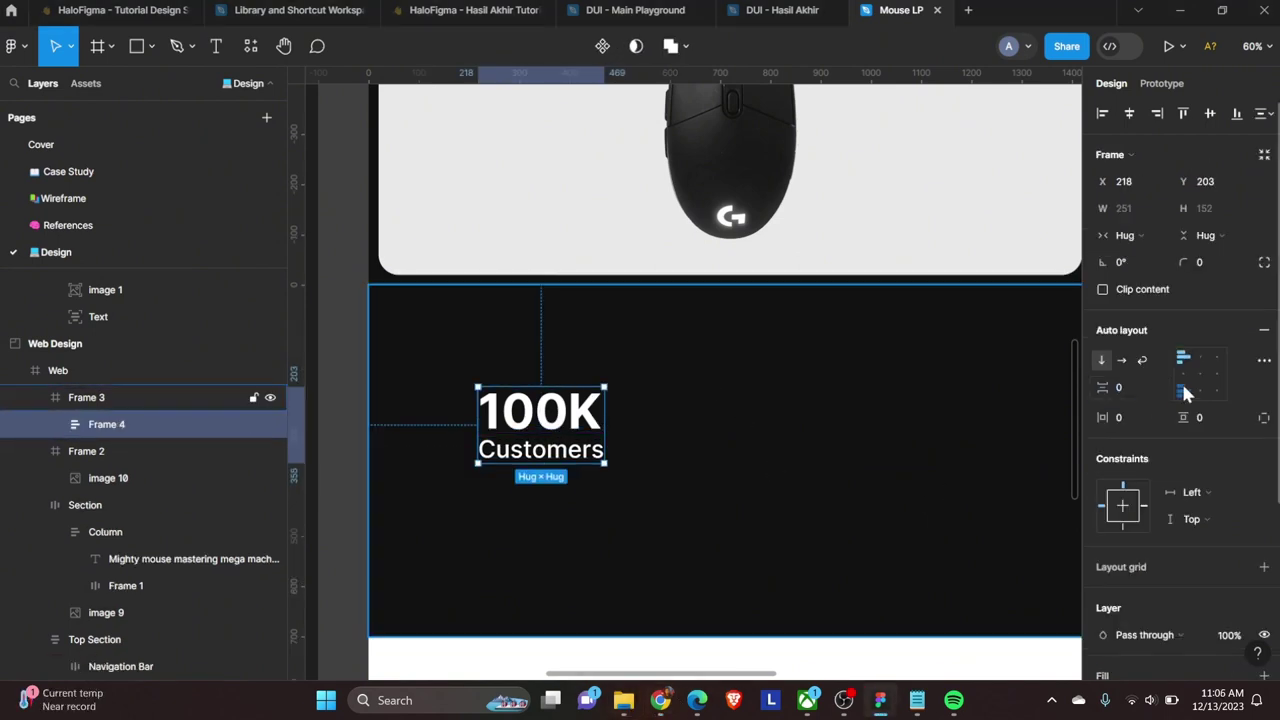
key("ctrl+r")
type("Colo")
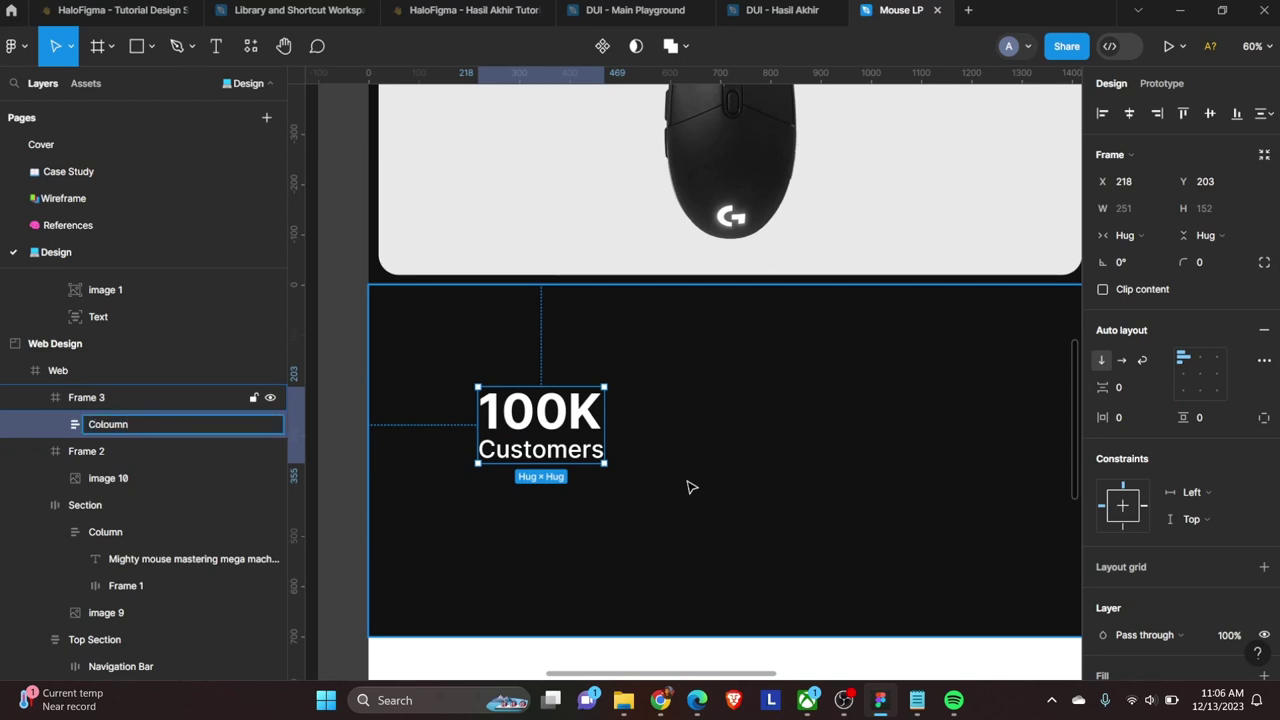
key("Return")
Step: Rename the frame around the mouse photo to 'Section'
double_click(170, 454)
scroll(869, 423, "up", 5)
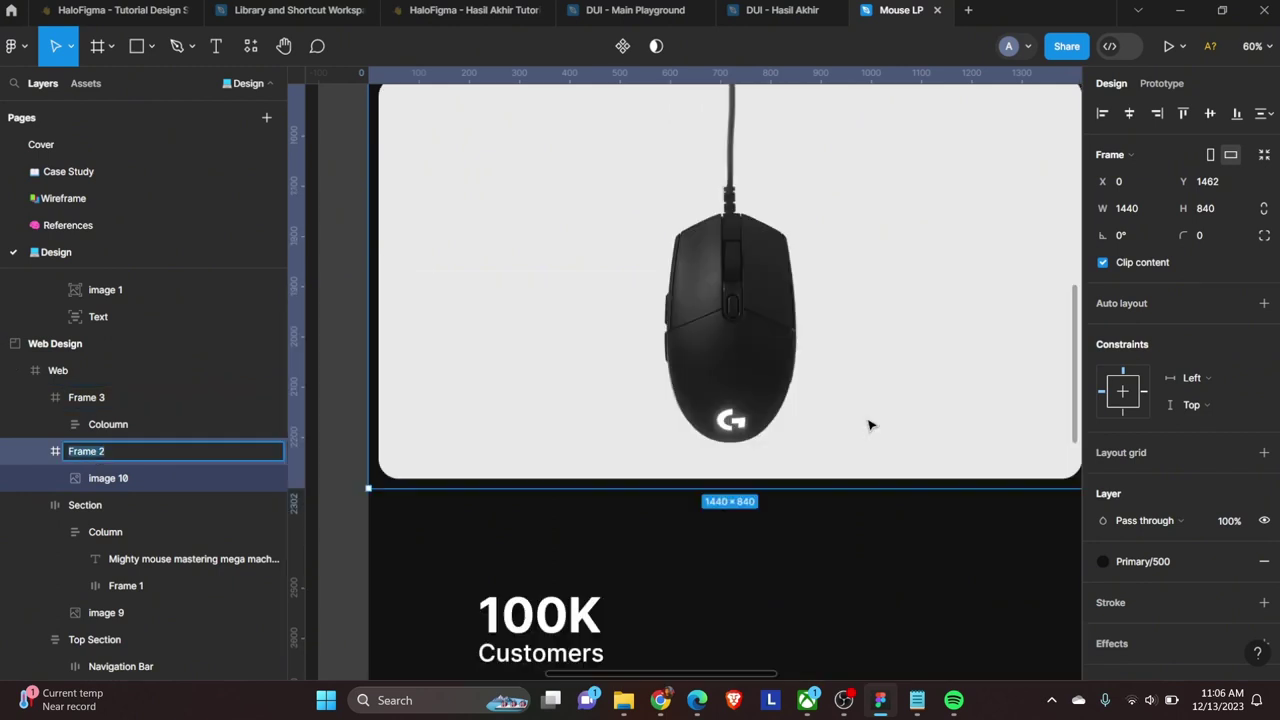
scroll(622, 491, "down", 2)
type("Section")
key("Return")
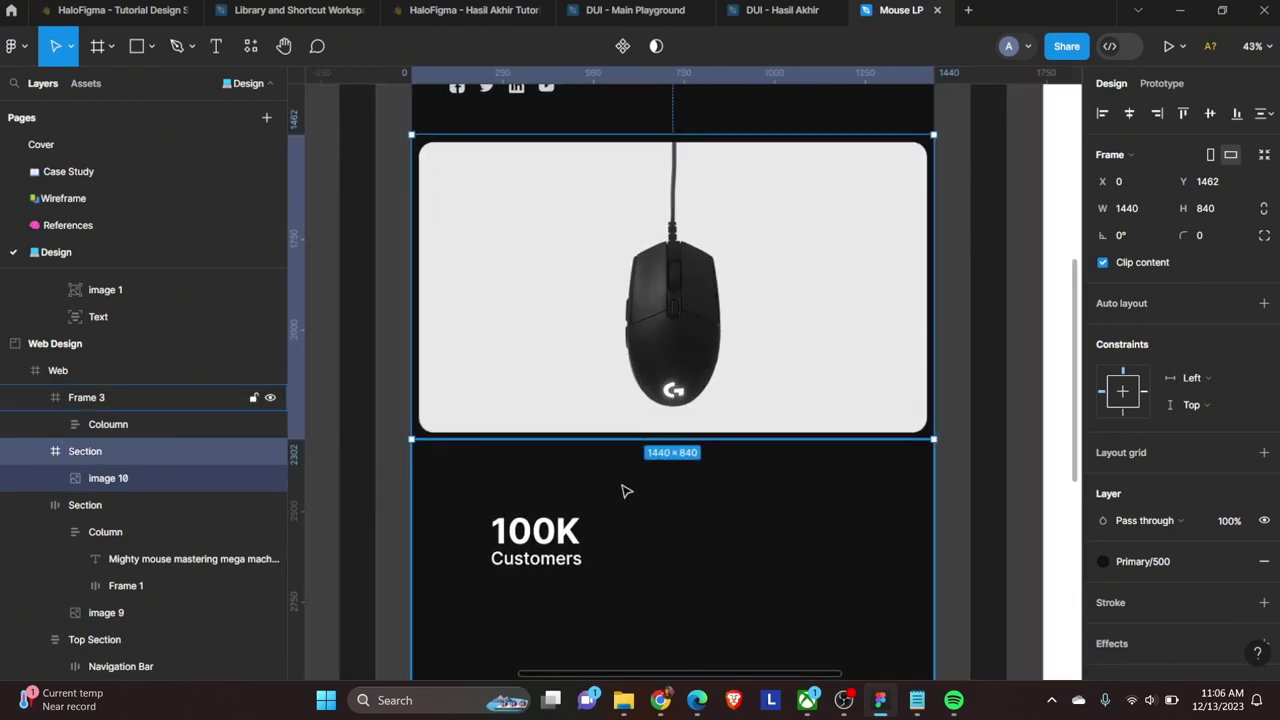
key("shift+a")
Step: Duplicate the 100K Customers column below the original
scroll(556, 372, "down", 2)
left_click(556, 372)
double_click(556, 374)
scroll(556, 374, "up", 3)
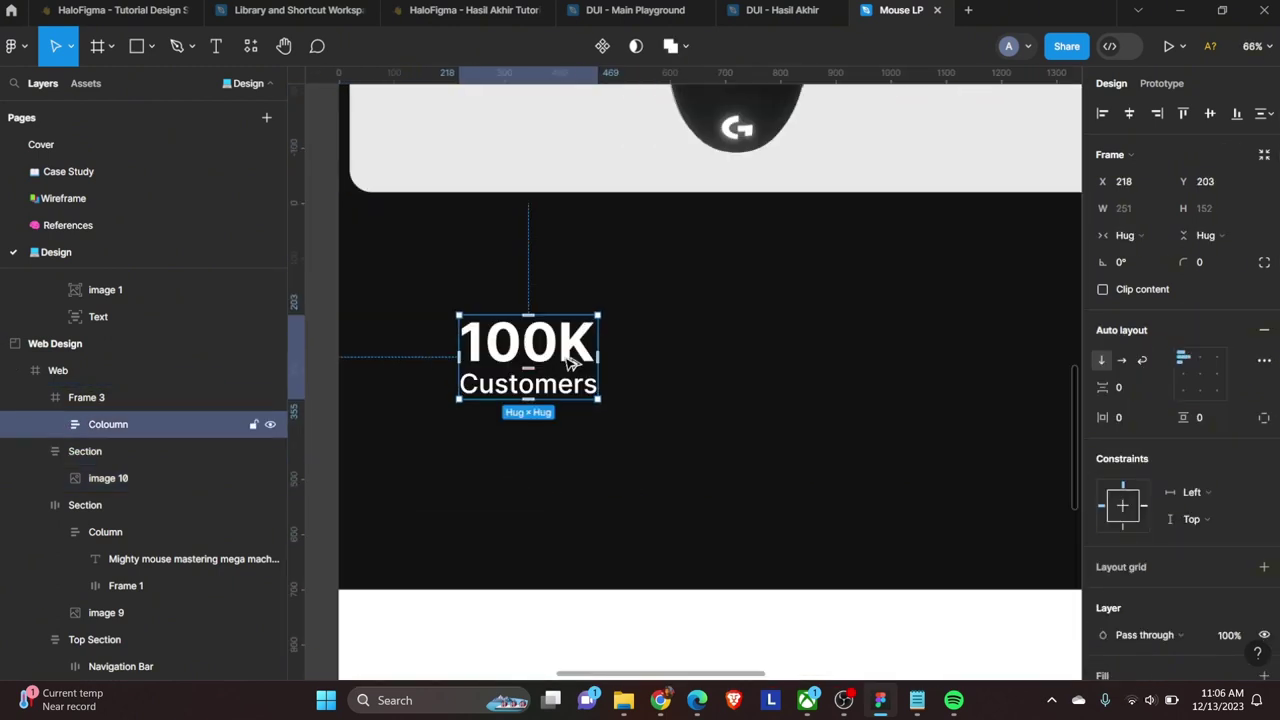
key("ctrl+d")
double_click(588, 347)
Step: Change the lower stat copy to read 500 Employees
type("100k")
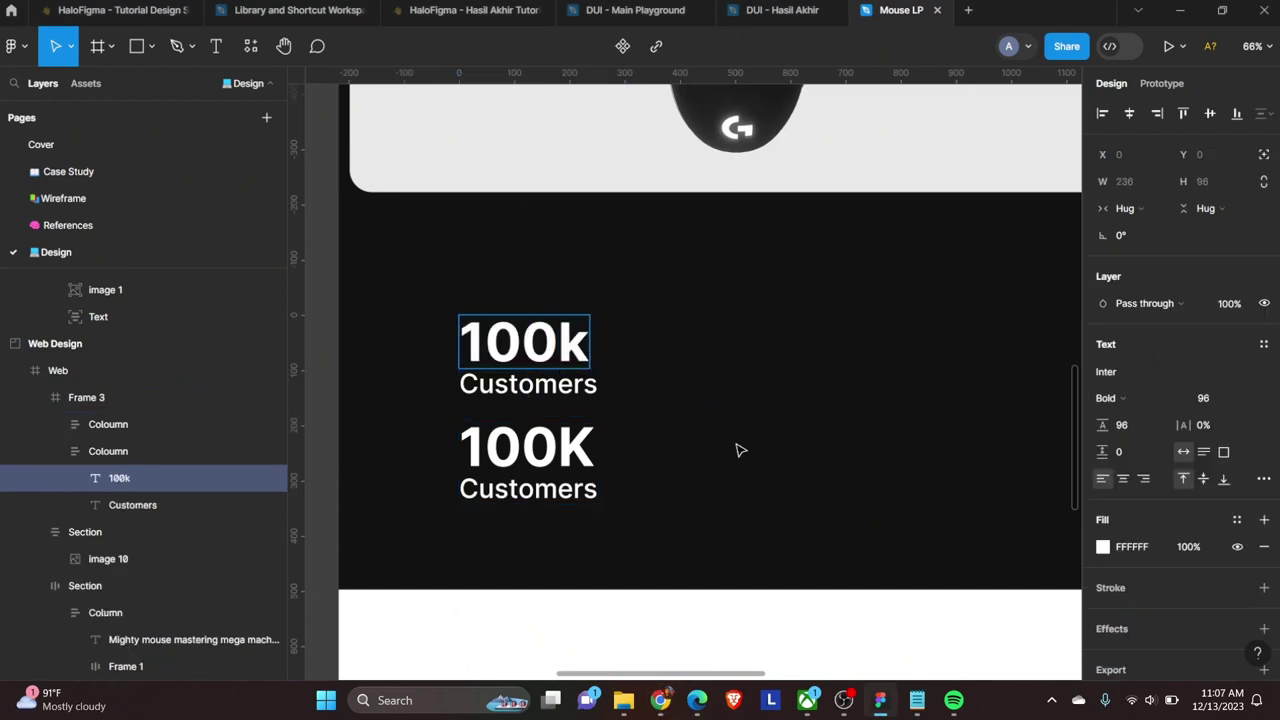
double_click(527, 447)
type("500")
left_click(535, 490)
double_click(535, 490)
type("Emplo")
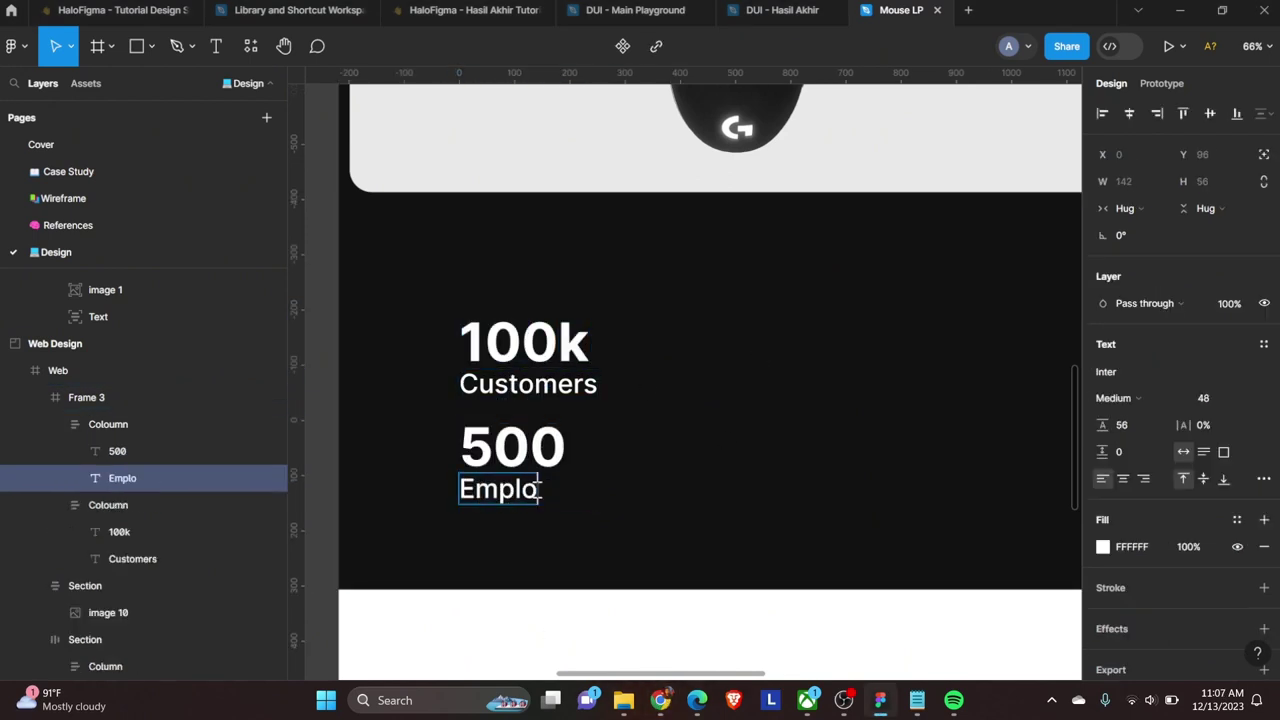
type("yees")
key("Escape")
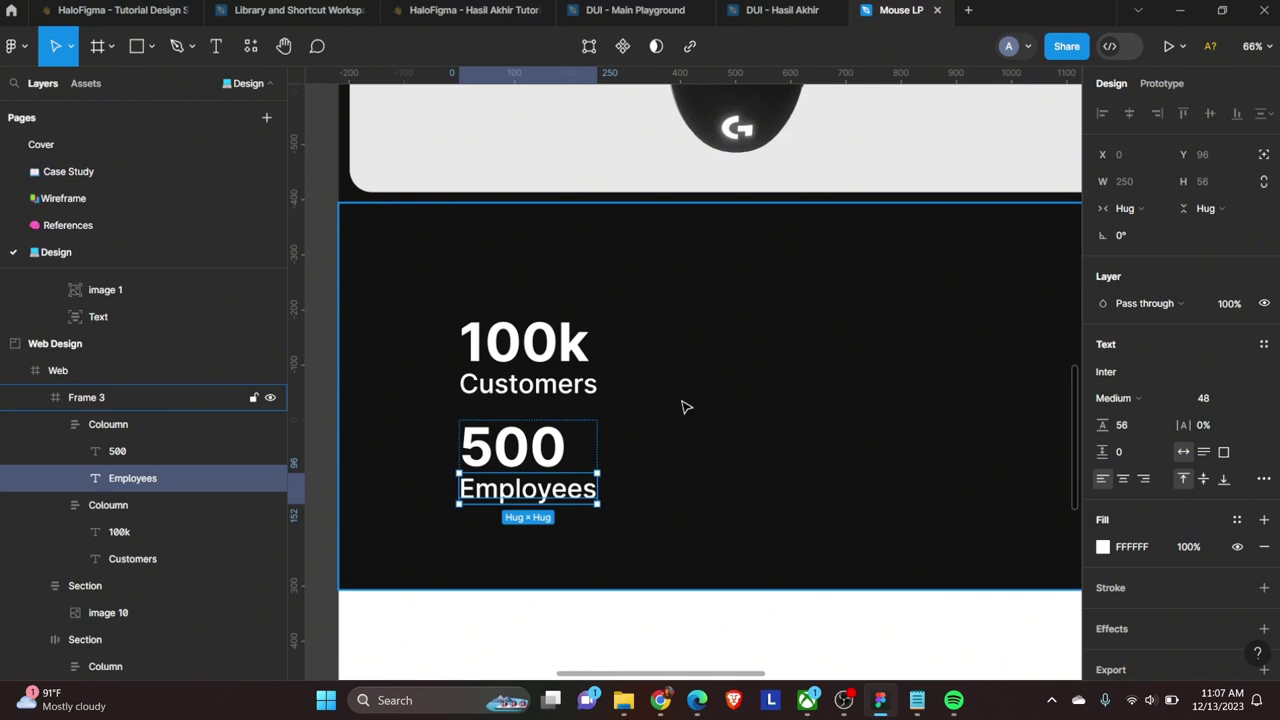
Step: Copy the 100k column to its right and change it to 15 Countries
key("Escape")
key("Escape")
left_click_drag(553, 378, 733, 378)
double_click(668, 342)
type("15")
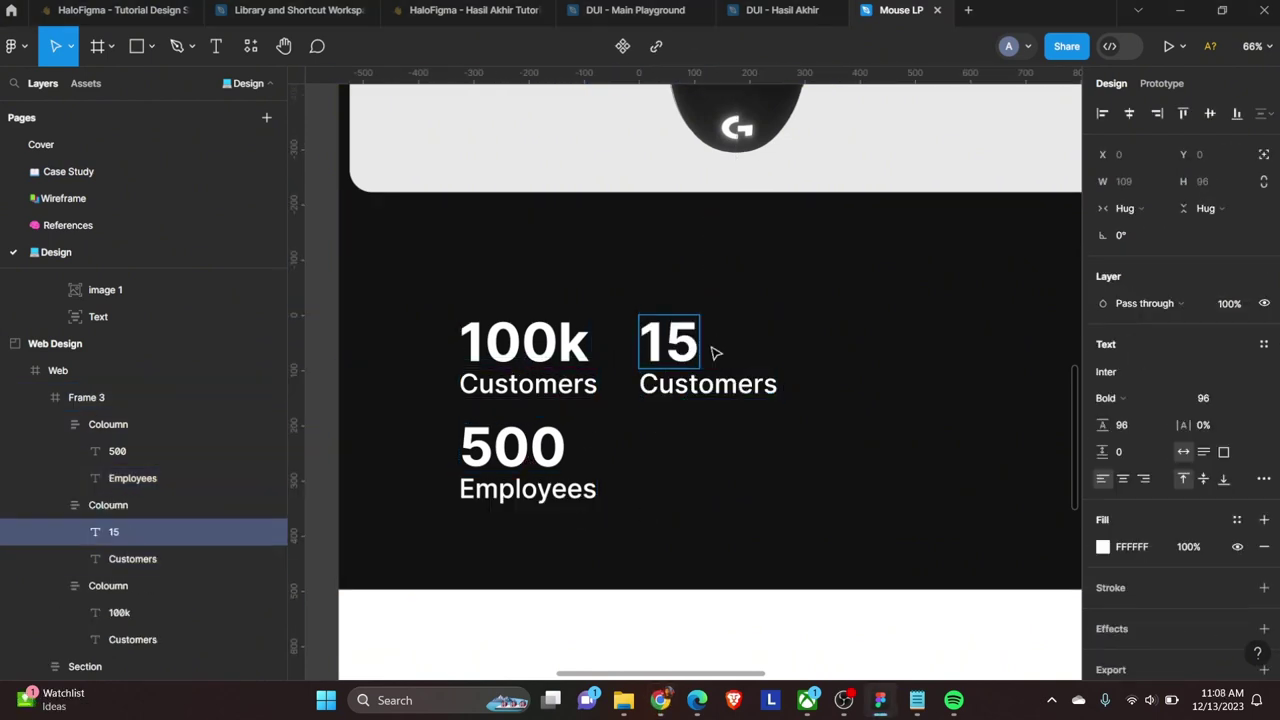
key("Escape")
key("Tab")
key("Return")
type("Countries")
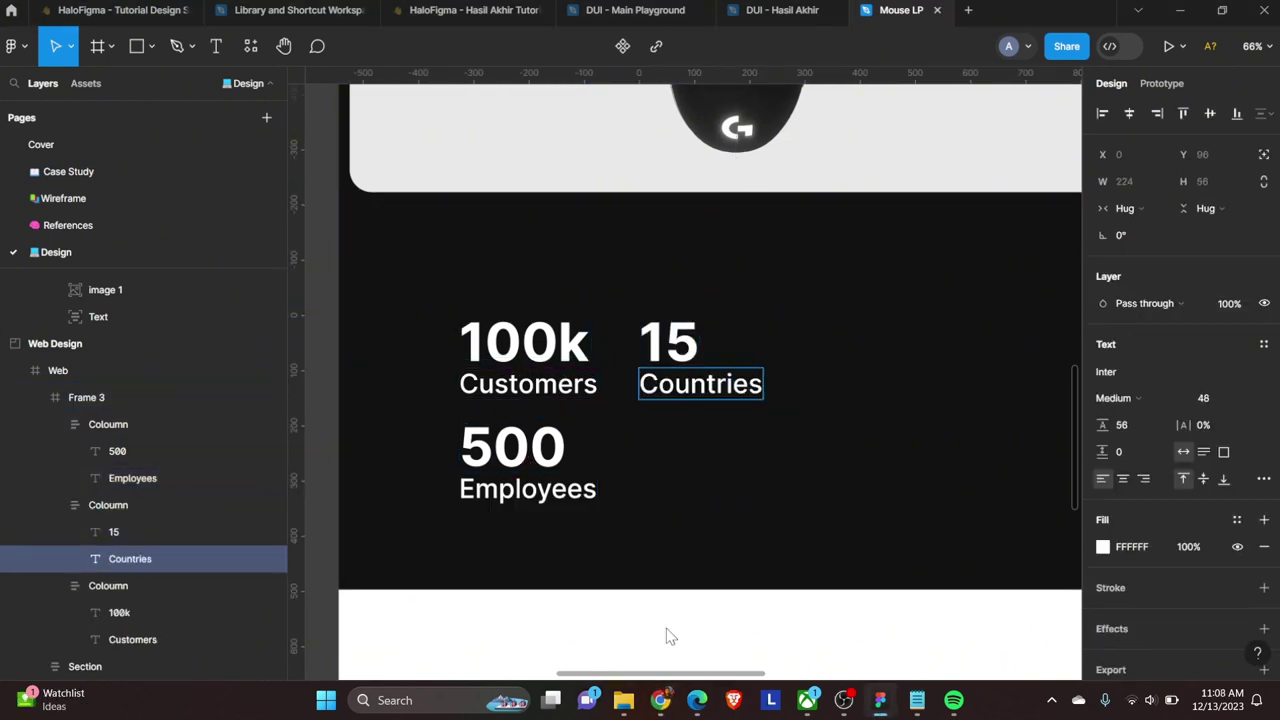
key("Escape")
Step: Place a copy of the 15 Countries column beside 500 Employees and change it to Infinity Possibilities
left_click_drag(720, 363, 752, 466)
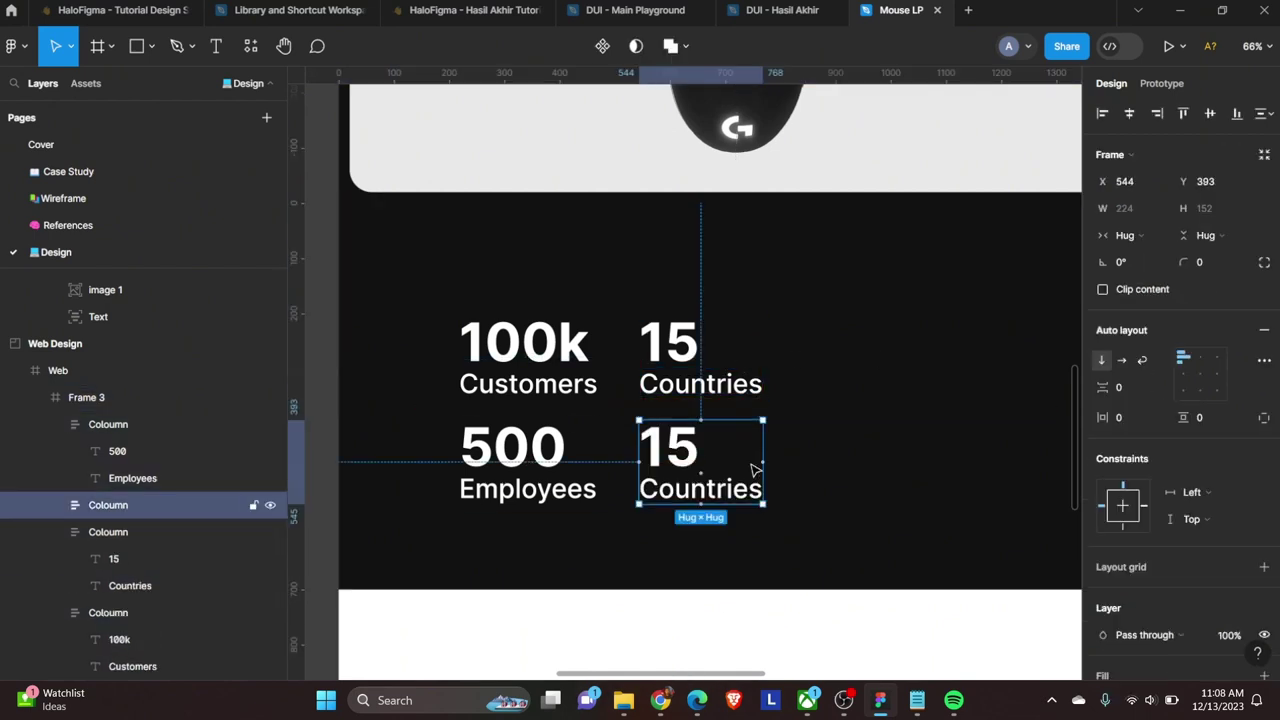
key("Return")
key("Return")
type("Infinities")
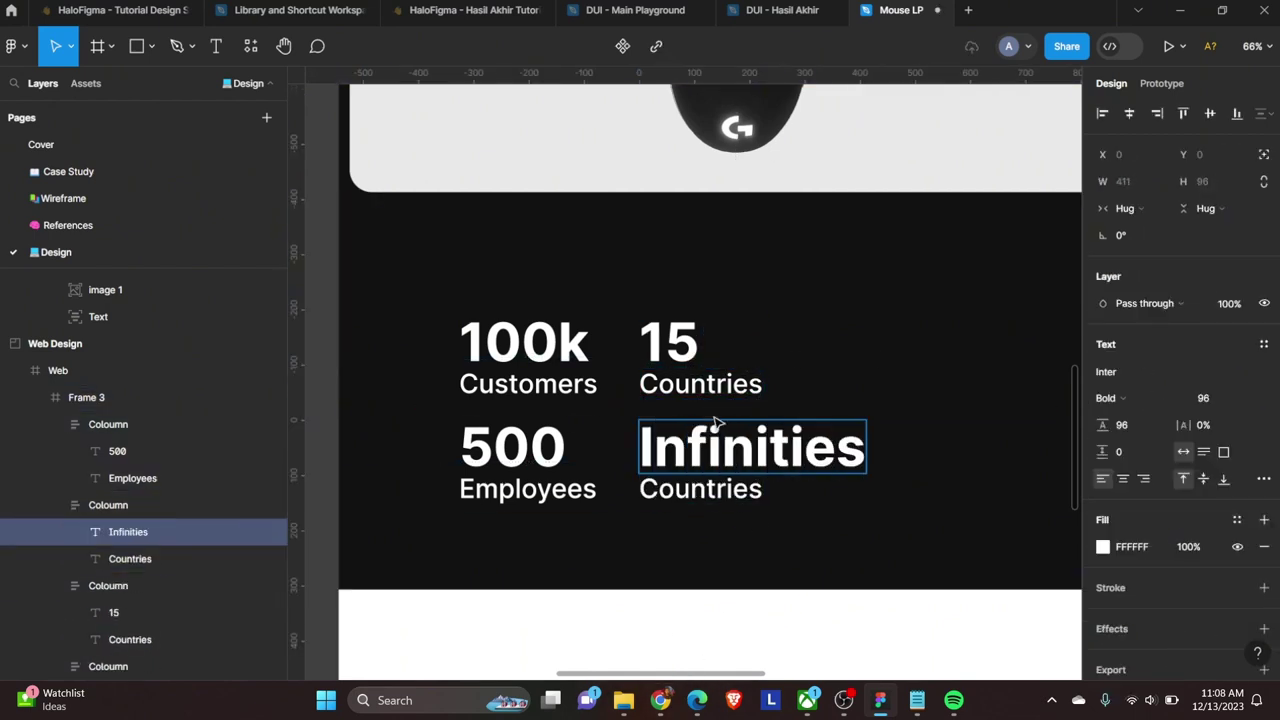
key("BackSpace")
key("BackSpace")
key("BackSpace")
type("y")
key("Escape")
key("Tab")
key("Return")
type("Possibiliti")
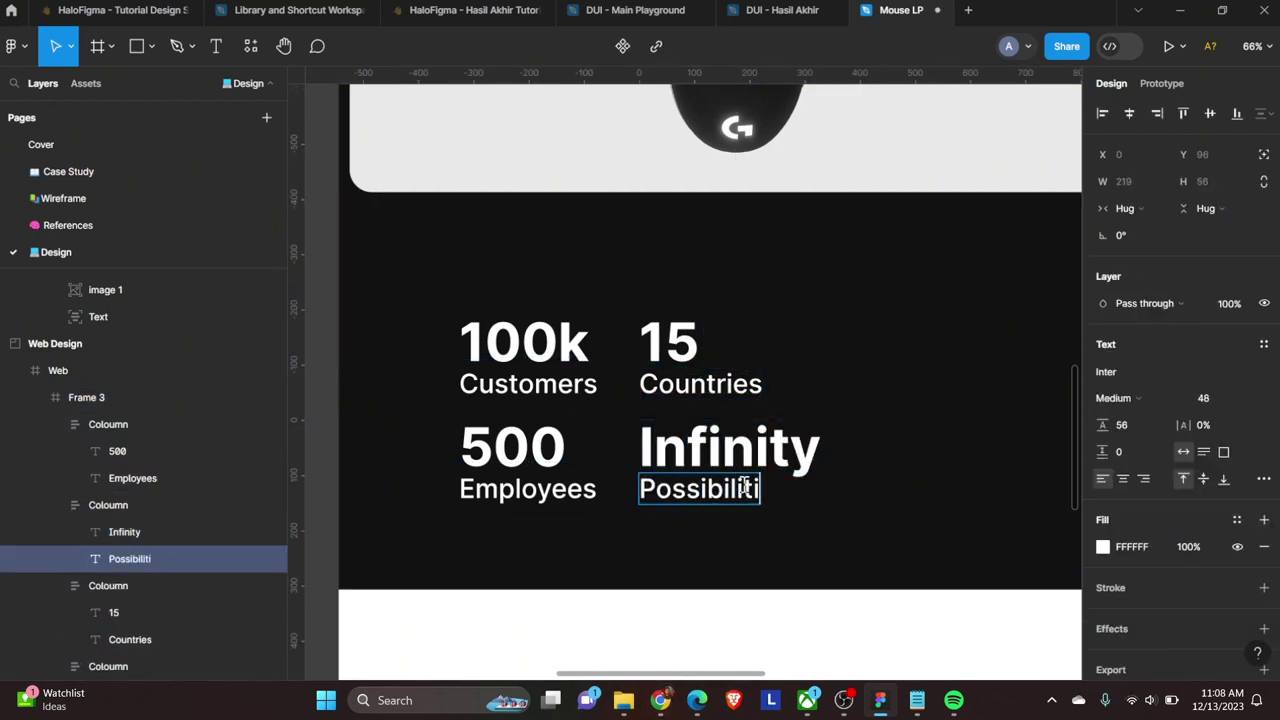
type("es")
left_click(540, 368)
left_click(697, 363, "shift")
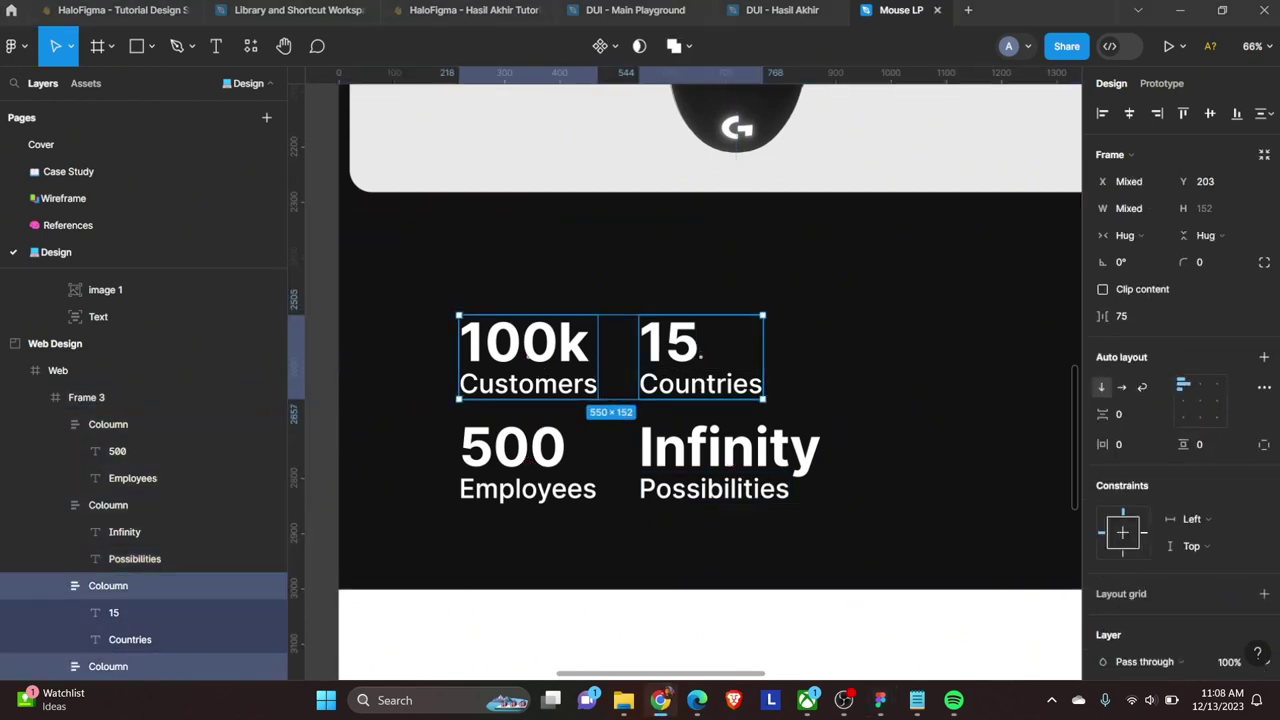
Step: Draw a stray rectangle below the stats, then undo it
key("Escape")
scroll(740, 531, "down", 5)
key("r")
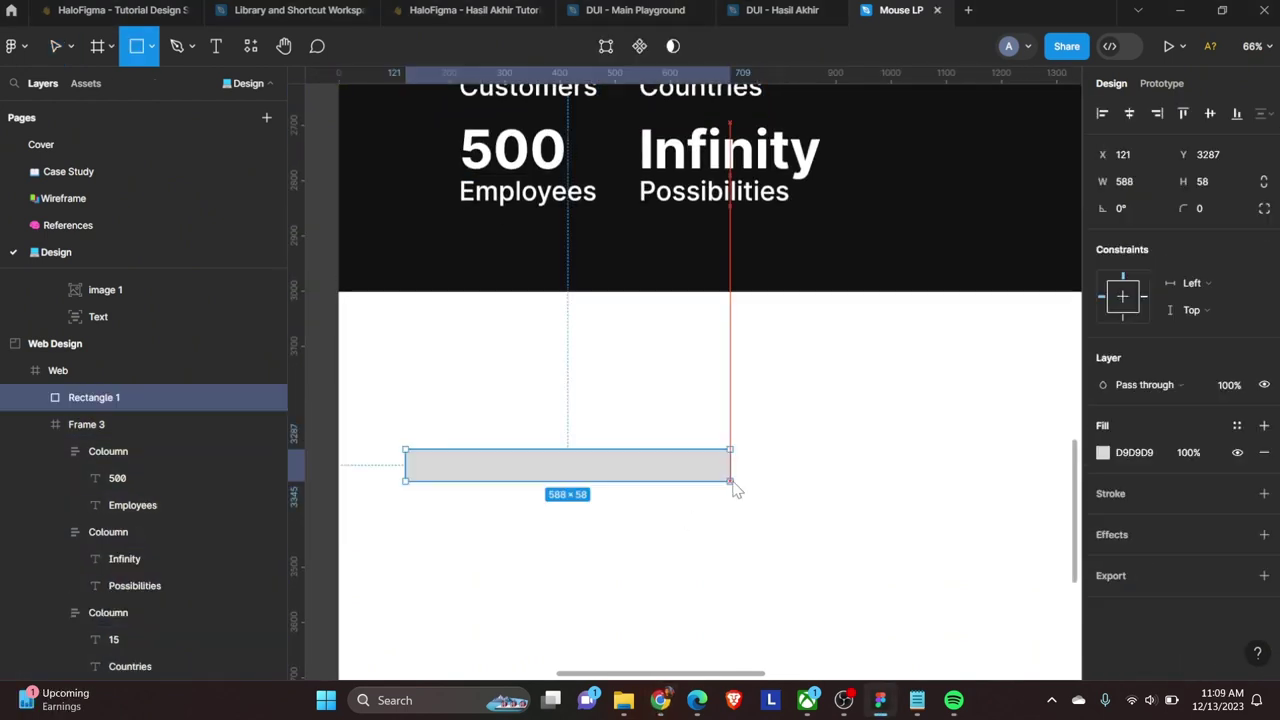
left_click_drag(403, 449, 891, 583)
scroll(563, 640, "up", 5)
key("ctrl+z")
key("ctrl+z")
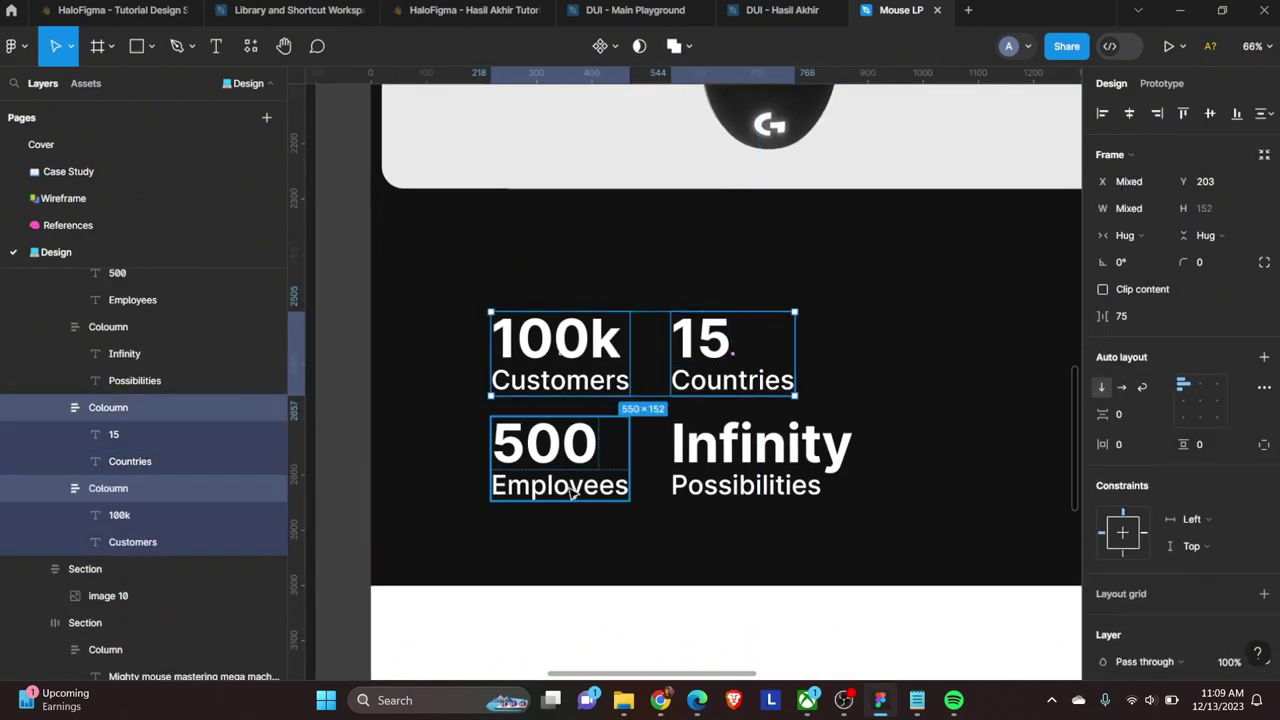
Step: Rename the 100k/15 and 500/Infinity stat columns to Card
key("ctrl+r")
type("Card")
key("Return")
left_click(755, 458, "shift")
key("ctrl+r")
type("Card")
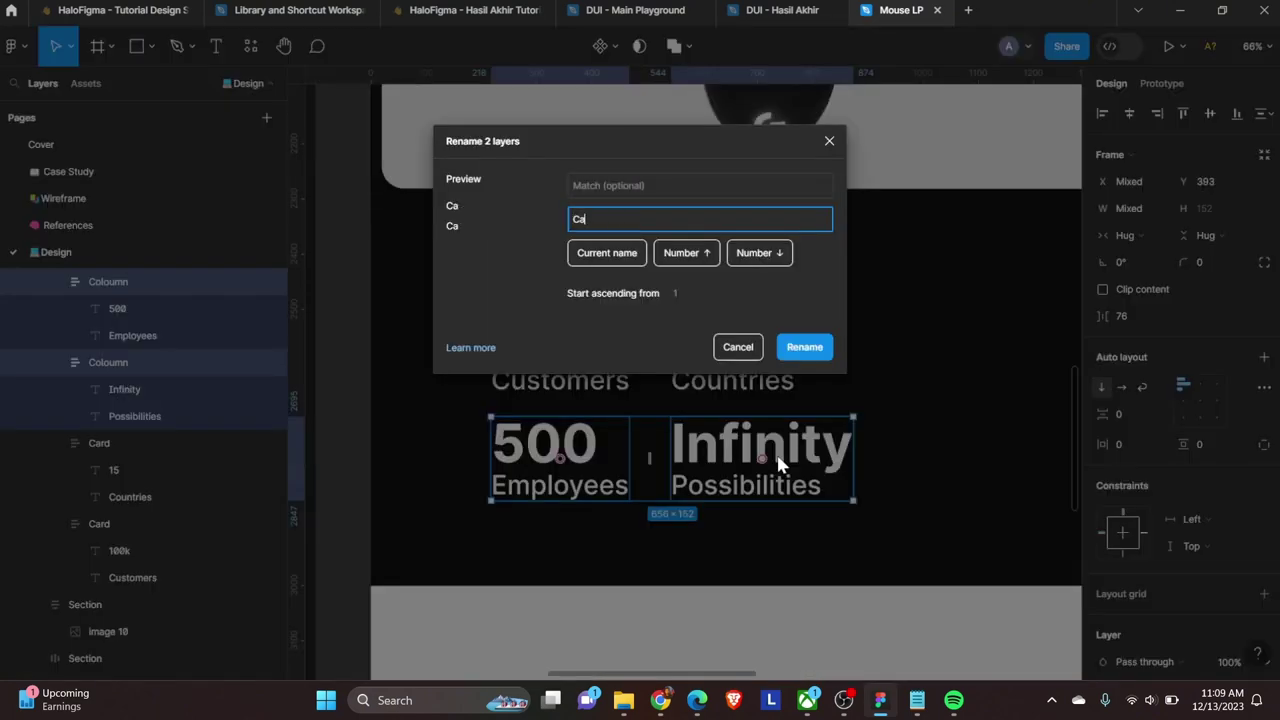
key("Return")
Step: Wrap the 100k and 15 cards in an auto-layout Row 1240 wide
left_click(555, 345)
left_click(730, 350, "shift")
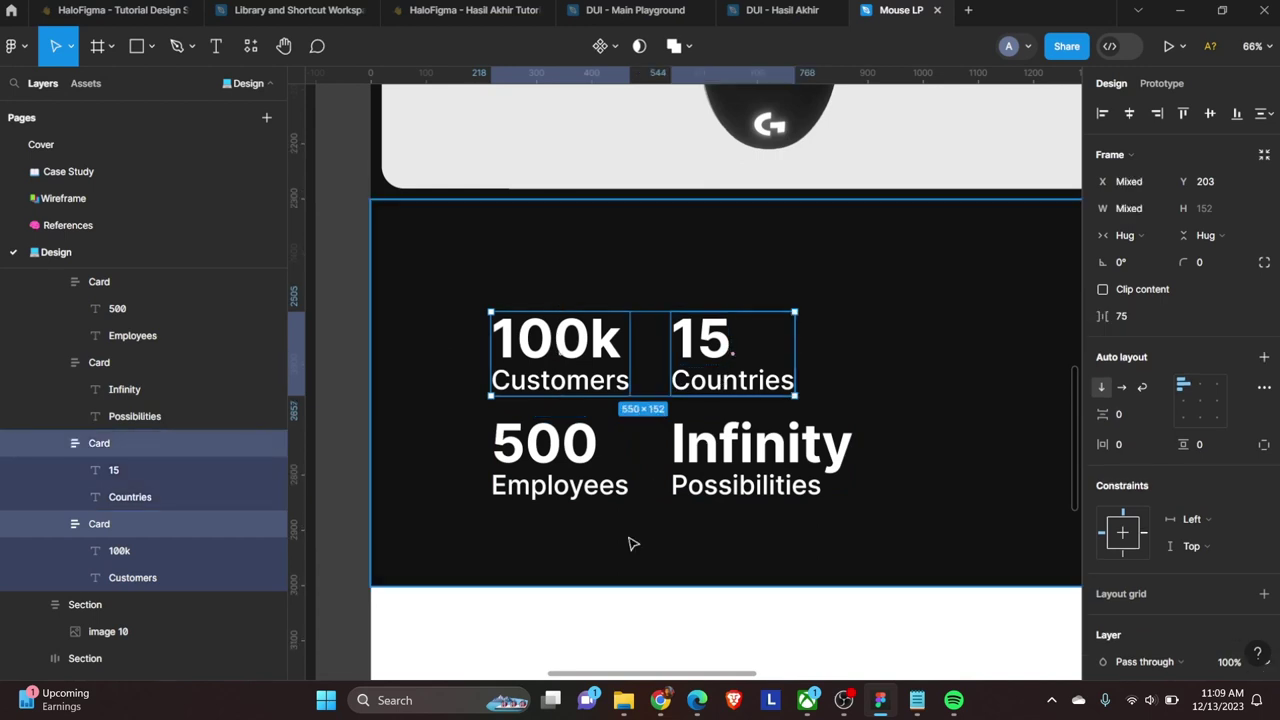
key("shift+a")
key("ctrl+r")
type("Row")
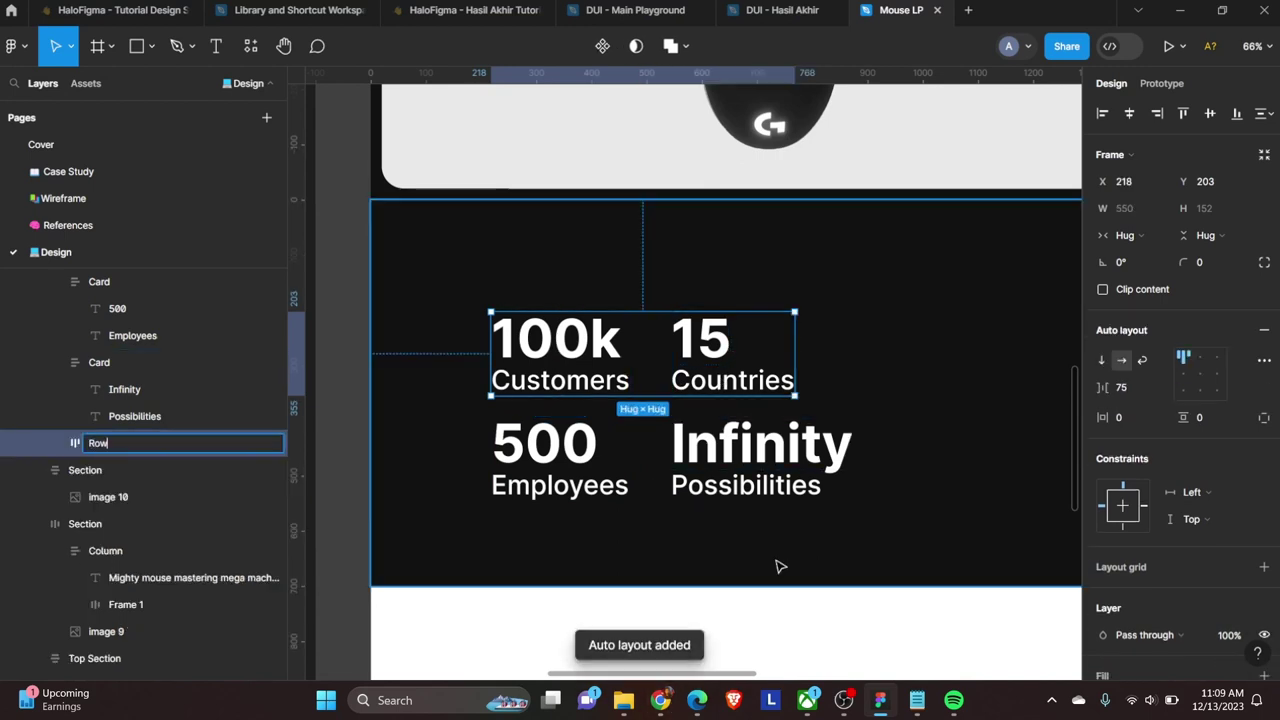
key("Return")
left_click(1127, 208)
type("1240")
key("Return")
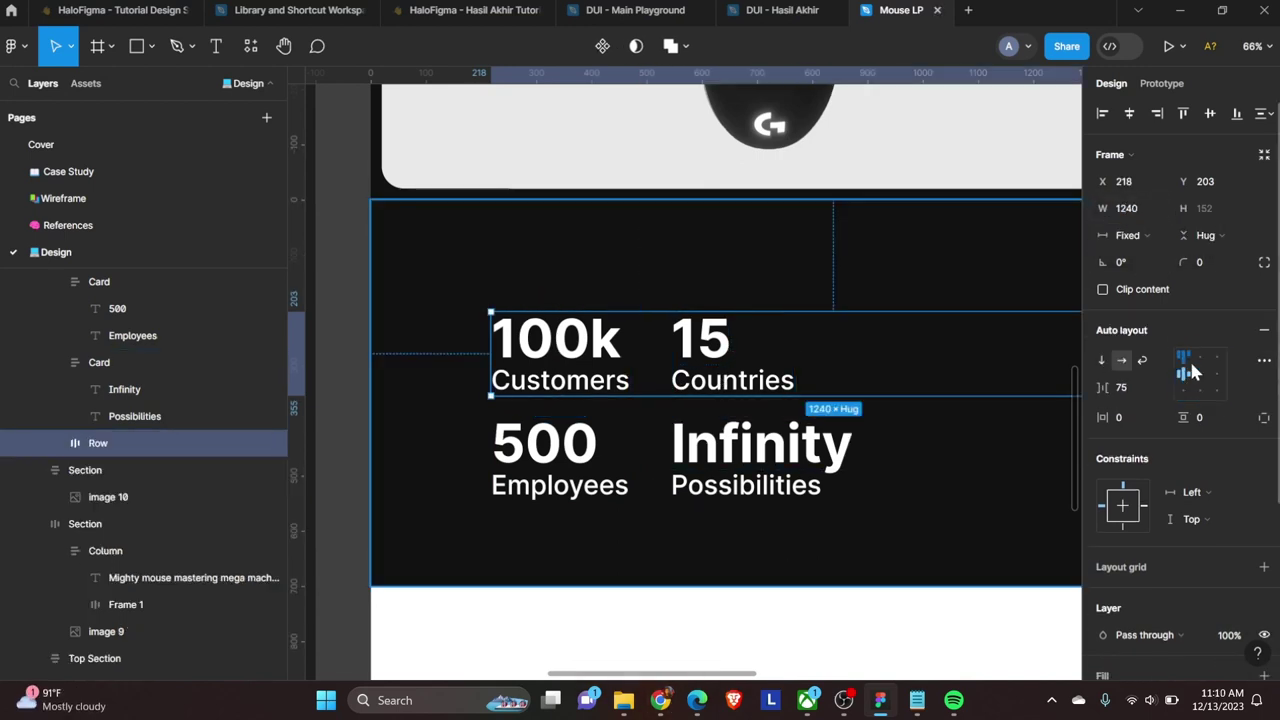
Step: Align the top row's cards to the left and set them to fill the row
double_click(1190, 370)
scroll(814, 500, "down", 3, "ctrl")
key("alt+a")
key("alt+h")
left_click(622, 521)
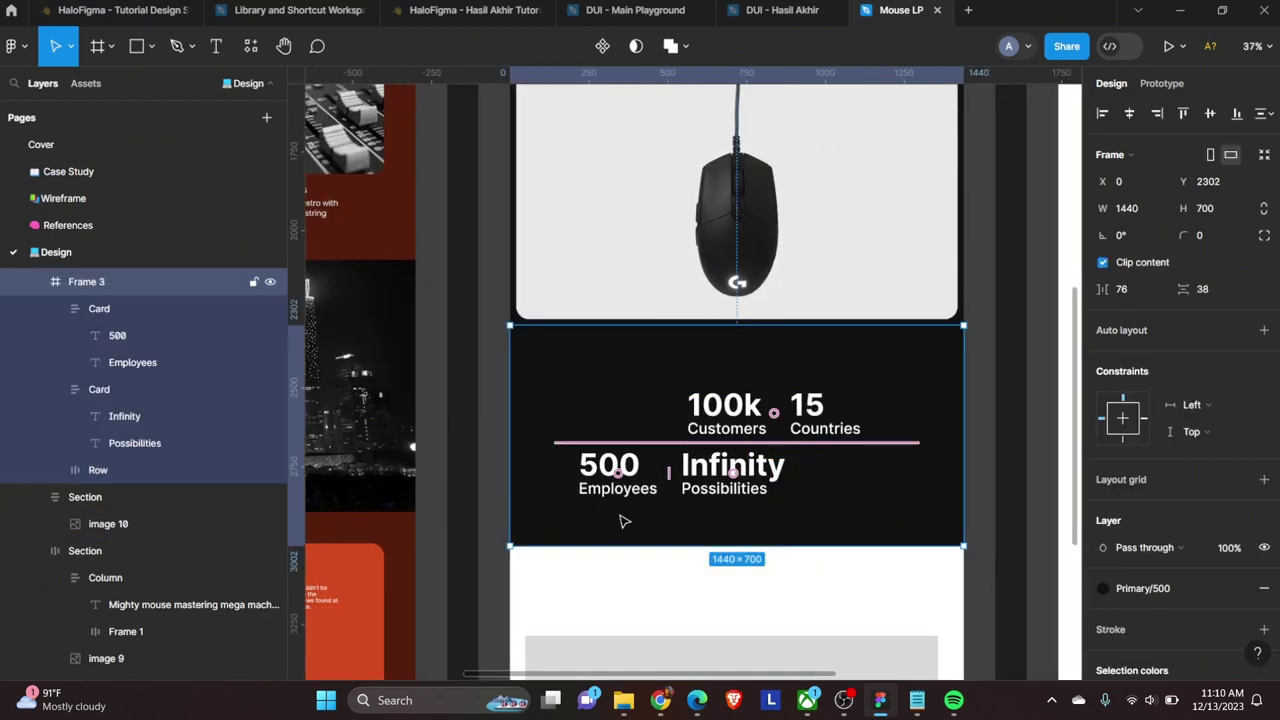
left_click(98, 470)
left_click(1185, 375)
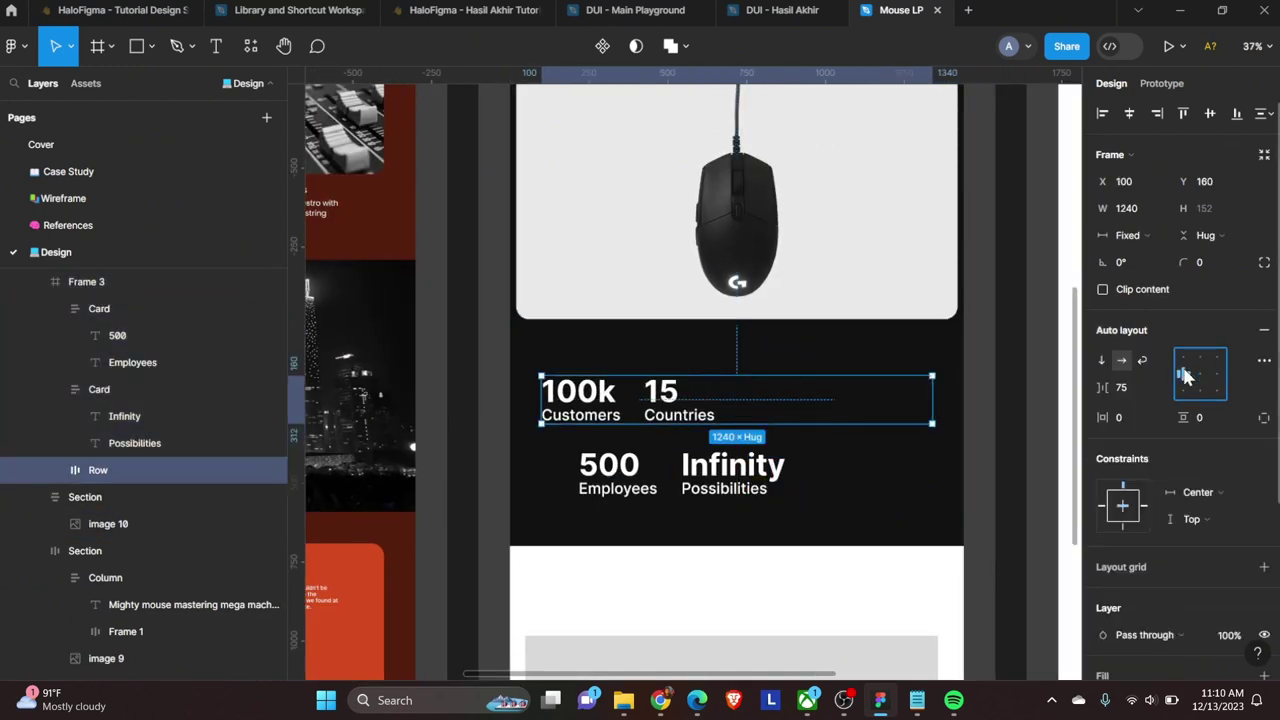
left_click(580, 400)
left_click(1128, 235)
left_click(1140, 254)
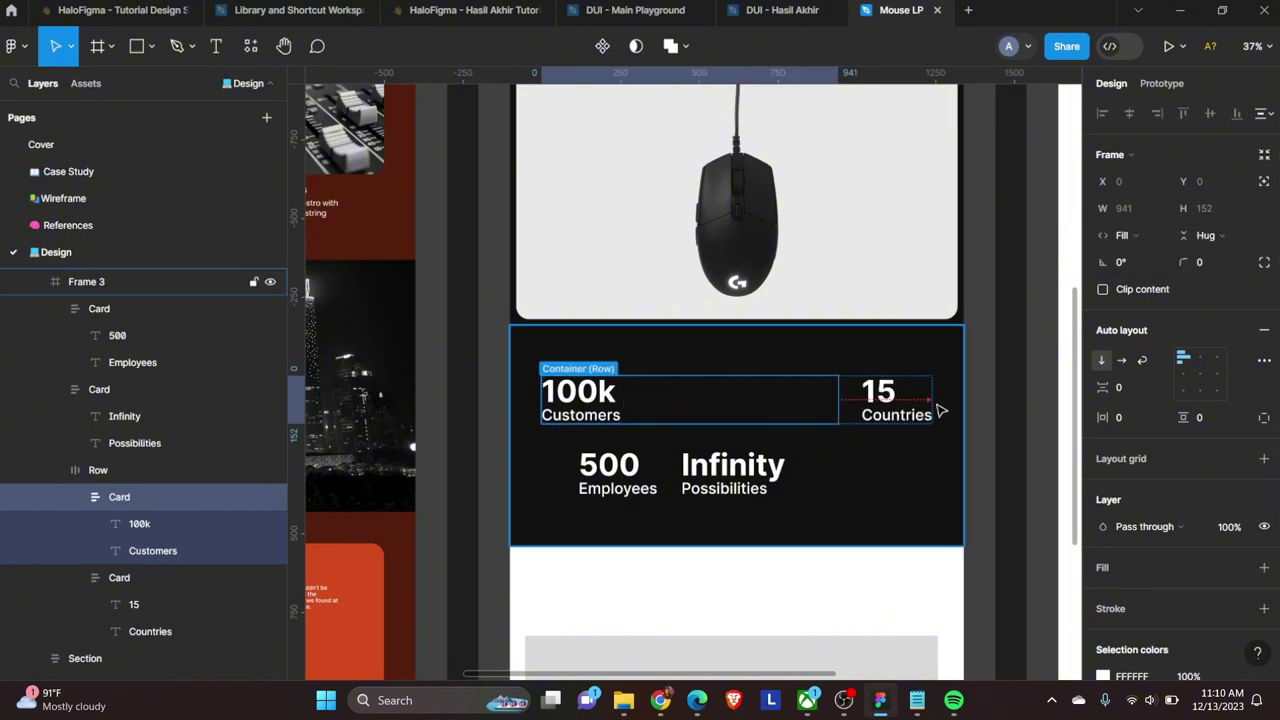
left_click(870, 400)
left_click(1128, 235)
Step: Wrap the 500 and Infinity cards in a second 1240-wide Row
left_click(99, 308)
left_click(99, 389, "shift")
key("shift+a")
double_click(98, 308)
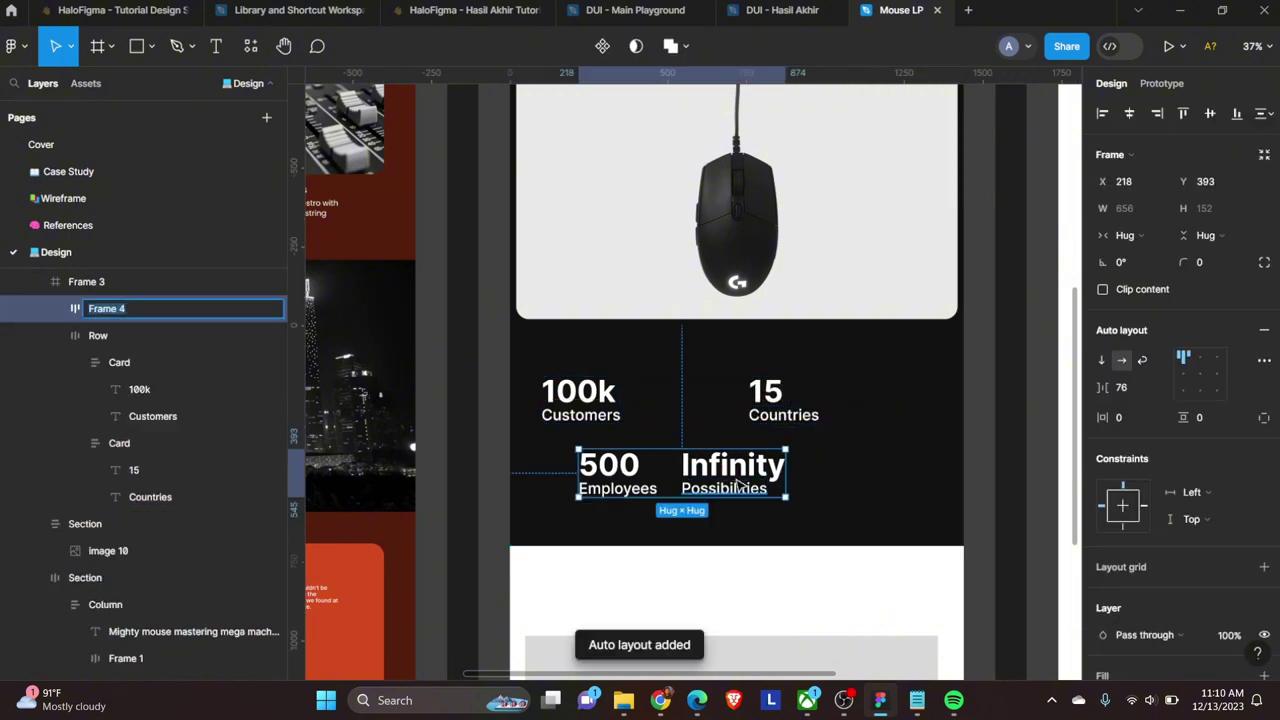
type("Row")
key("Return")
left_click(1125, 208)
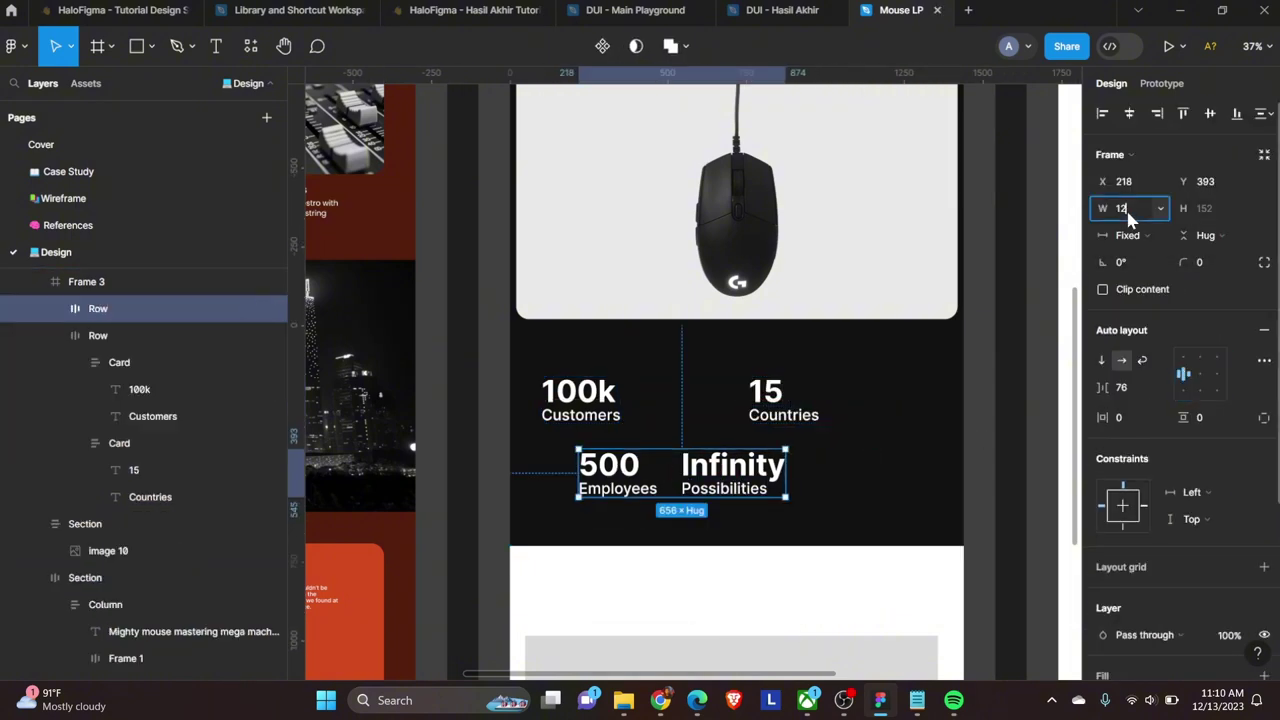
type("1240")
key("Return")
Step: Give both rows a gap of 20 between their cards
left_click(671, 420)
left_click(800, 449)
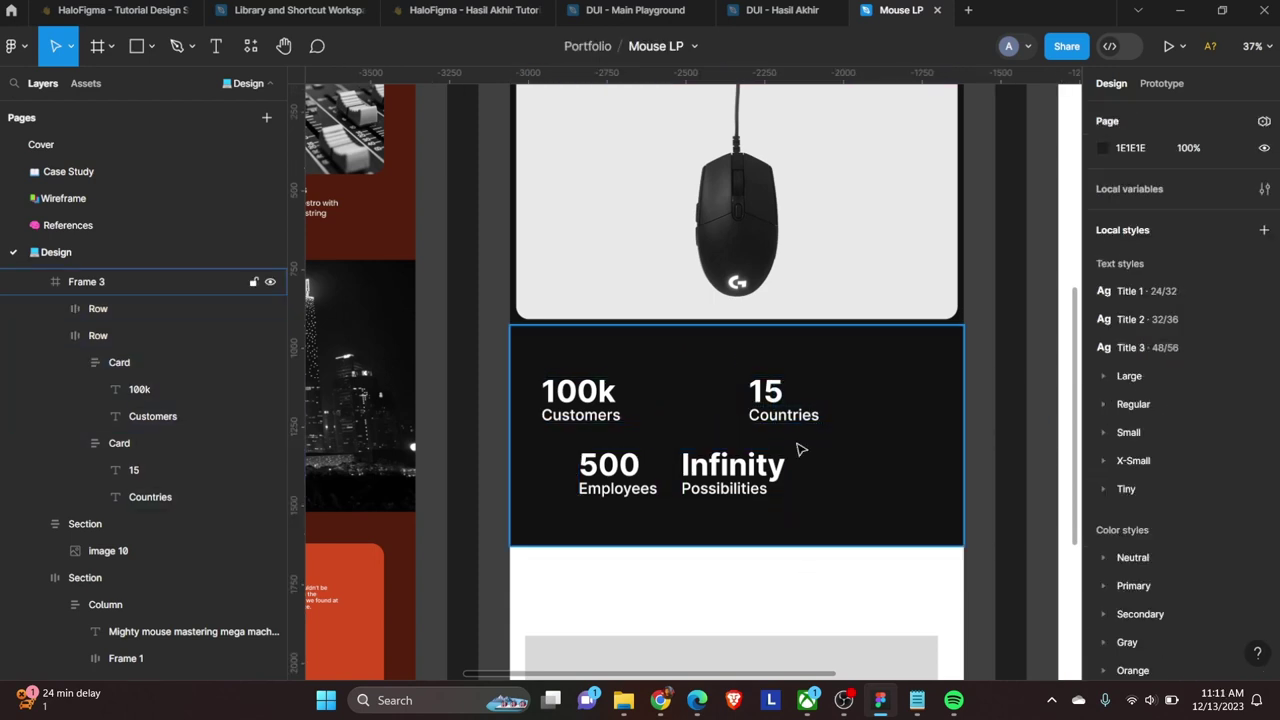
left_click(640, 400)
left_click(1121, 387)
type("20")
key("Return")
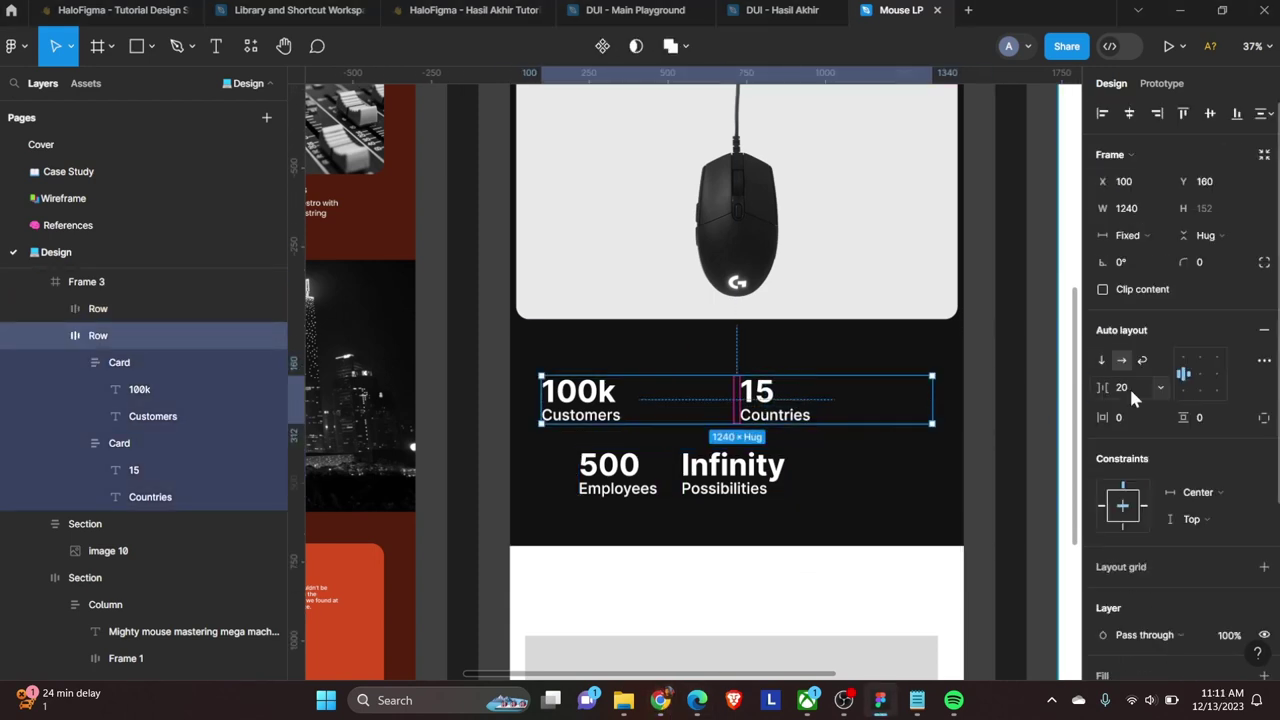
key("shift+Tab")
left_click(1121, 387)
type("20")
key("alt+a")
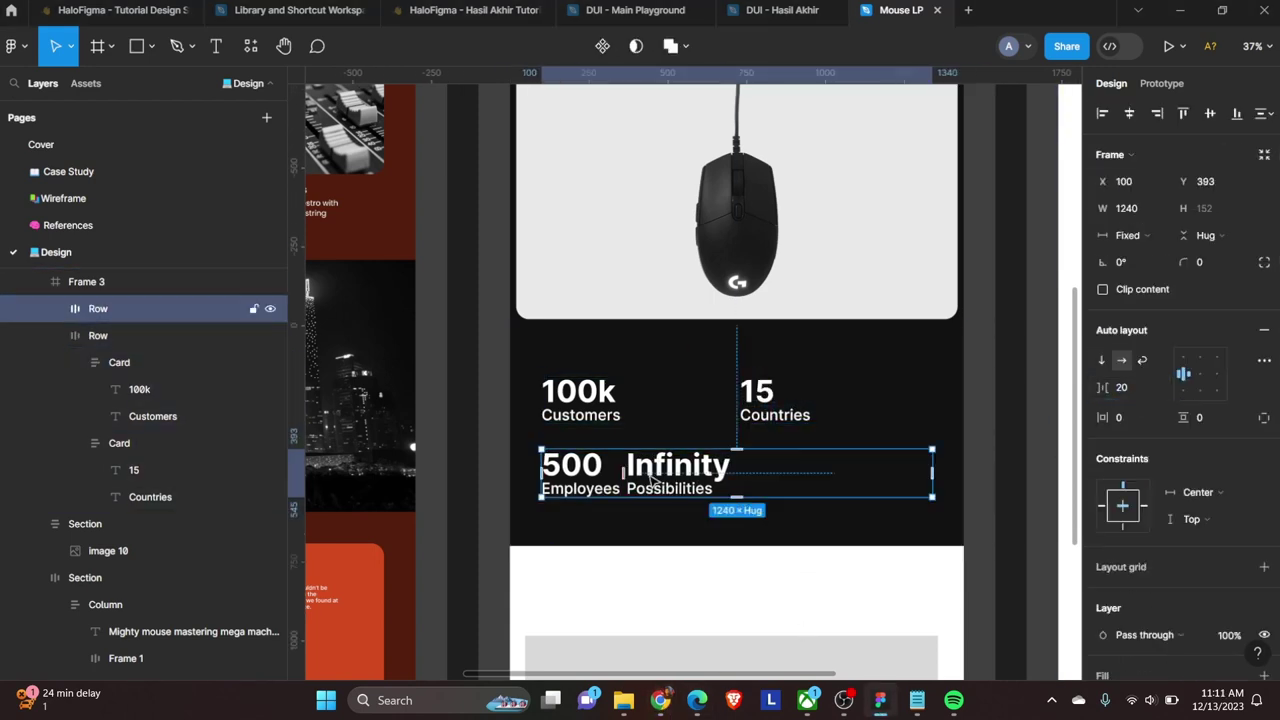
Step: Set the 500 card to Fill container in its row
left_click(690, 476)
left_click(575, 470)
left_click(1127, 235)
key("Escape")
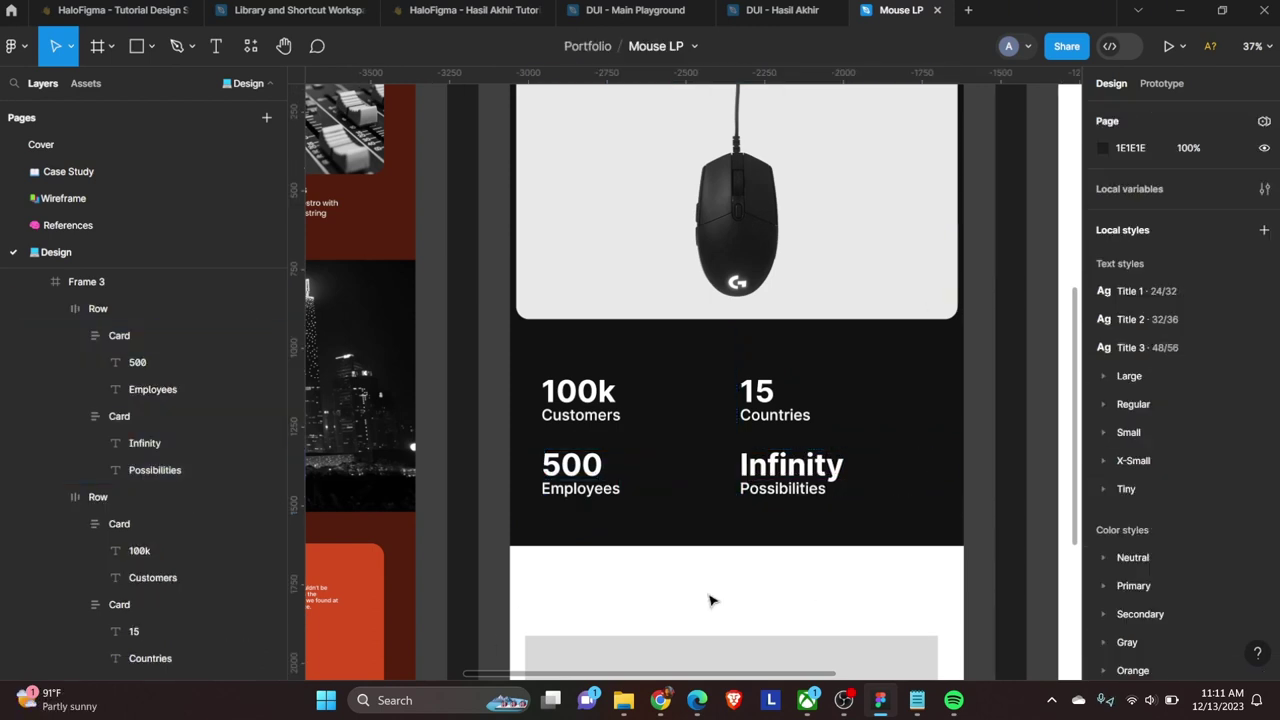
Step: Nudge the 500/Infinity row closer to the 100k row and check the spacing
left_click(709, 385)
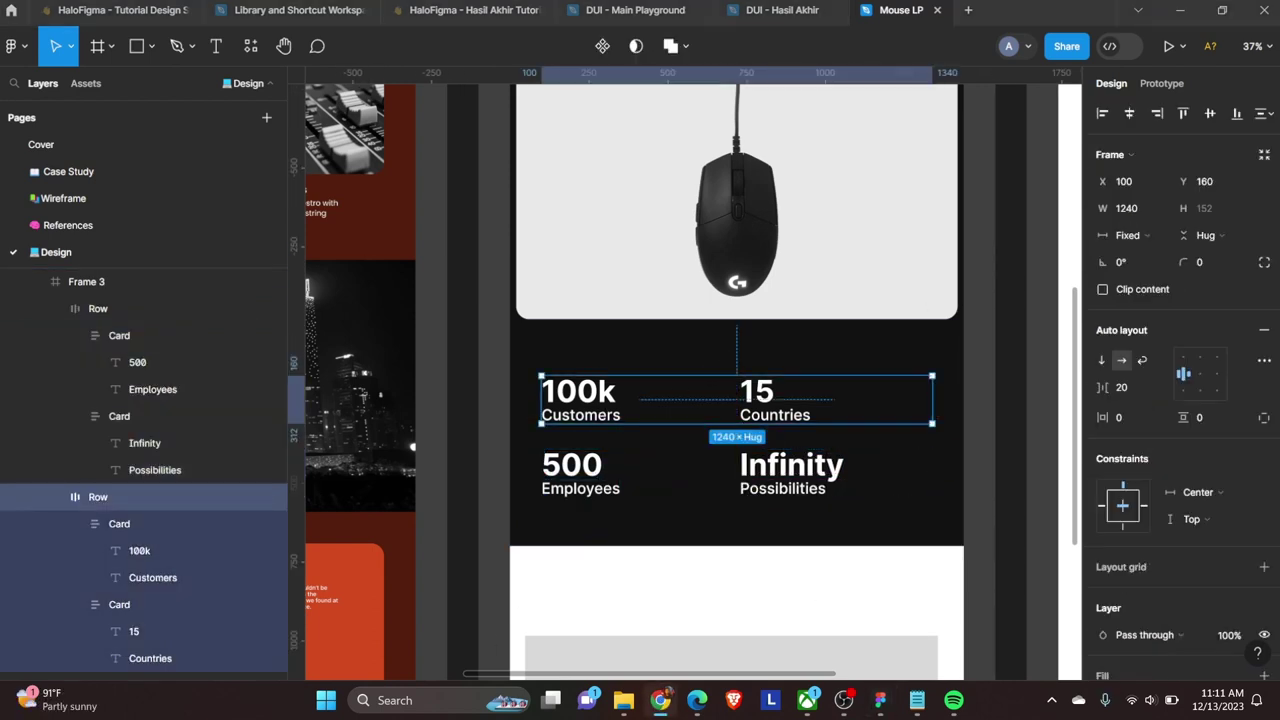
left_click(676, 468)
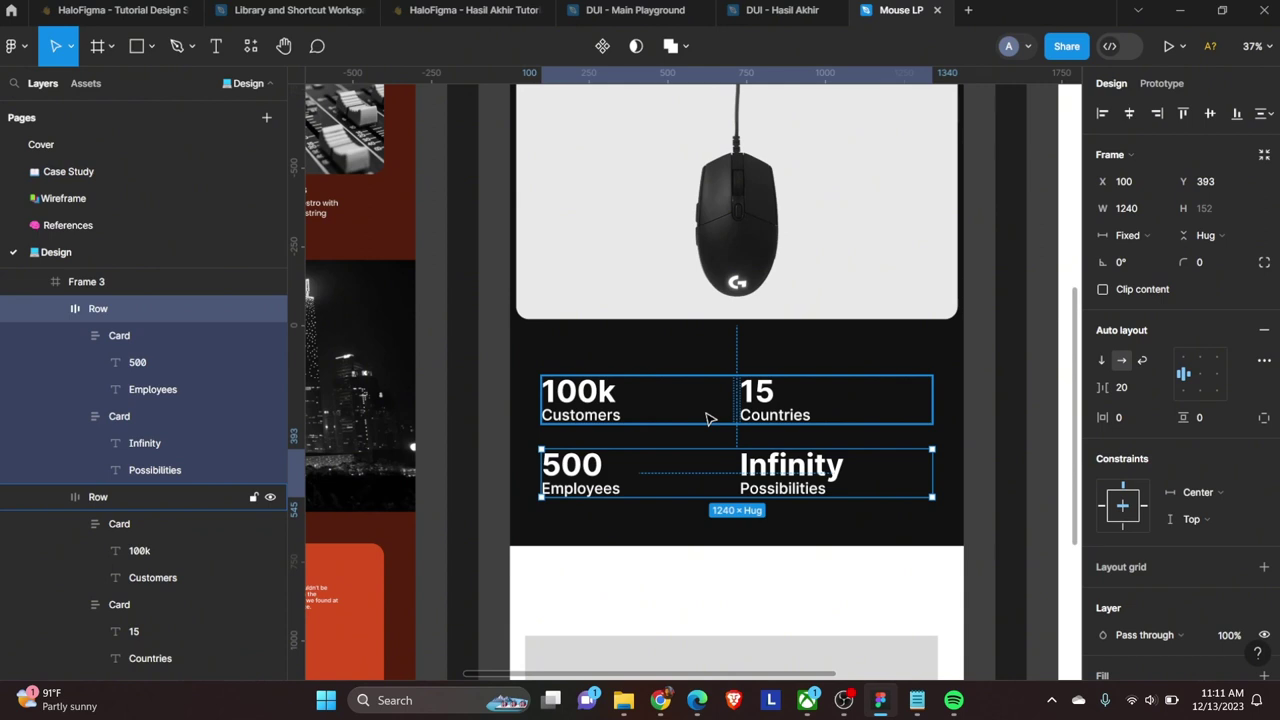
left_click_drag(706, 418, 708, 410)
key("Escape")
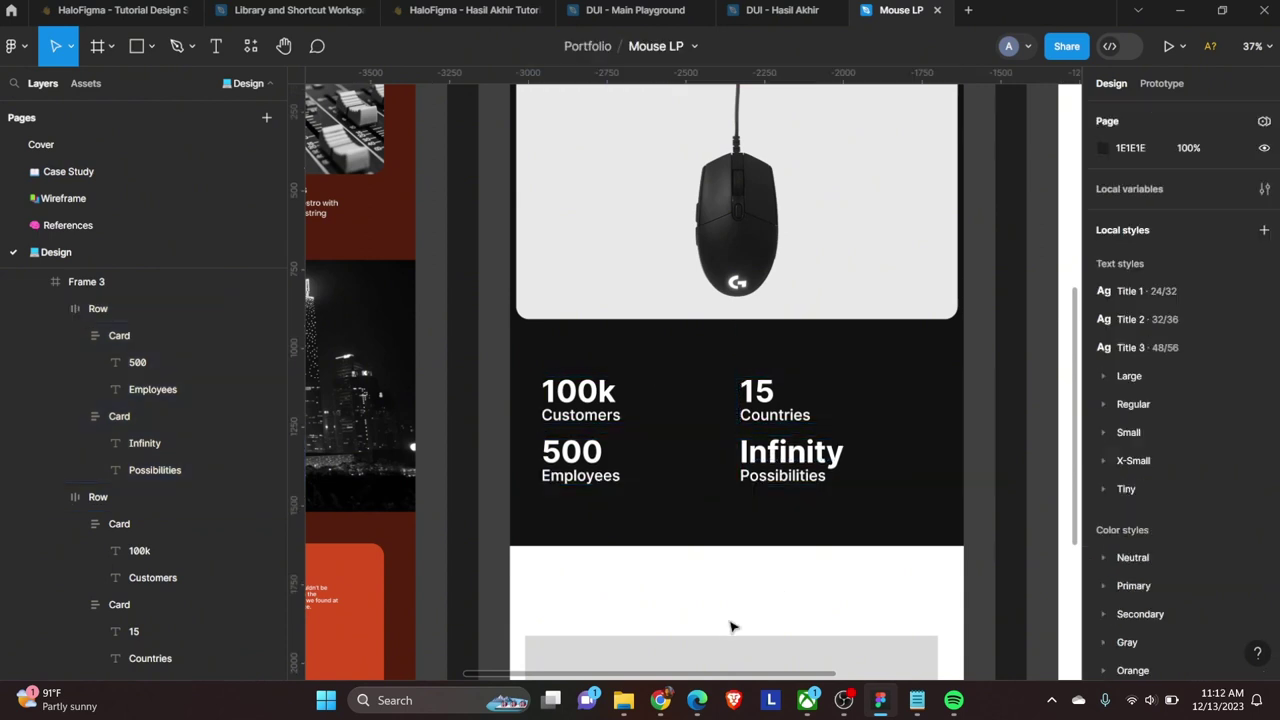
left_click(660, 400)
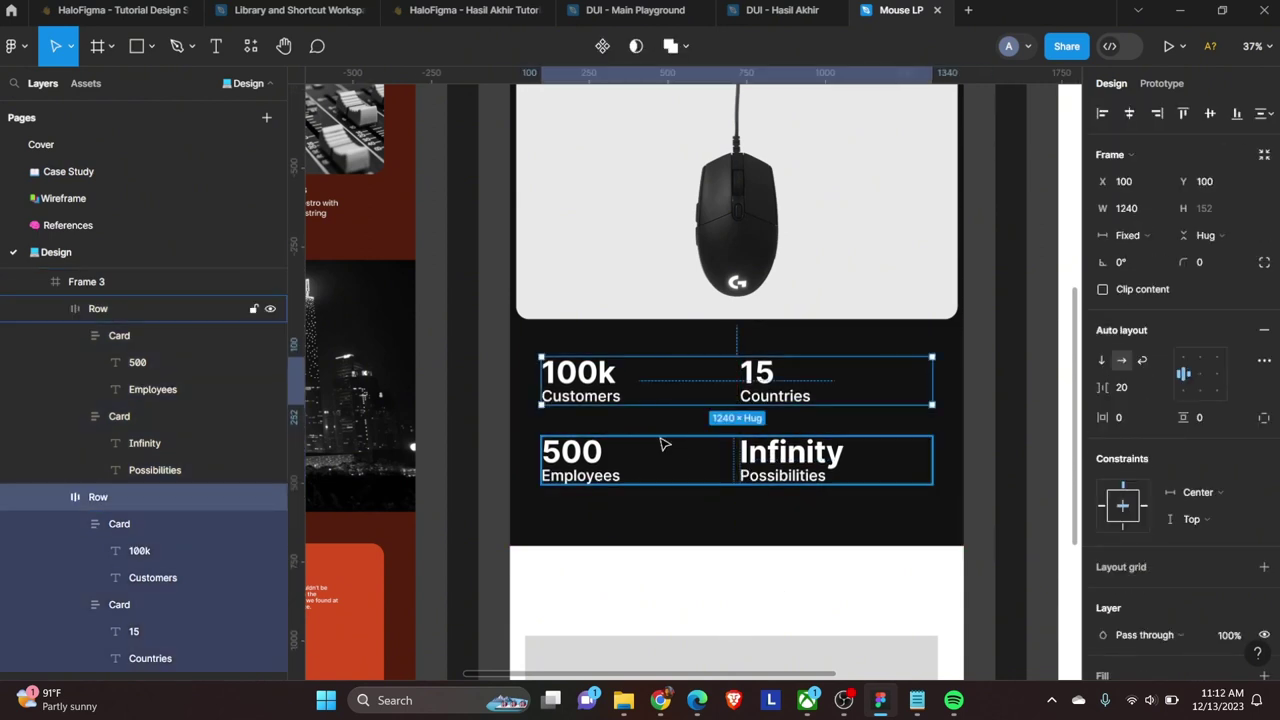
left_click(660, 444)
key("Escape")
left_click(760, 470)
key("Escape")
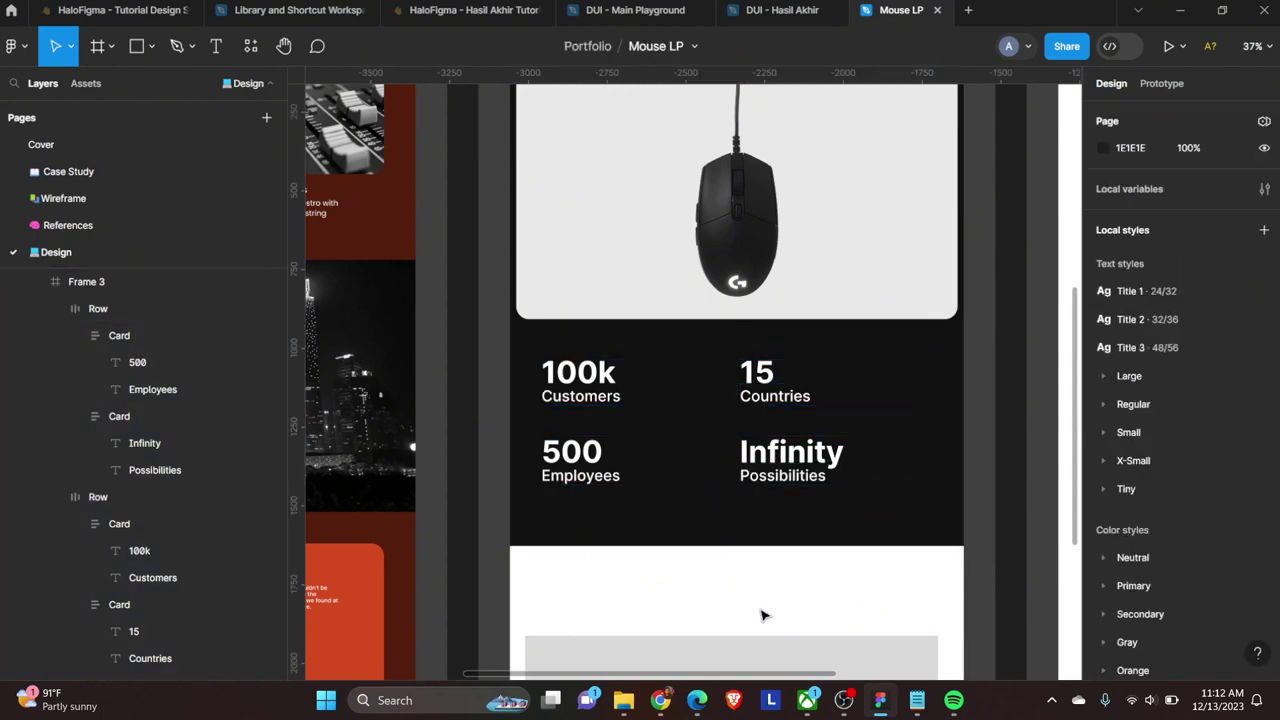
scroll(762, 615, "down", 2, "ctrl")
Step: Extend the web page frame downward and shift the grey rectangle lower
scroll(763, 611, "down", 2, "ctrl")
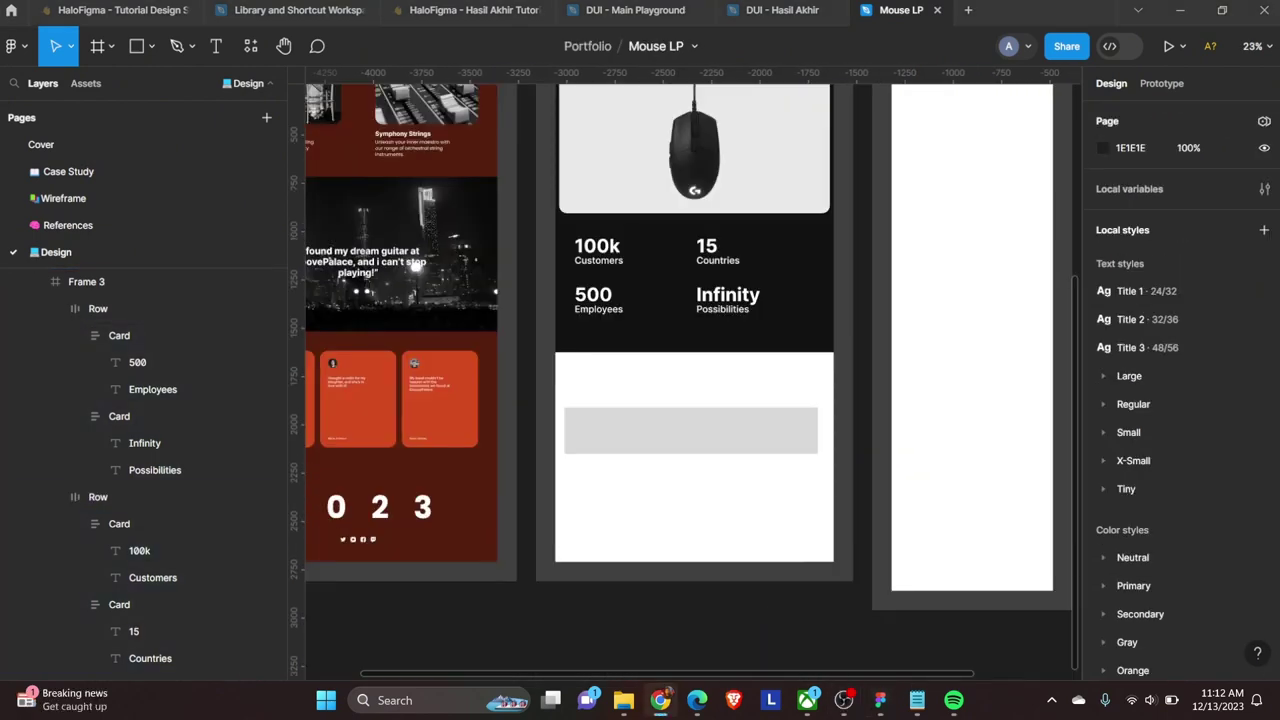
scroll(766, 409, "down", 1)
scroll(766, 409, "down", 3, "ctrl")
scroll(660, 300, "up", 1, "ctrl")
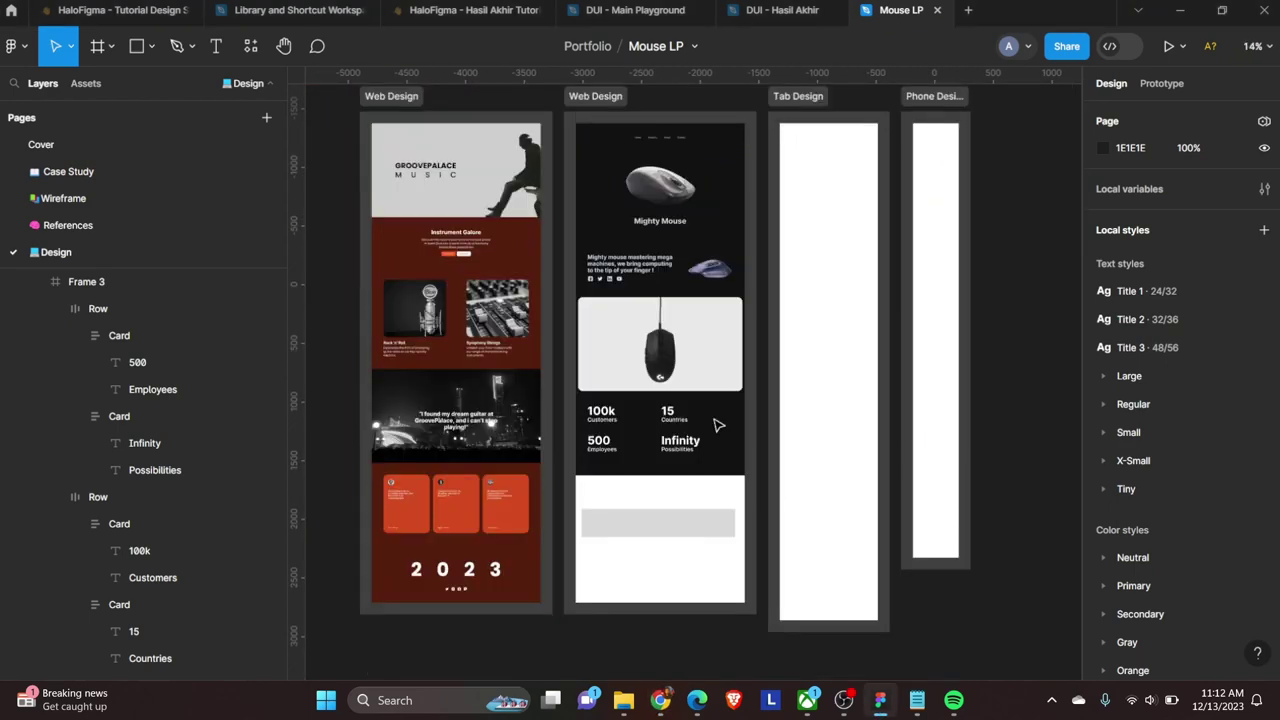
left_click(643, 444)
left_click_drag(643, 444, 643, 570)
left_click(694, 354)
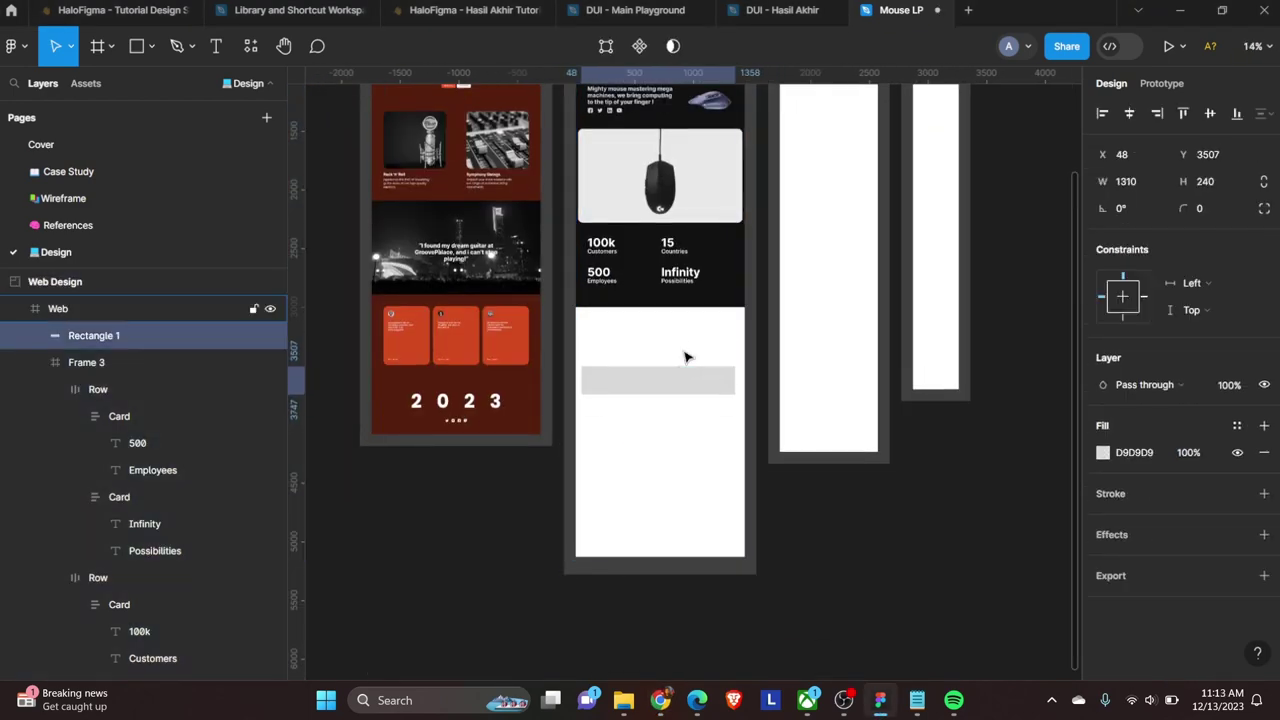
key("shift+Down")
key("shift+Down")
key("shift+Down")
key("shift+Down")
key("shift+Down")
key("shift+Down")
Step: Add auto layout to the stats section with a fixed height
left_click(703, 290)
key("shift+a")
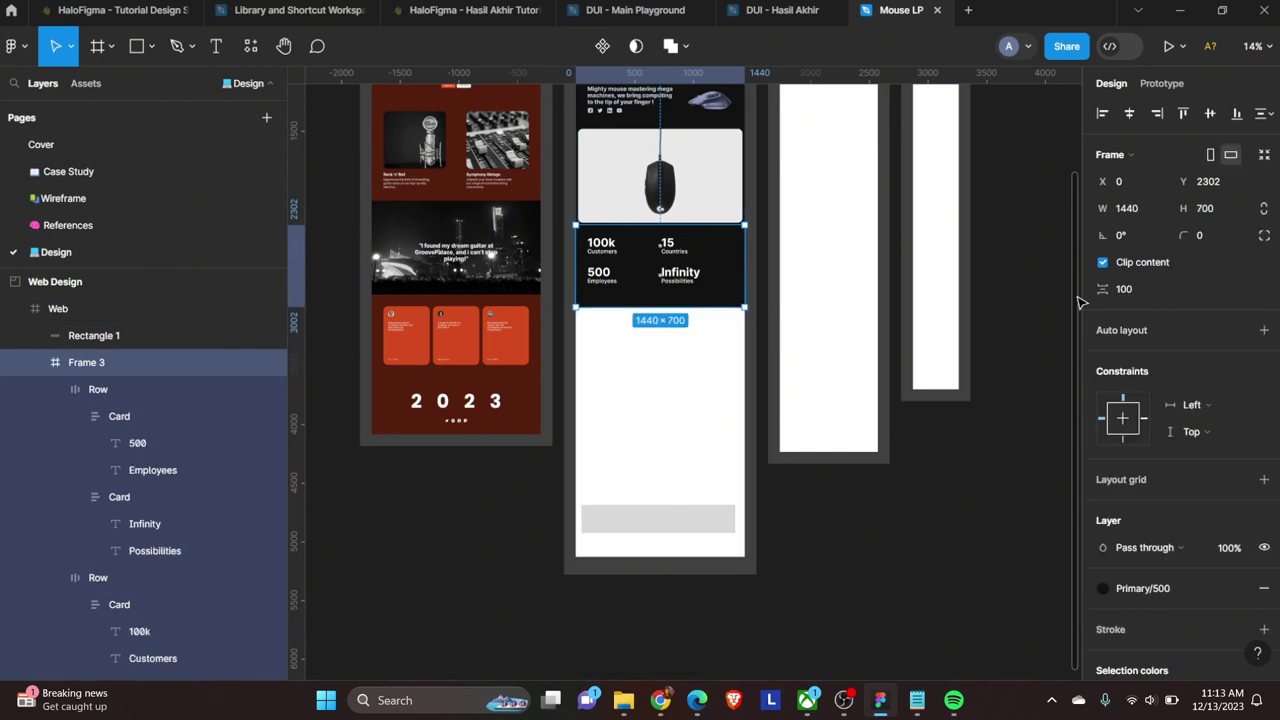
left_click(1205, 235)
left_click(1216, 209)
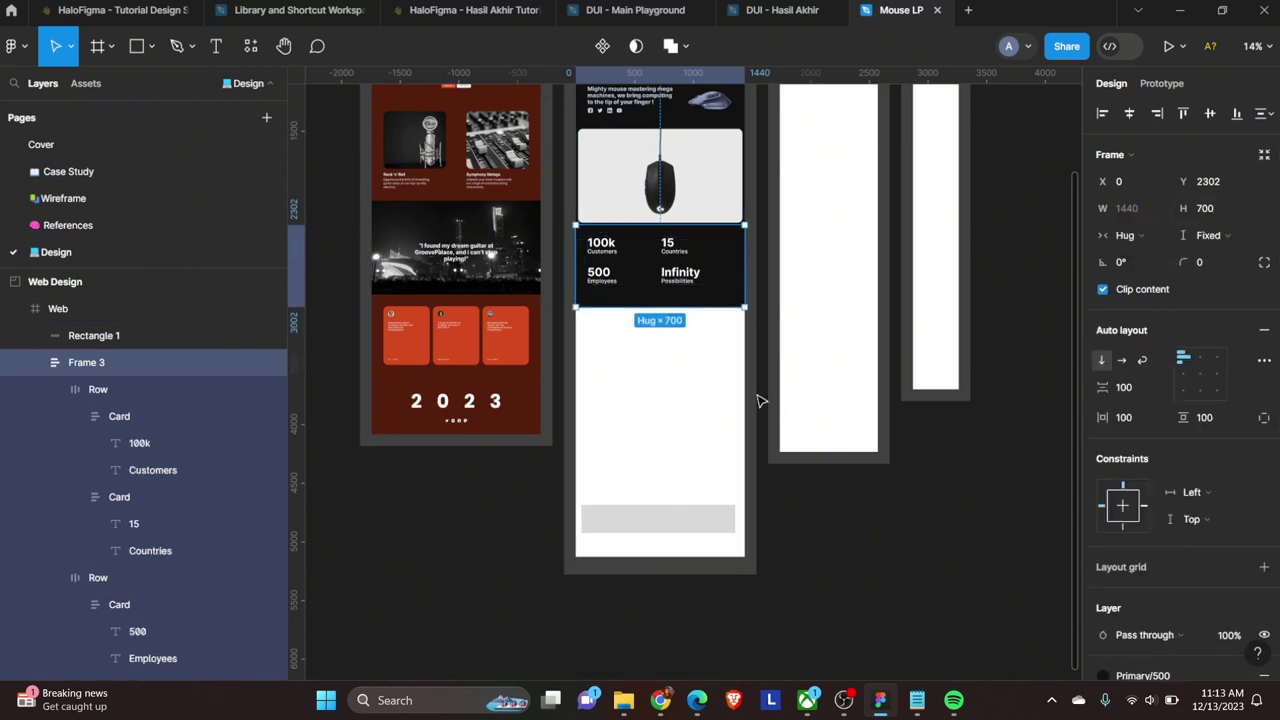
left_click(810, 536)
scroll(657, 320, "up", 3)
Step: Draw a 1440×800 frame below the stats block and fill it with Primary/500
key("f")
left_click_drag(543, 329, 826, 489)
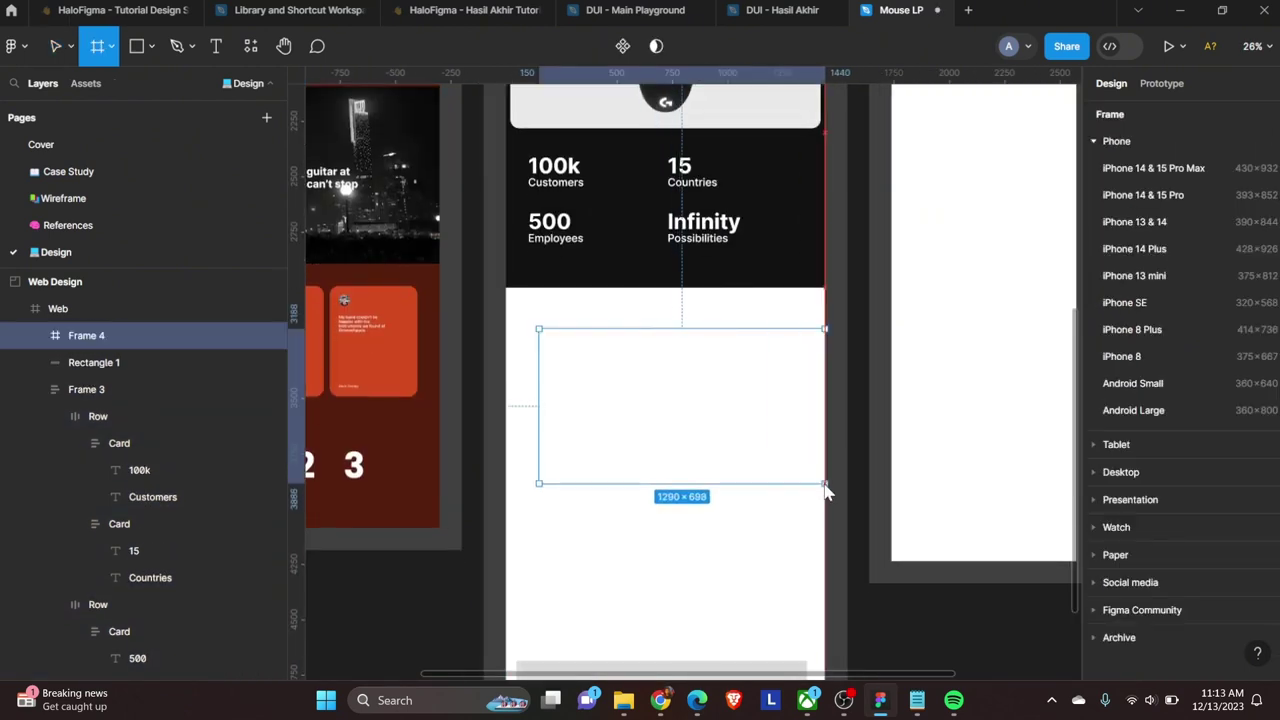
left_click_drag(543, 427, 506, 427)
left_click_drag(654, 329, 654, 285)
left_click_drag(623, 484, 630, 466)
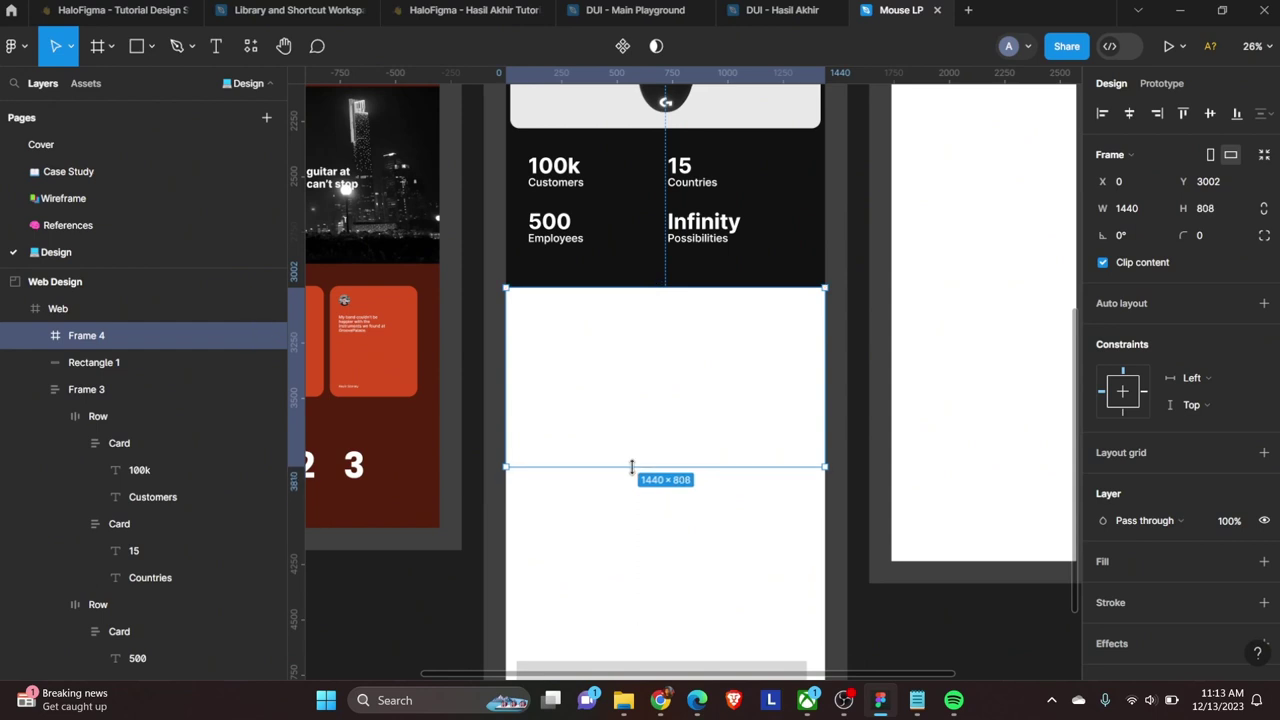
scroll(630, 466, "up", 5)
scroll(630, 466, "up", 10)
left_click(1238, 561)
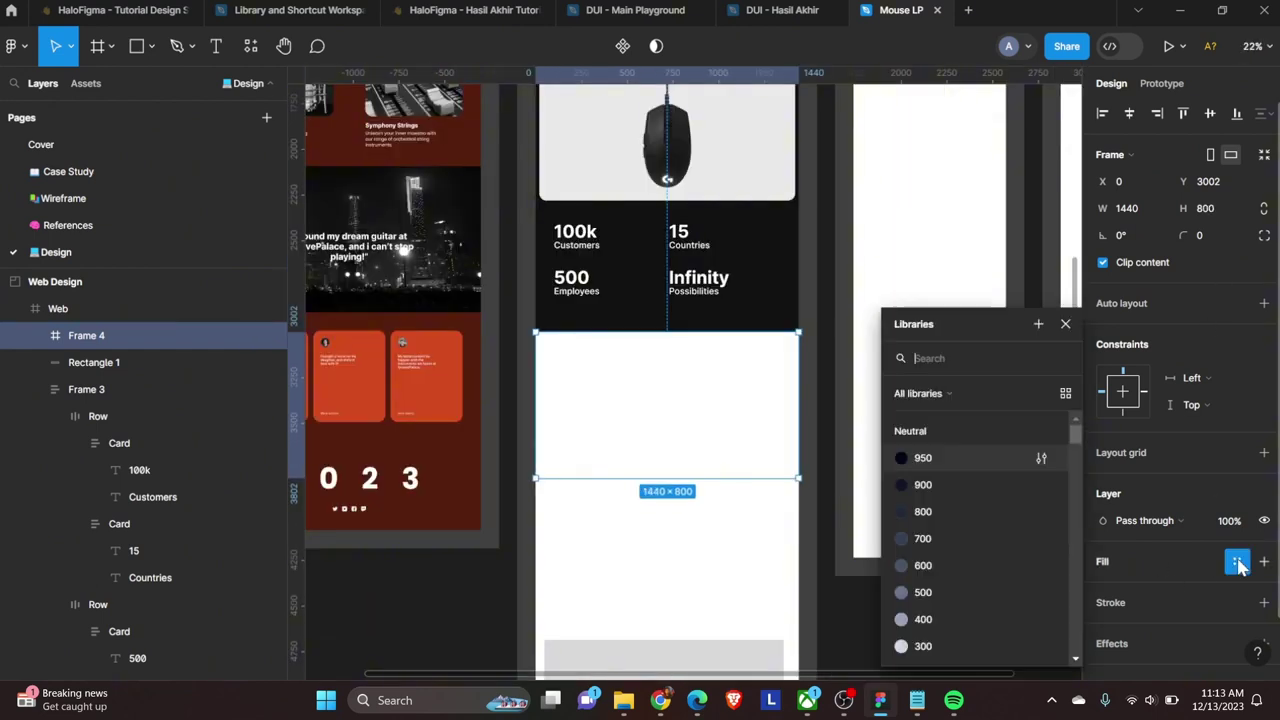
left_click(930, 458)
scroll(626, 540, "up", 5, "ctrl")
scroll(714, 437, "up", 3)
Step: Rename the stats frame to Section, collapse its layers, and zoom to the new frame
left_click(597, 382)
left_click(54, 416)
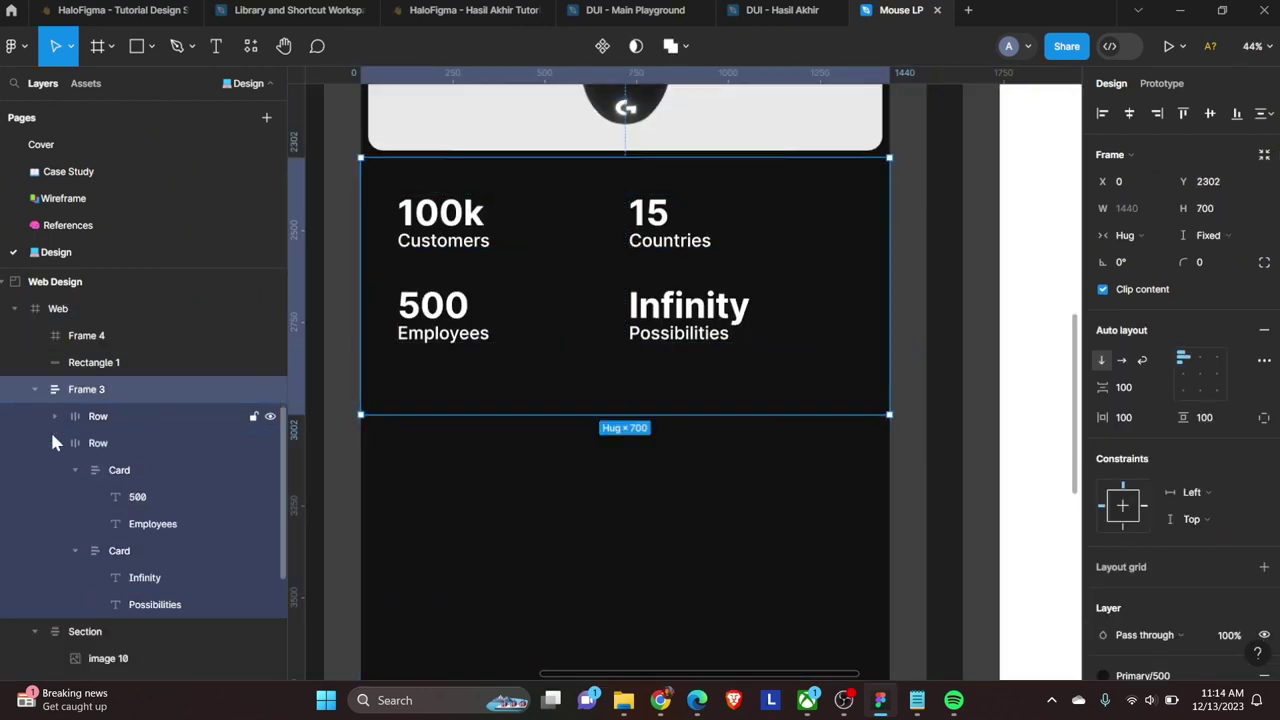
left_click(54, 443)
double_click(90, 390)
type("Section")
left_click(35, 389)
left_click(35, 416)
left_click(35, 443)
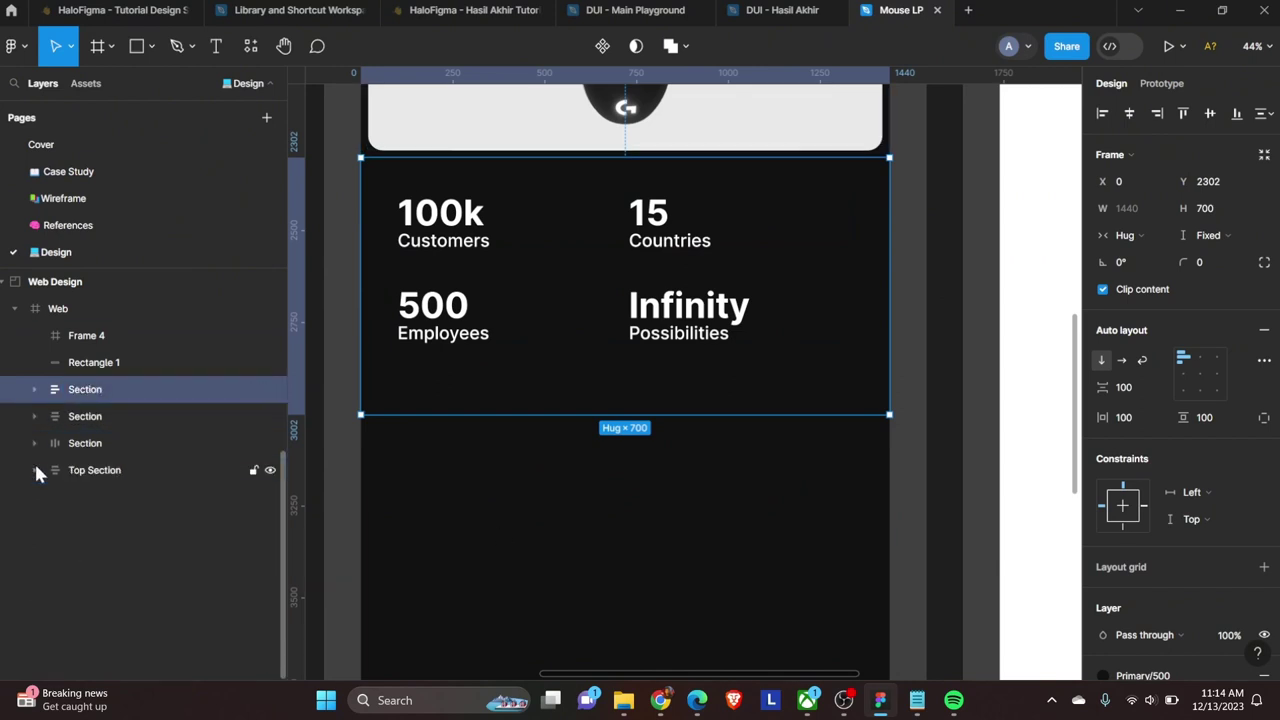
left_click(86, 335)
key("shift+2")
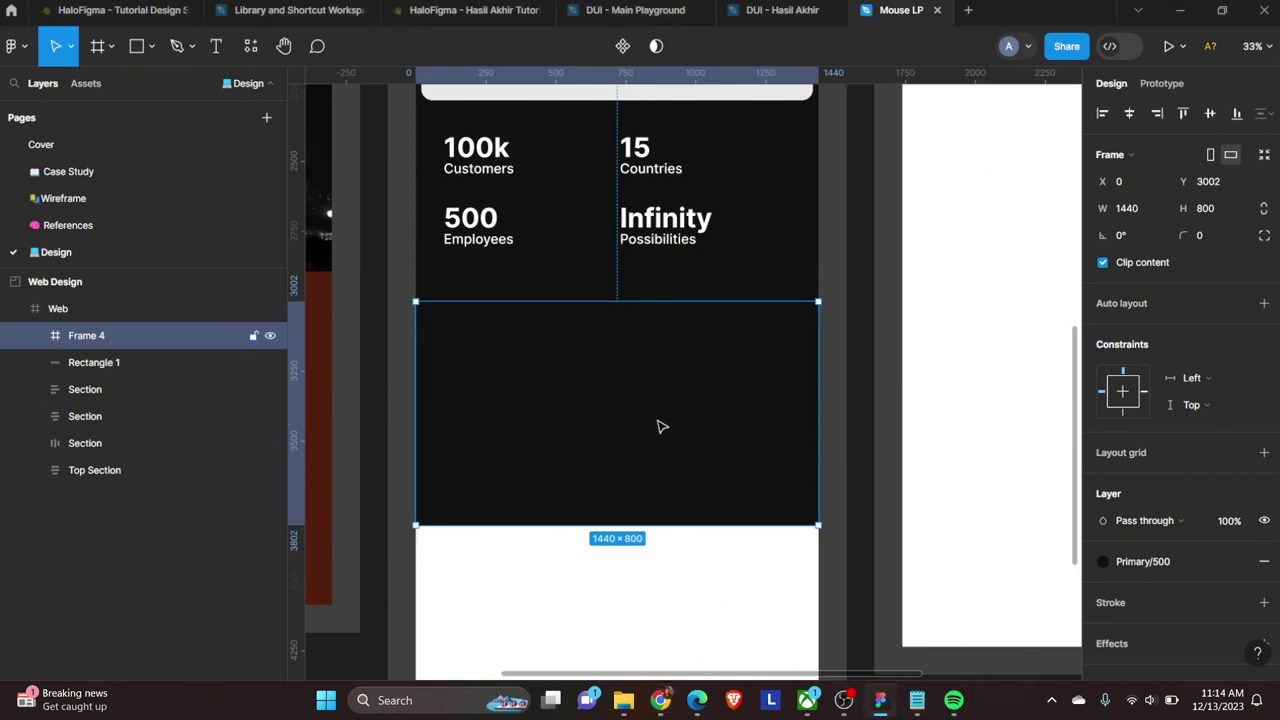
Step: Paste the trackball photo and fit it to 1440×800 at the frame's top-left corner
key("ctrl+v")
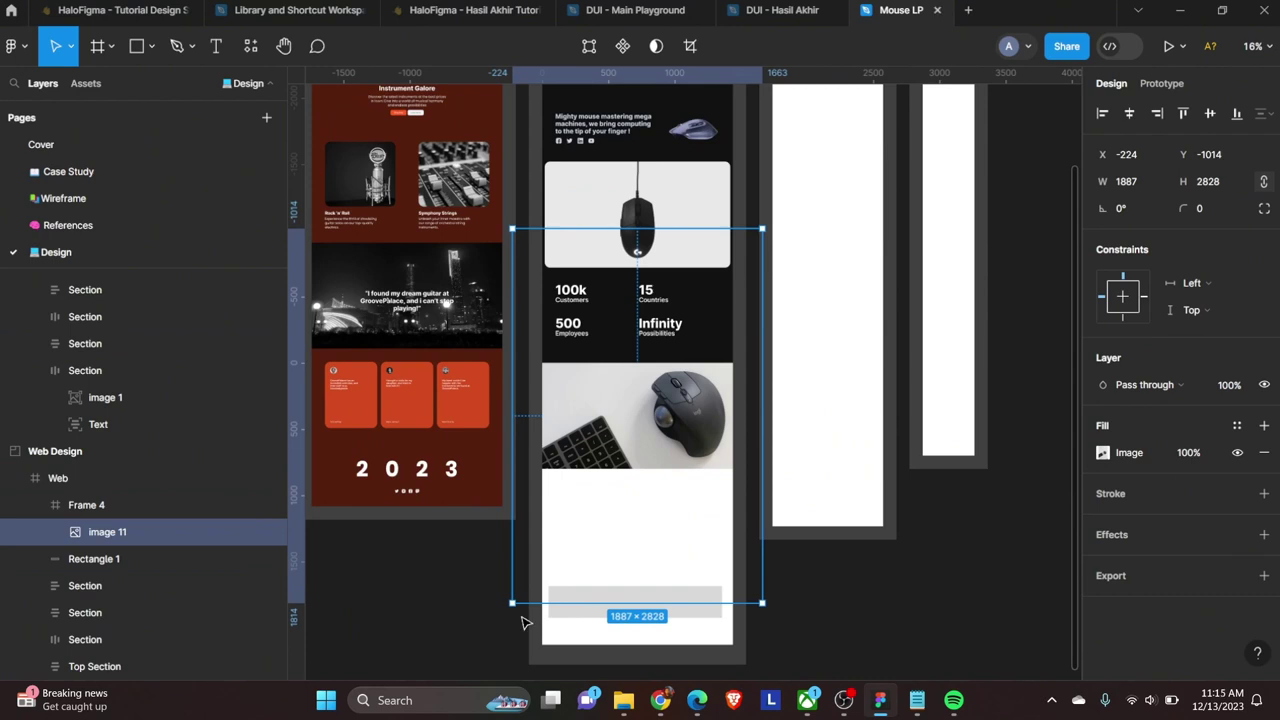
left_click_drag(508, 537, 543, 537)
left_click_drag(766, 534, 733, 534)
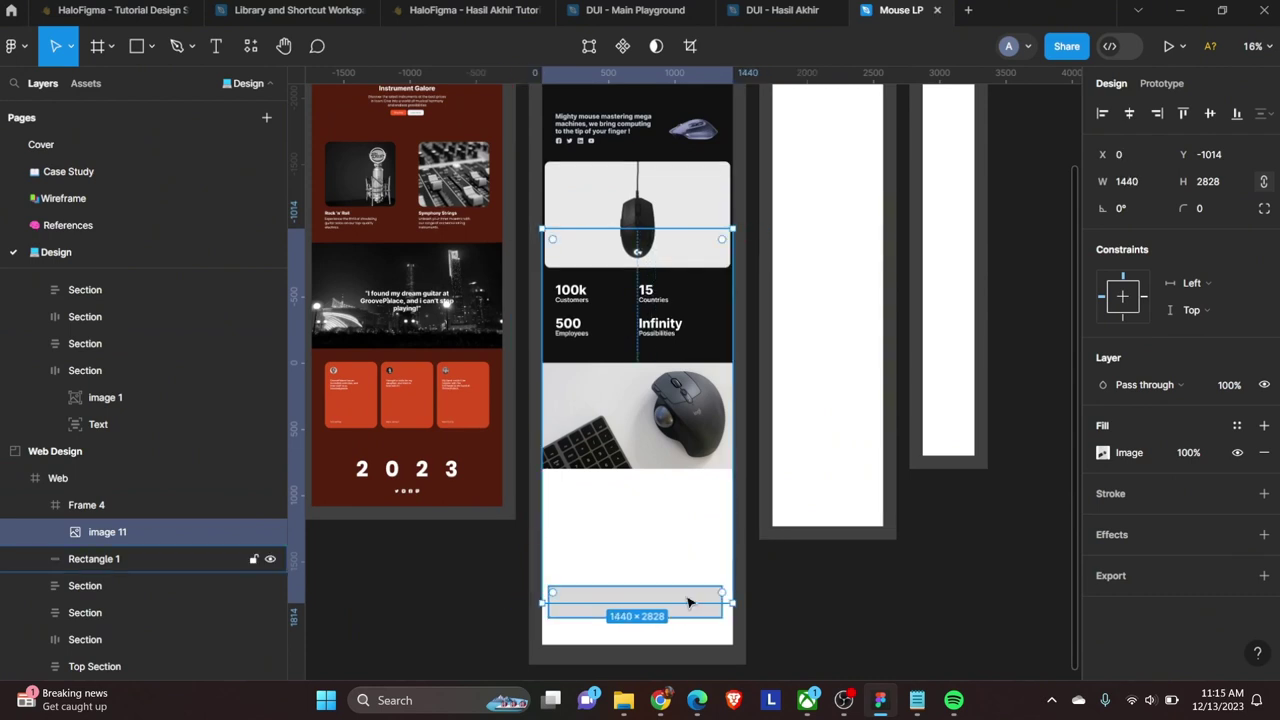
left_click_drag(717, 603, 717, 470)
left_click_drag(672, 163, 672, 360)
Step: Rename the new frame to 'Section'
left_click(184, 510)
double_click(86, 506)
type("Section")
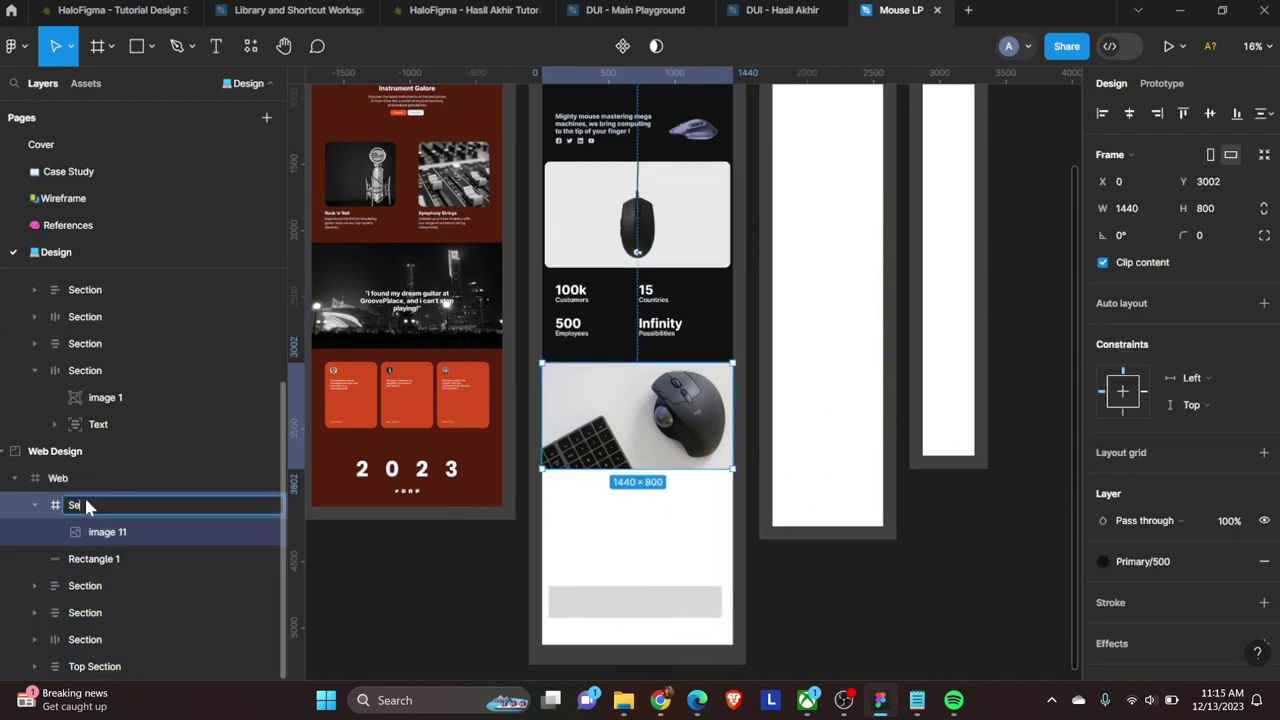
key("Return")
left_click(608, 492)
Step: Add the heading text 'UNLEASHING THE FUTURE OF COMPUTING' on the photo
scroll(650, 440, "up", 5)
left_click(553, 441)
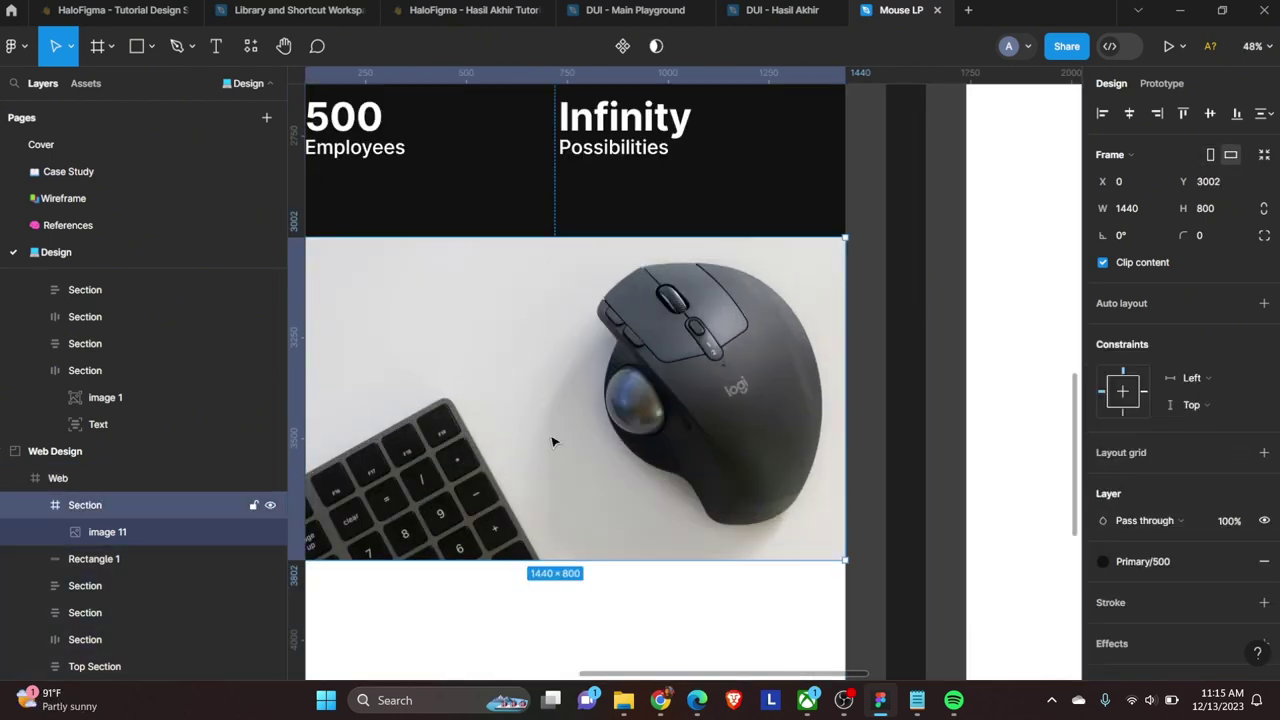
scroll(553, 441, "left", 3)
key("t")
left_click(649, 412)
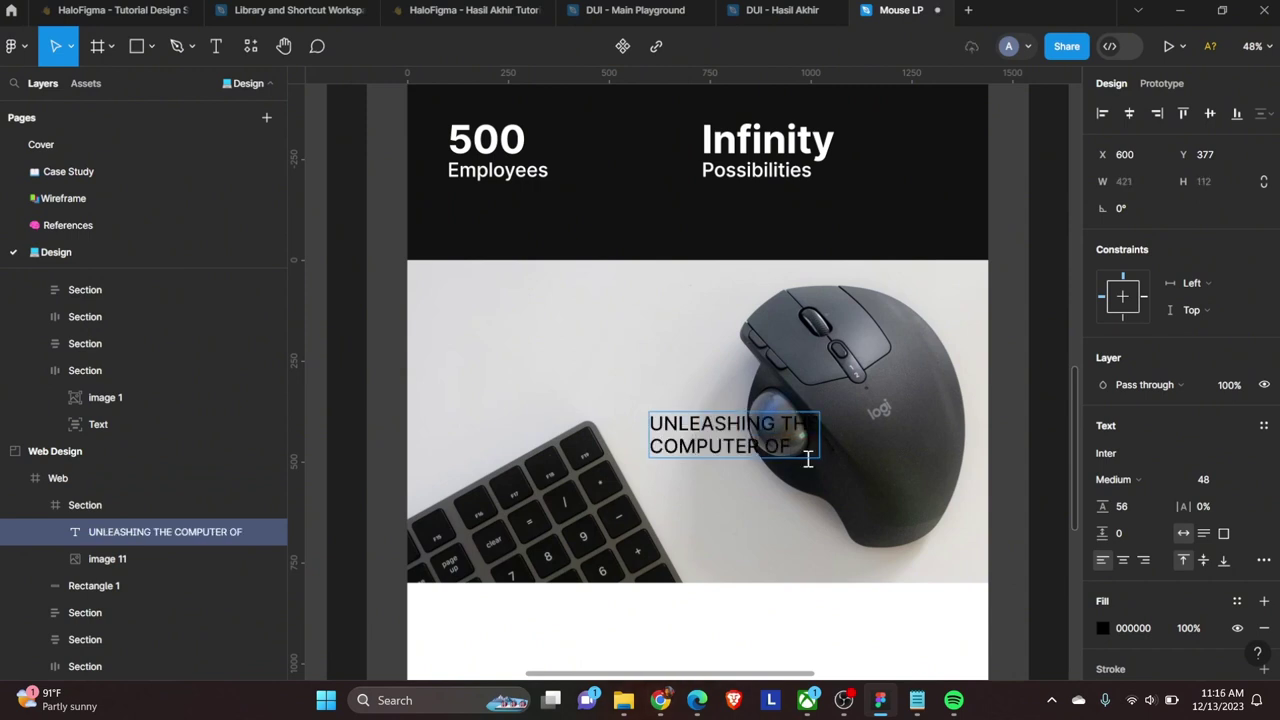
type("URE OF COMPUTING")
key("Escape")
Step: Style the heading Title 3, white Neutral/50, size 96, centred on the photo
left_click(1263, 425)
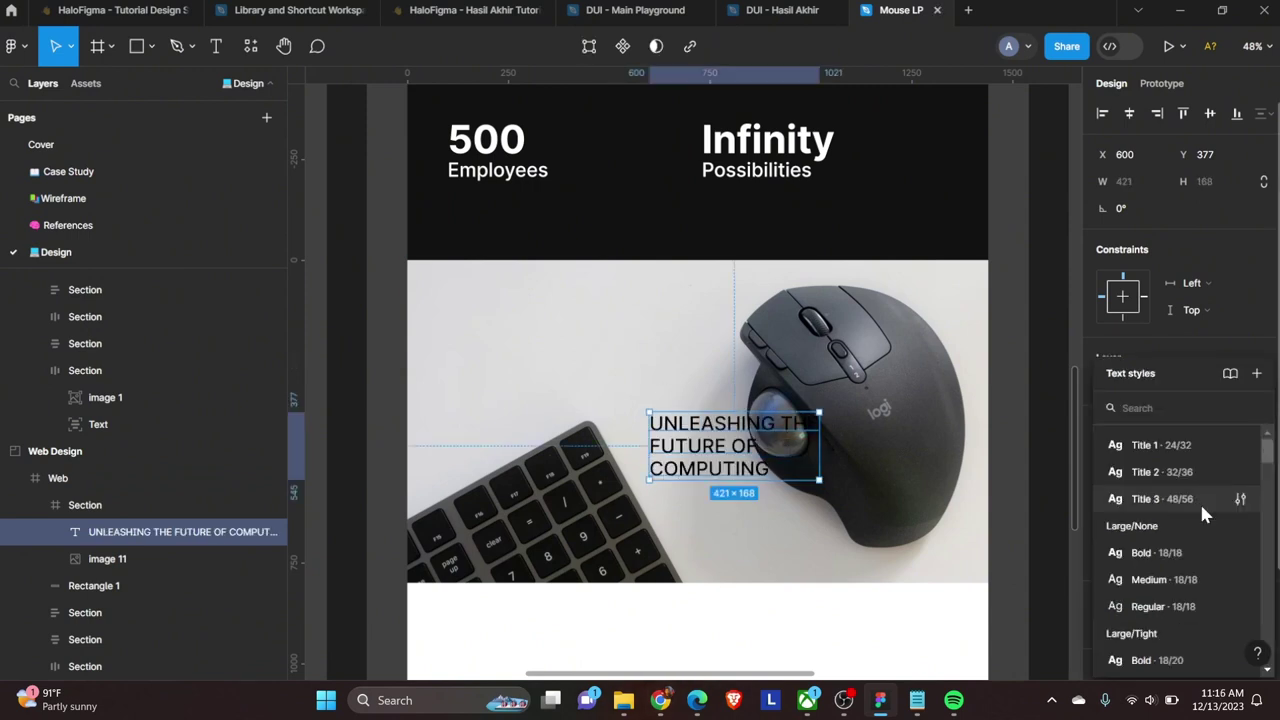
left_click(1140, 491)
left_click(1237, 493)
left_click(960, 623)
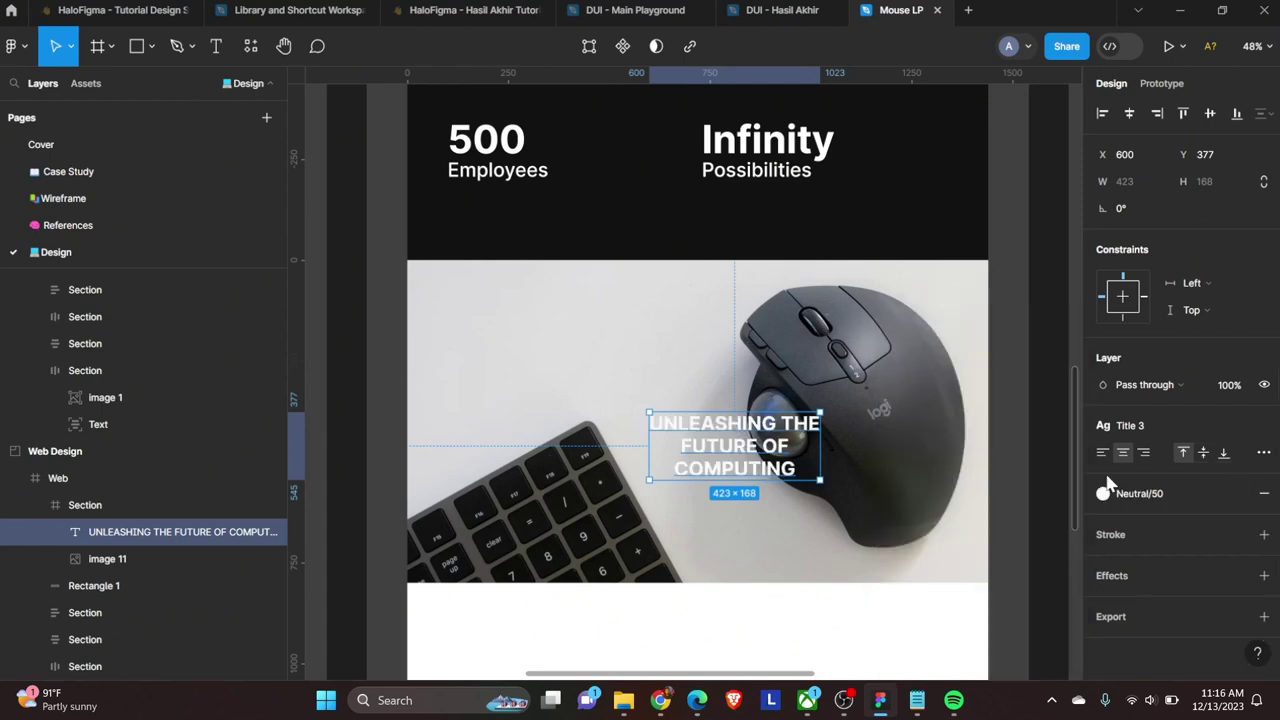
left_click(1263, 425)
left_click(1255, 485)
left_click(1223, 519)
left_click_drag(744, 501, 700, 443)
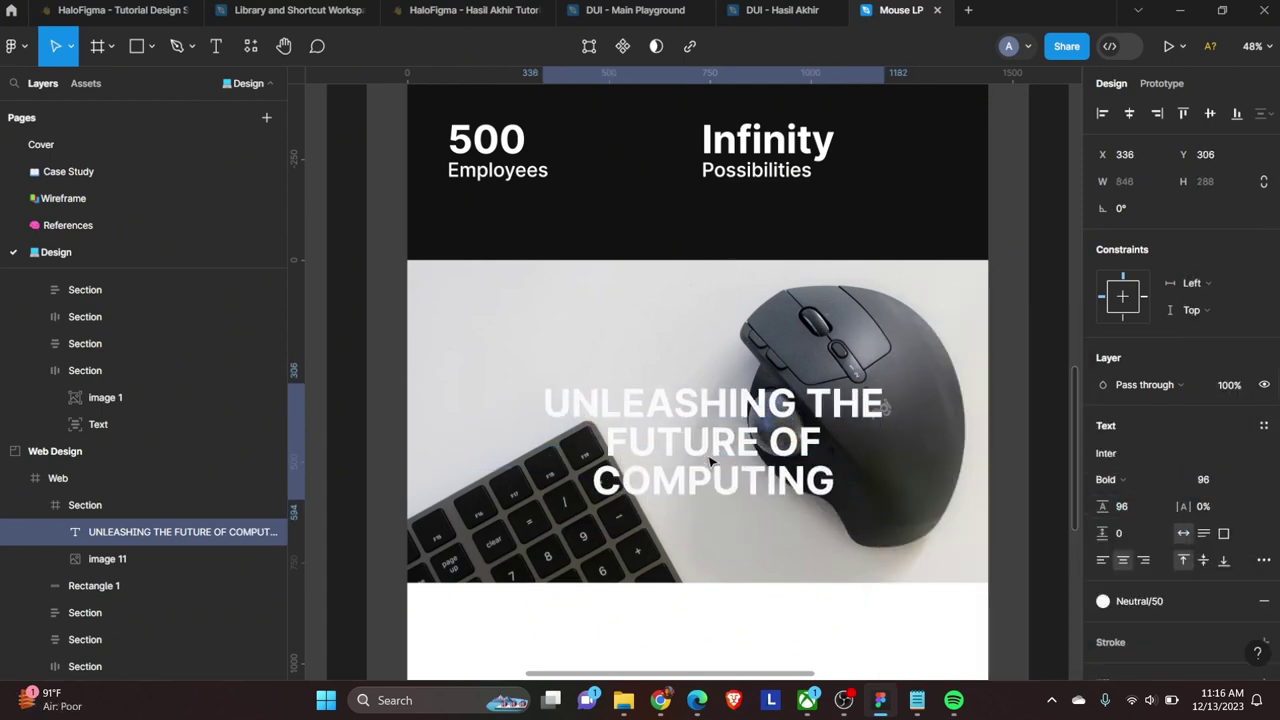
Step: Lower the photo's Temperature slider for a cooler tone
left_click(786, 551)
double_click(786, 551)
left_click(1103, 453)
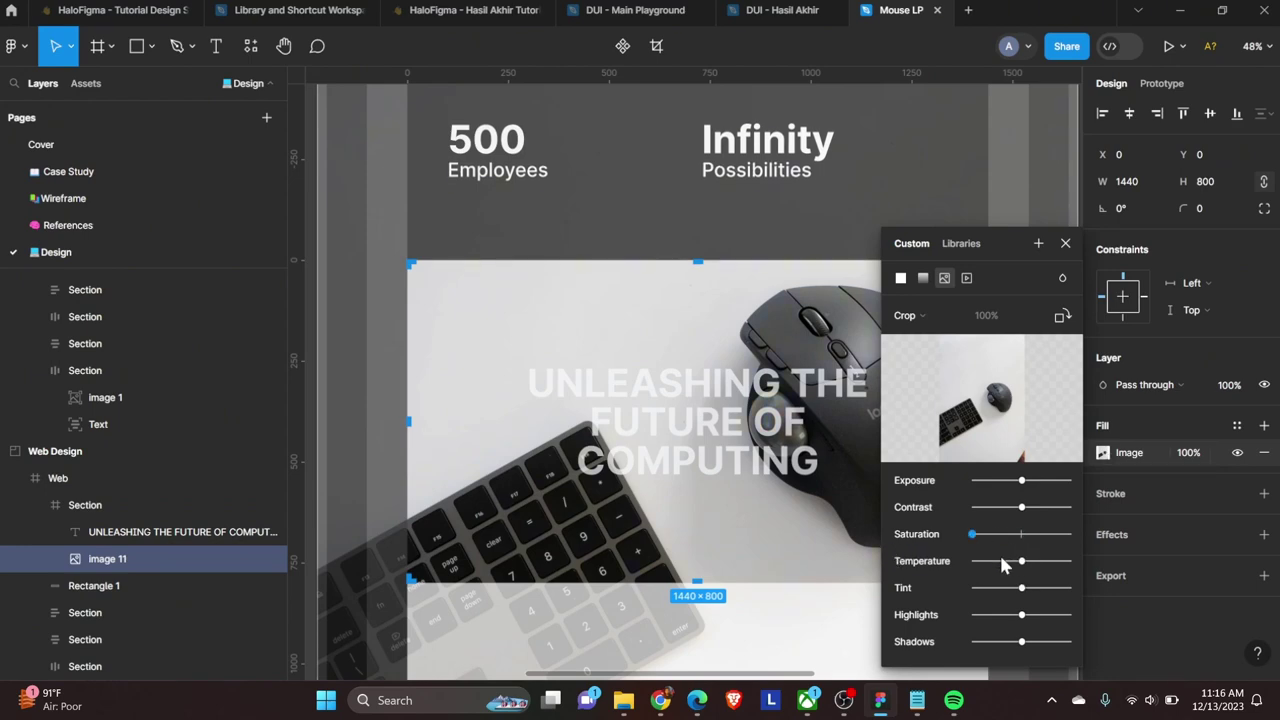
left_click_drag(1020, 563, 998, 563)
key("Escape")
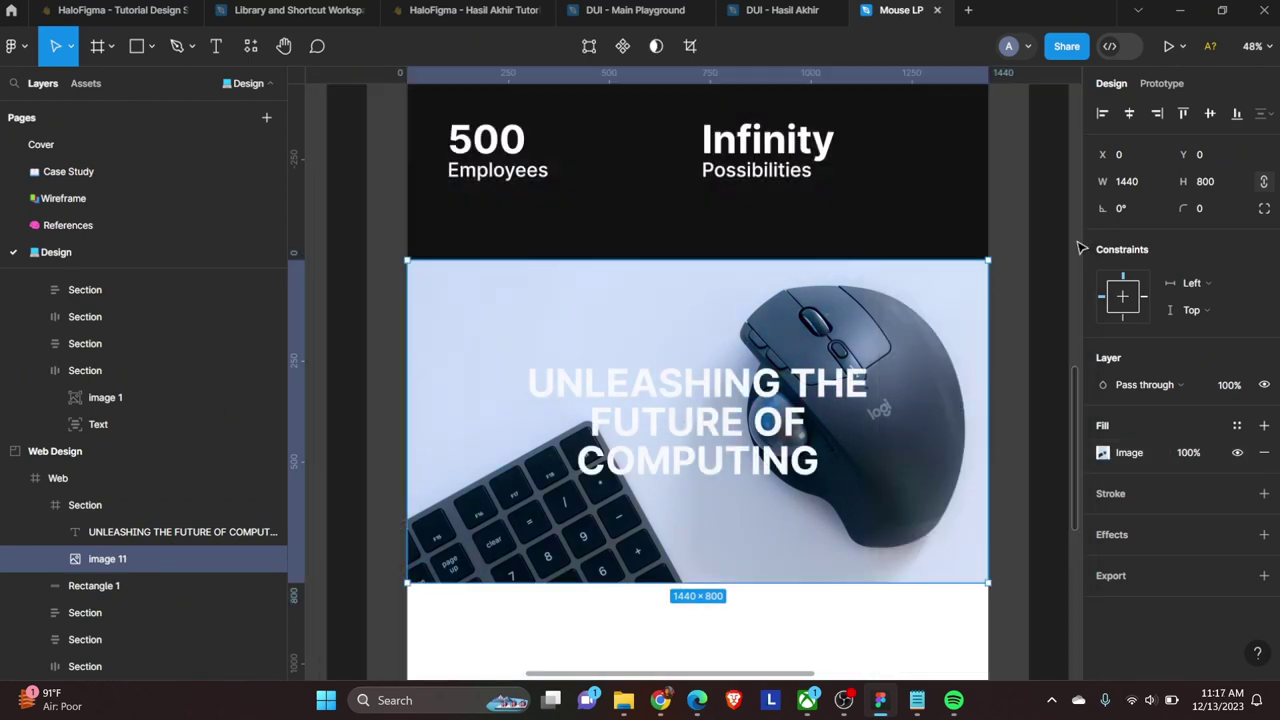
left_click(766, 662)
scroll(766, 662, "down", 3)
scroll(766, 662, "down", 3)
Step: Draw a new 1440-wide frame below the photo section
scroll(768, 664, "up", 2)
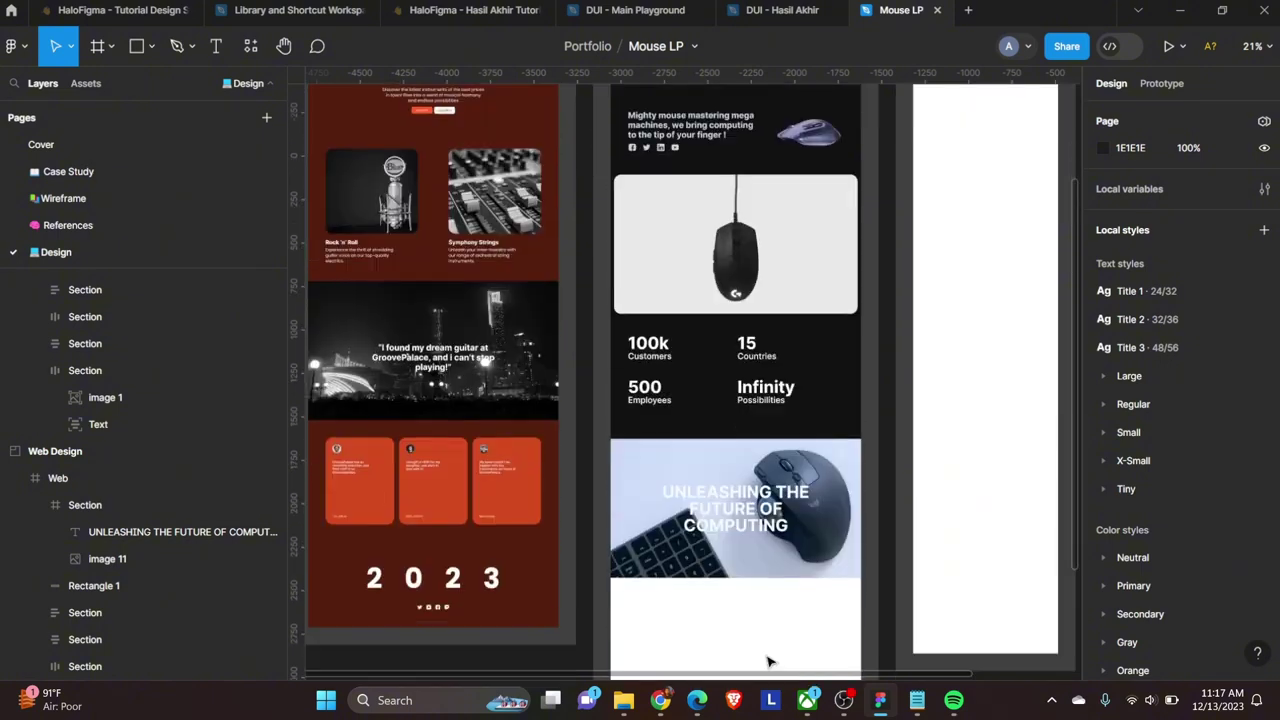
scroll(774, 494, "up", 3)
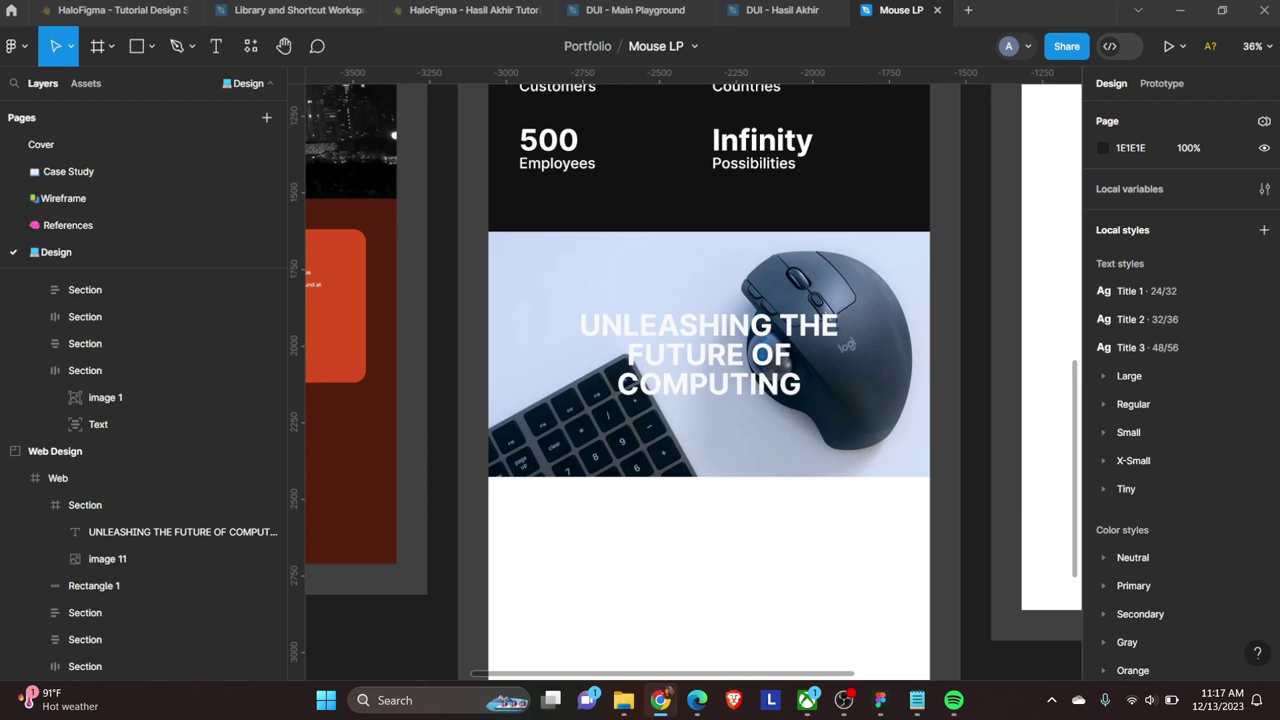
scroll(651, 586, "down", 3)
key("f")
left_click(594, 366)
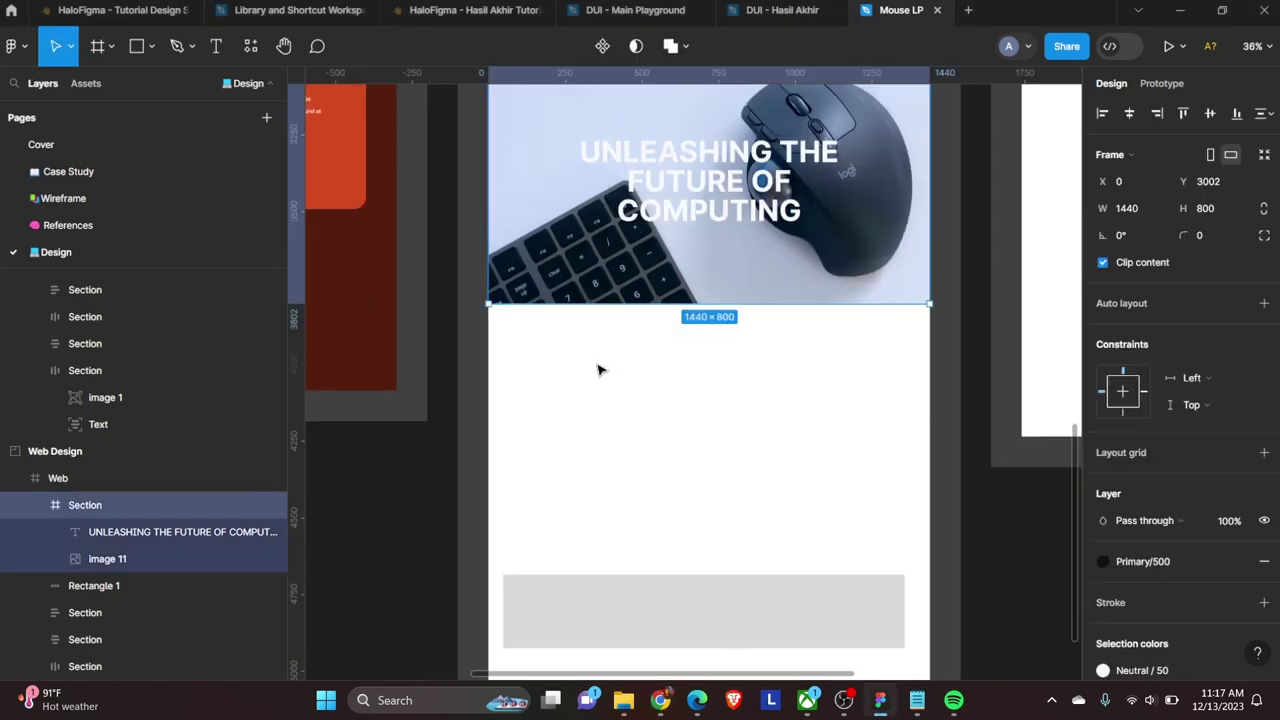
key("shift+a")
key("Escape")
key("f")
left_click_drag(520, 322, 929, 457)
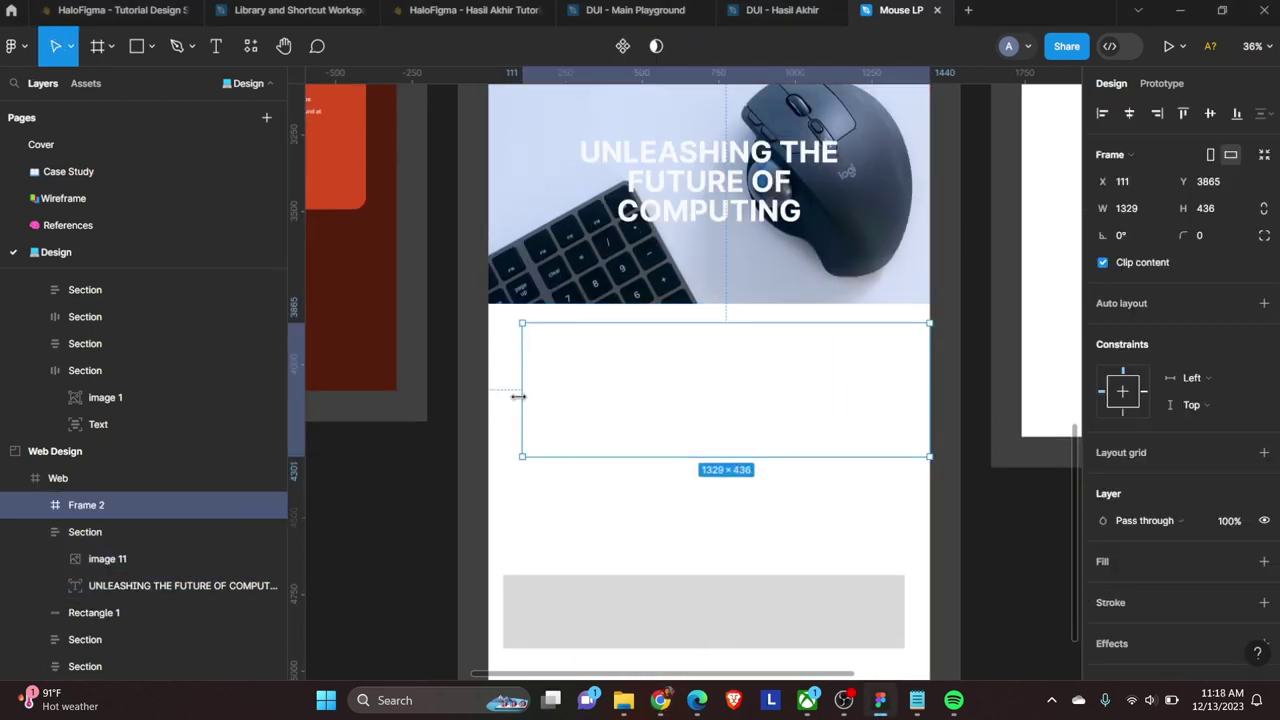
Step: Set the new frame's height to 414 and fill it with the black style
scroll(610, 375, "up", 5)
left_click_drag(720, 449, 786, 391)
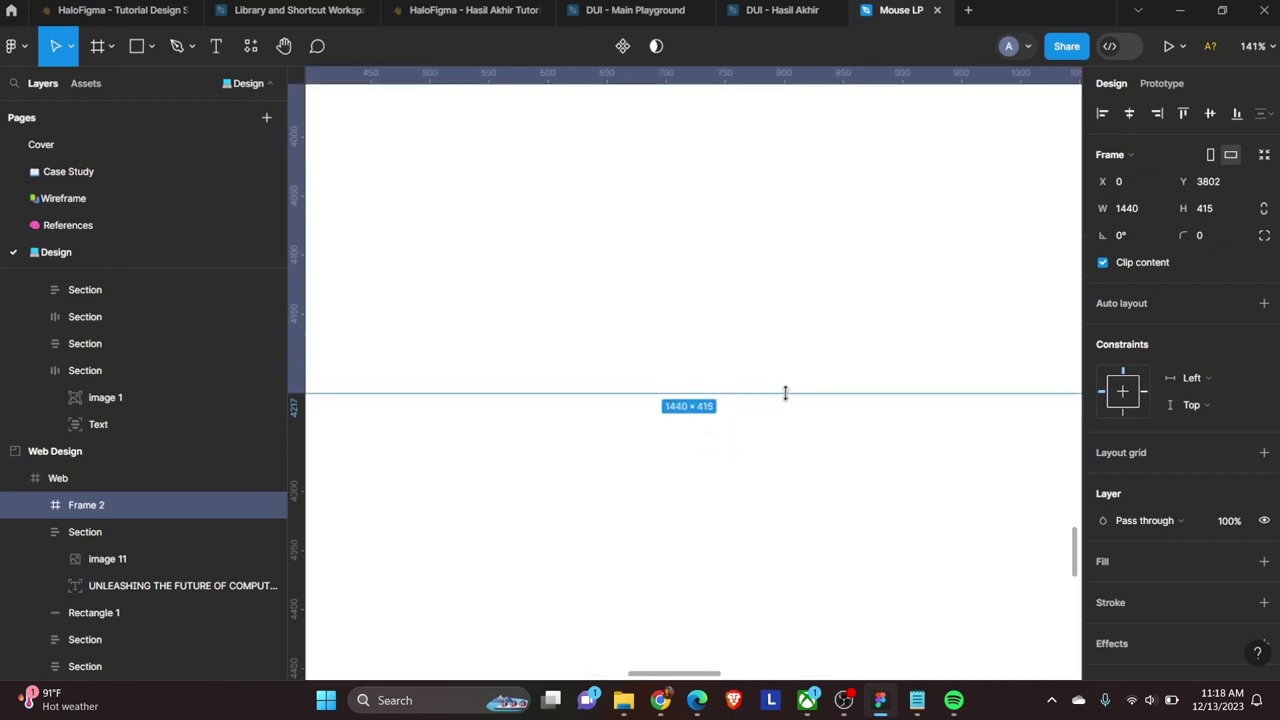
scroll(893, 536, "down", 5, "ctrl")
left_click(1237, 561)
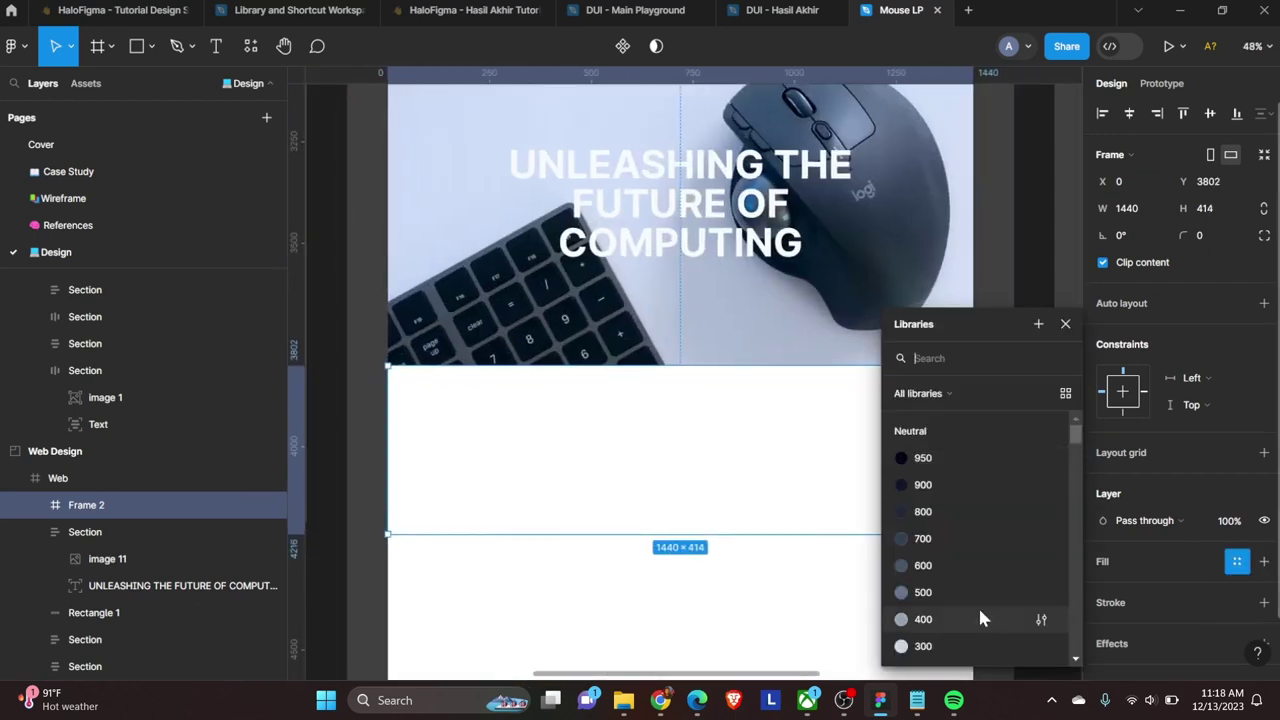
left_click(977, 604)
left_click(798, 597)
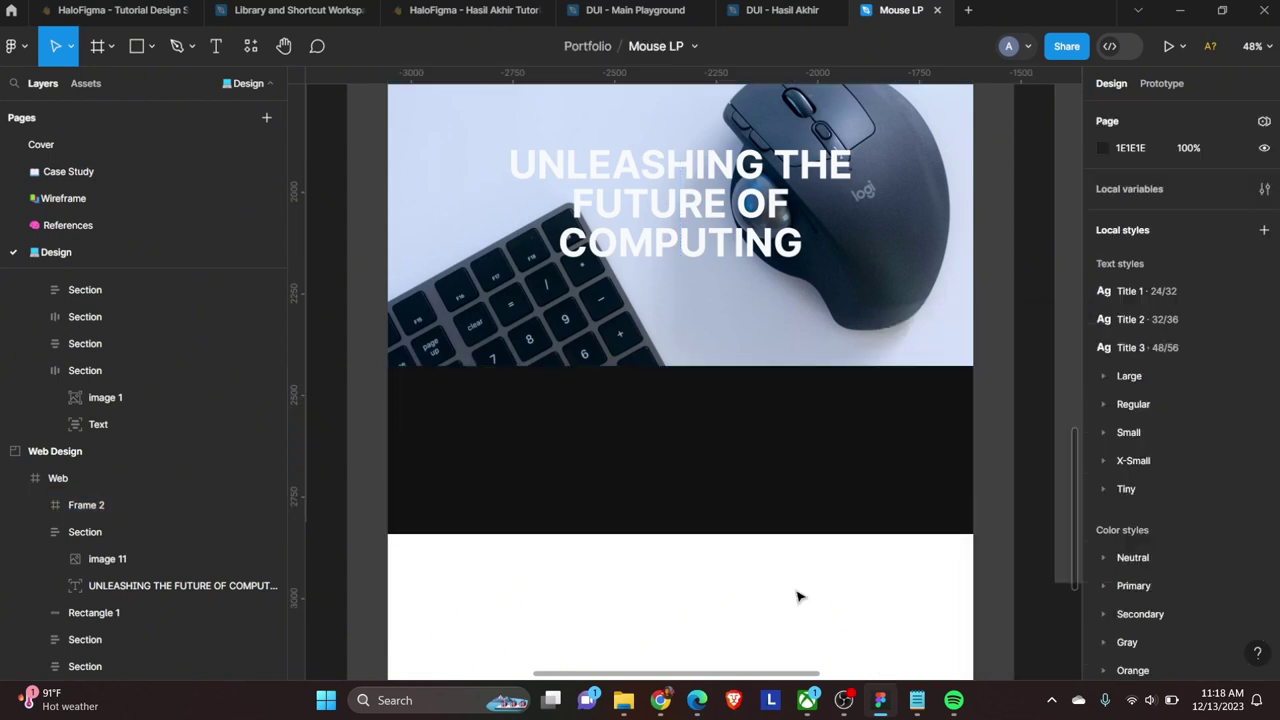
left_click(86, 83)
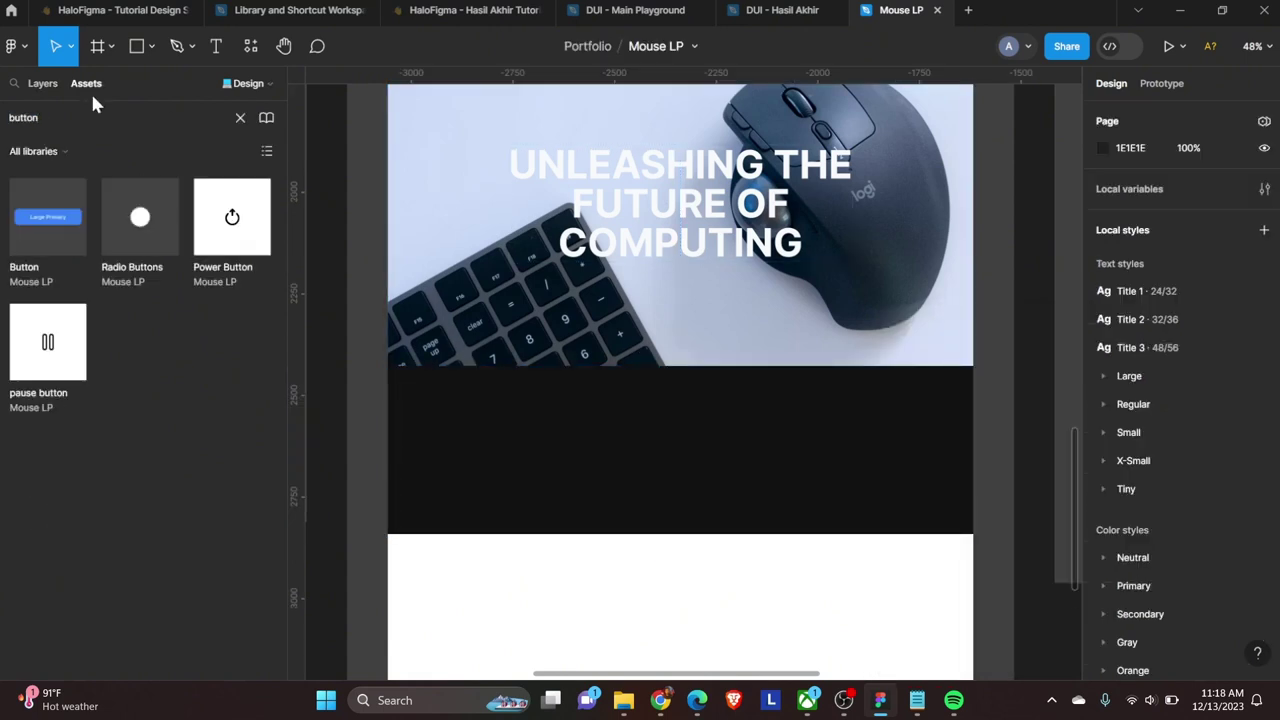
Step: Place a Button component on the black frame, corner radius 48, labelled 'Shop Now'
left_click_drag(48, 217, 686, 463)
type("48")
key("Return")
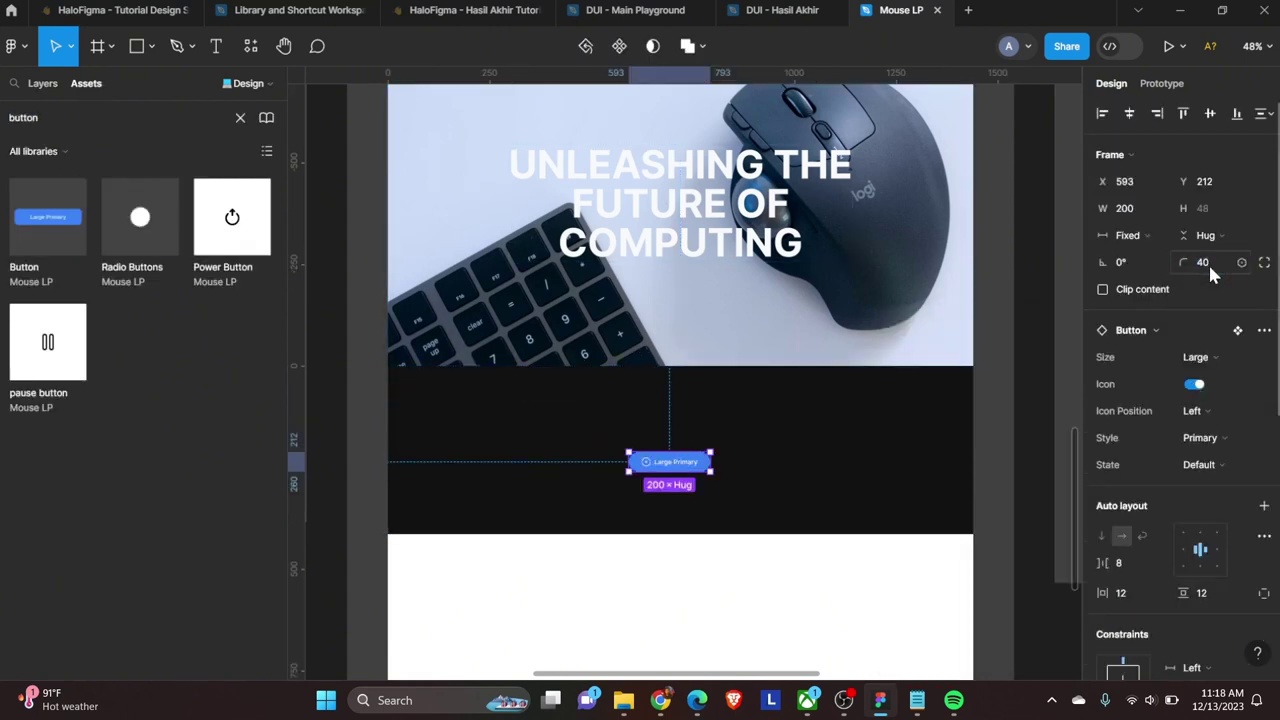
scroll(700, 466, "up", 5, "ctrl")
double_click(690, 462)
type("Shop")
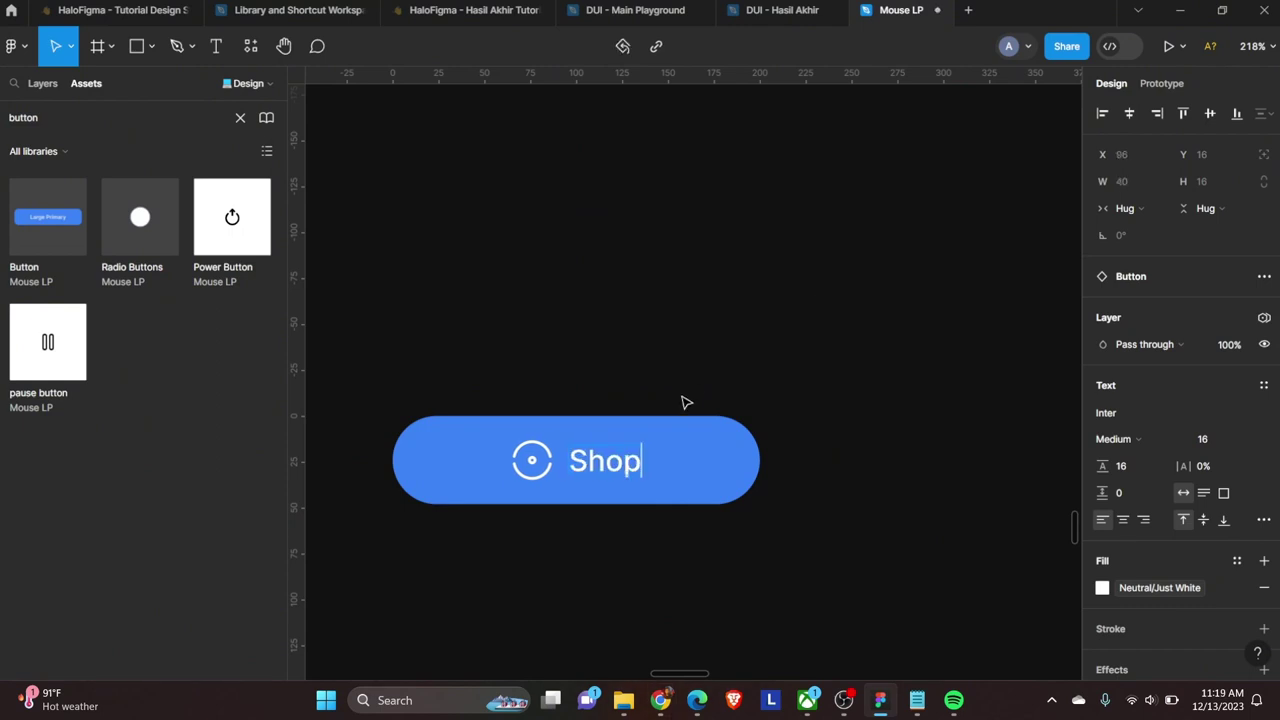
type(" Now")
key("Escape")
Step: Swap the button icon for a bold shopping cart coloured Neutral/50
key("shift+Tab")
left_click(1171, 312)
left_click(1141, 440)
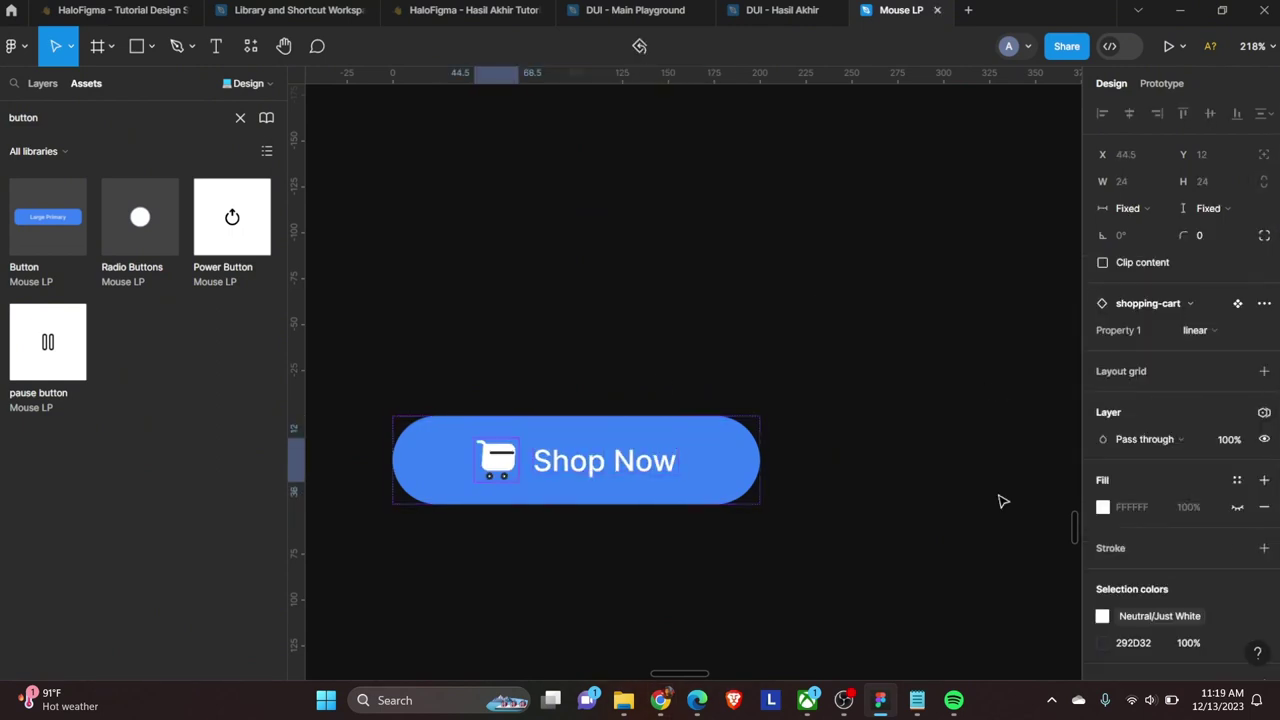
left_click(1194, 329)
left_click(1149, 271)
scroll(1229, 586, "down", 1)
left_click(1237, 573)
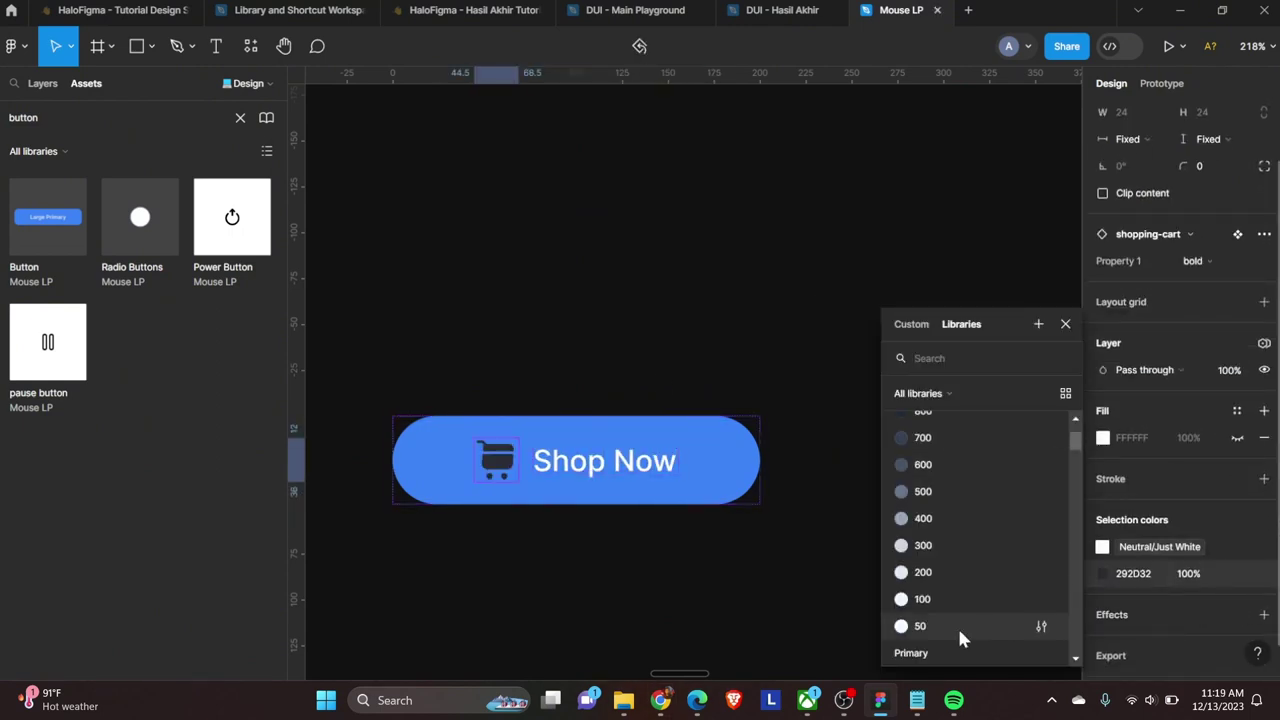
left_click(960, 625)
scroll(780, 514, "down", 5, "ctrl")
scroll(755, 510, "up", 1, "ctrl")
key("Escape")
Step: Recolour the Shop Now button white with Secondary/500 and centre it vertically
left_click(755, 506)
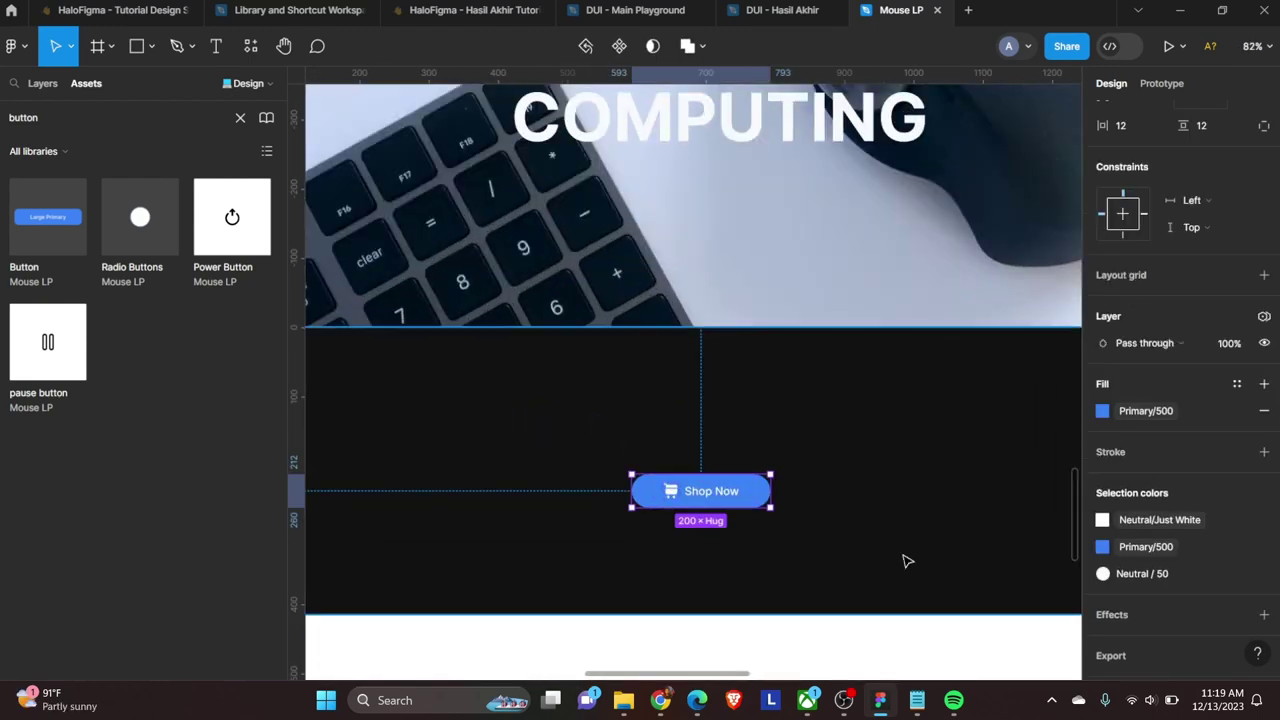
left_click(1152, 548)
scroll(1008, 594, "down", 3)
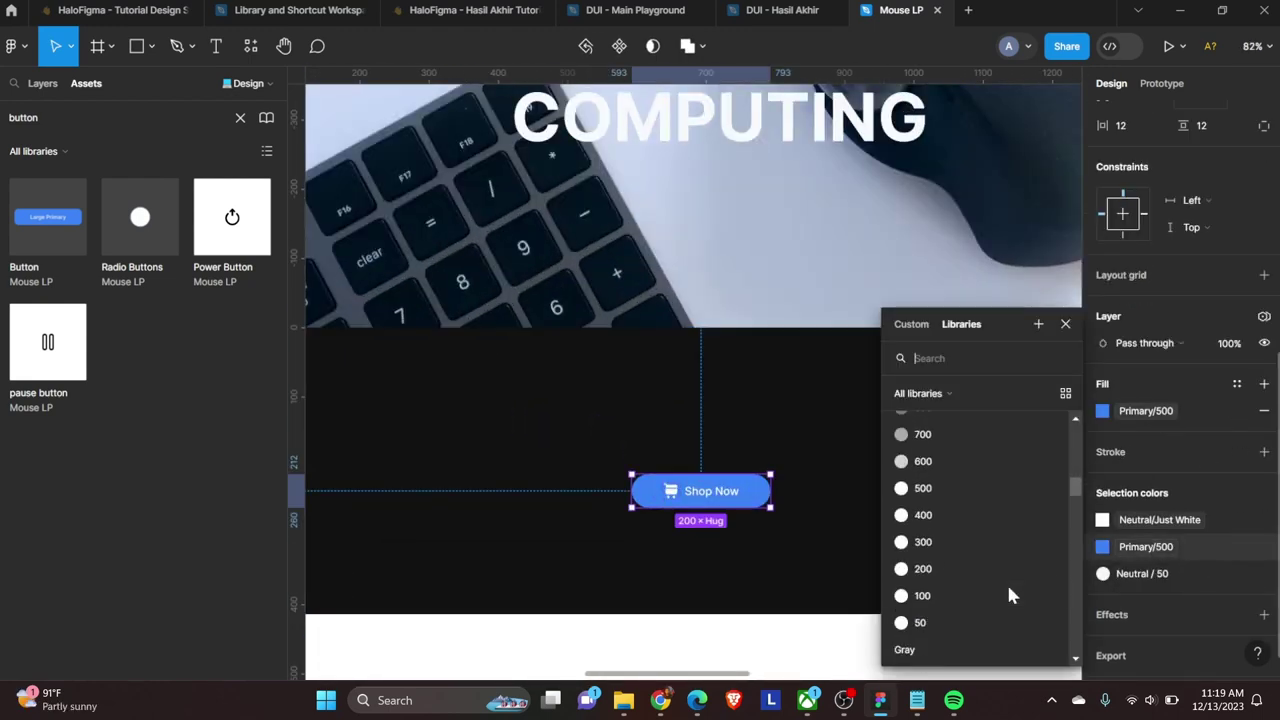
left_click(937, 480)
key("ctrl+z")
left_click(1130, 574)
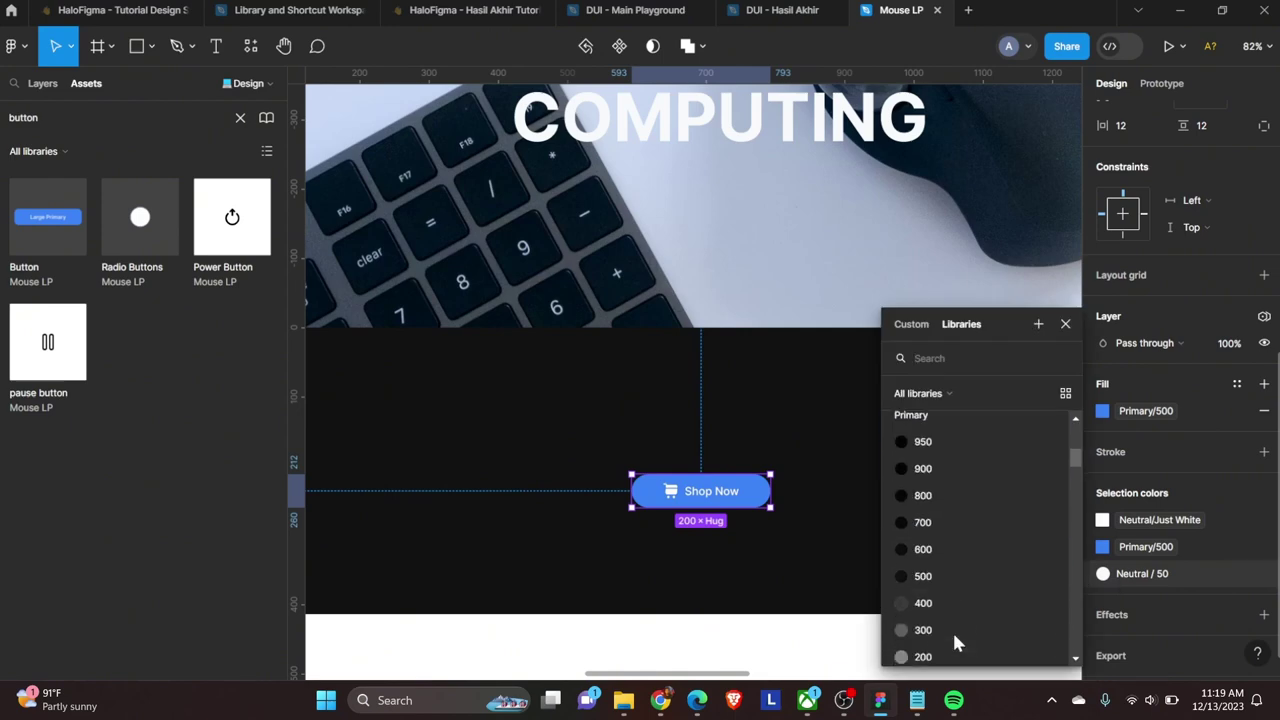
left_click(957, 643)
left_click(1214, 520)
left_click(957, 543)
left_click(1155, 520)
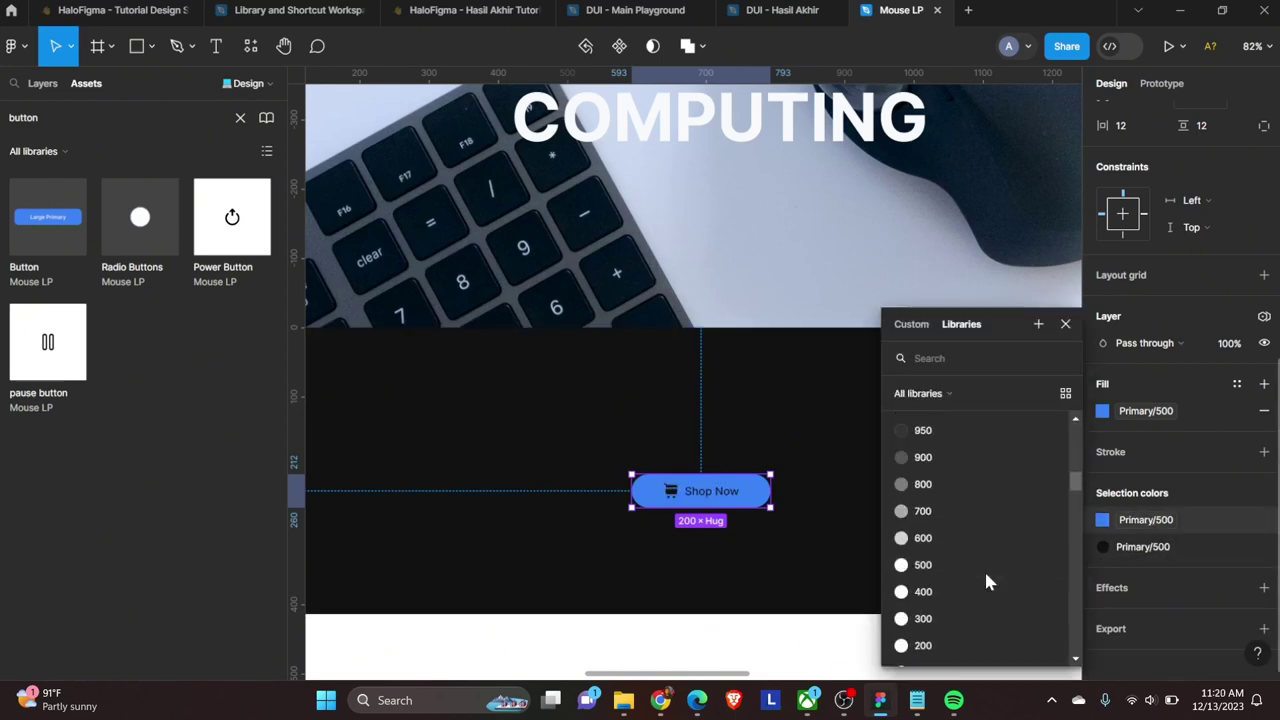
left_click(986, 580)
scroll(771, 646, "down", 3)
scroll(826, 523, "up", 3)
key("alt+v")
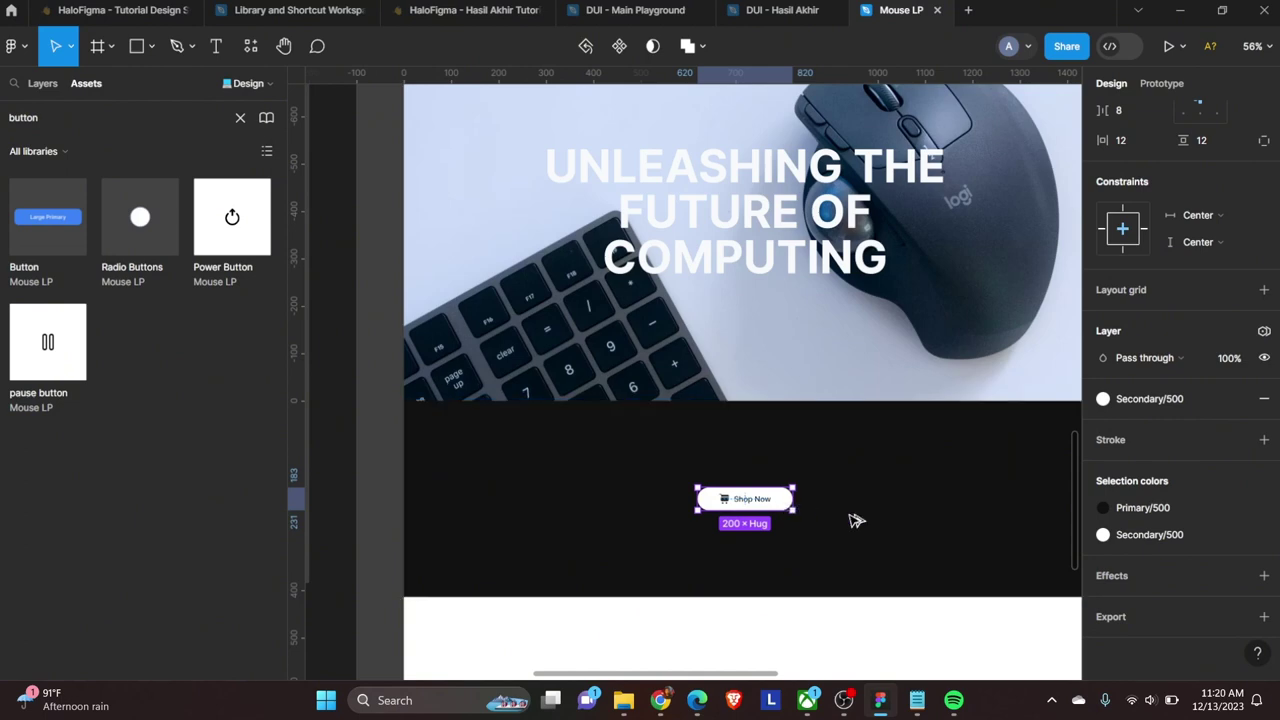
Step: Duplicate the Shop Now button and swap its icon to a book
key("ctrl+d")
scroll(843, 500, "up", 5)
left_click(1188, 222)
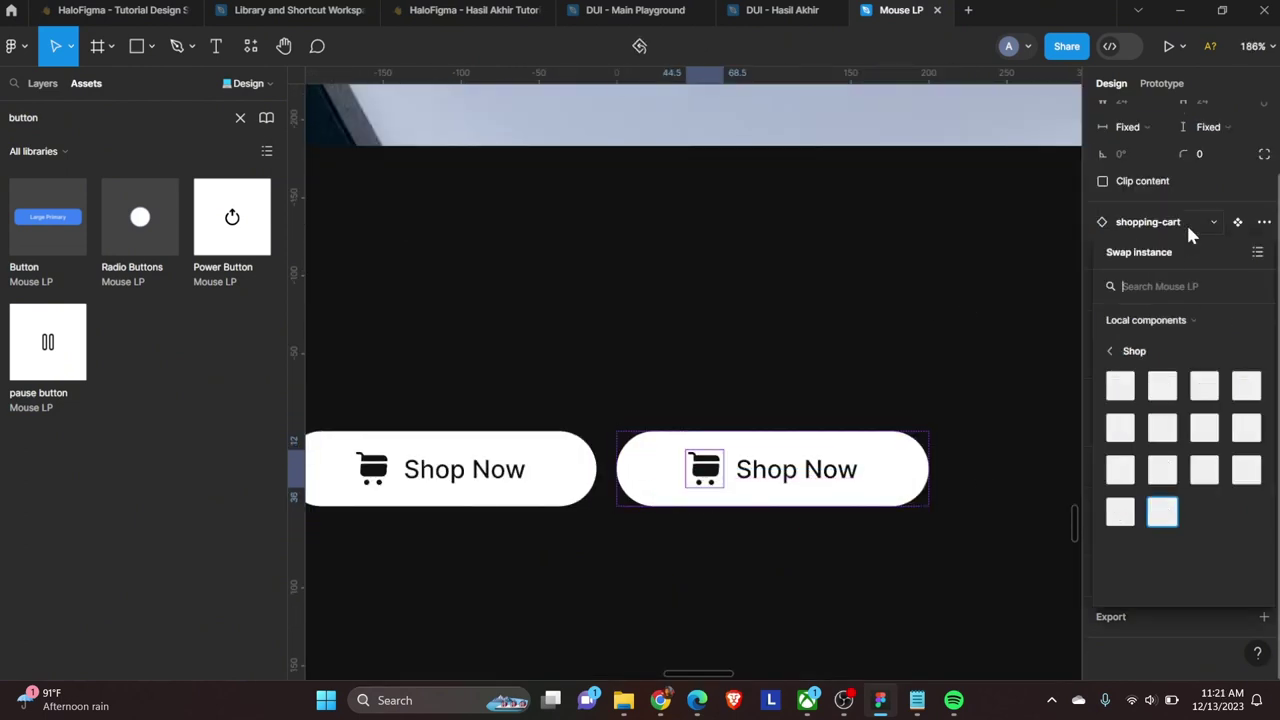
type("aler")
key("ctrl+a")
type("more")
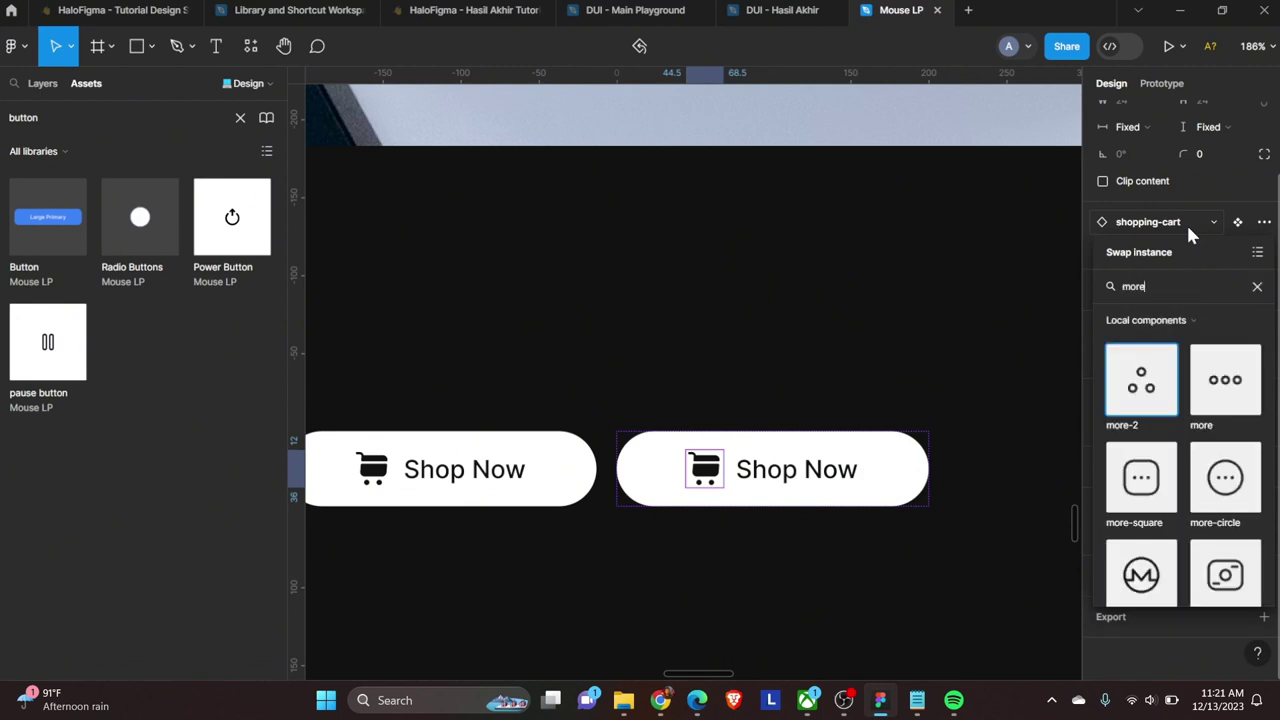
key("ctrl+a")
type("shop")
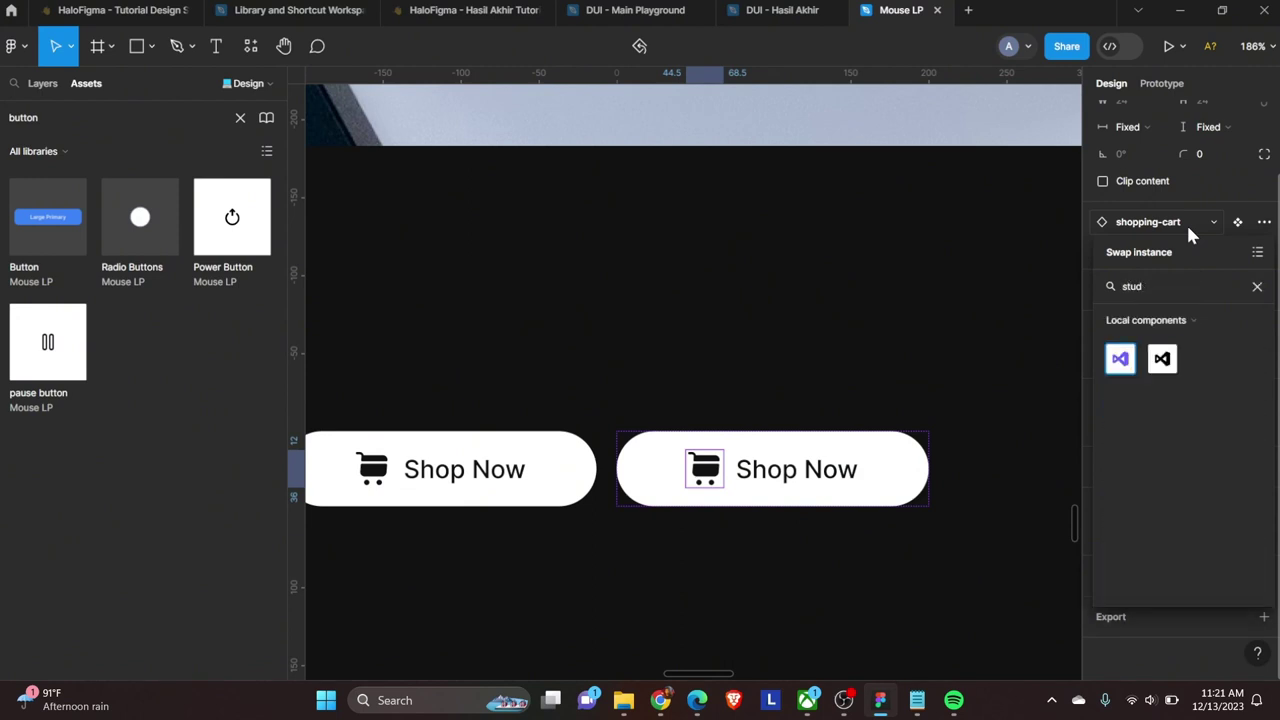
key("Return")
type("book")
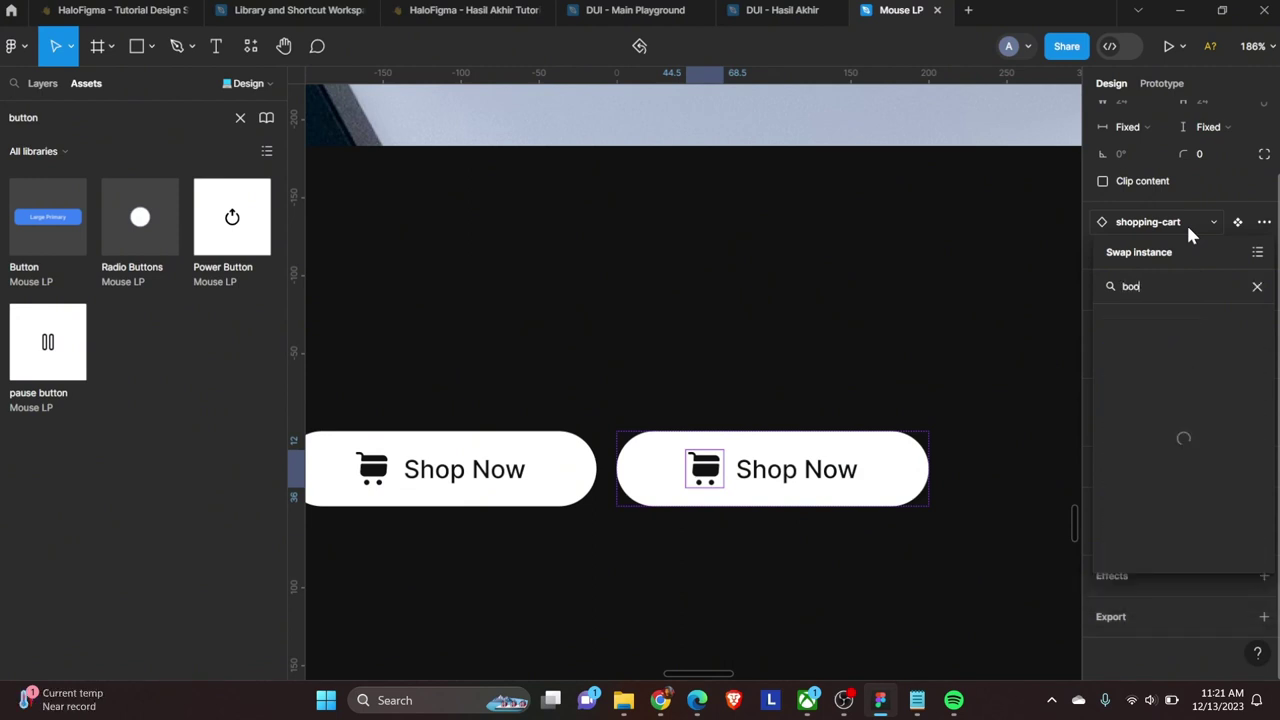
left_click(1120, 358)
Step: Relabel the duplicate button 'Learn More'
double_click(812, 482)
type("Lea")
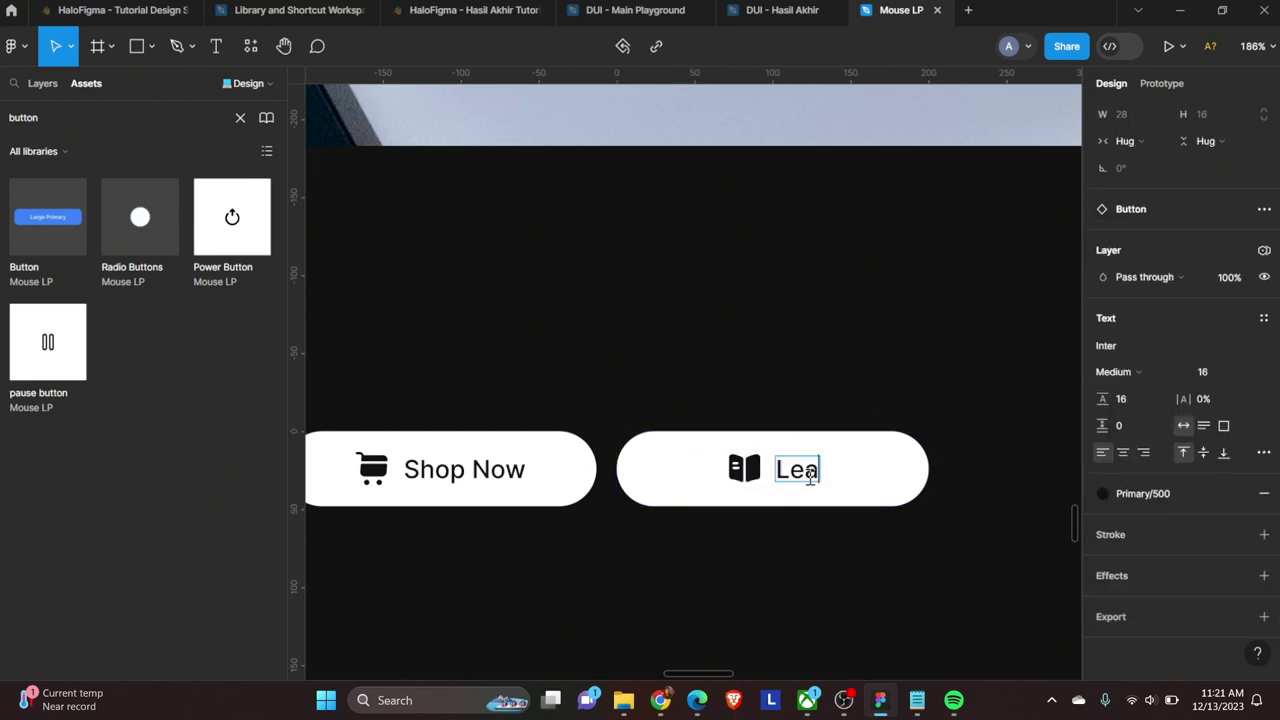
type("rn More")
scroll(903, 586, "down", 3)
key("Escape")
key("Escape")
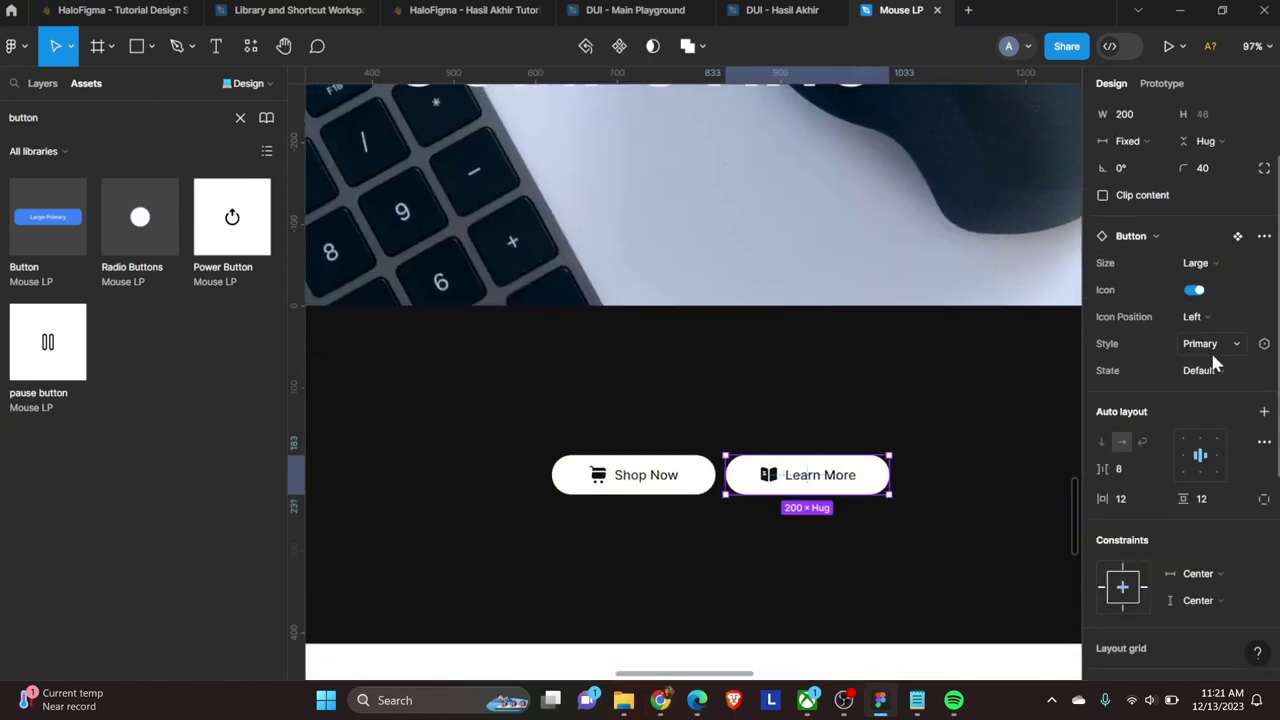
scroll(968, 567, "up", 3)
scroll(1151, 594, "down", 3)
scroll(1151, 594, "down", 3)
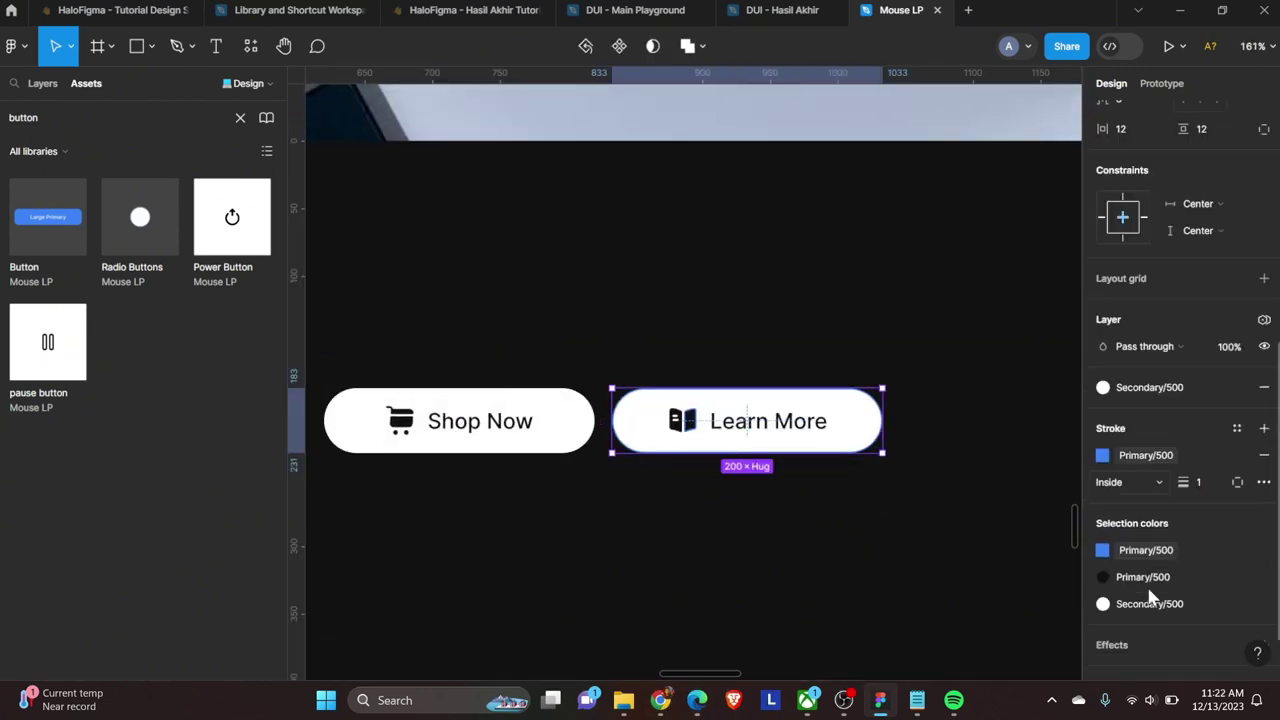
Step: Remove the Learn More button's fill
left_click(1160, 524)
scroll(955, 648, "down", 5)
left_click(955, 648)
left_click(1103, 520)
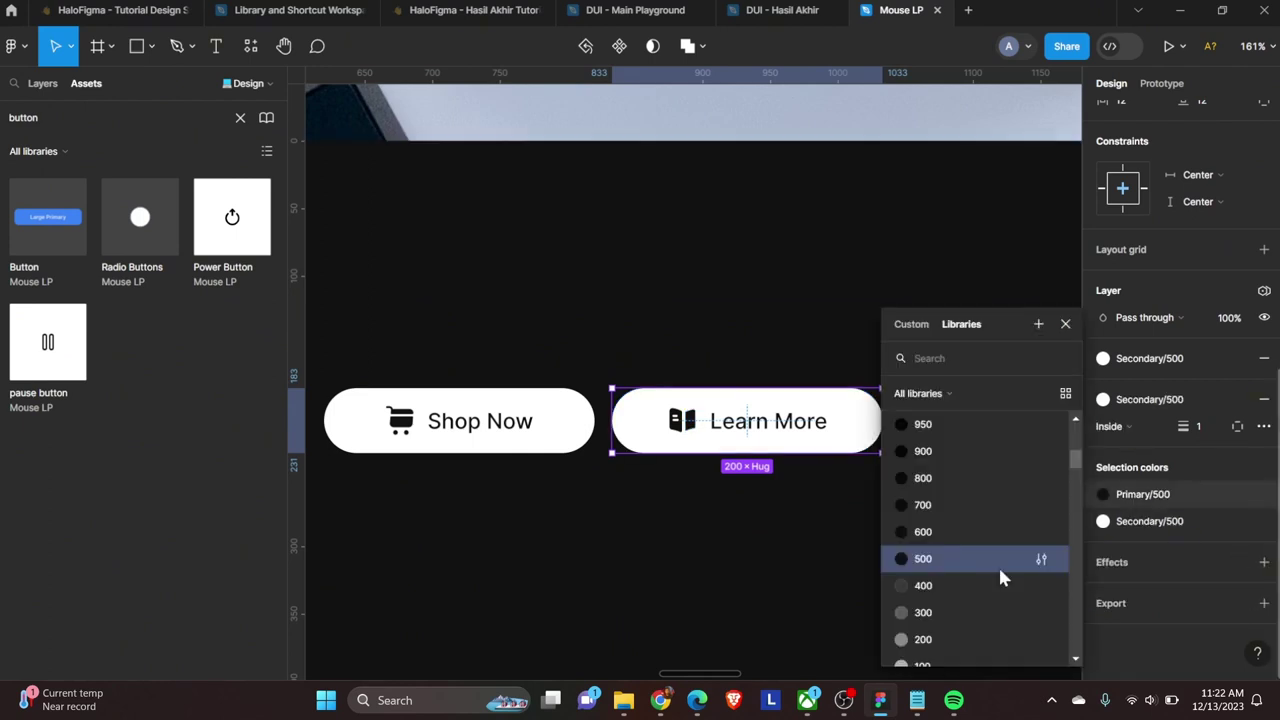
left_click(1000, 574)
left_click(1265, 358)
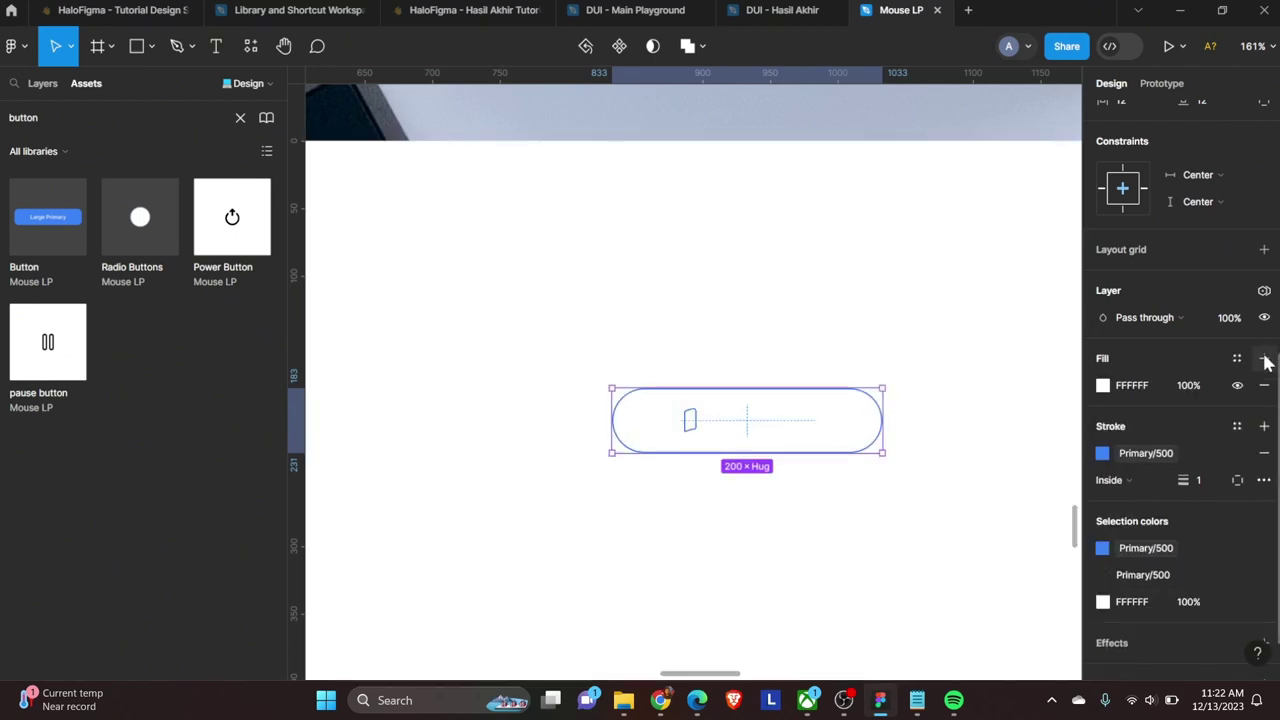
key("ctrl+z")
left_click(1265, 358)
key("ctrl+z")
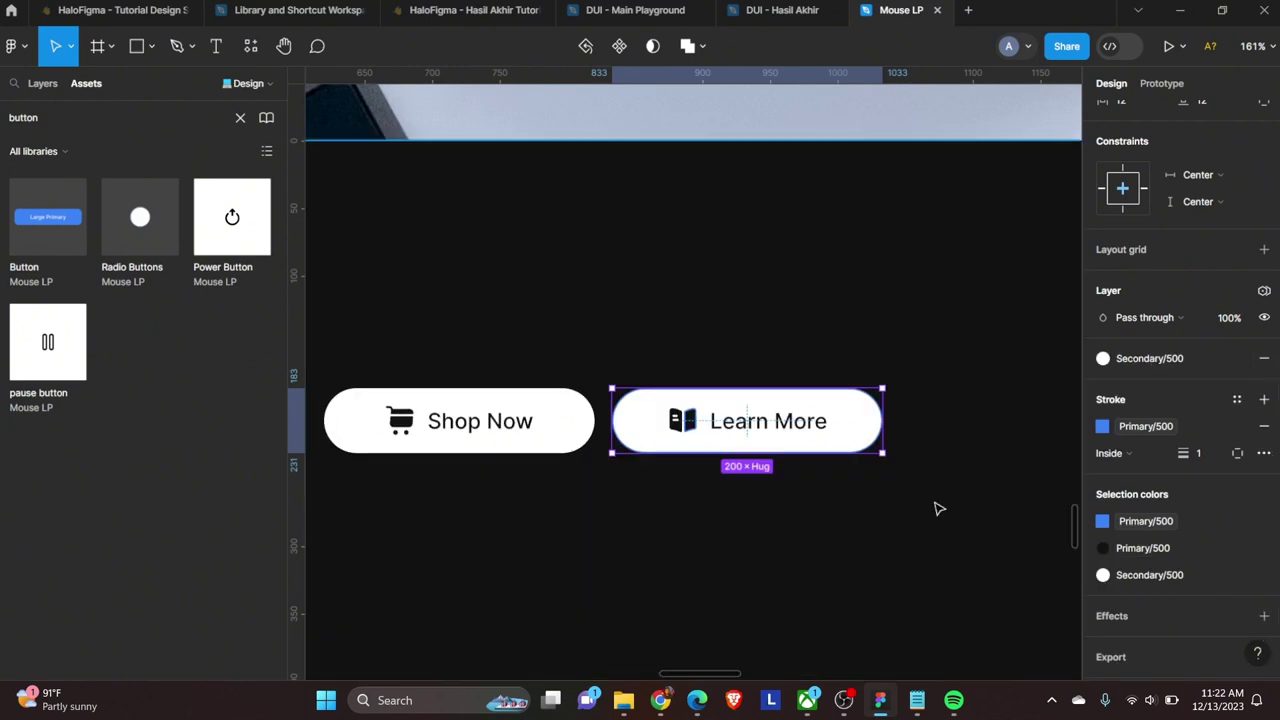
scroll(933, 509, "down", 5)
left_click(1265, 358)
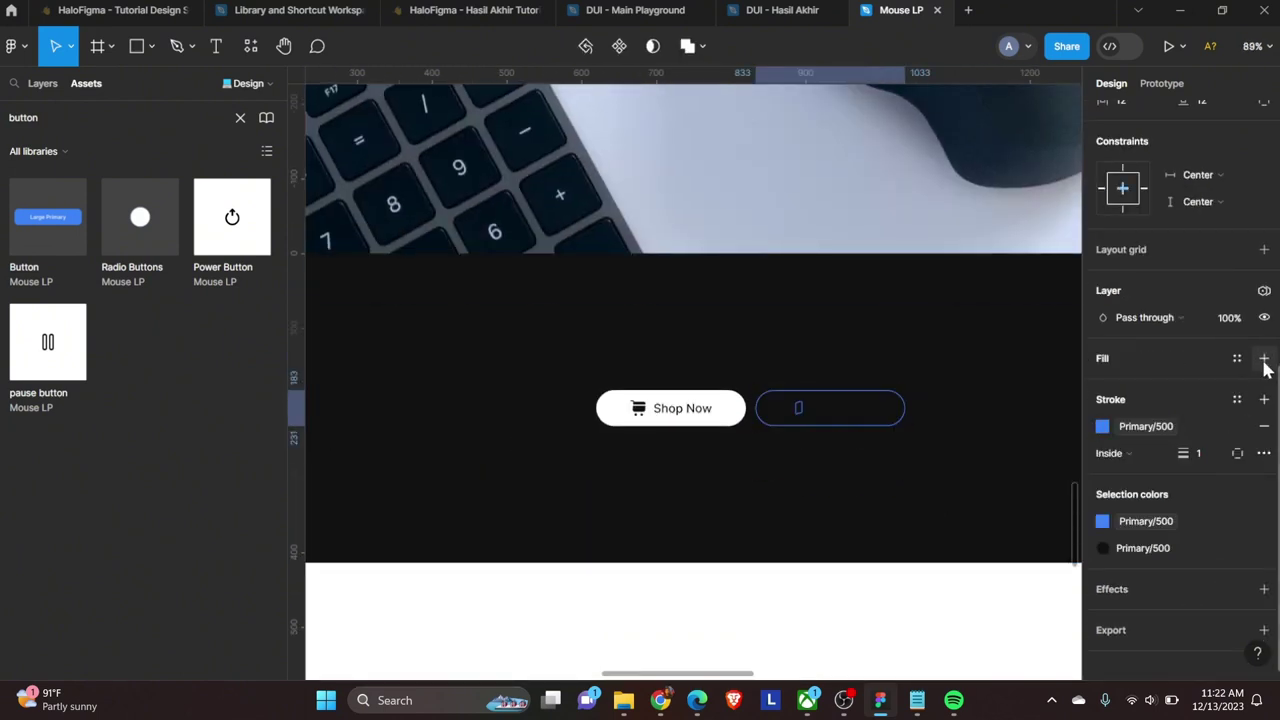
scroll(936, 464, "up", 5)
Step: Make the Learn More label and outline white with Secondary/500
left_click(1143, 548)
scroll(997, 613, "down", 3)
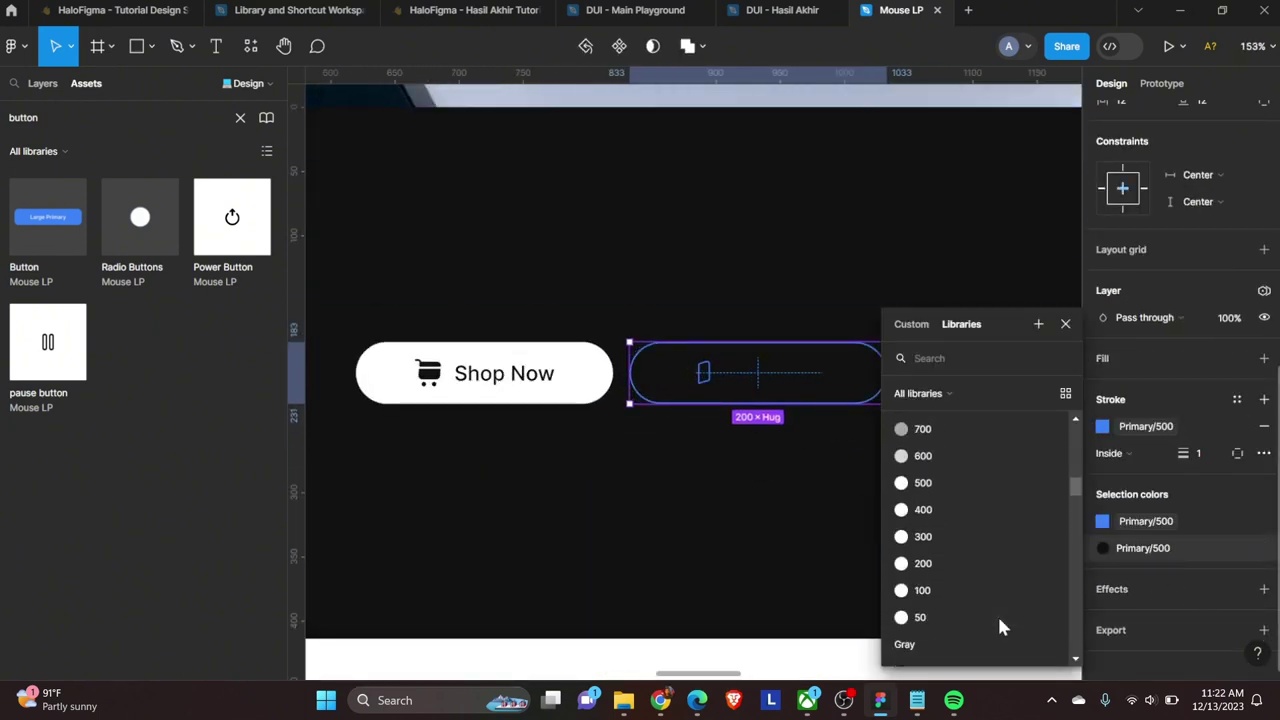
scroll(997, 613, "down", 1)
left_click(997, 613)
left_click(1175, 525)
scroll(983, 617, "down", 3)
left_click(983, 617)
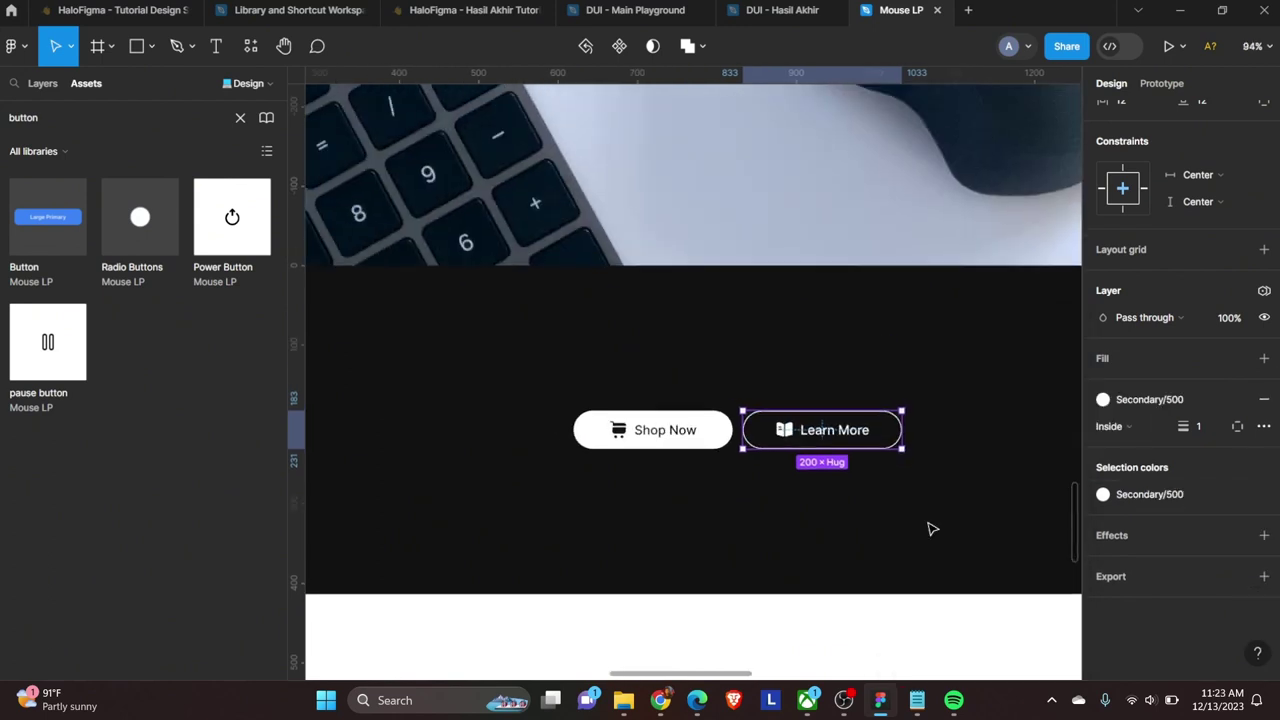
scroll(928, 528, "down", 5)
key("Escape")
Step: Group both buttons into an auto-layout row named 'Action Button' with 20 spacing
left_click(838, 447)
key("shift+a")
left_click(42, 83)
key("ctrl+r")
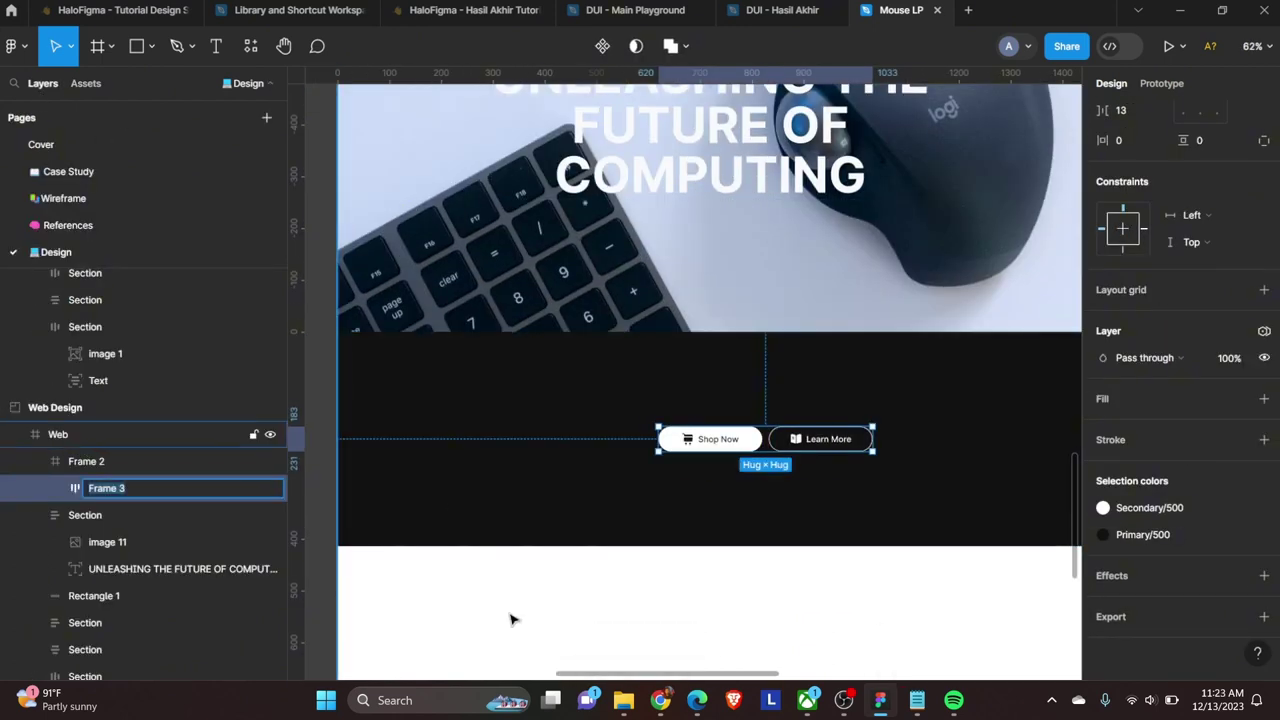
type("n Button")
key("Return")
left_click_drag(1103, 358, 1128, 366)
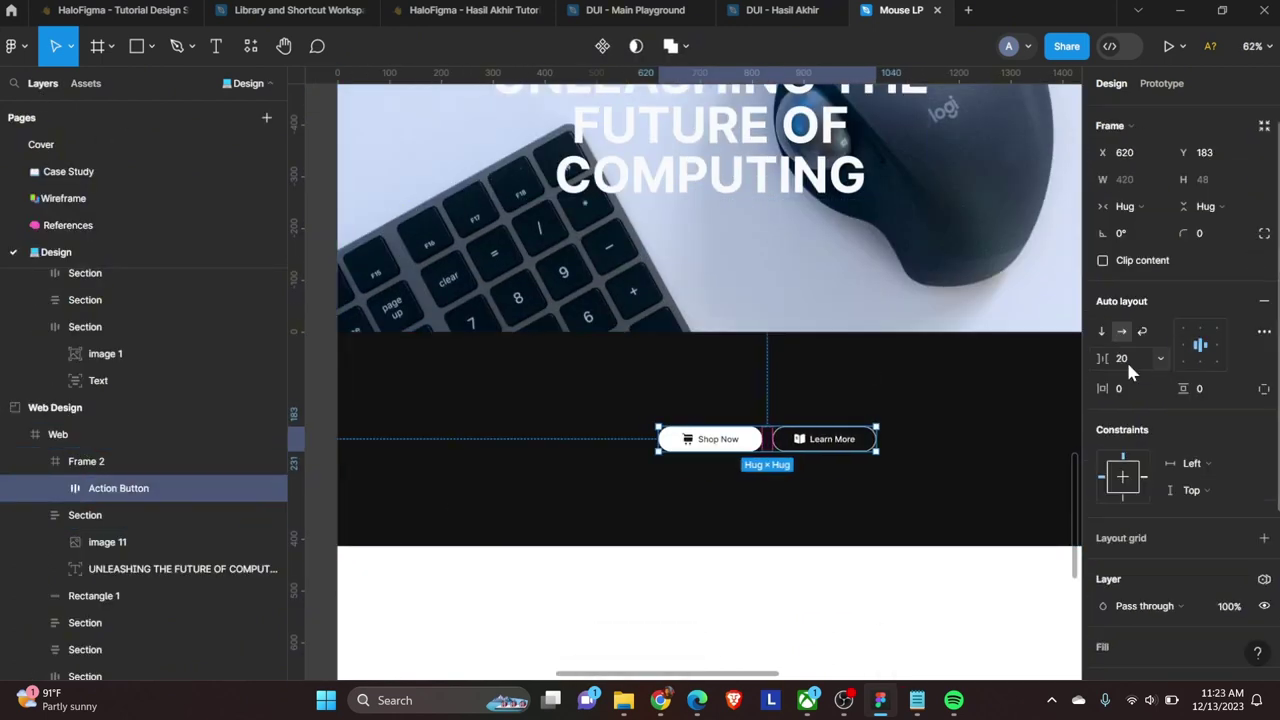
key("alt+h")
Step: Wrap the buttons section in auto layout and name it 'Section'
scroll(935, 550, "down", 3)
left_click(943, 483)
key("shift+a")
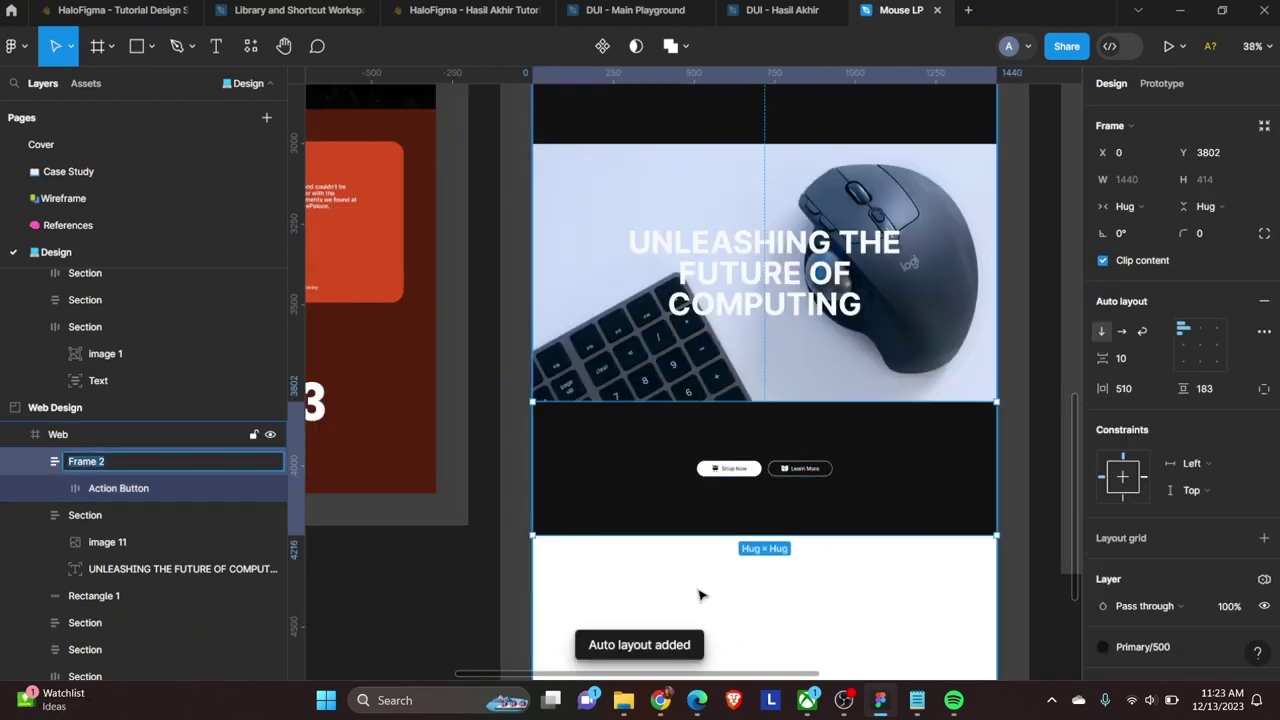
key("ctrl+r")
type("Section")
key("Return")
key("Escape")
scroll(700, 595, "down", 3)
scroll(700, 595, "down", 3)
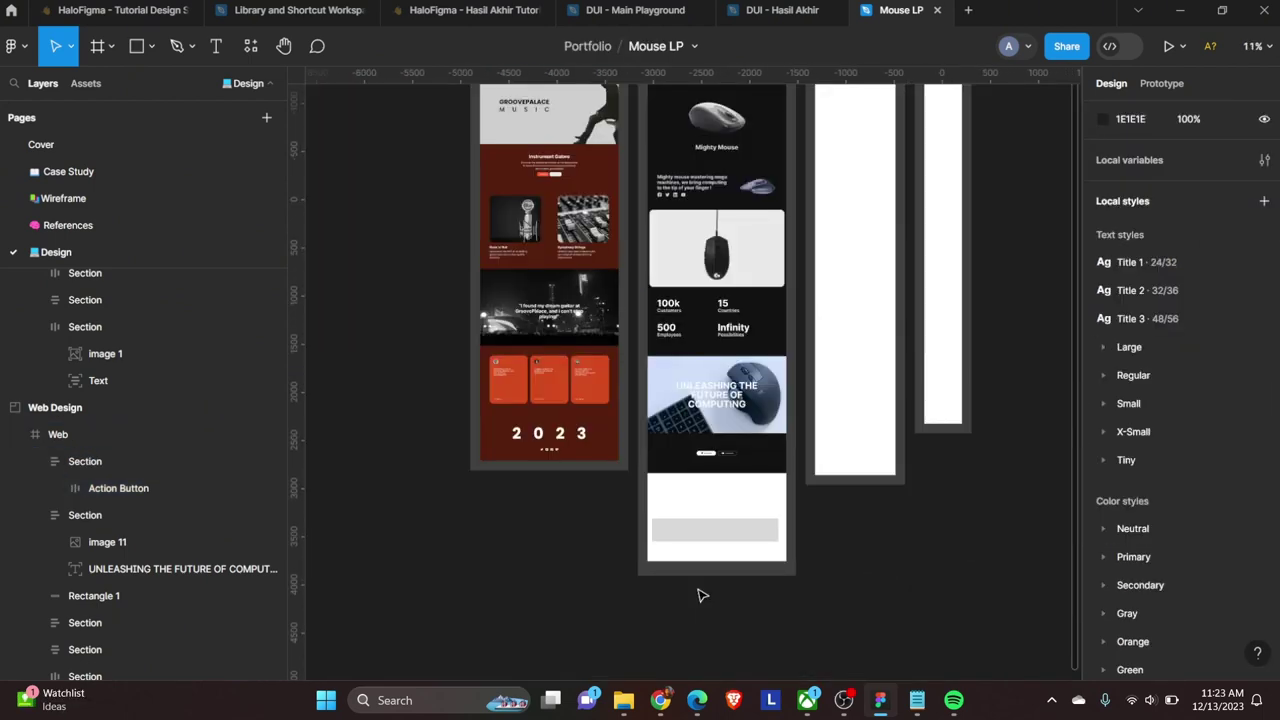
scroll(748, 528, "up", 5)
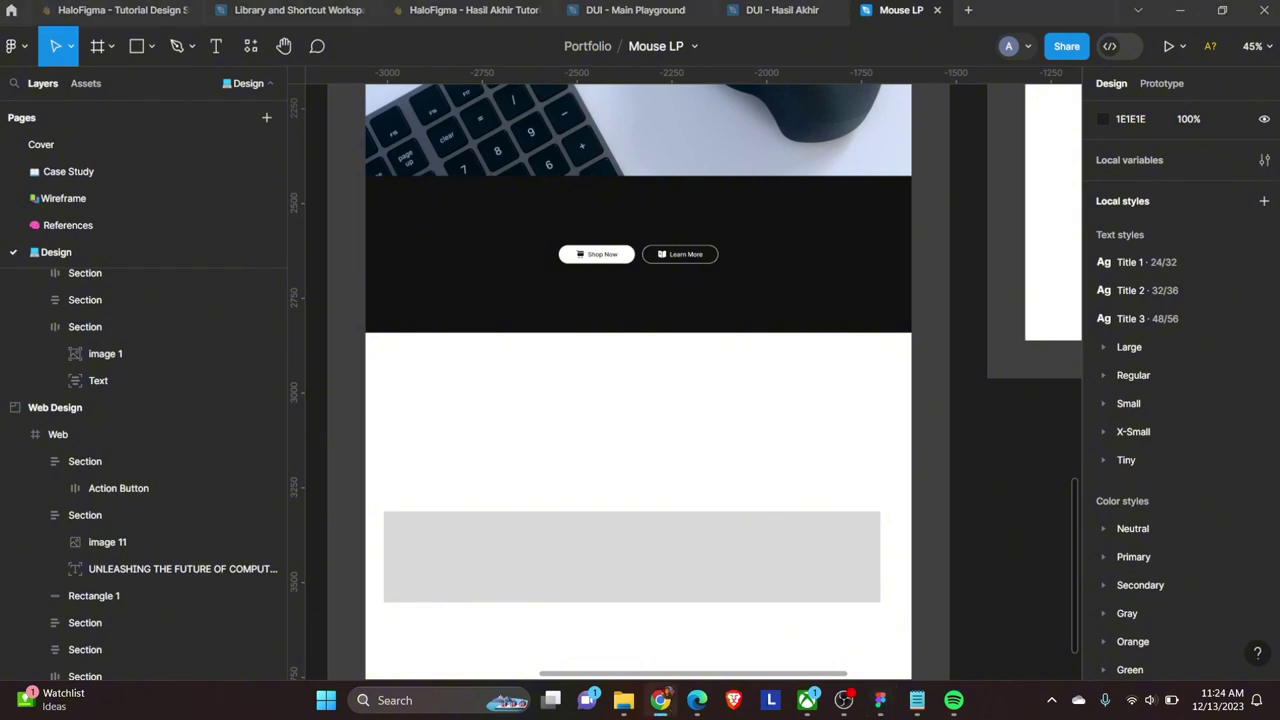
scroll(775, 418, "down", 2)
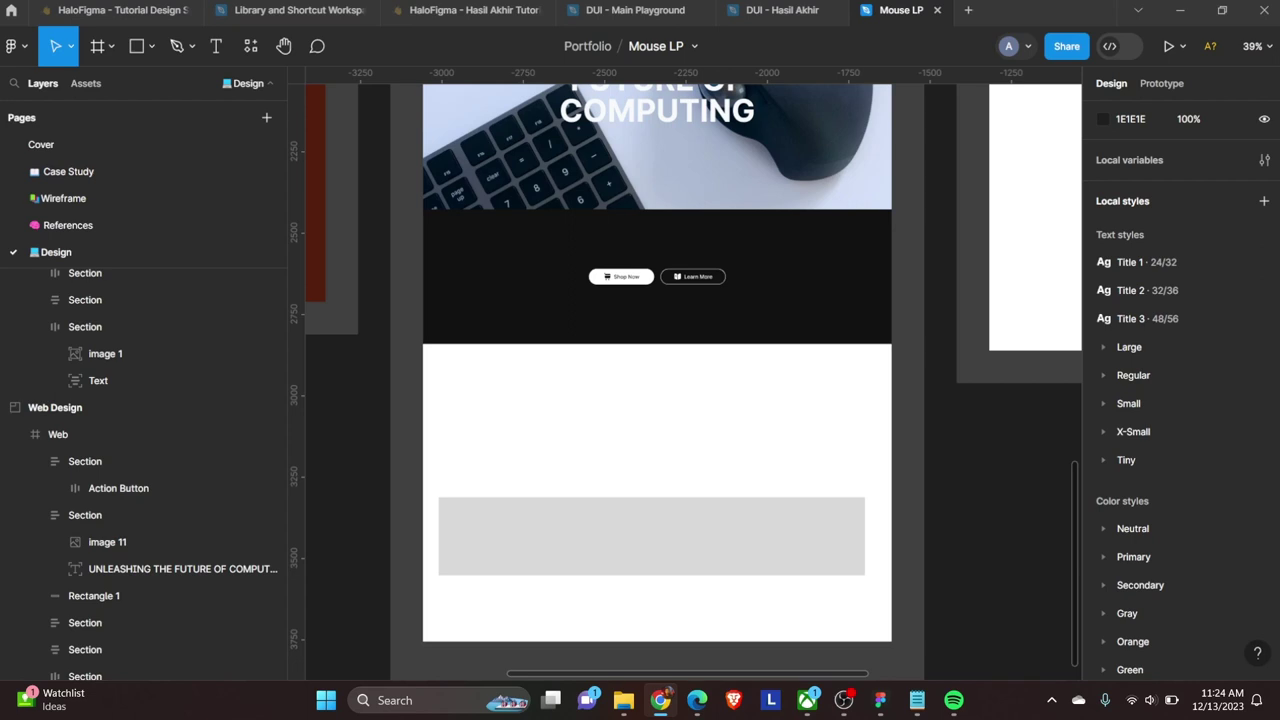
Step: Draw a full-width 1440×335 frame directly below the buttons section
left_click(1203, 7)
key("f")
left_click_drag(891, 371, 423, 477)
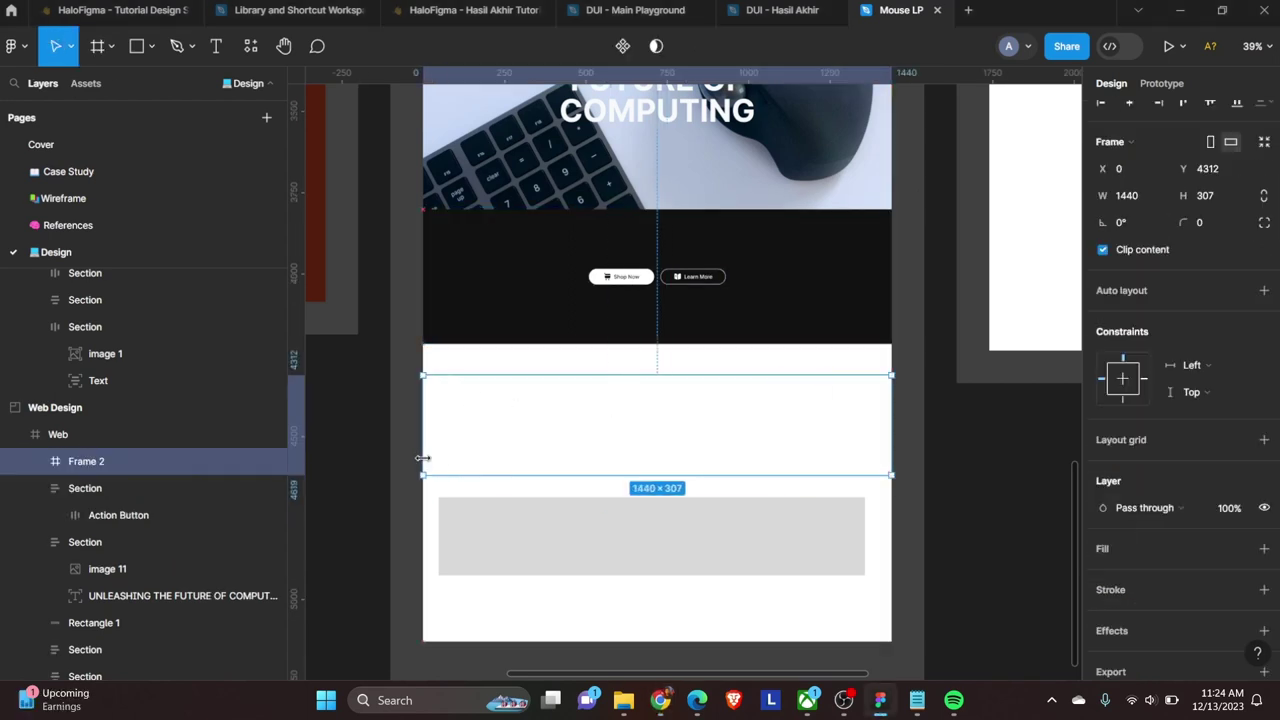
left_click_drag(524, 372, 590, 343)
scroll(604, 470, "up", 5)
left_click_drag(604, 470, 693, 430)
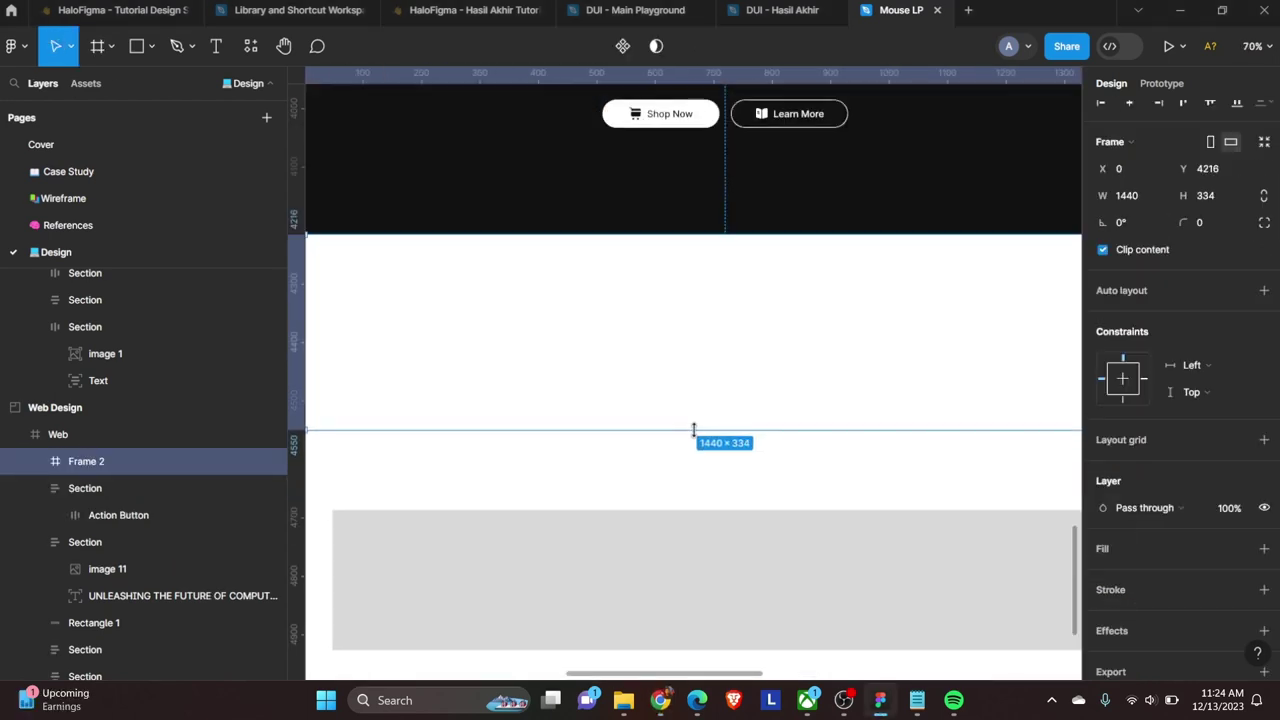
scroll(688, 437, "up", 10)
scroll(705, 360, "up", 5)
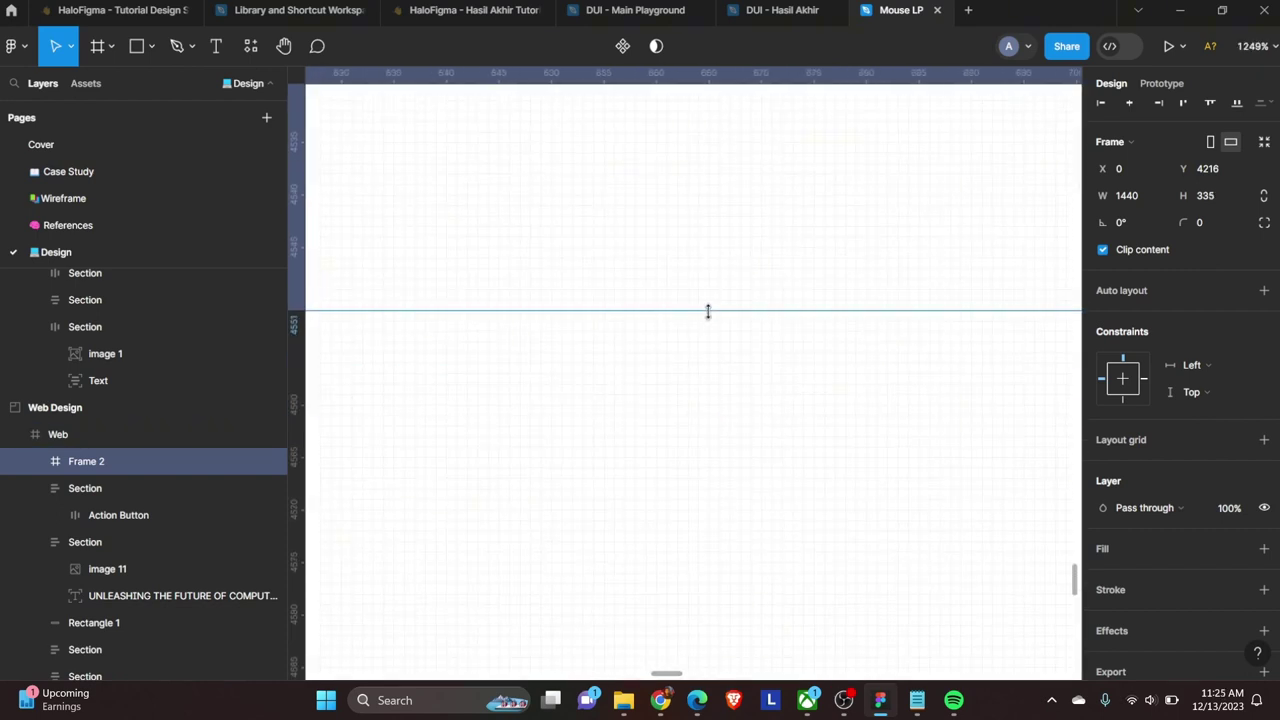
scroll(707, 311, "down", 8)
scroll(710, 315, "down", 6)
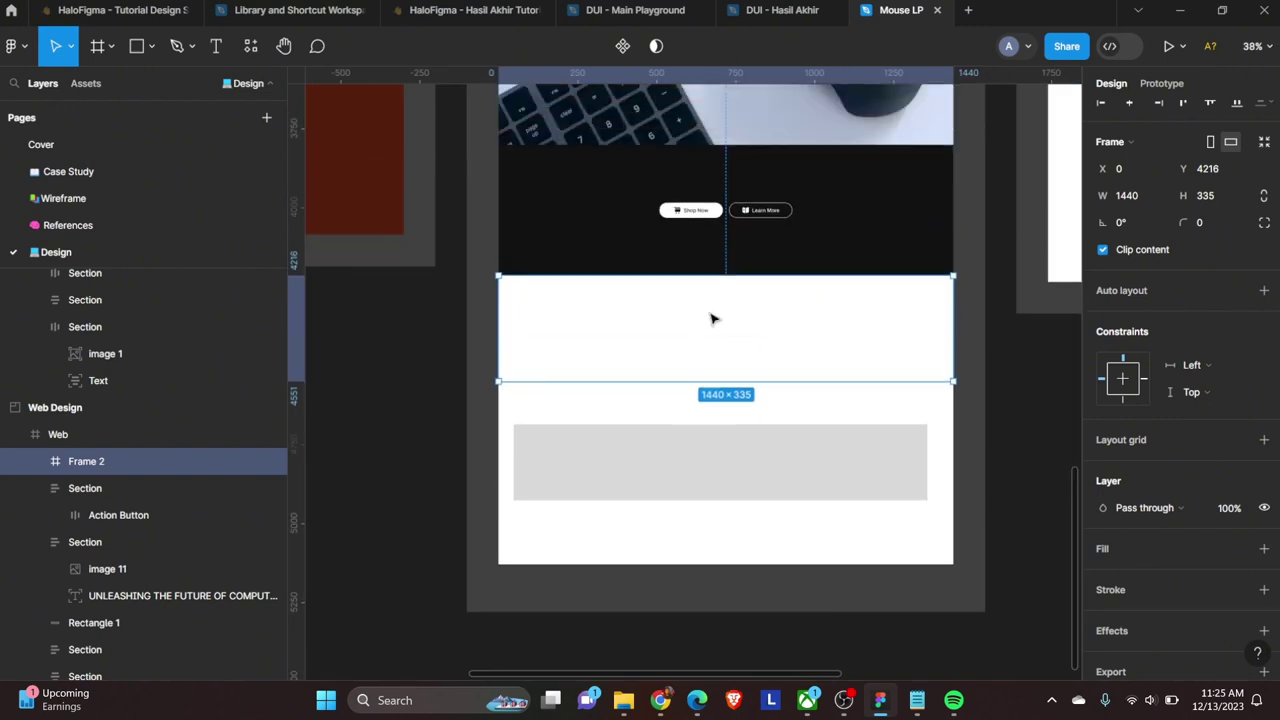
Step: Fill the new frame with Primary/500 and rename it Footer
left_click(1236, 548)
scroll(963, 563, "down", 2)
left_click(961, 560)
key("ctrl+r")
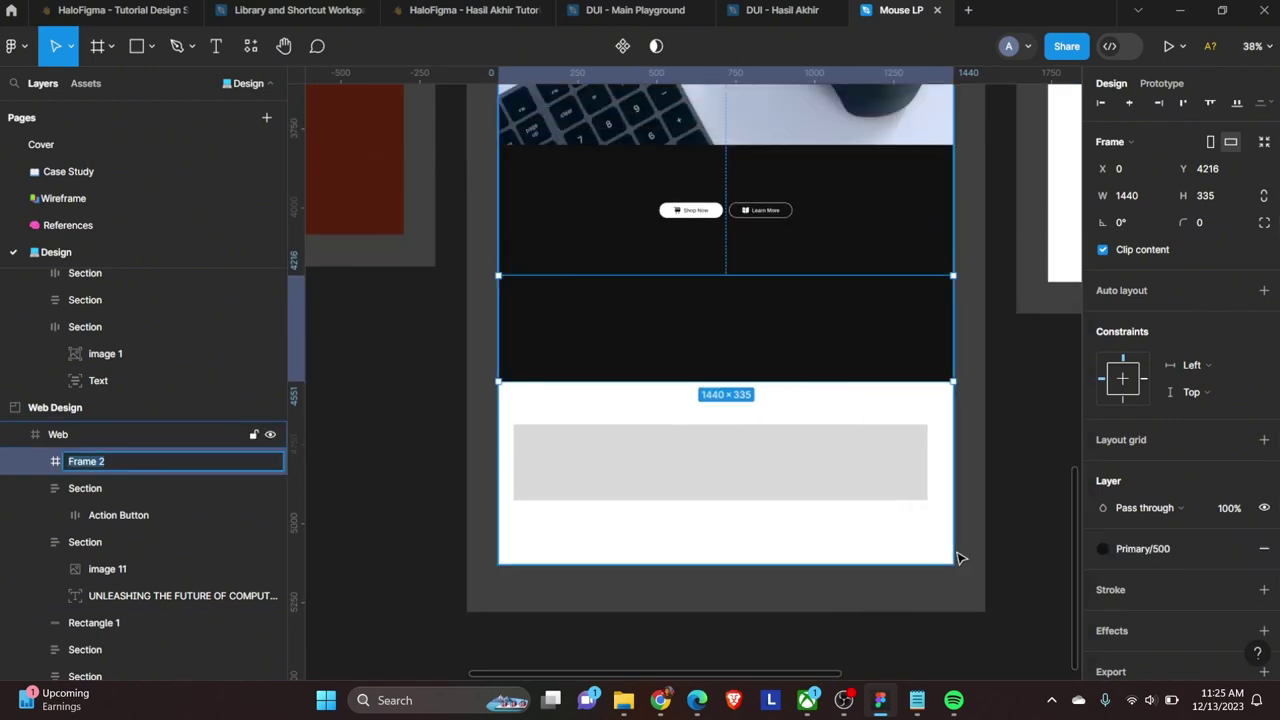
type("Footer")
key("Return")
left_click(800, 483)
left_click(640, 330)
scroll(620, 315, "up", 3)
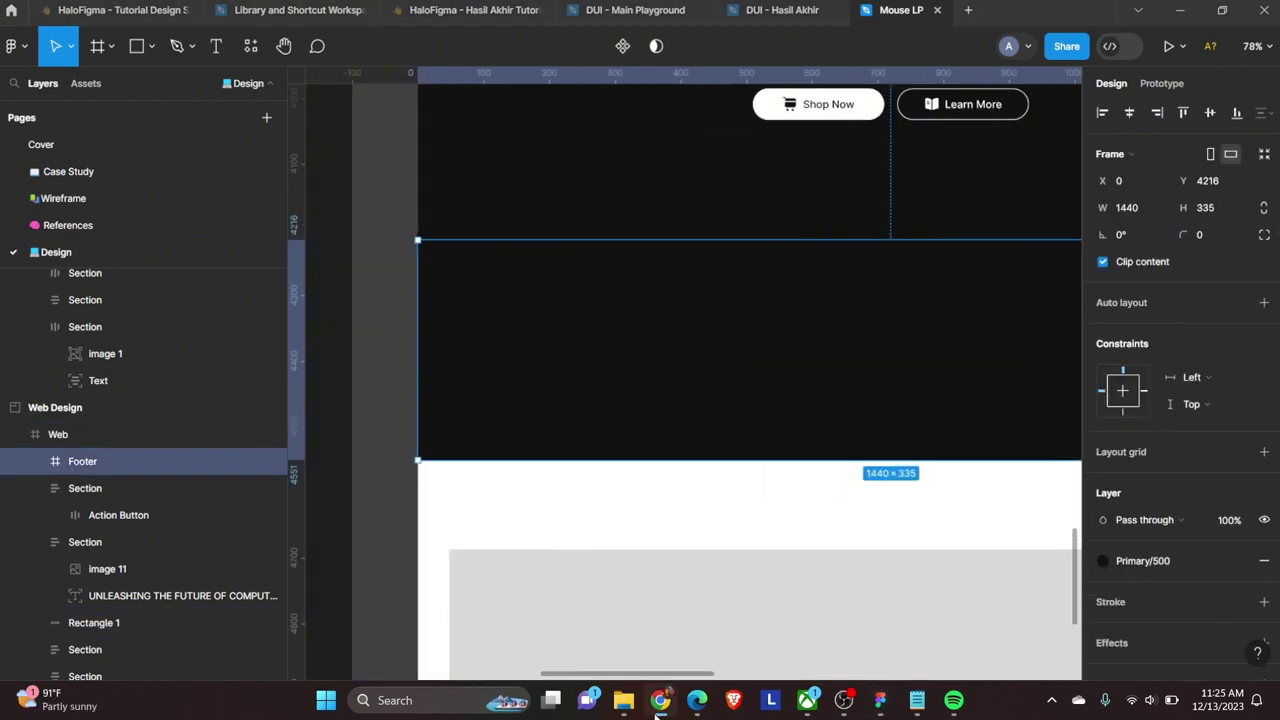
Step: Add a 'Products' text heading on the footer coloured Neutral/50
key("t")
left_click(541, 305)
type("Prod")
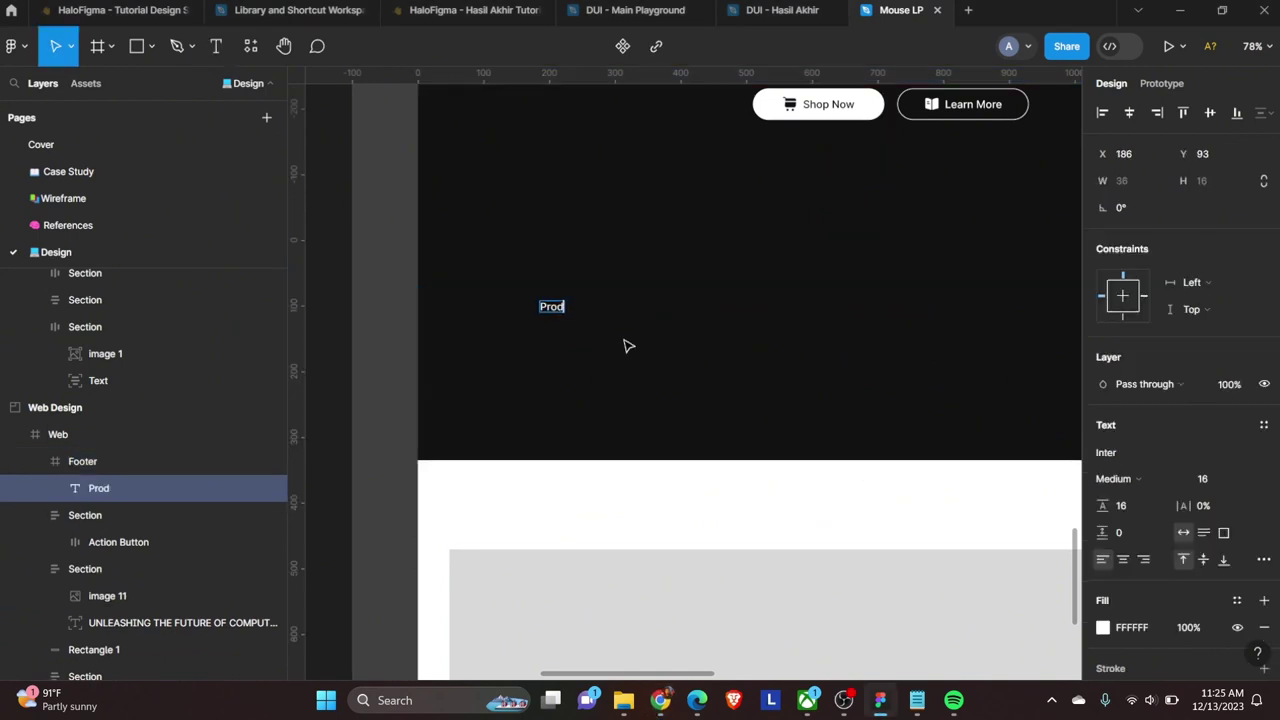
type("ucts")
key("Escape")
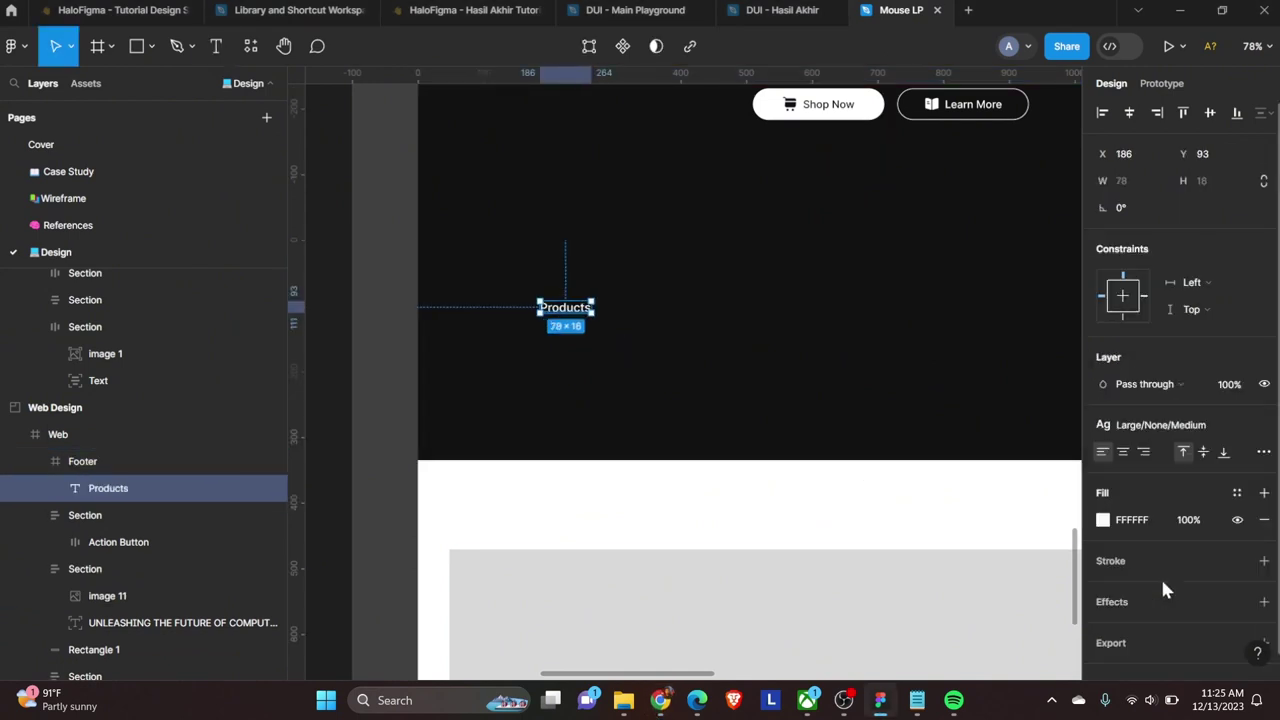
left_click(1237, 492)
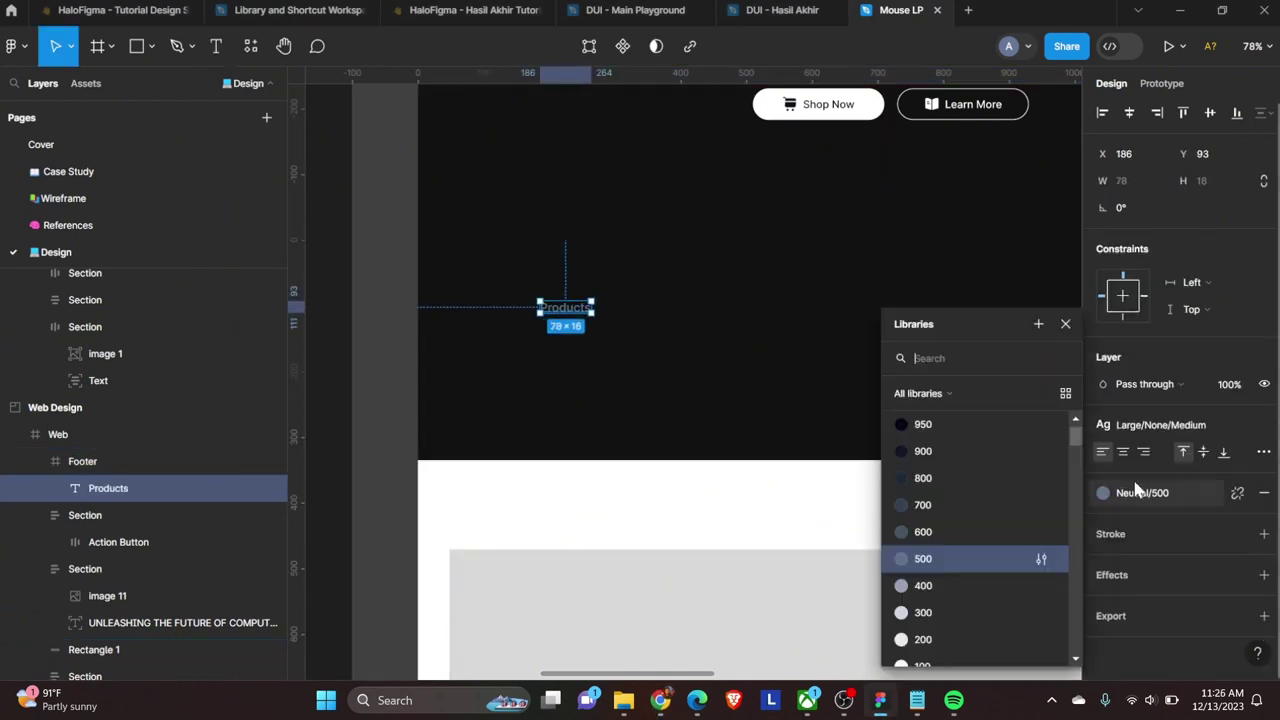
left_click(923, 558)
left_click(1152, 505)
left_click(922, 639)
scroll(558, 305, "up", 3)
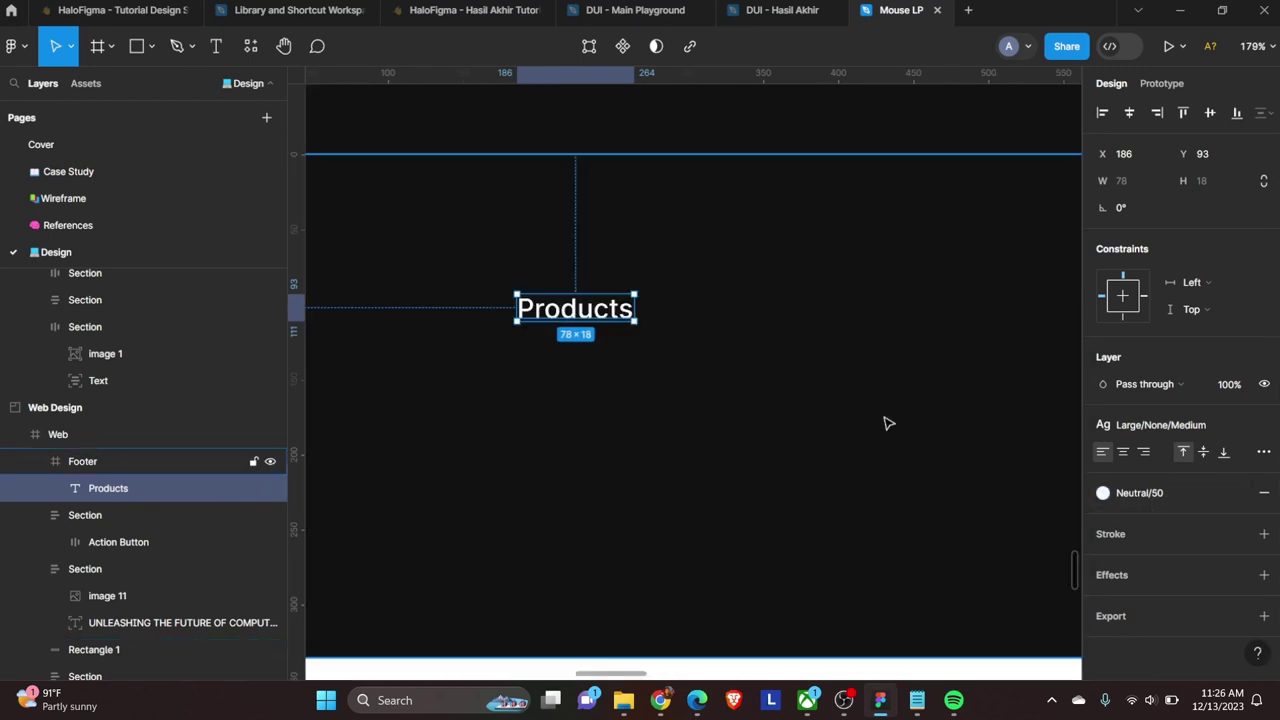
key("ctrl+b")
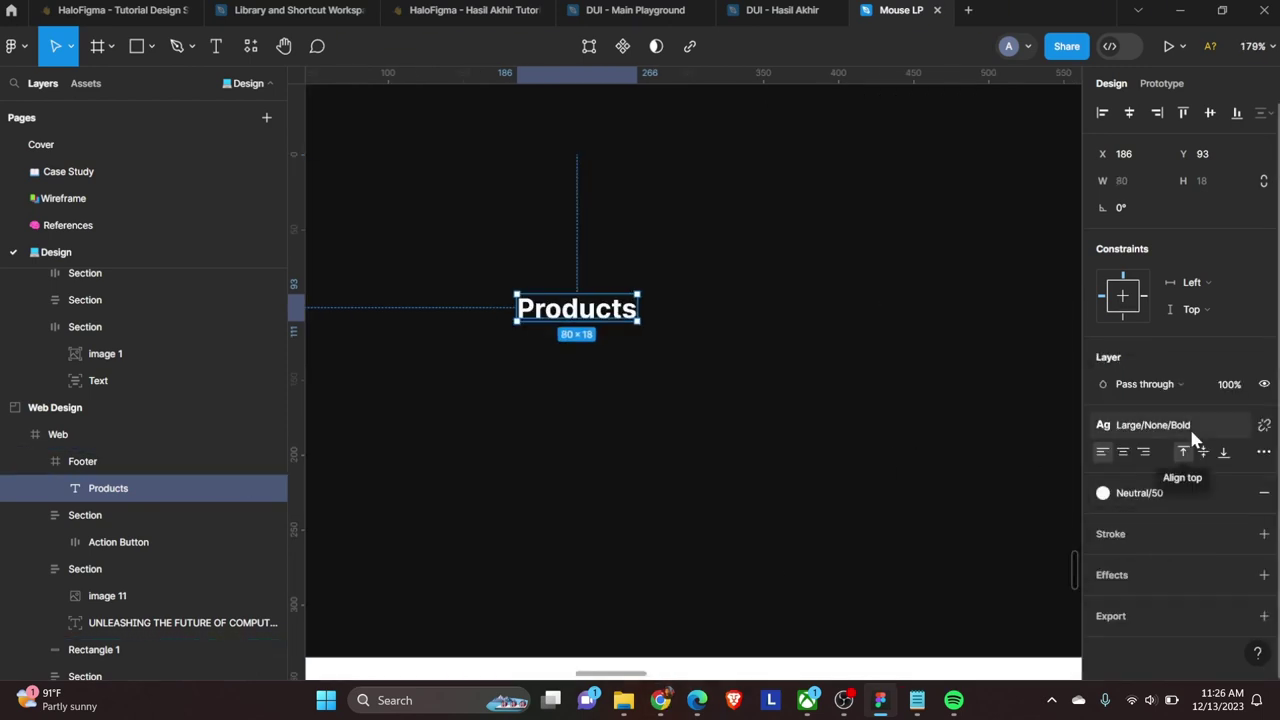
key("ctrl+b")
Step: Duplicate Products into a smaller Regular-style 'Desktop' item beneath it
key("ctrl+d")
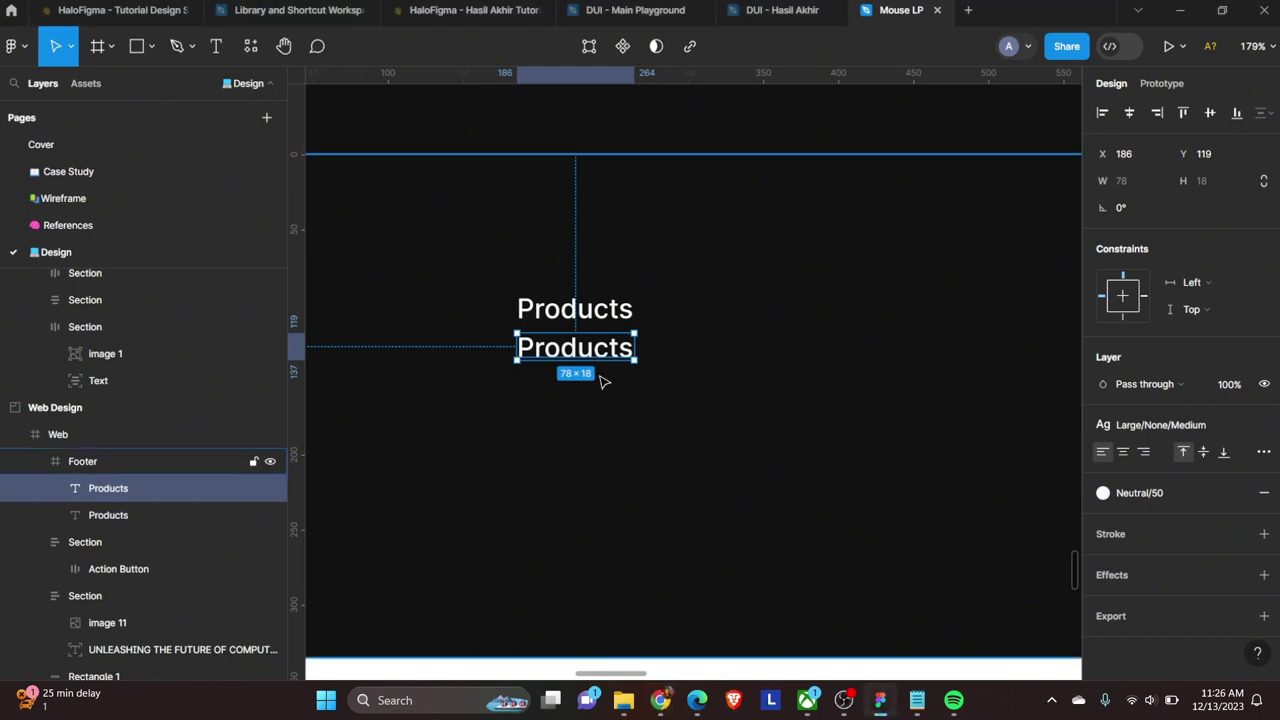
left_click(1160, 424)
left_click(1148, 565)
double_click(565, 348)
type("Desktop")
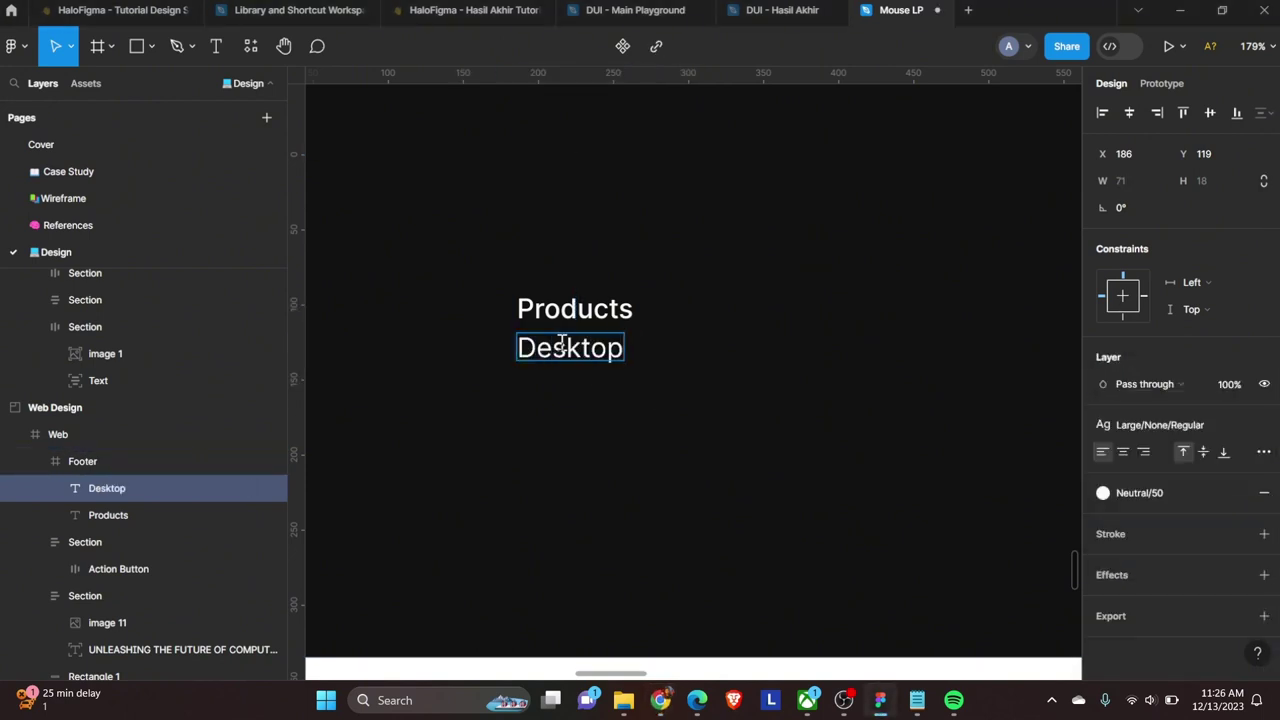
left_click(1160, 424)
scroll(1143, 600, "down", 2)
left_click(1143, 586)
Step: Copy the item downward as 'Laptop' and 'Accessories'
mouse_move(590, 359)
left_mouse_down()
mouse_move(590, 403)
mouse_move(563, 434)
left_mouse_up()
double_click(597, 390)
type("Laptop")
key("Escape")
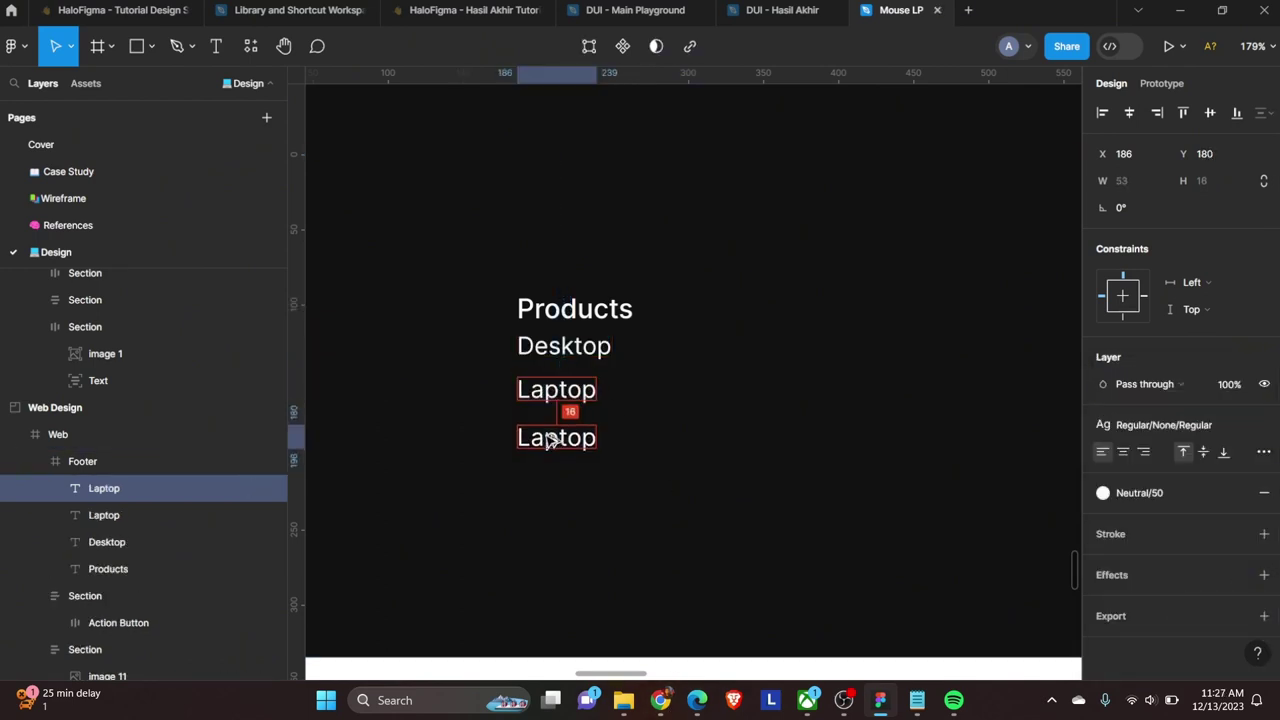
type("Accessories")
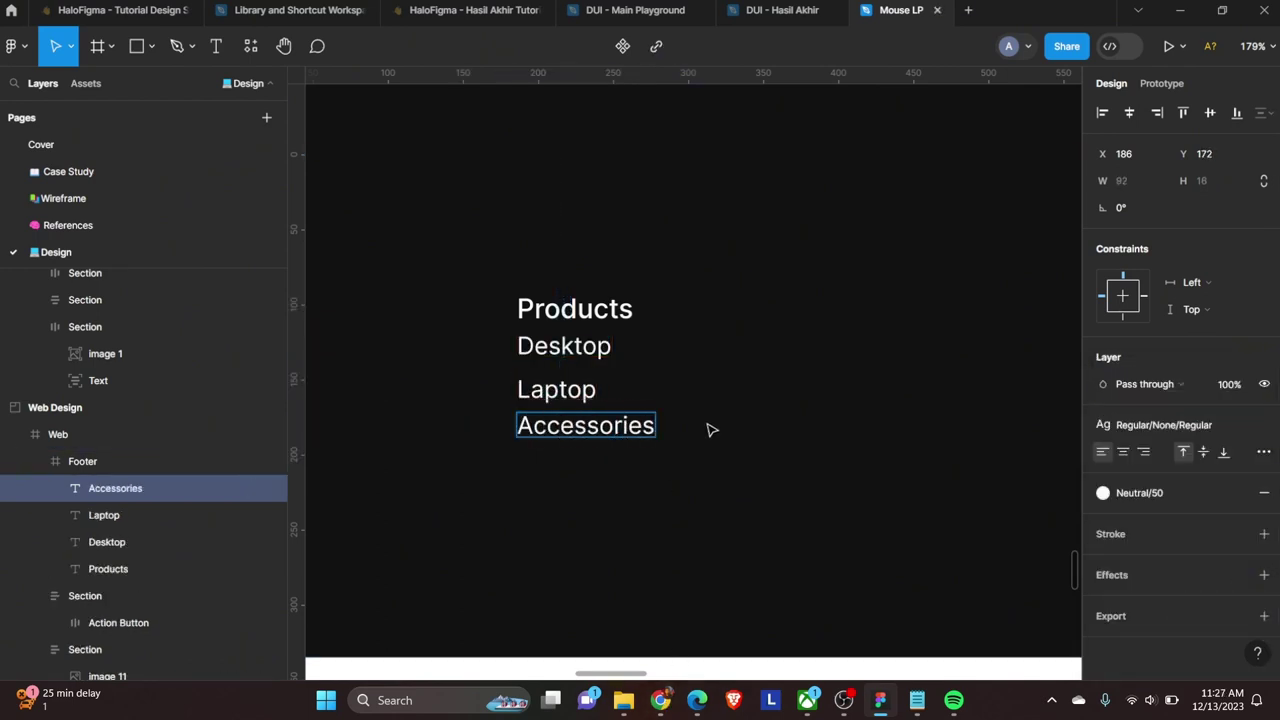
scroll(707, 430, "down", 2)
Step: Wrap the three link items in an auto-layout frame named Coloumn with 12 spacing
left_click(583, 357, "shift")
left_click(577, 391, "shift")
key("shift+a")
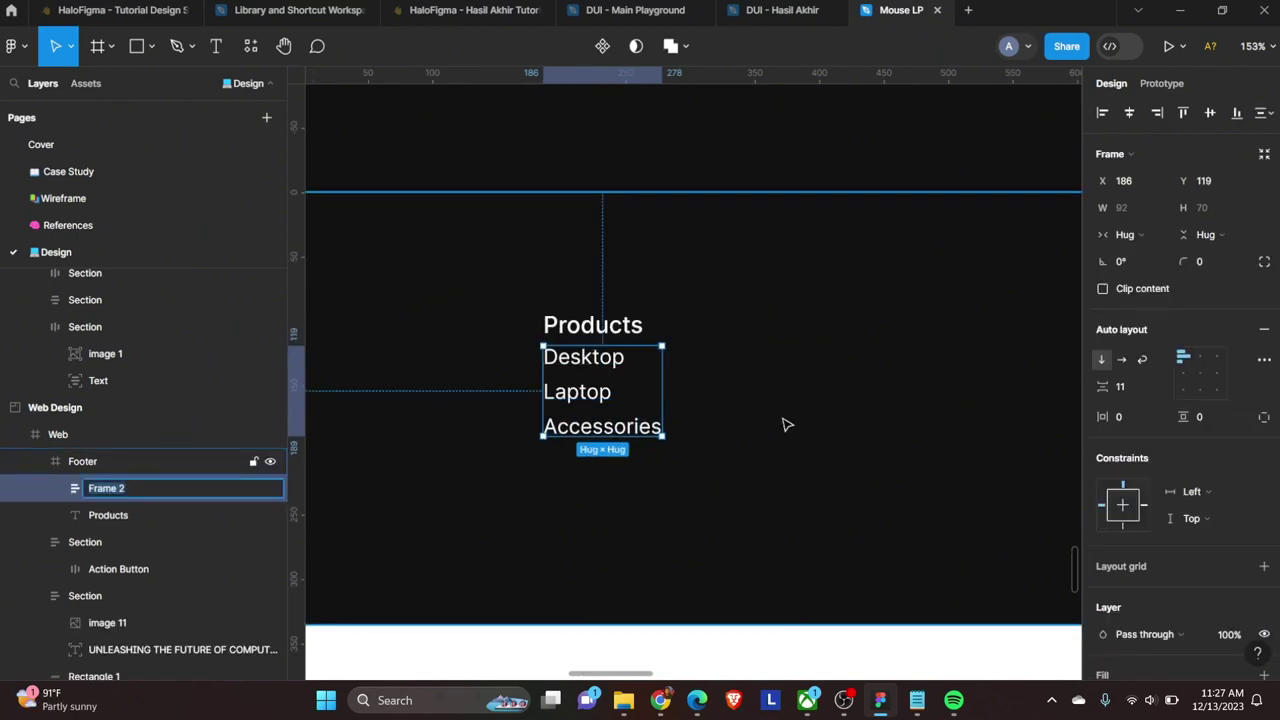
type("Coloumn")
key("Return")
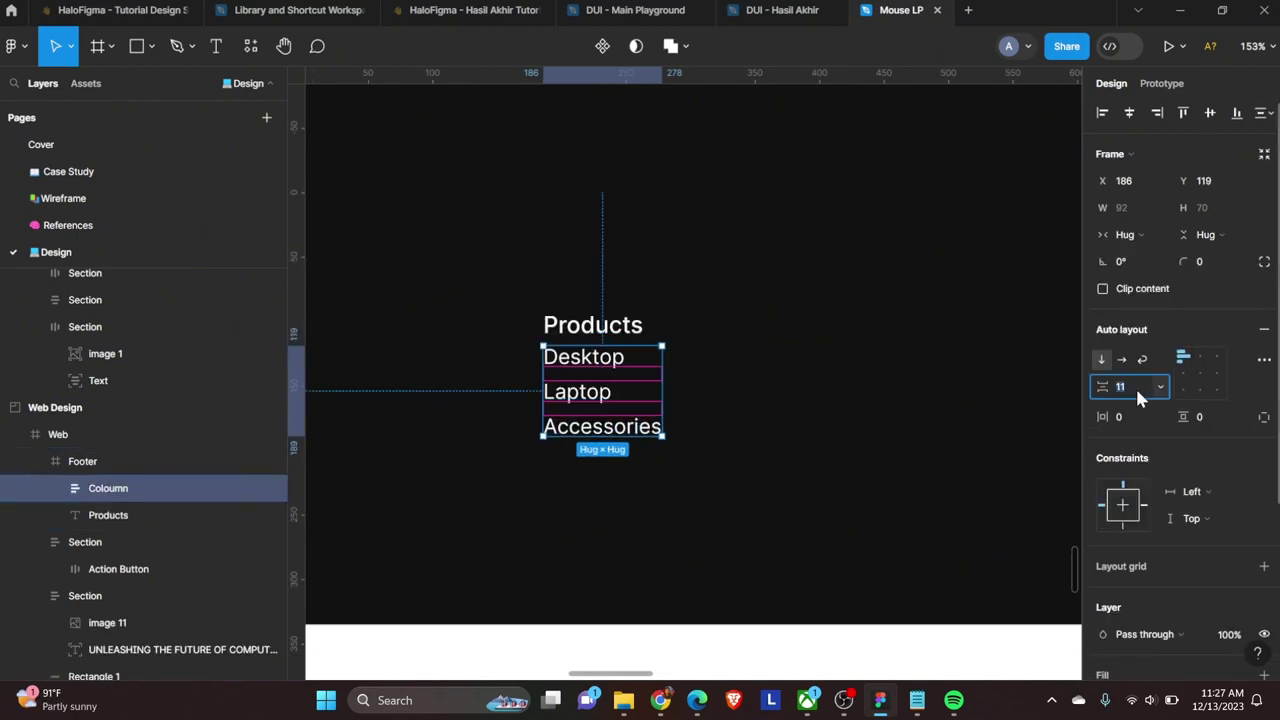
left_click(1125, 386)
type("12")
key("Return")
Step: Wrap the Products heading and list in an auto-layout frame named Menu, gap 14
left_click(593, 325, "shift")
key("shift+a")
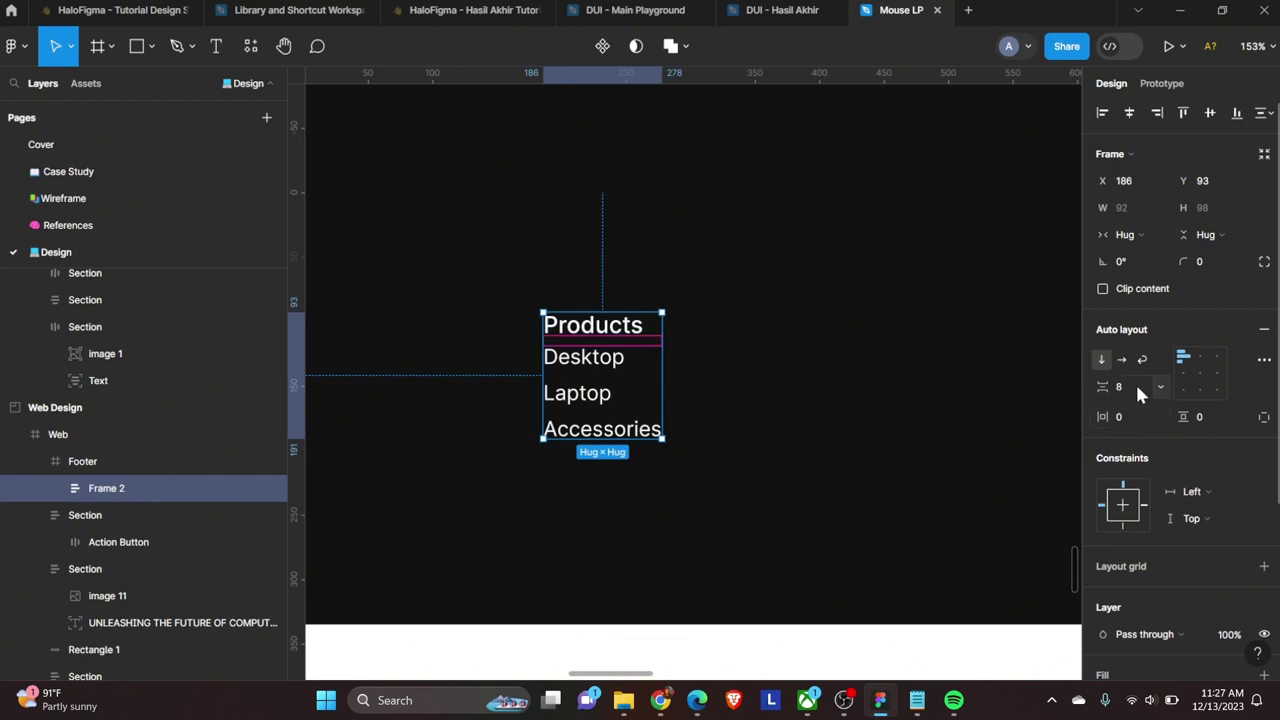
left_click(1135, 385)
type("14")
key("Return")
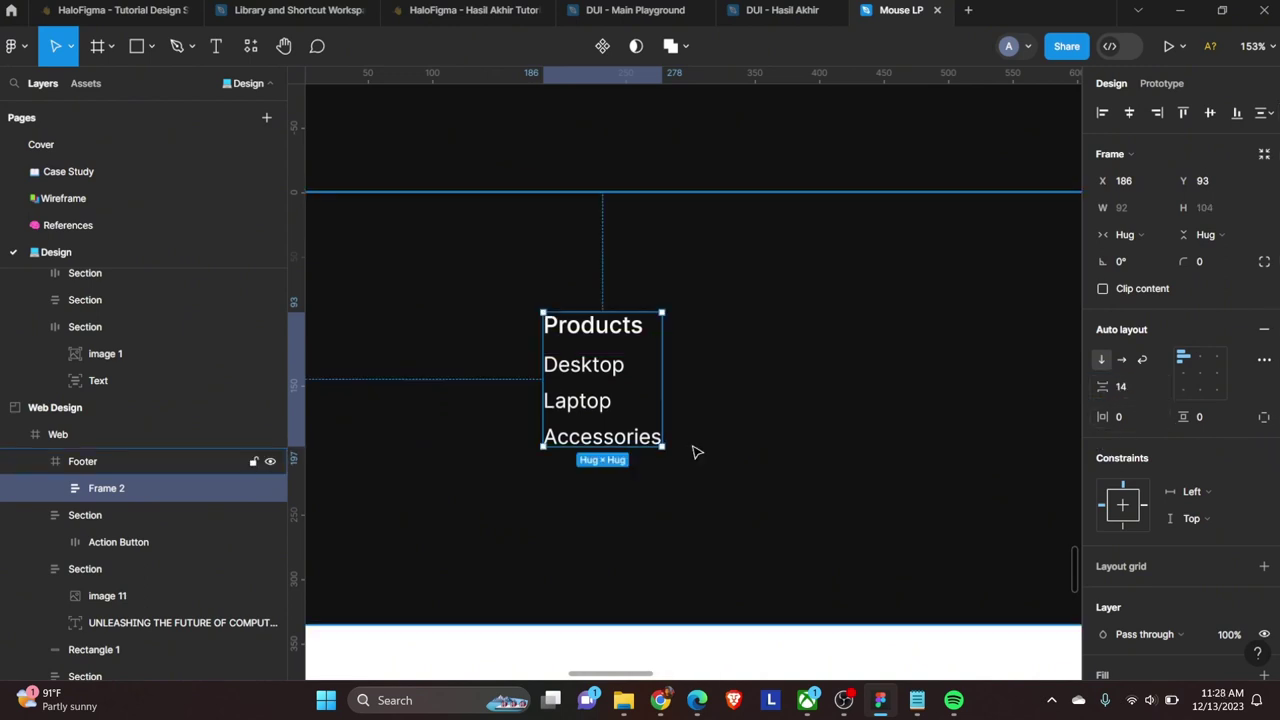
key("ctrl+r")
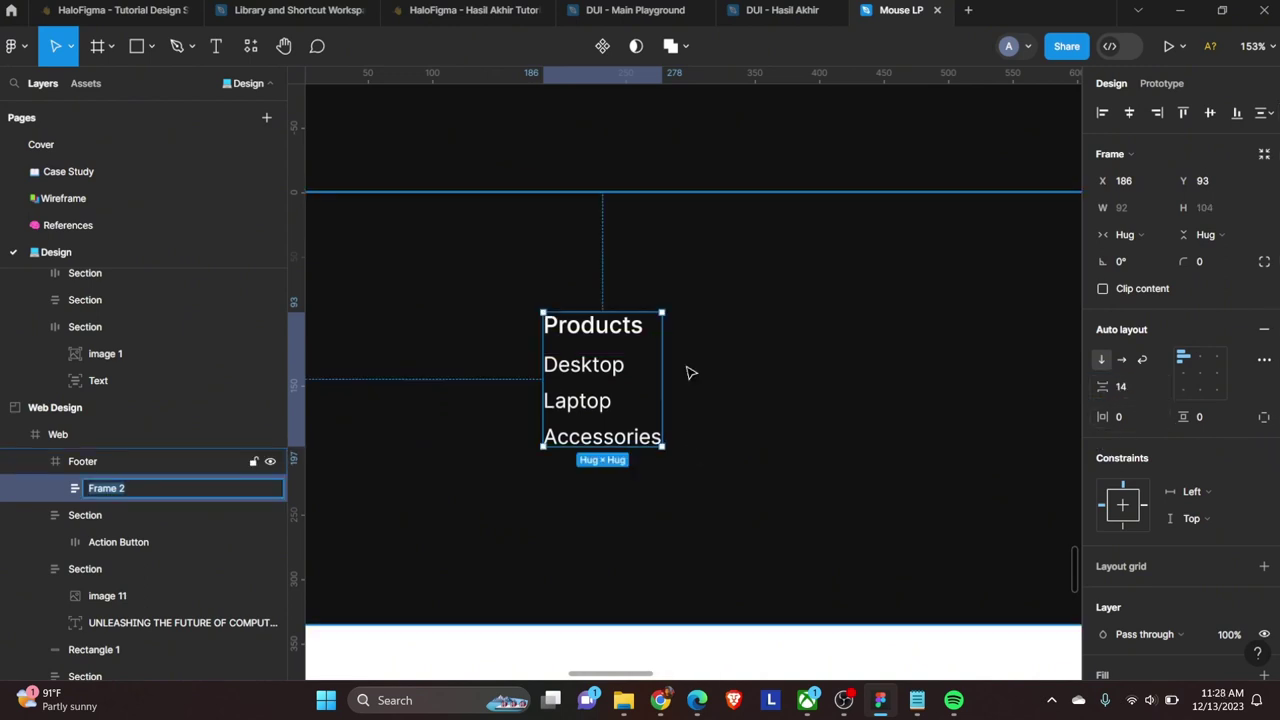
type("Menu")
key("Return")
Step: Center Menu vertically at X 100 with gap 16, and duplicate it to the right
scroll(720, 400, "down", 5)
key("alt+v")
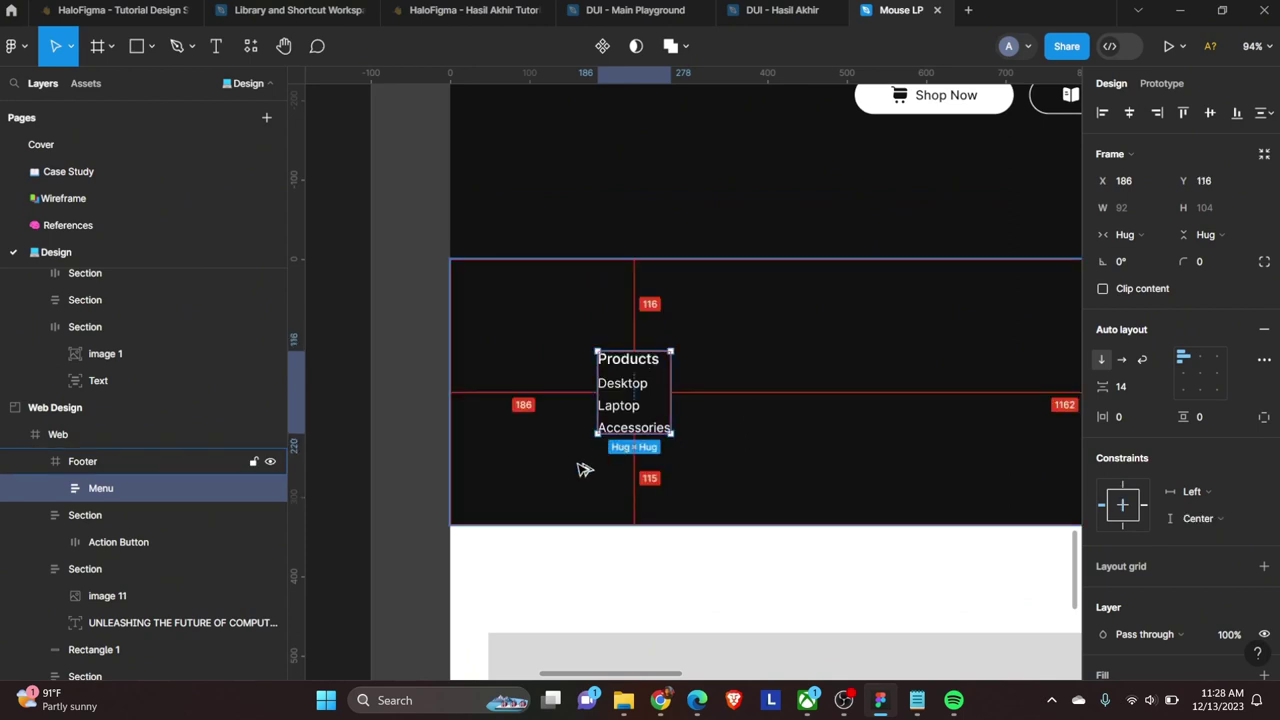
key("alt+a")
left_click(1149, 395)
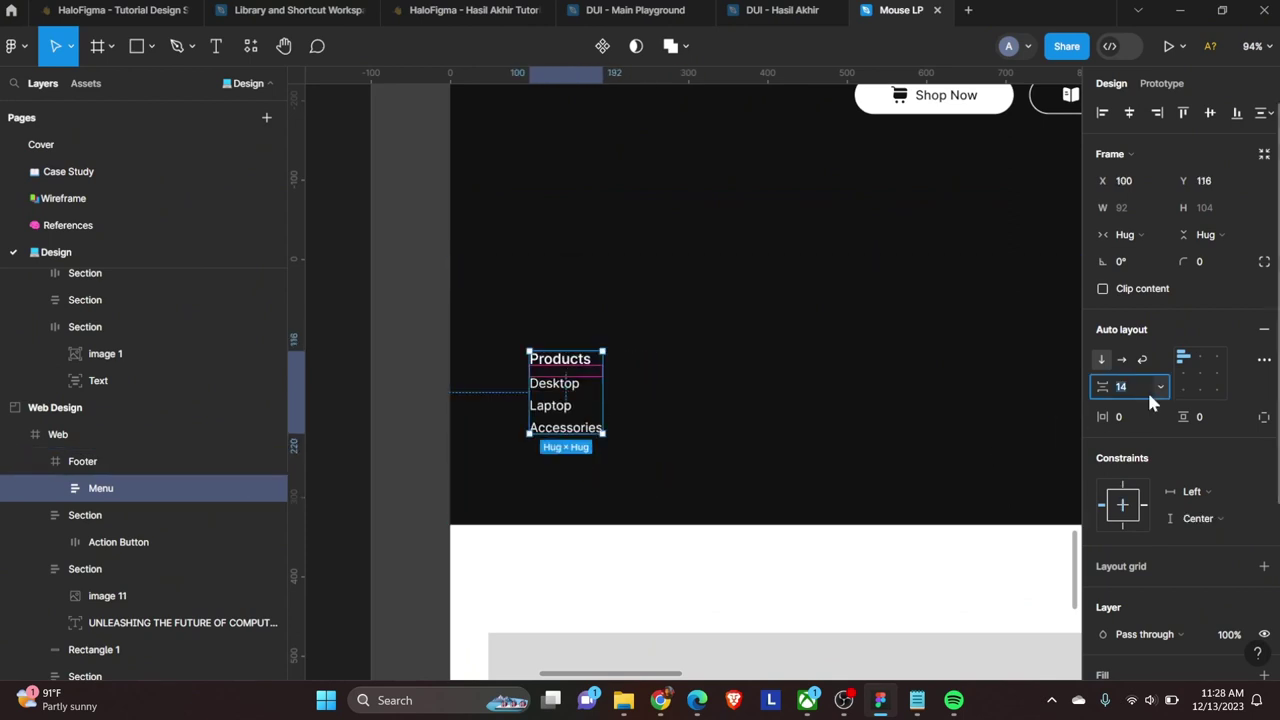
type("16")
key("Return")
left_click_drag(565, 400, 661, 400)
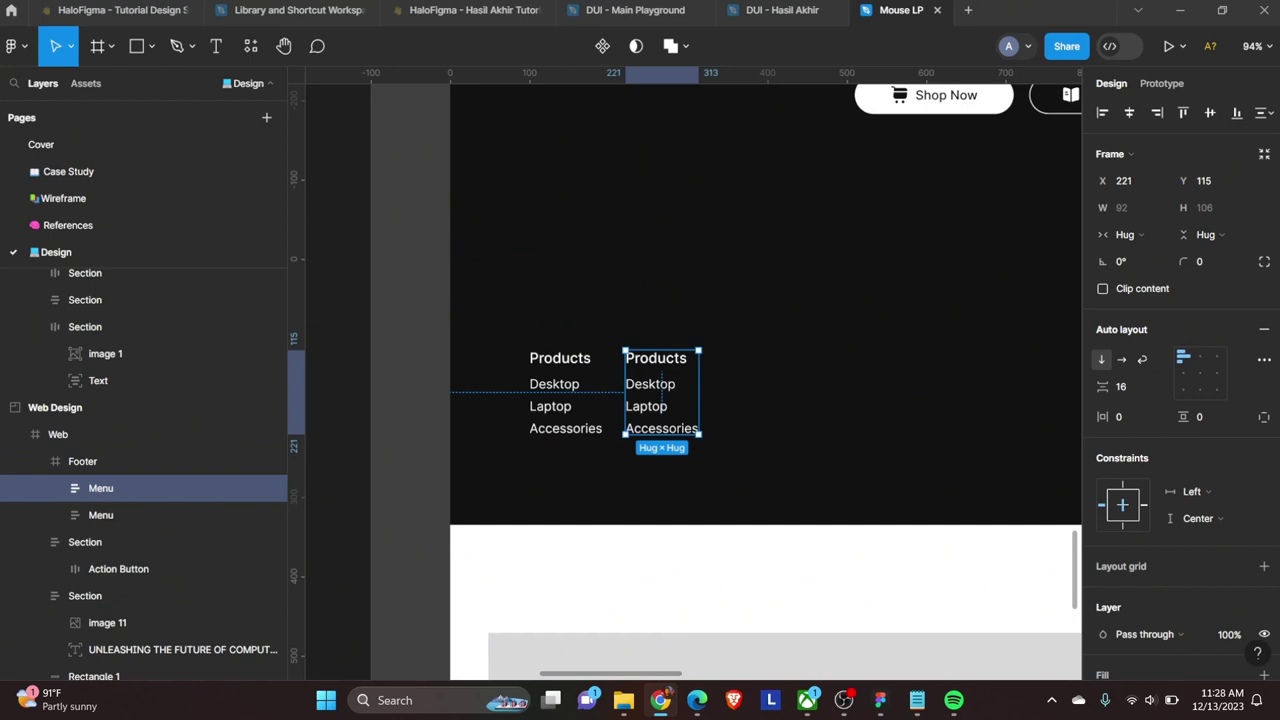
Step: Retitle the copied column 'Company' with items About, Careers and Partnerships
scroll(686, 366, "up", 5)
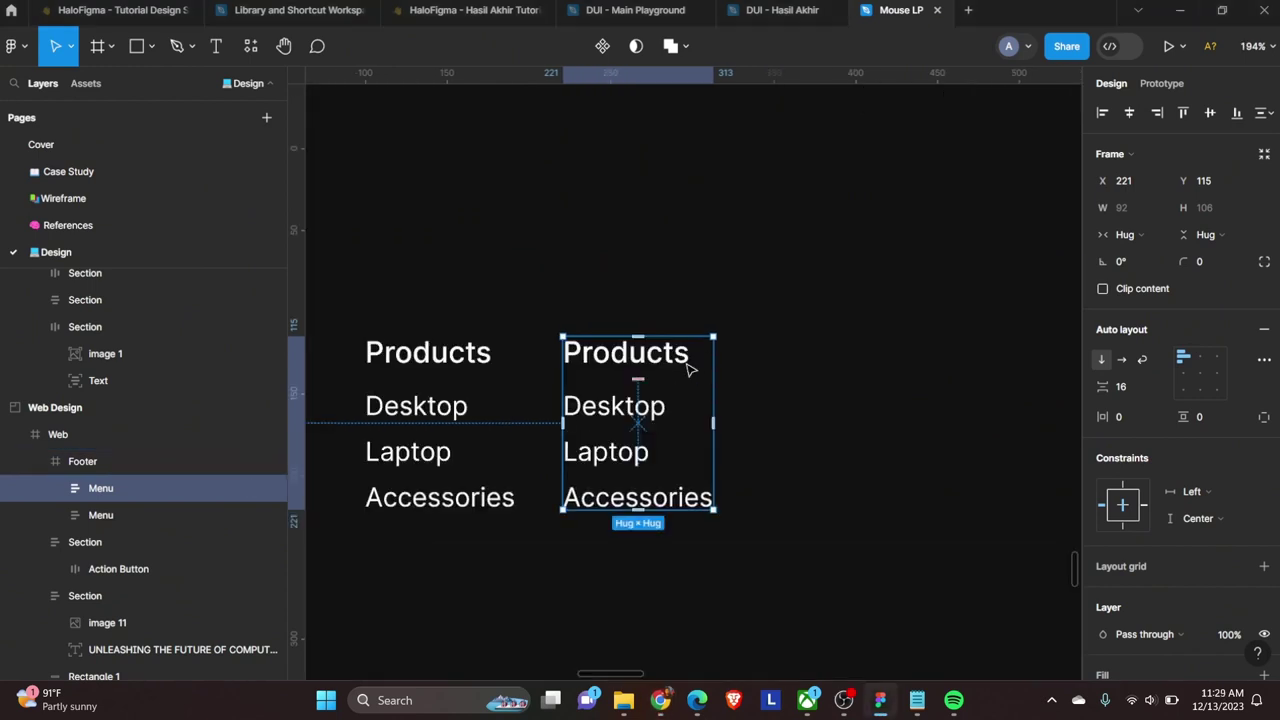
double_click(662, 354)
type("Company")
double_click(641, 410)
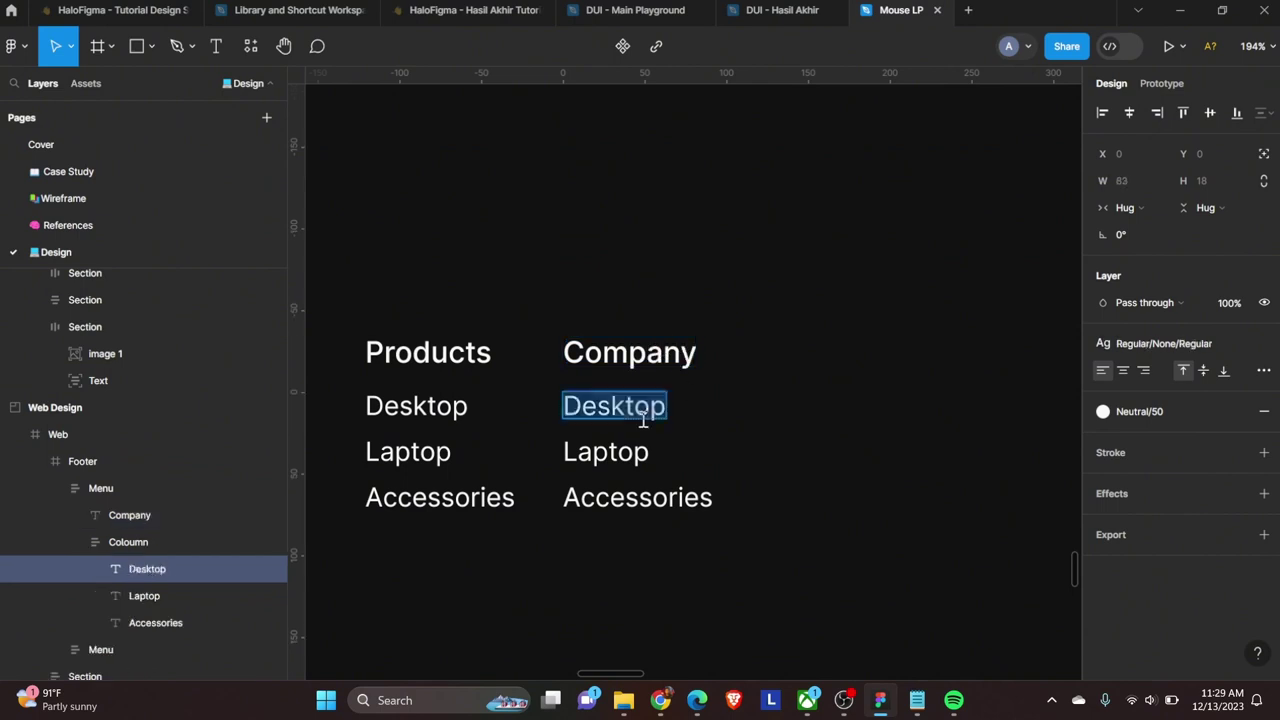
type("About")
double_click(626, 450)
type("Careers")
double_click(620, 498)
type("Partnershi")
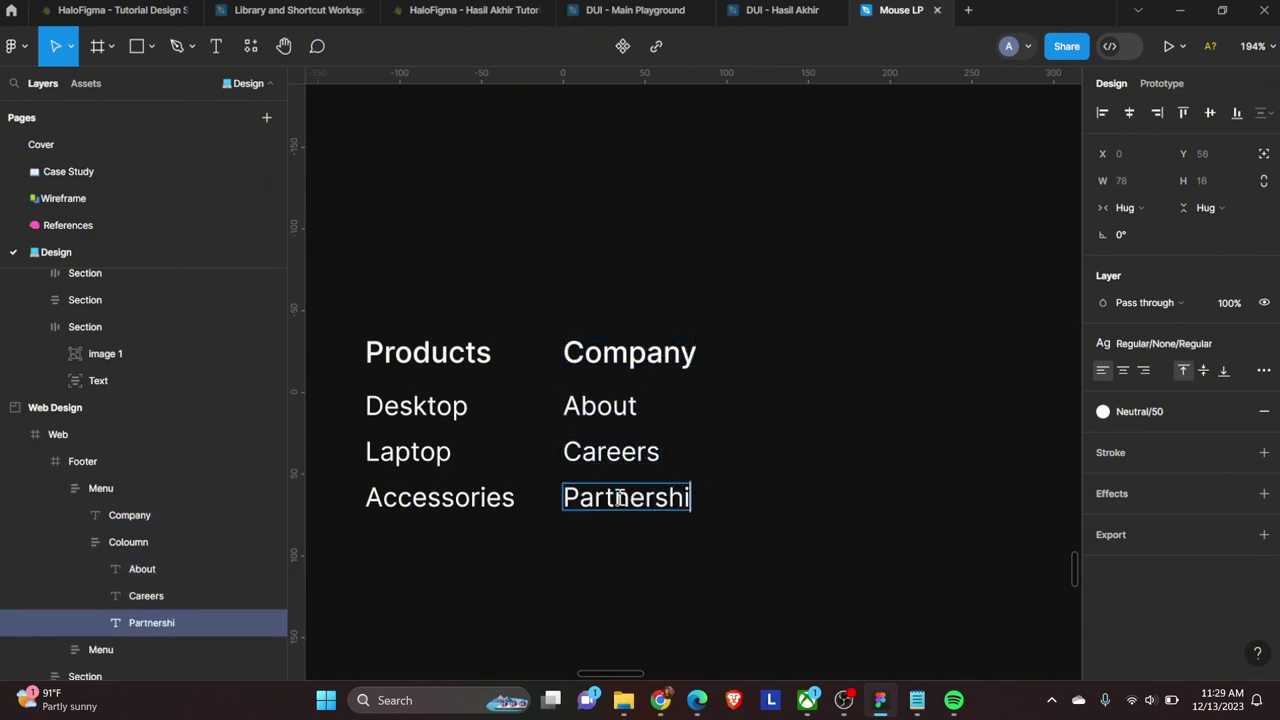
type("ps")
key("Escape")
key("Escape")
key("Escape")
Step: Duplicate it as a 'Support' column with FAQ, Warranty and Contact, then select all columns
key("ctrl+d")
key("Return")
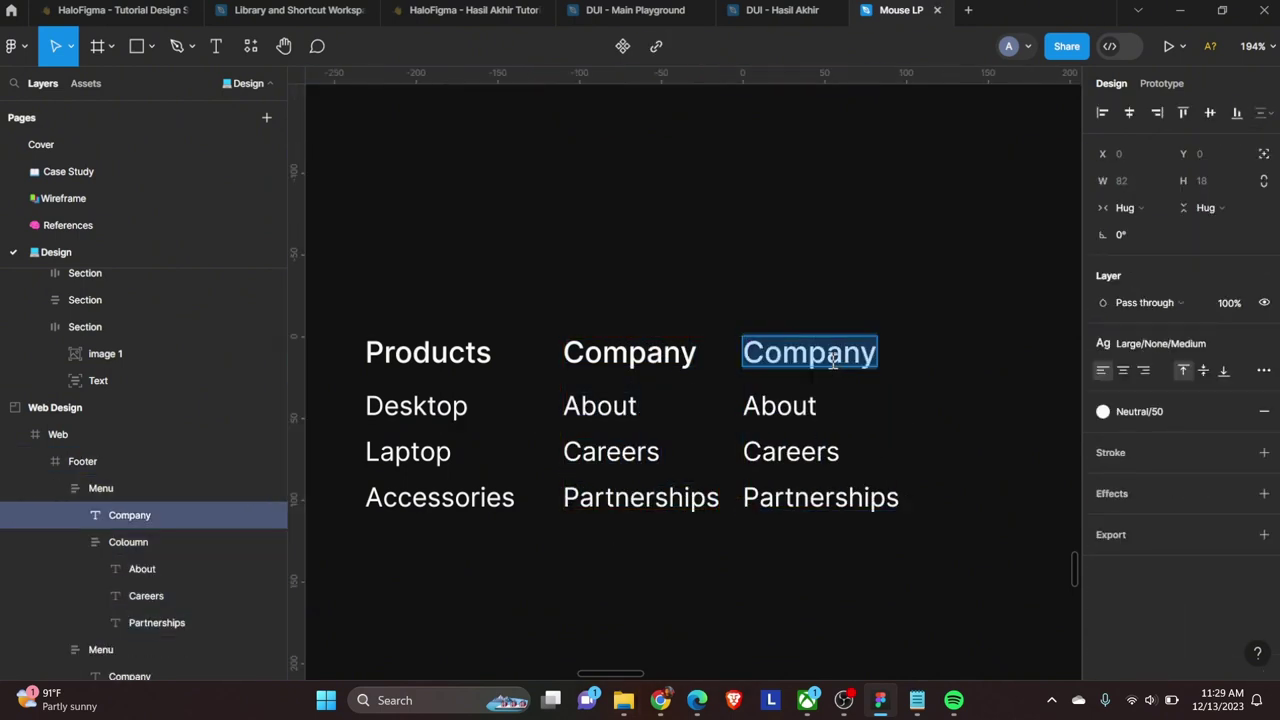
type("Support")
double_click(779, 405)
type("FAQ")
double_click(790, 451)
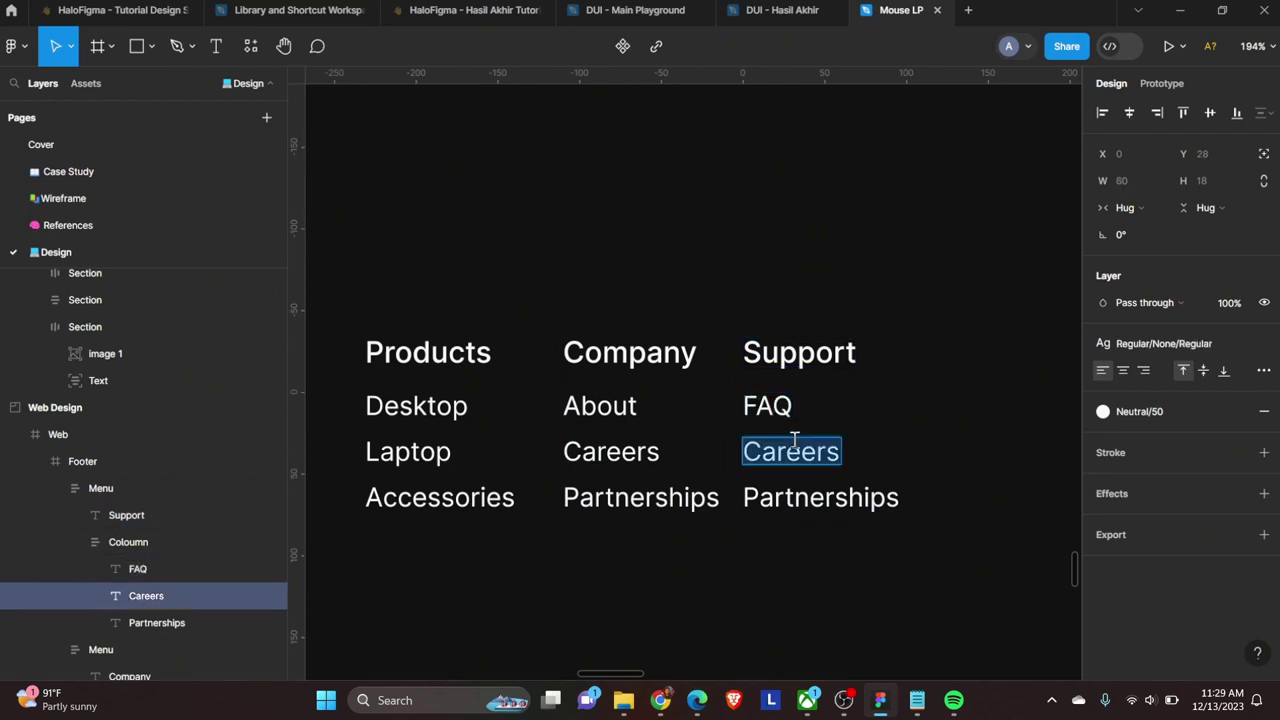
type("Warranty")
double_click(820, 497)
type("Contact")
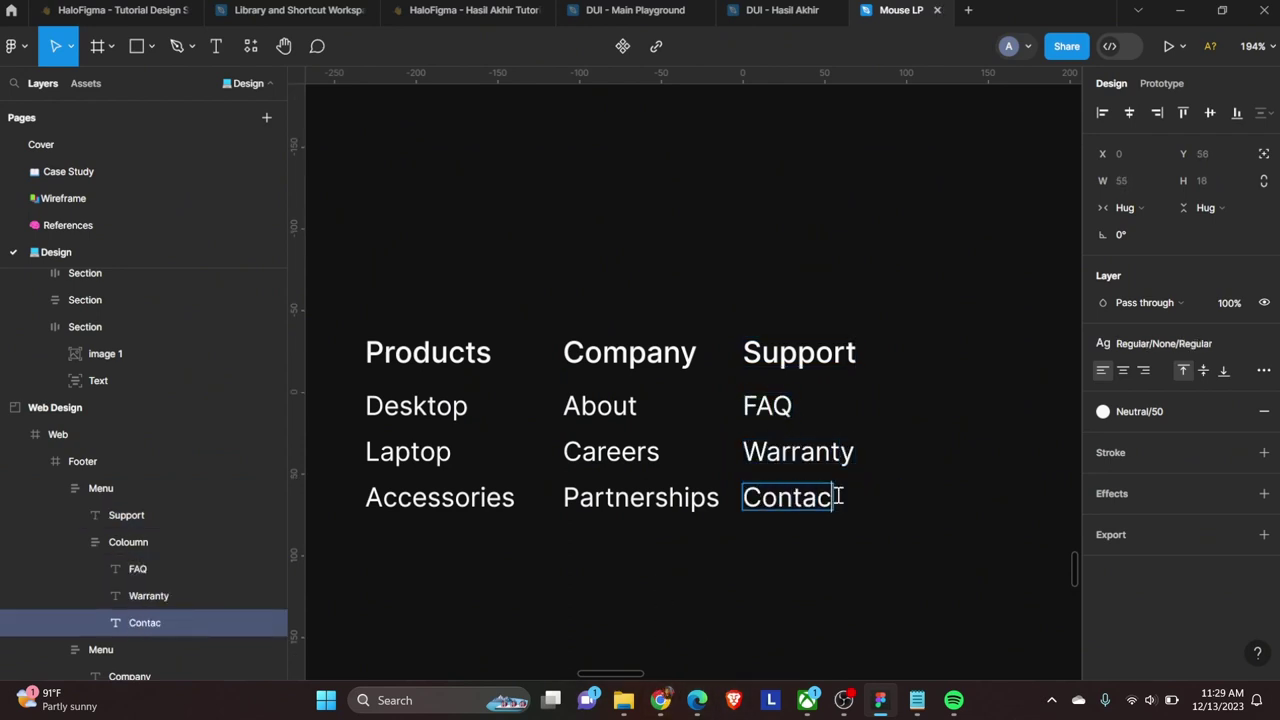
right_click(777, 551)
key("Escape")
scroll(747, 455, "up", 3)
Step: Wrap the three columns in a horizontal auto-layout frame named Row
key("shift+a")
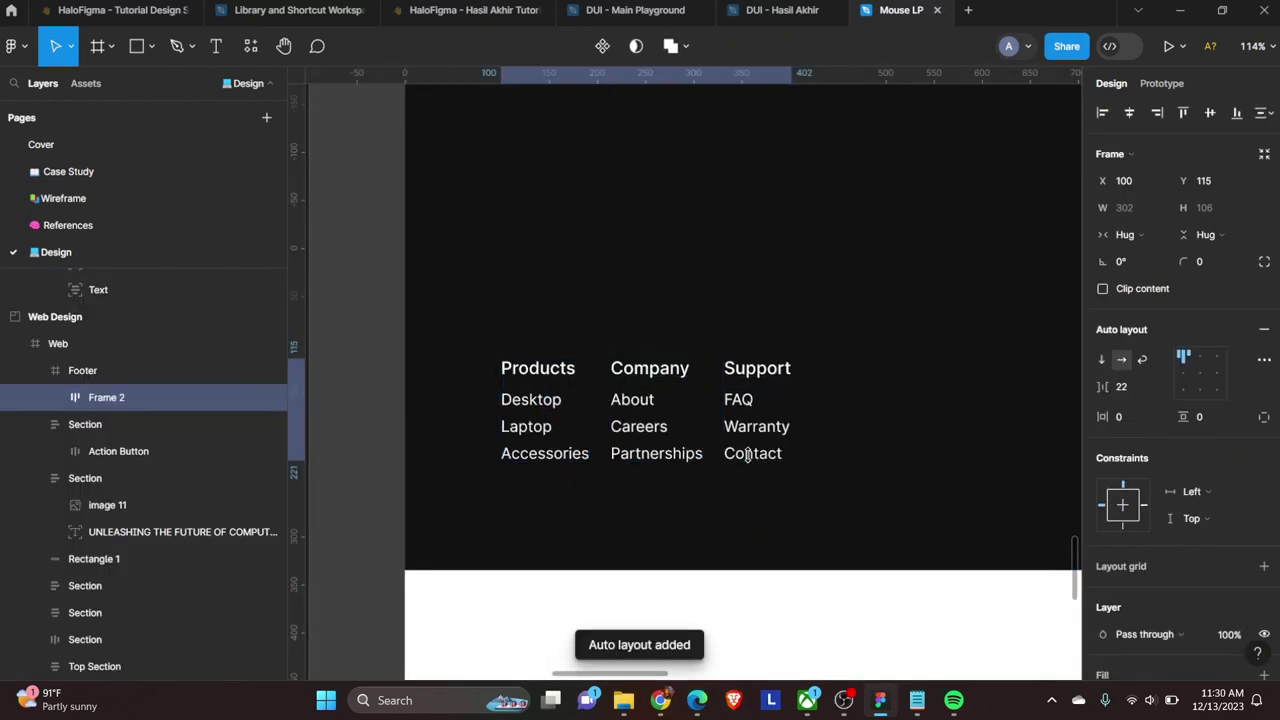
key("ctrl+r")
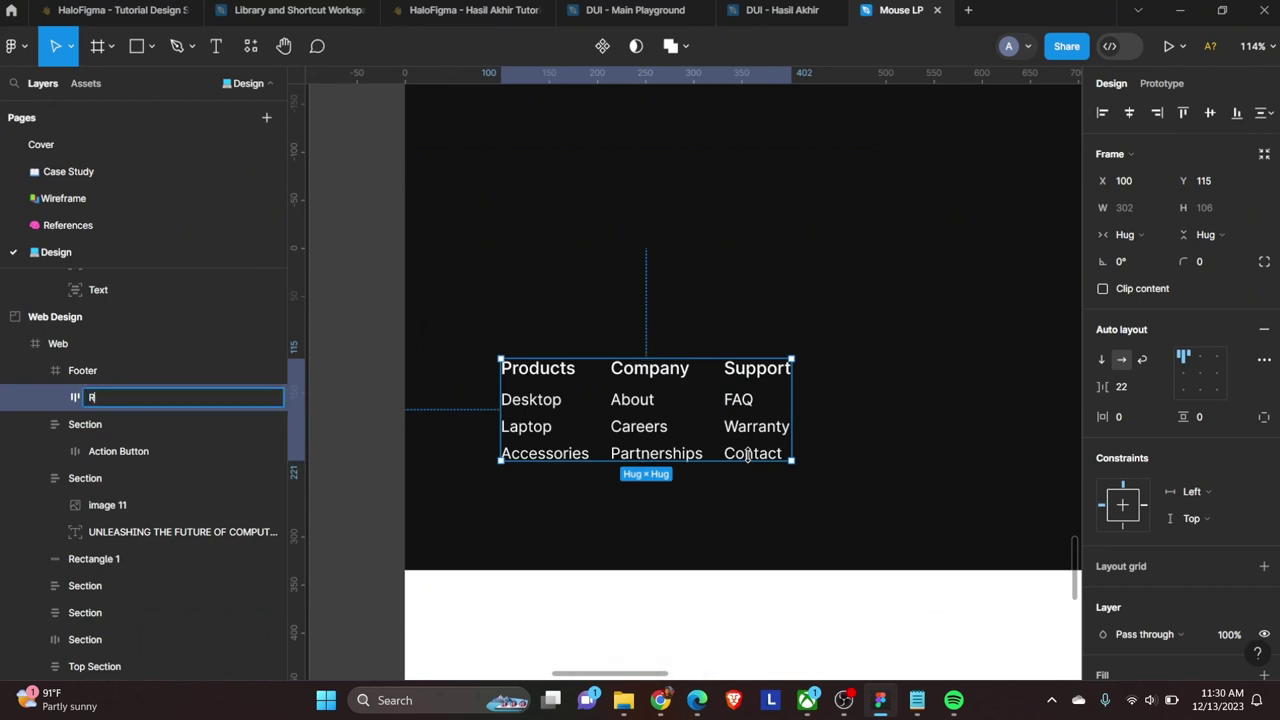
type("ow")
key("Return")
Step: Set Row to 1240 wide with the Company column on Fill container
left_click(1125, 234)
left_click(1142, 212)
left_click(750, 427)
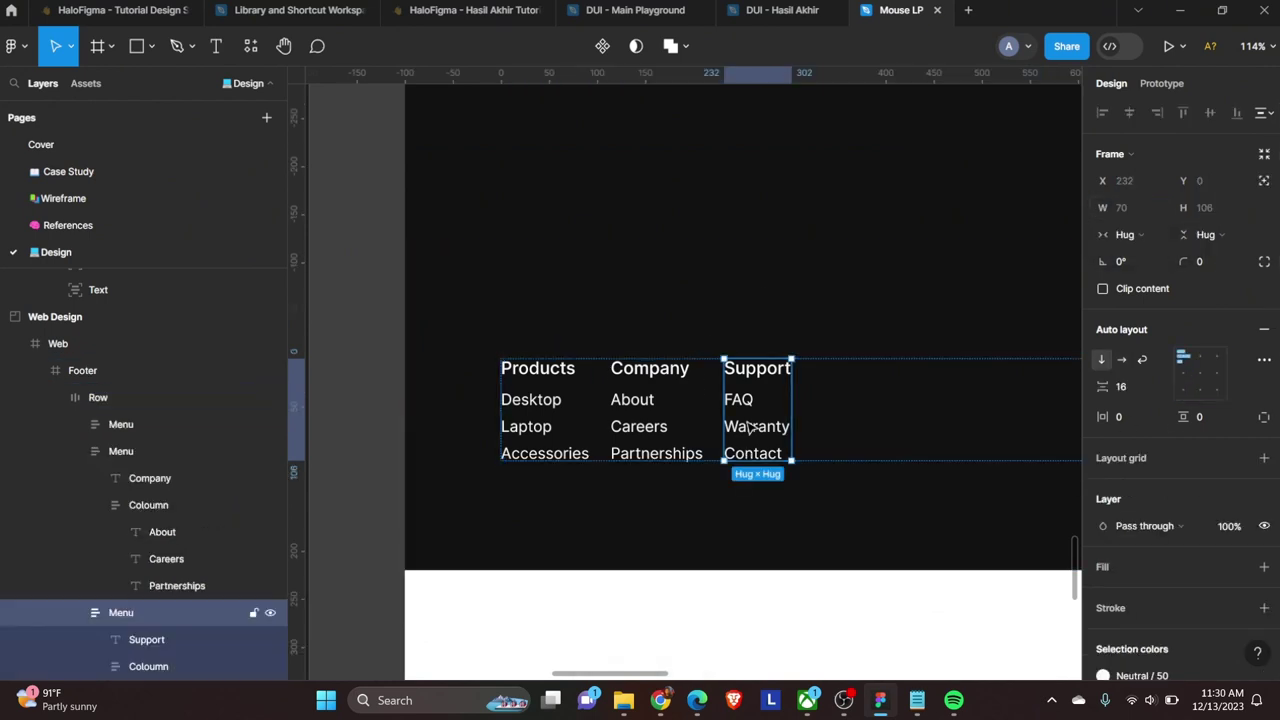
left_click(615, 448)
scroll(849, 537, "down", 5)
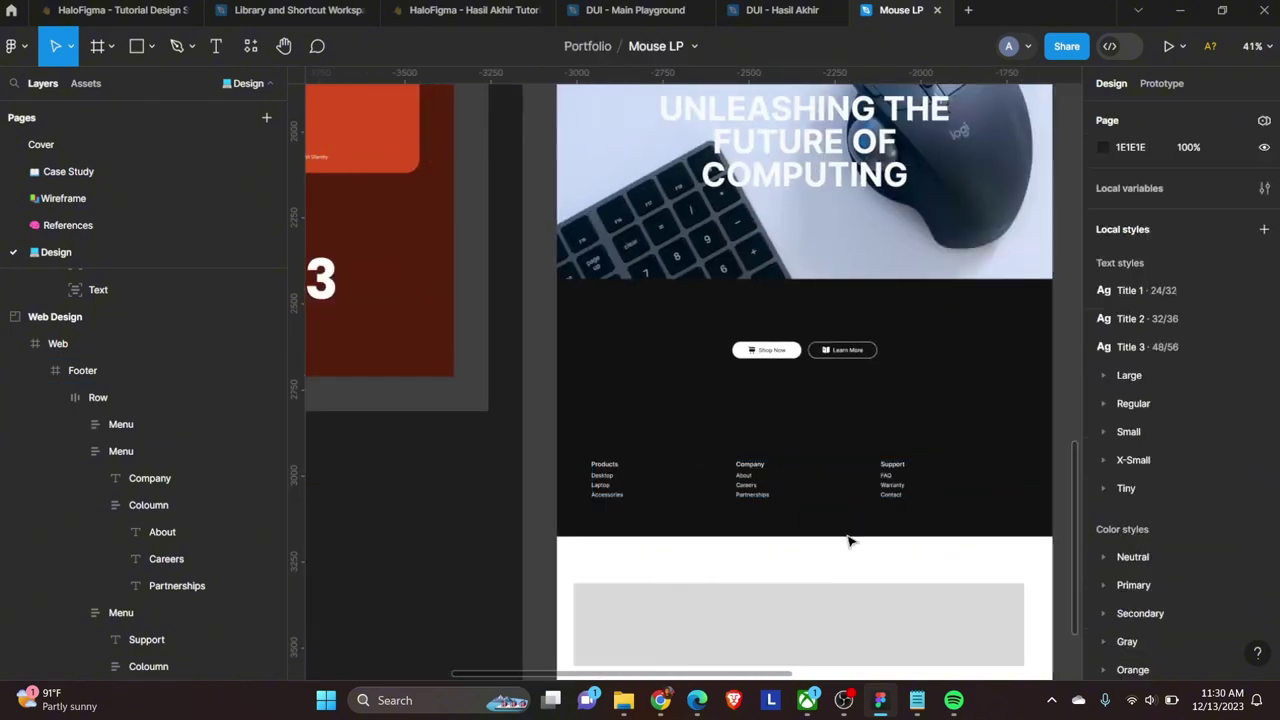
left_click(849, 478)
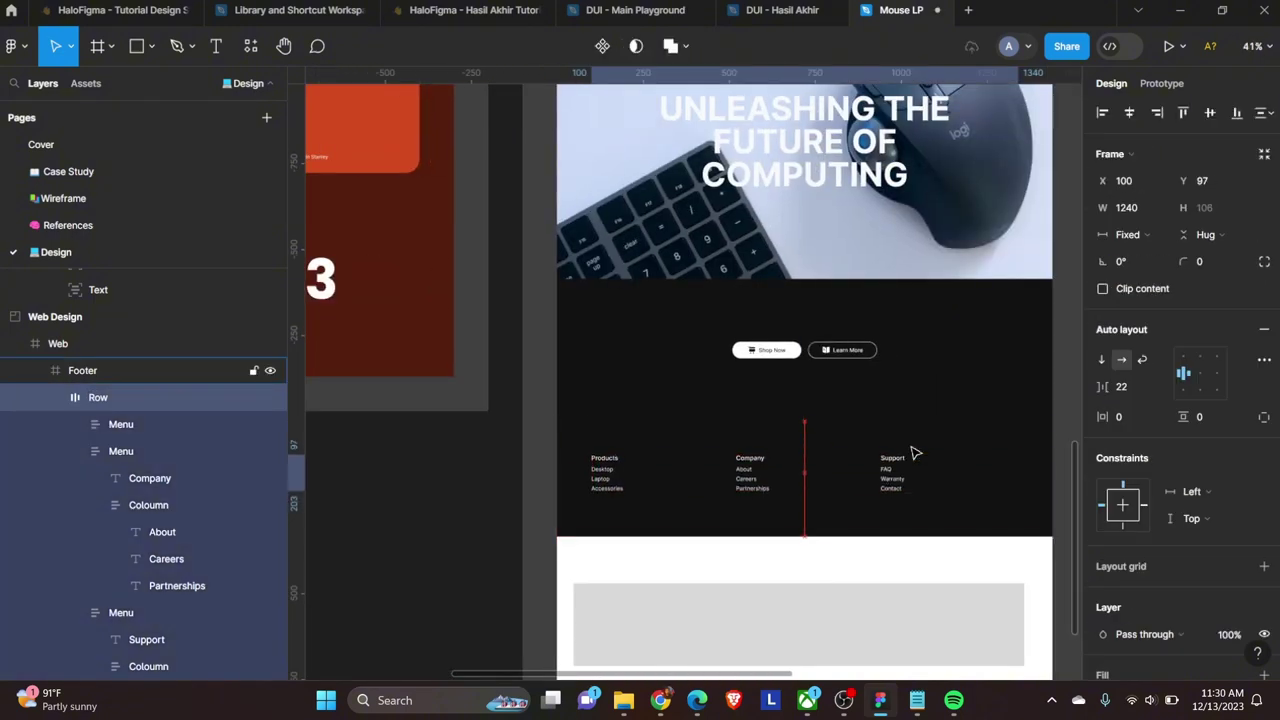
left_click(703, 571)
scroll(703, 571, "up", 5)
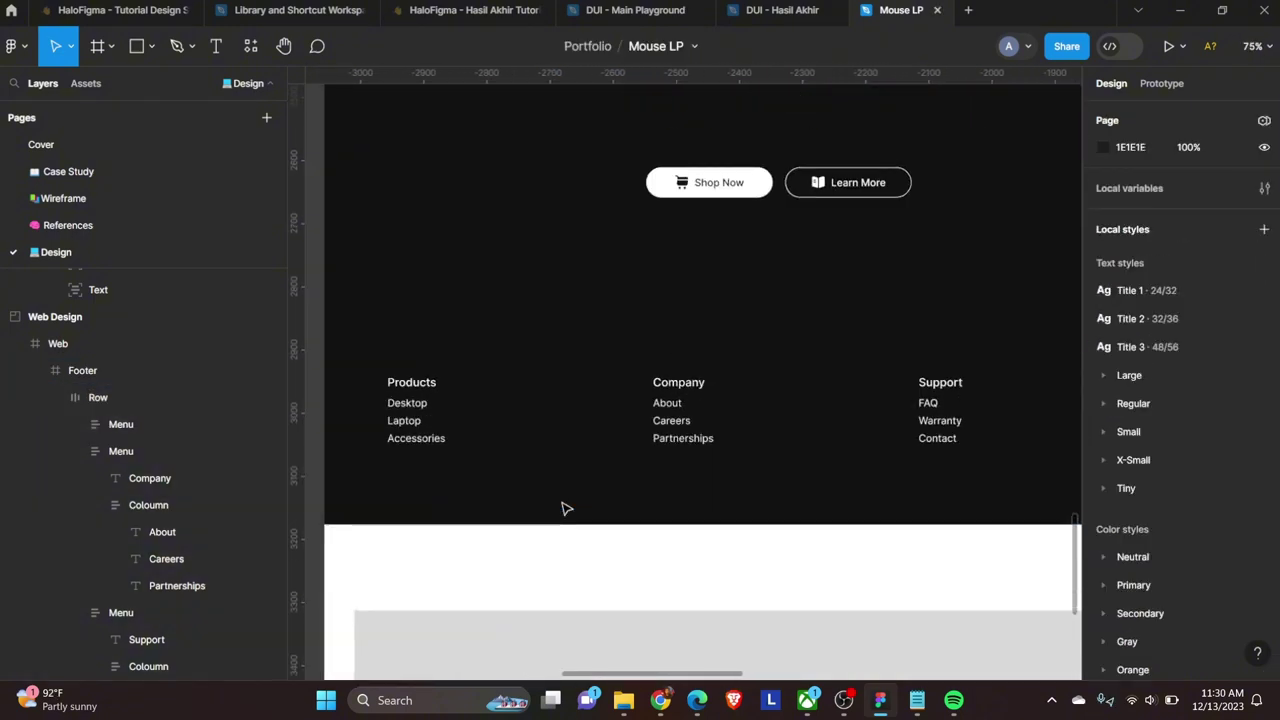
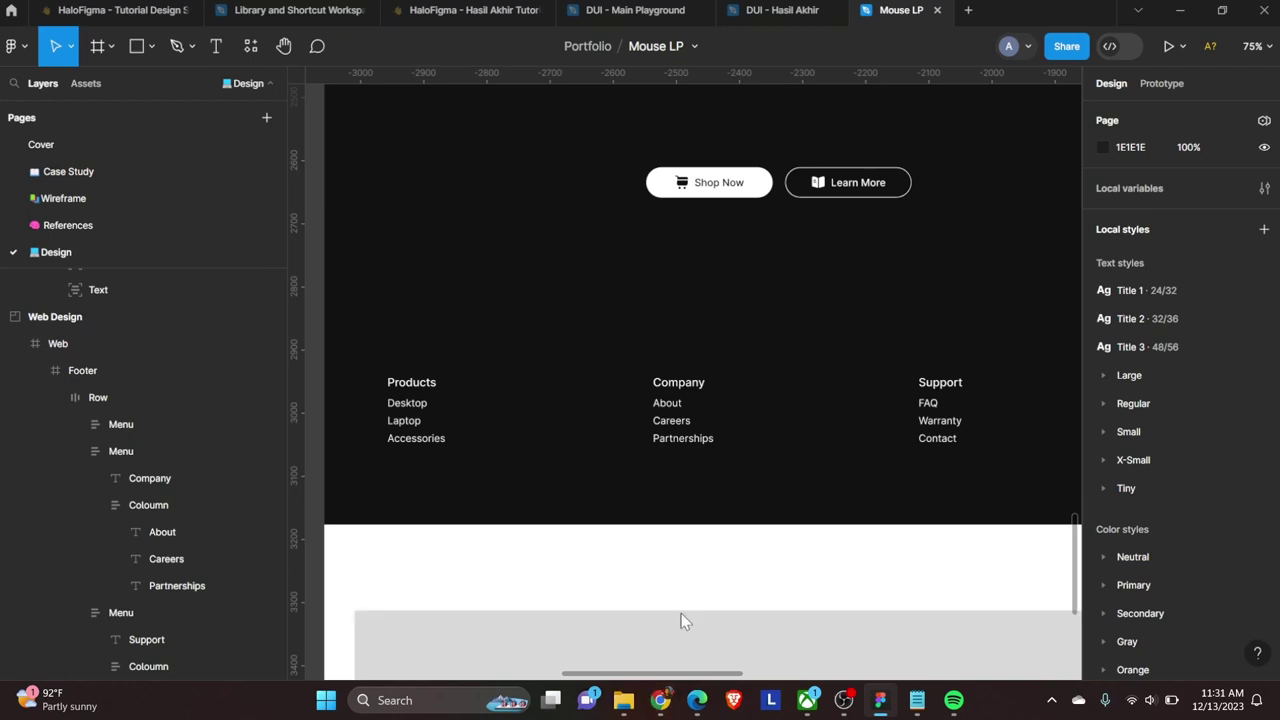
Step: Add a Medium-weight 'Copyright' text label aligned under Products in the footer
scroll(405, 515, "up", 3)
key("t")
left_click(405, 512)
type("Copyright")
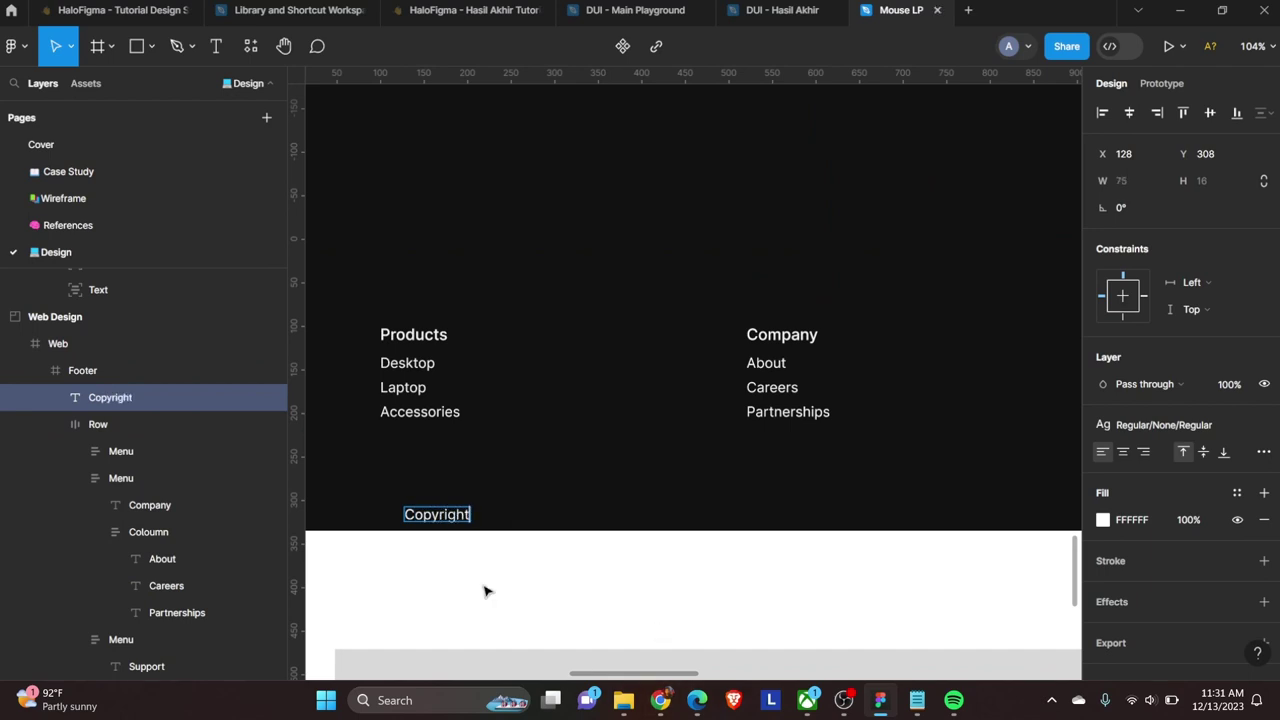
left_click(1164, 424)
left_click(1150, 505)
mouse_move(456, 519)
left_mouse_down()
mouse_move(432, 500)
mouse_move(544, 500)
left_mouse_up()
Step: Change the duplicated label to 'Mouse Computer Company. All rights reserved.' and search assets for icons
double_click(537, 496)
type("Mouse Computer Company. All rights reserved.")
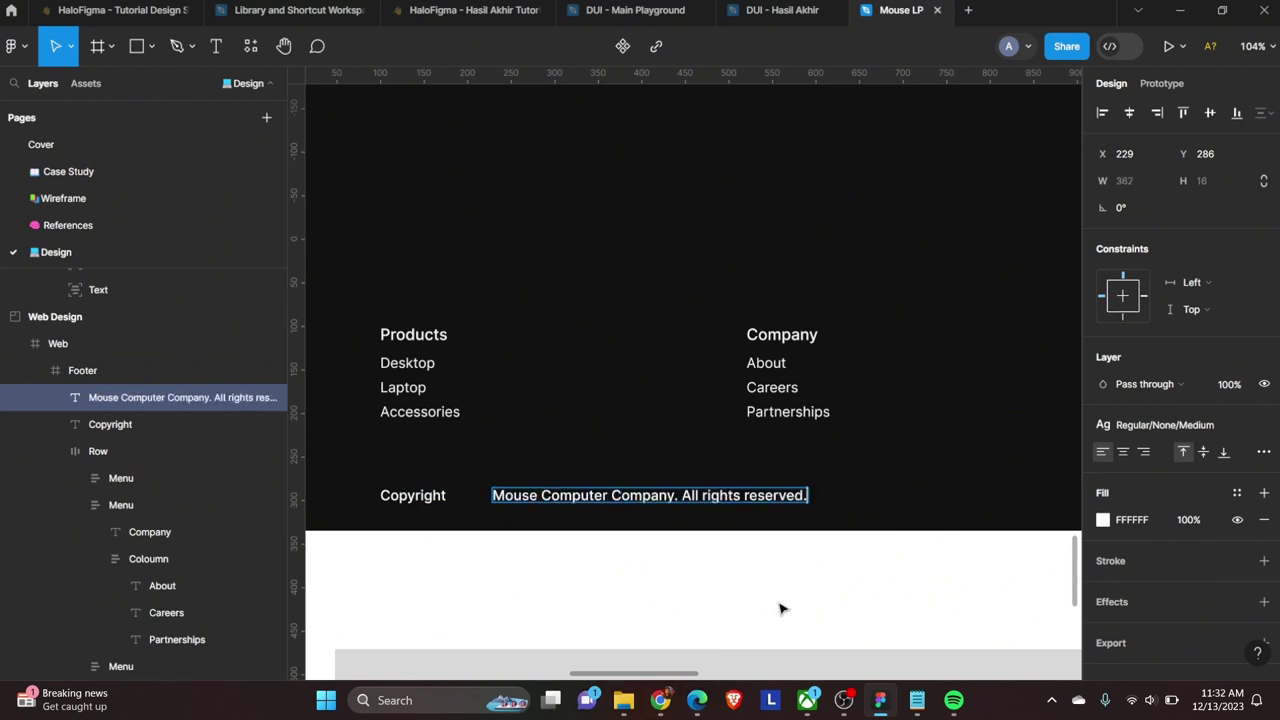
key("Escape")
key("Escape")
left_click(86, 83)
Step: Place a copyright icon from Assets beside the Copyright text, sized 16×16
type("copyright")
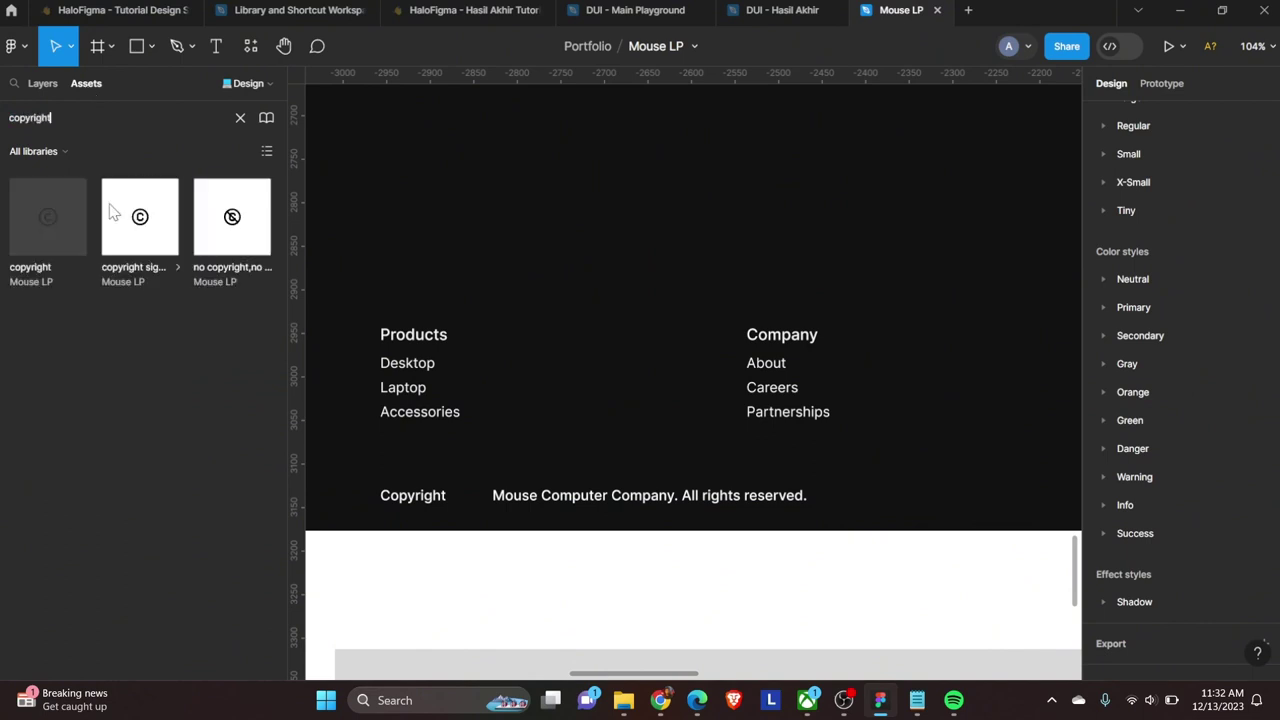
left_click_drag(55, 233, 463, 495)
left_click(1103, 560)
scroll(617, 457, "up", 5)
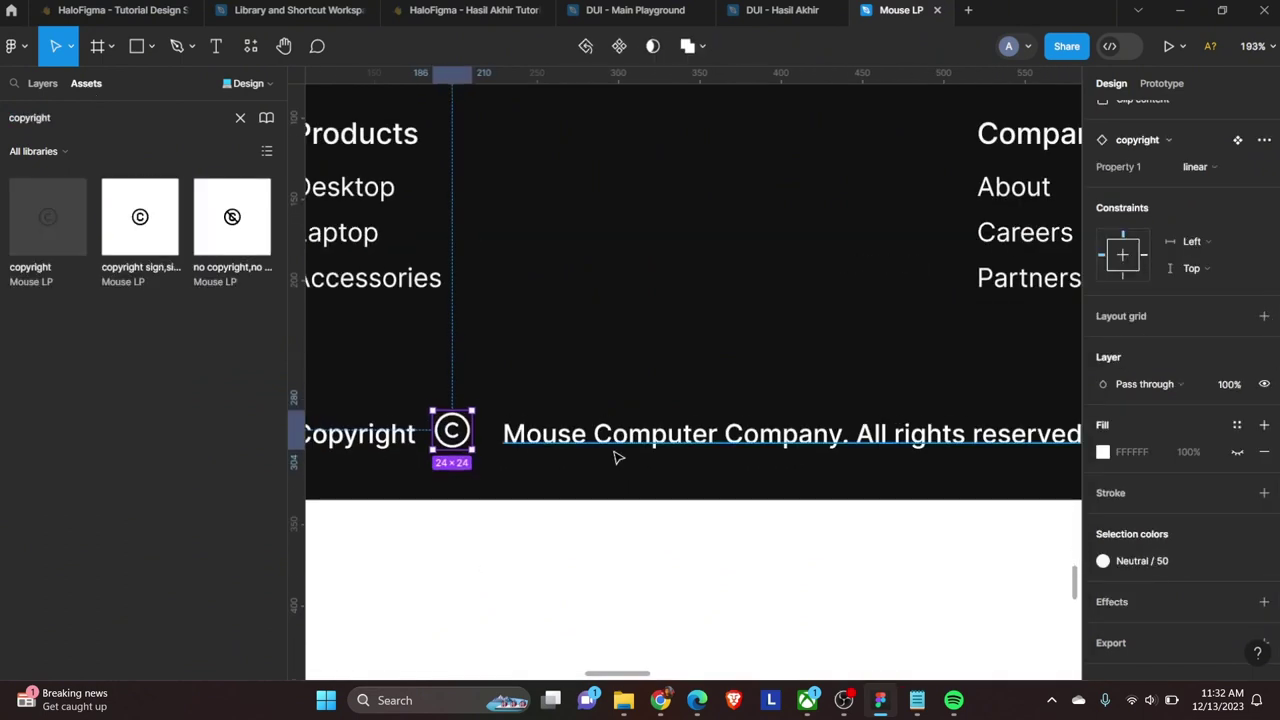
left_click(1139, 208)
type("16")
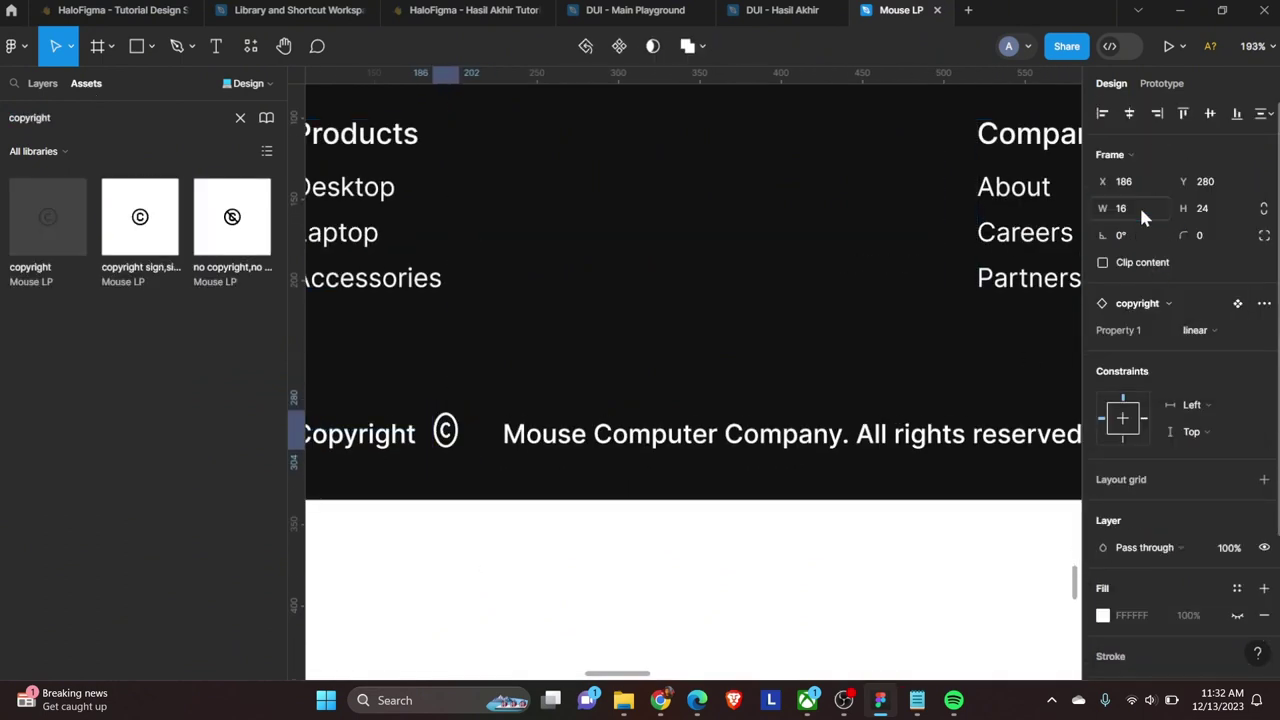
left_click(1208, 208)
type("16")
key("Return")
key("alt+1")
Step: Wrap the copyright texts and icon in an auto-layout row named Row with gap 8
left_click(114, 540, "shift")
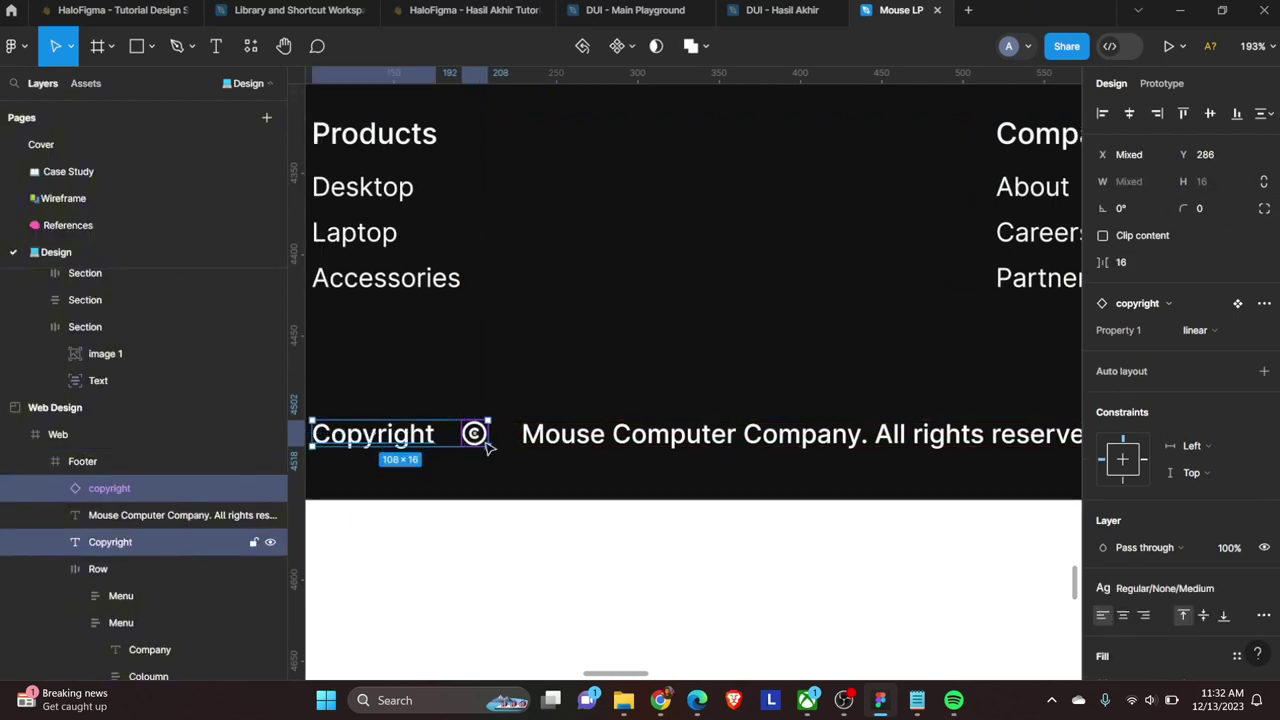
key("shift+a")
left_click_drag(1102, 387, 1118, 402)
scroll(463, 493, "down", 3)
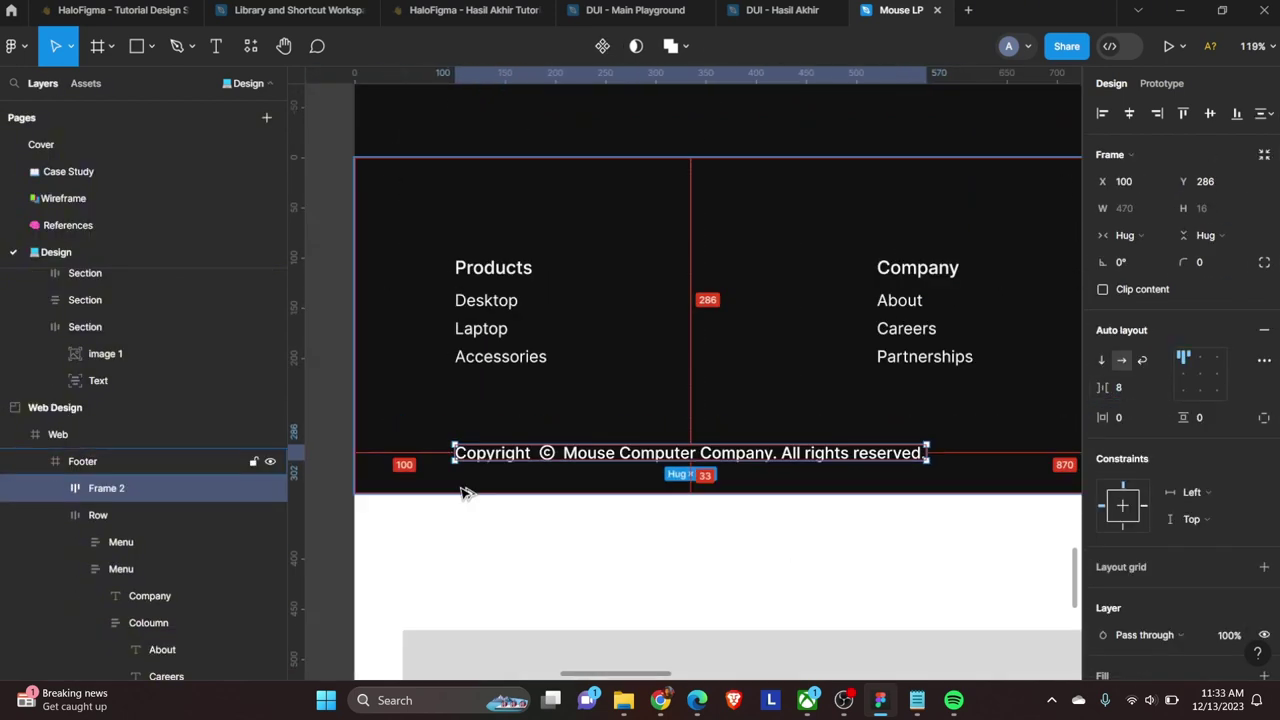
scroll(650, 580, "down", 3)
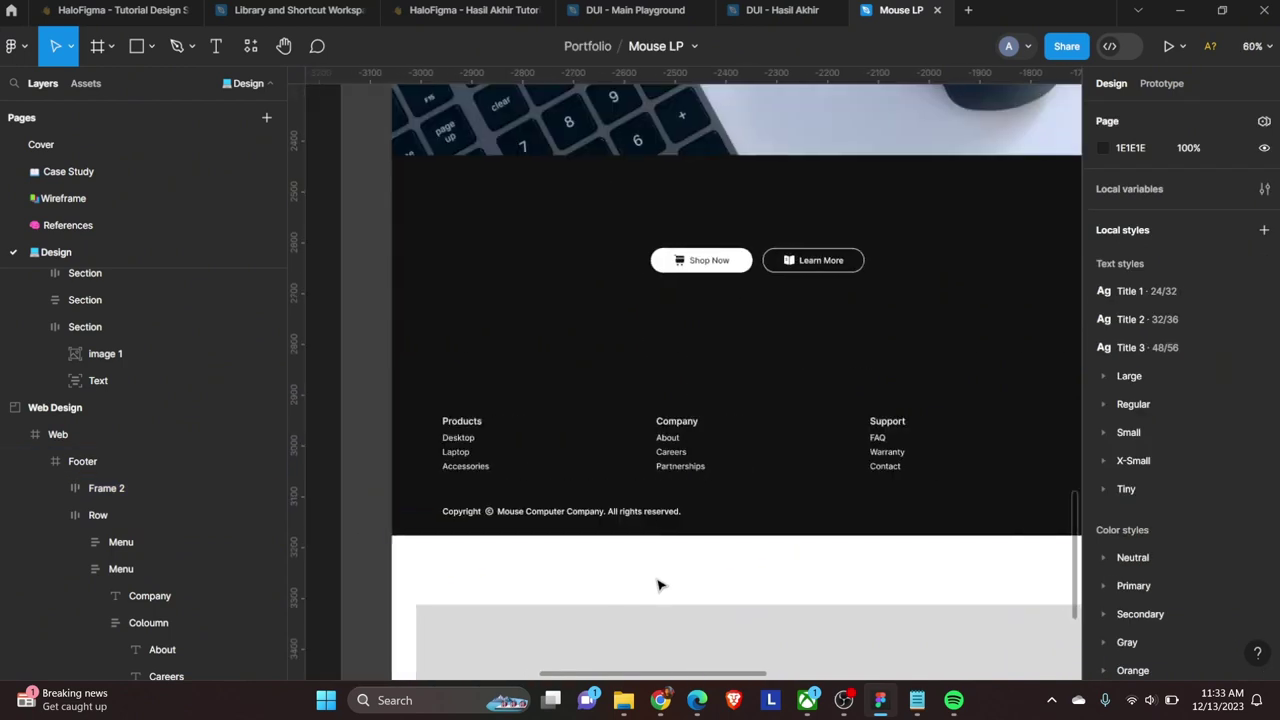
left_click(185, 488)
type("Roo")
key("Return")
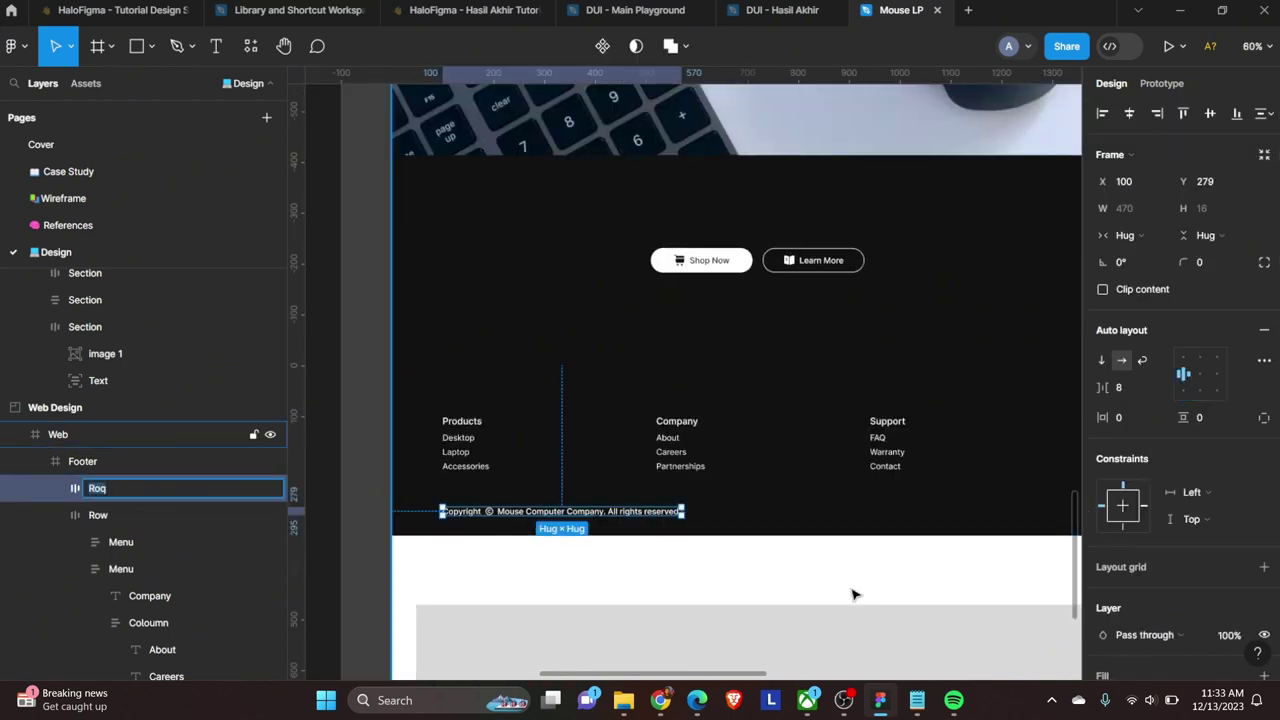
key("Escape")
scroll(757, 513, "right", 2)
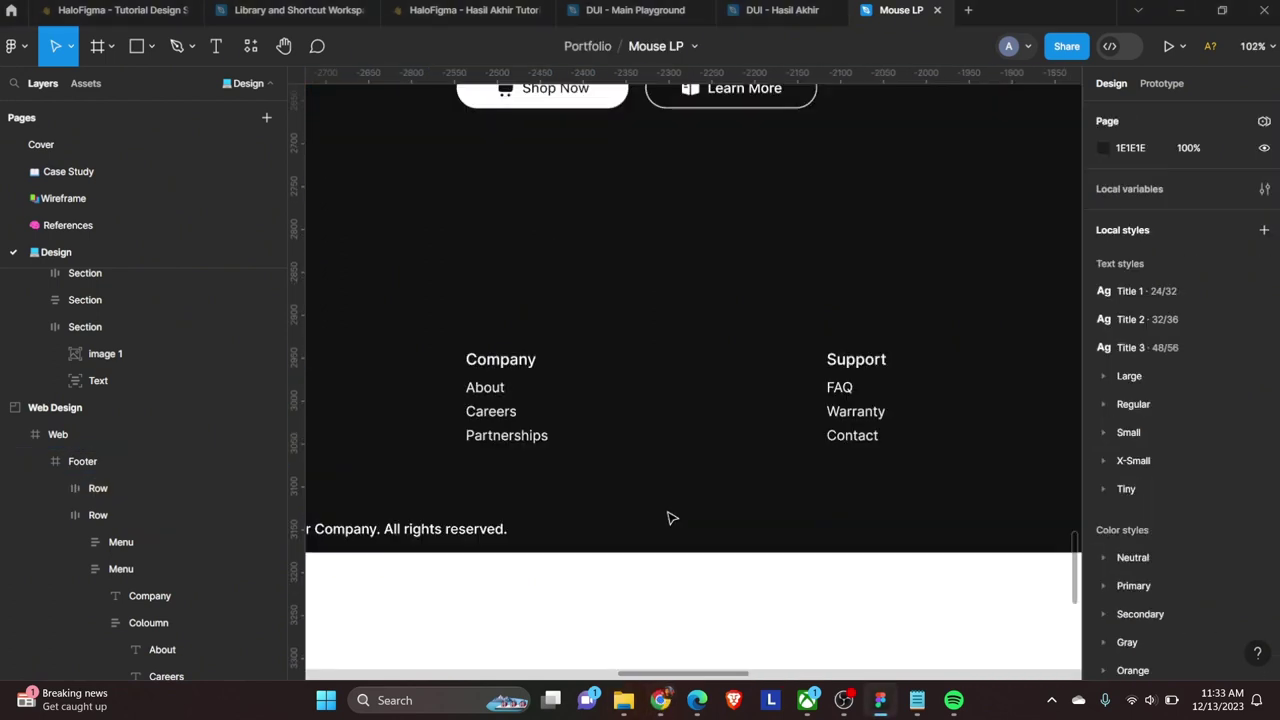
Step: Place the bold variant of the Instagram icon in the footer
type("instagram")
left_click_drag(466, 399, 643, 520)
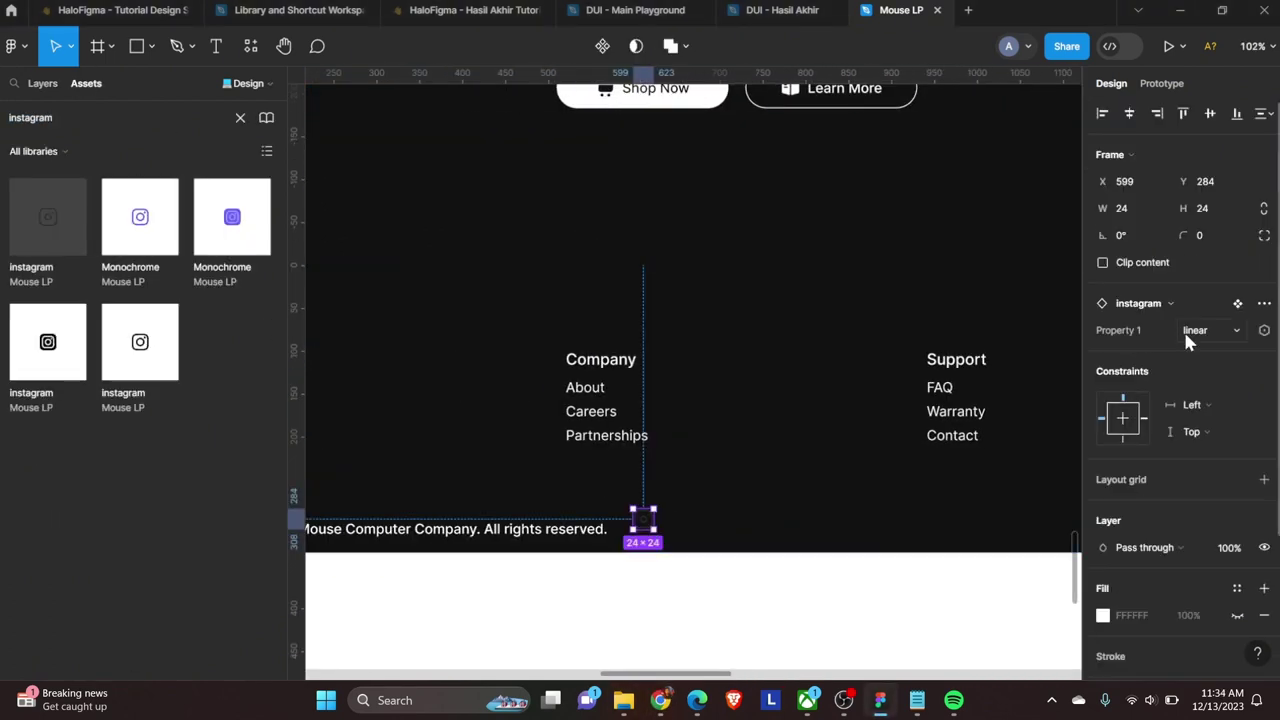
scroll(1180, 400, "down", 3)
left_click(1237, 398)
scroll(952, 545, "down", 2)
key("Escape")
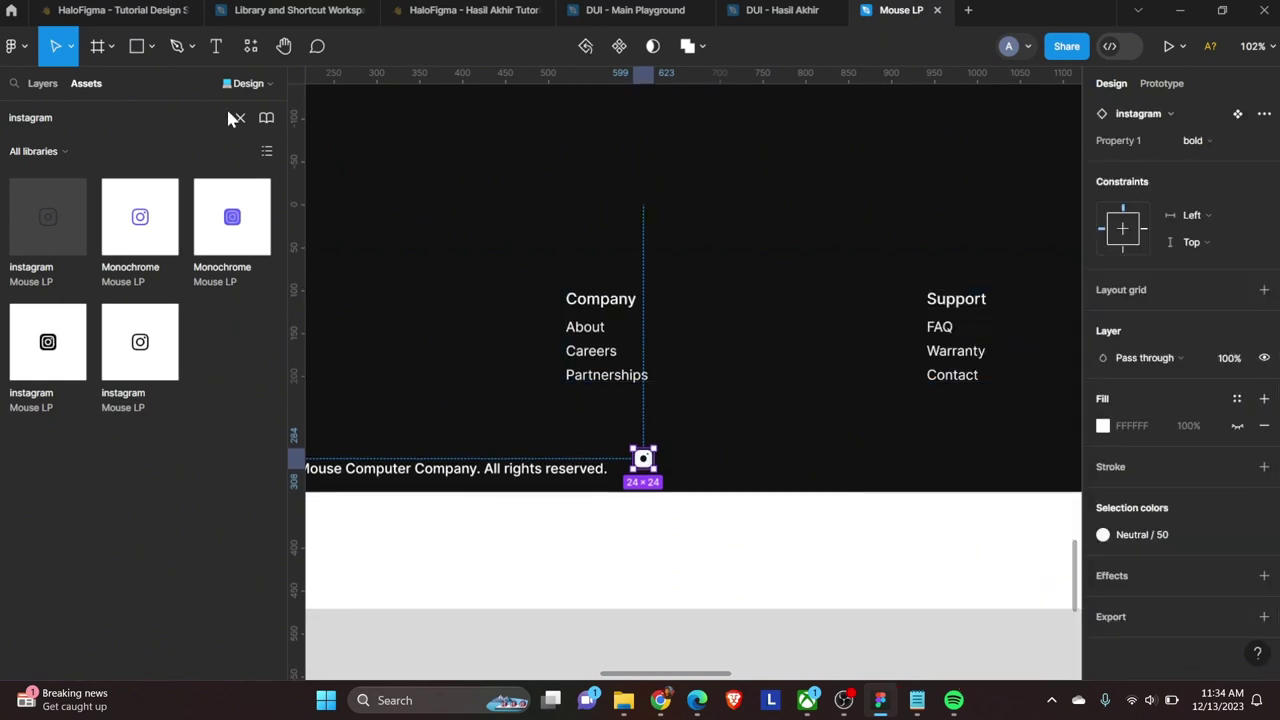
left_click(240, 117)
Step: Add a 16×16 Twitter icon beside the Instagram icon
type("twitter")
left_click_drag(232, 216, 684, 468)
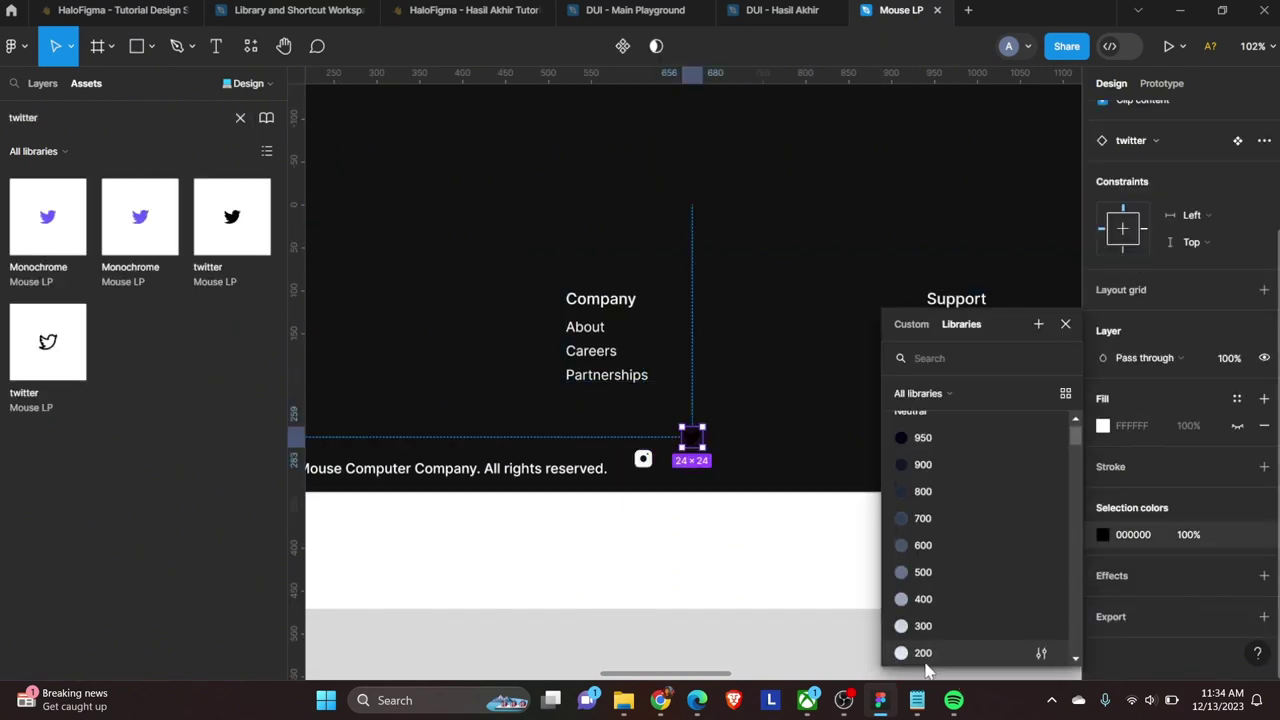
scroll(1234, 200, "up", 3)
left_click(1225, 209)
type("16")
key("Return")
key("Tab")
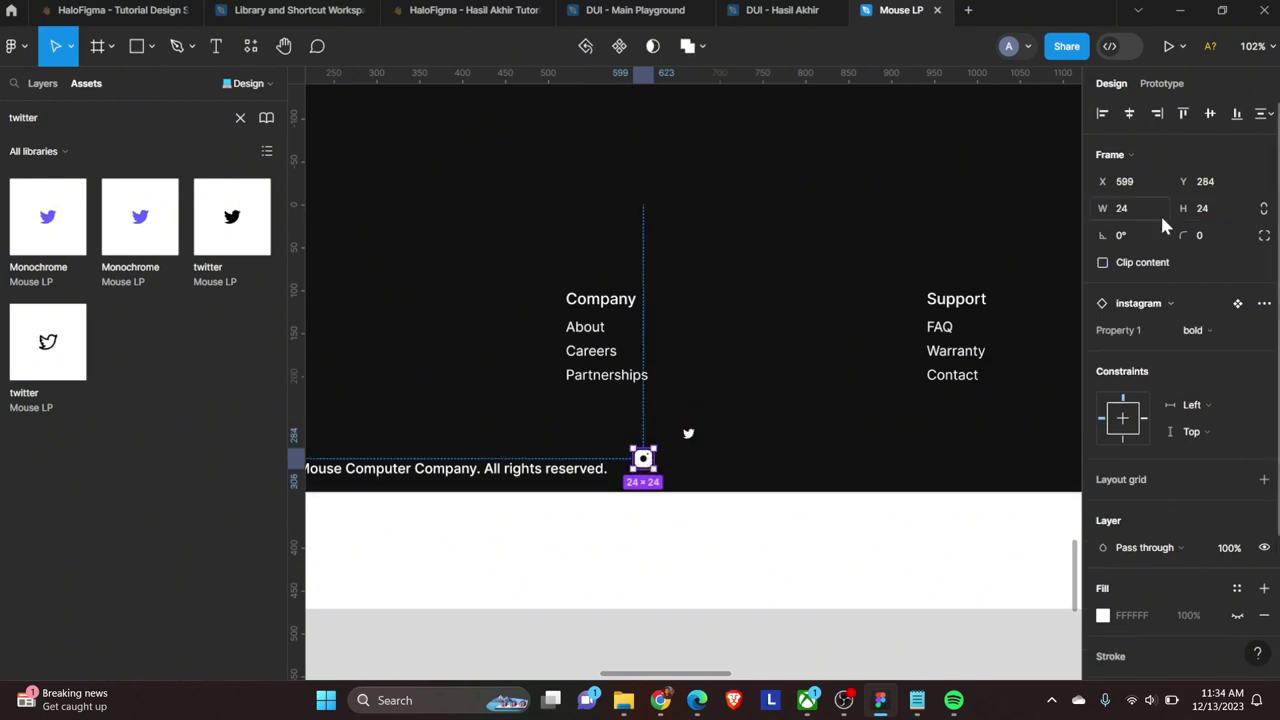
scroll(727, 405, "up", 5, "ctrl")
left_click_drag(727, 405, 654, 452)
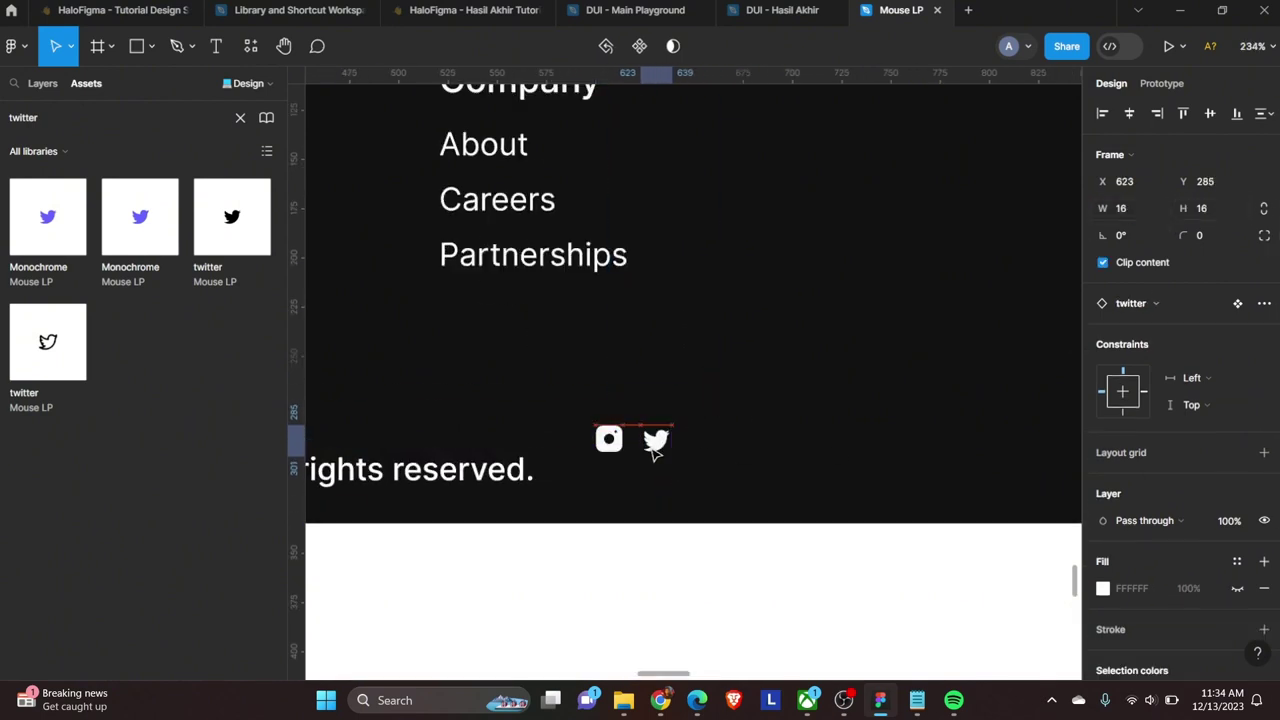
Step: Group both social icons in an auto-layout frame named Icons beside the copyright line
left_click(42, 83)
left_click(609, 438, "shift")
key("shift+a")
key("ctrl+r")
type("Icons")
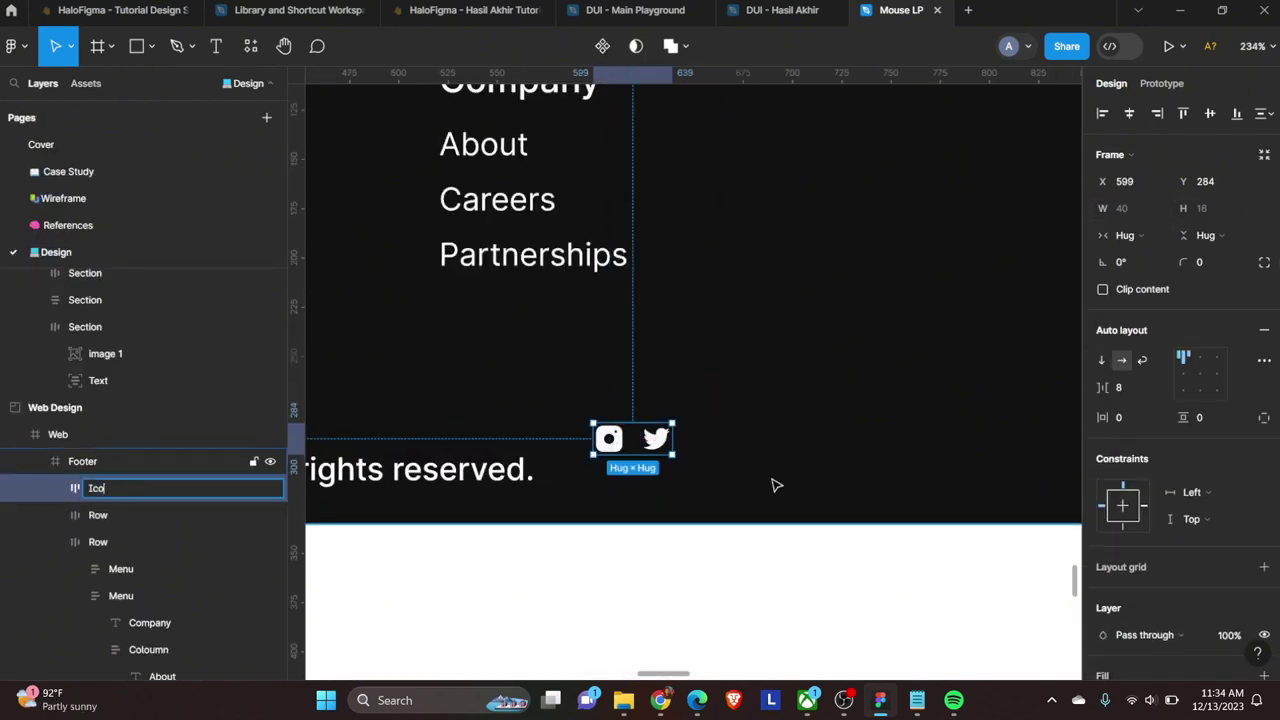
key("Return")
left_click_drag(632, 438, 632, 466)
scroll(632, 466, "down", 5, "ctrl")
left_click(98, 515, "shift")
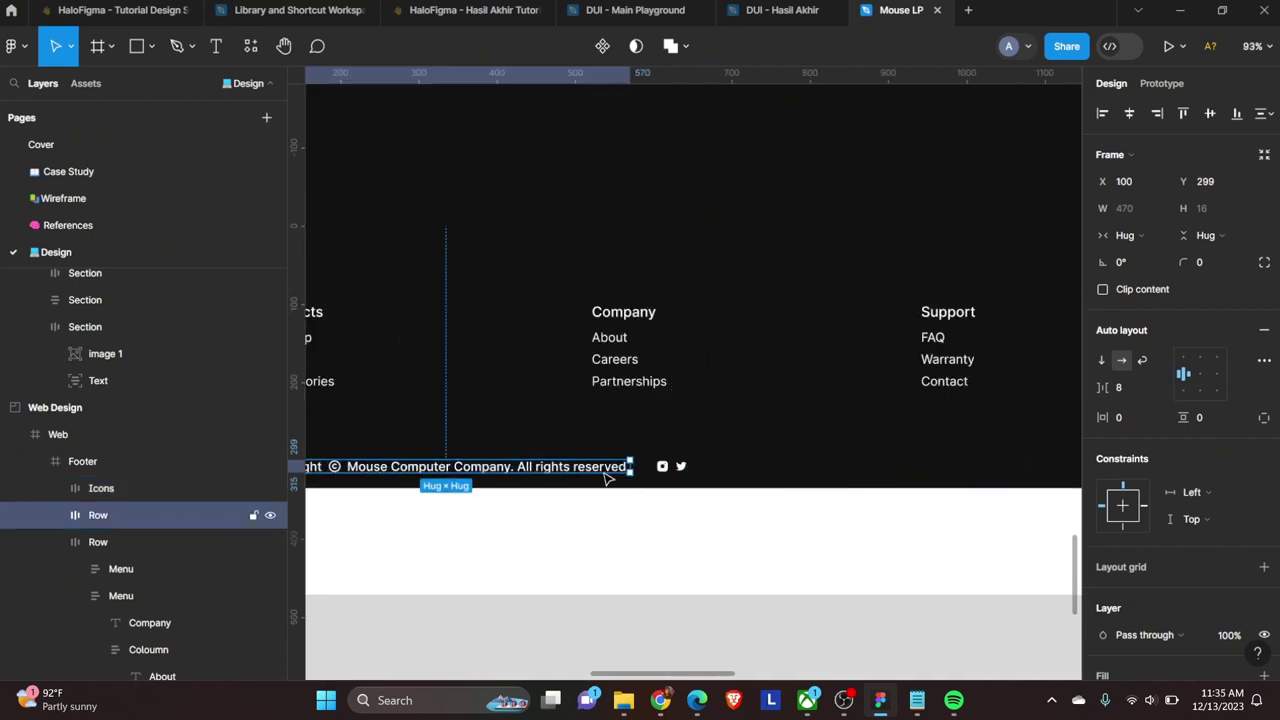
scroll(672, 474, "up", 2, "ctrl")
Step: Wrap Icons and Row in a 1240-wide auto-layout frame with Auto spacing
key("shift+a")
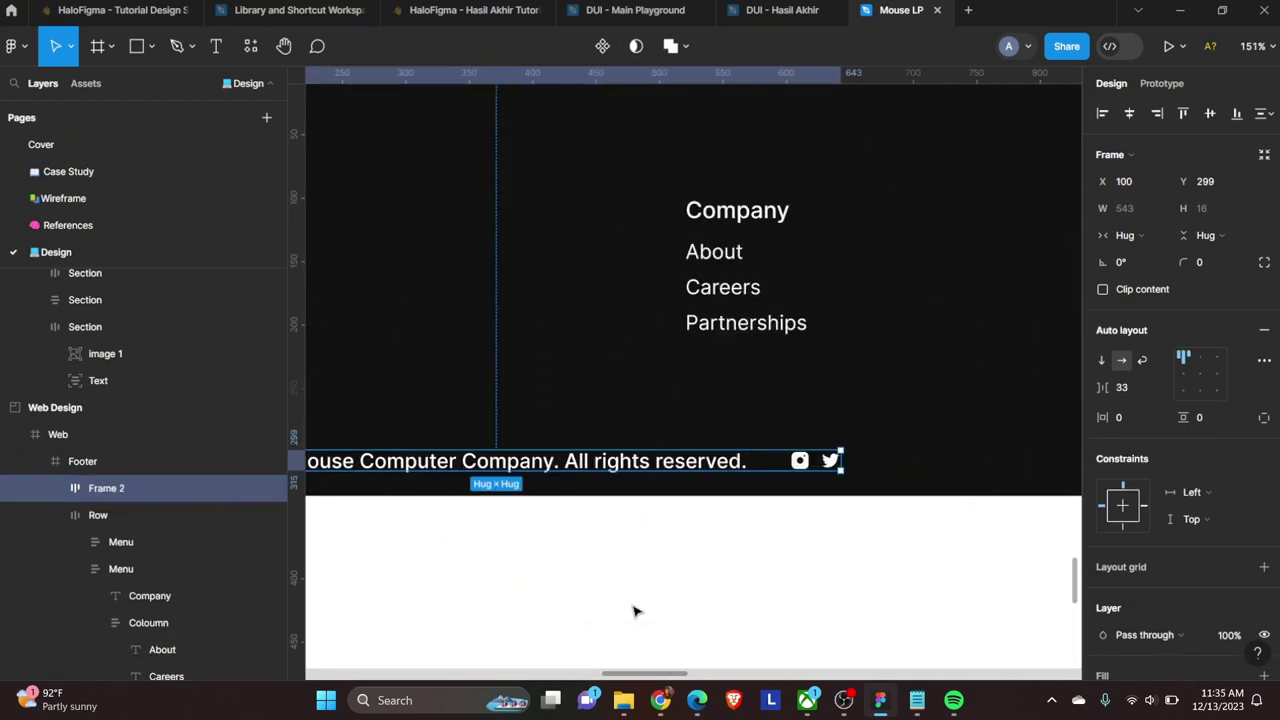
scroll(755, 591, "down", 3, "ctrl")
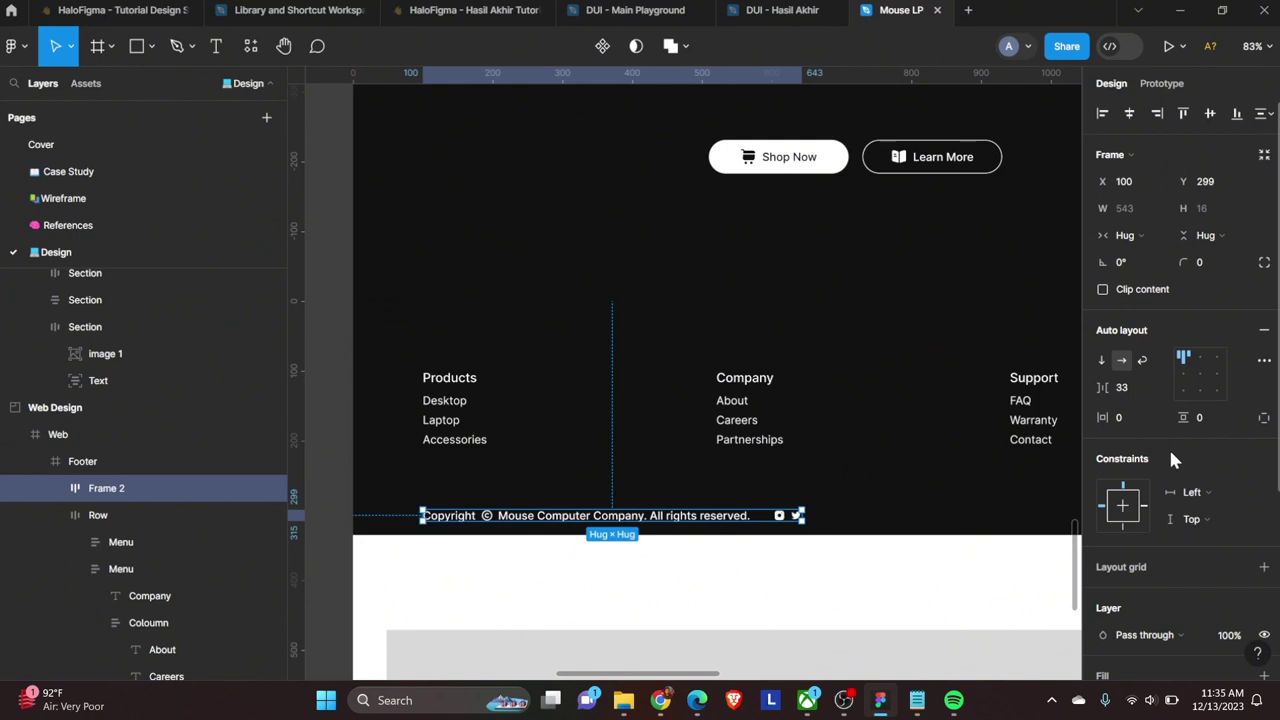
left_click(1128, 208)
type("1240")
key("Return")
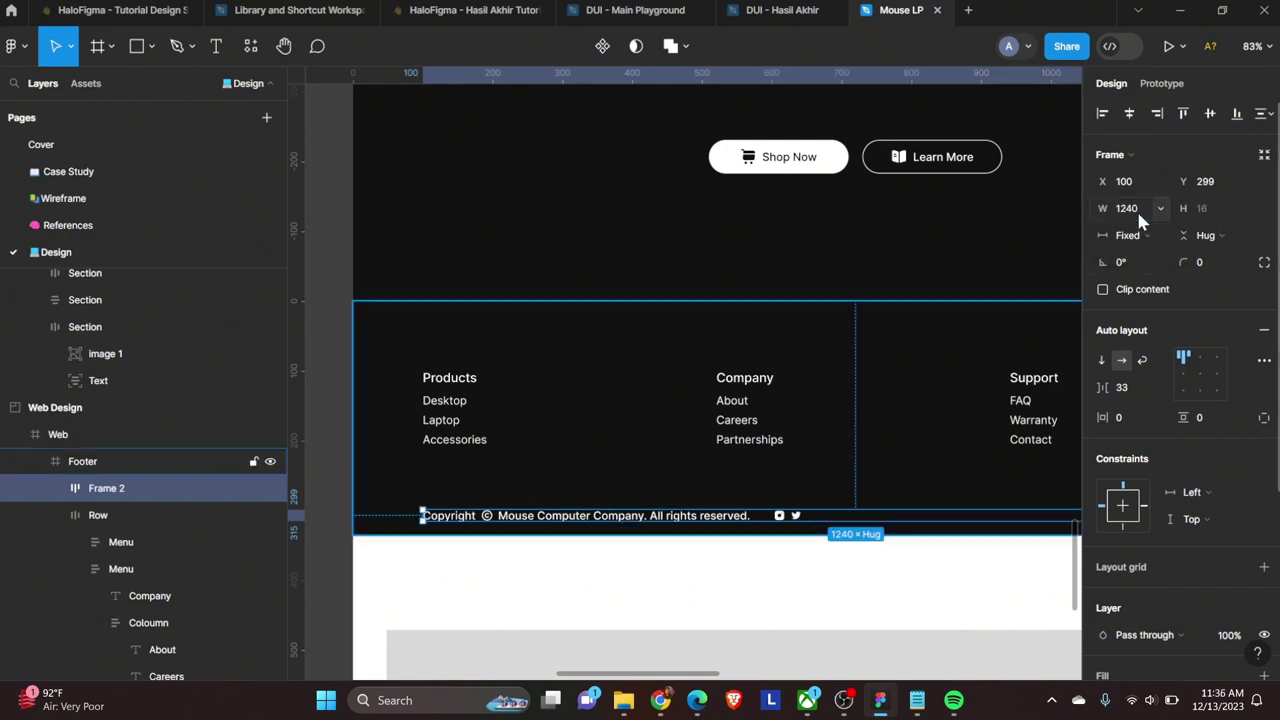
scroll(963, 455, "down", 5, "ctrl")
left_click(1160, 387)
left_click(1125, 440)
left_click(790, 482)
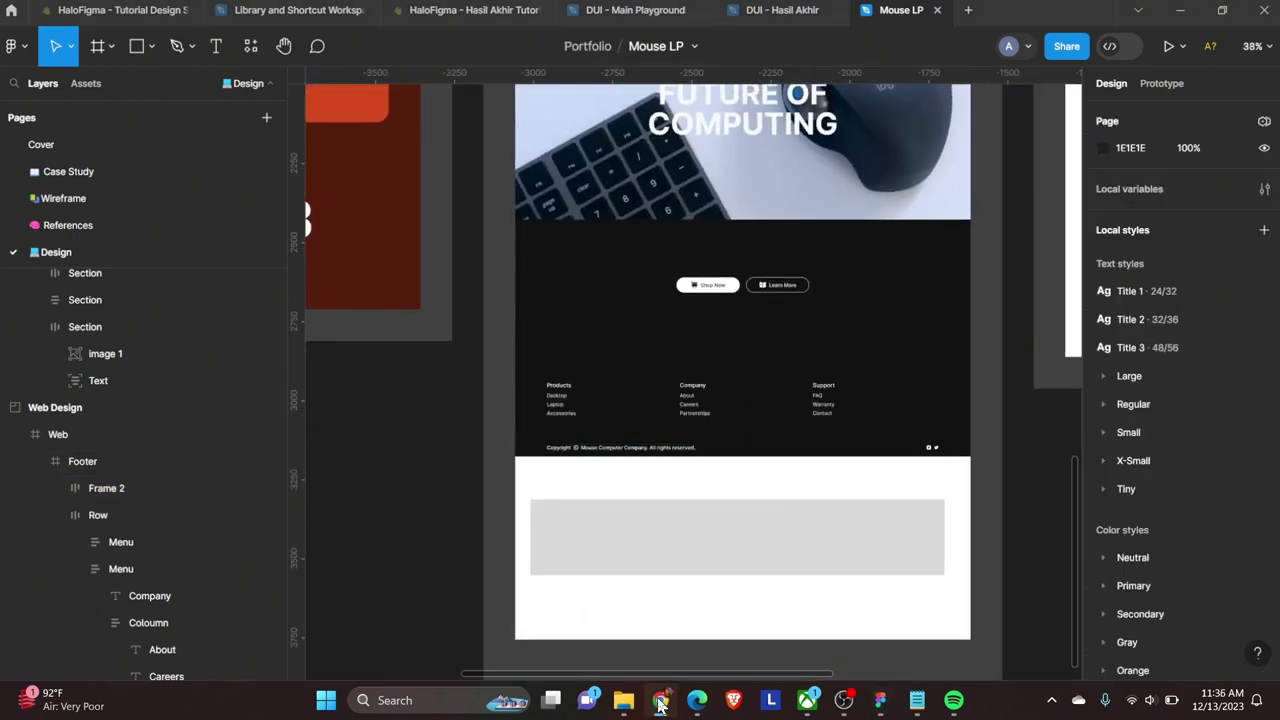
left_click(737, 403)
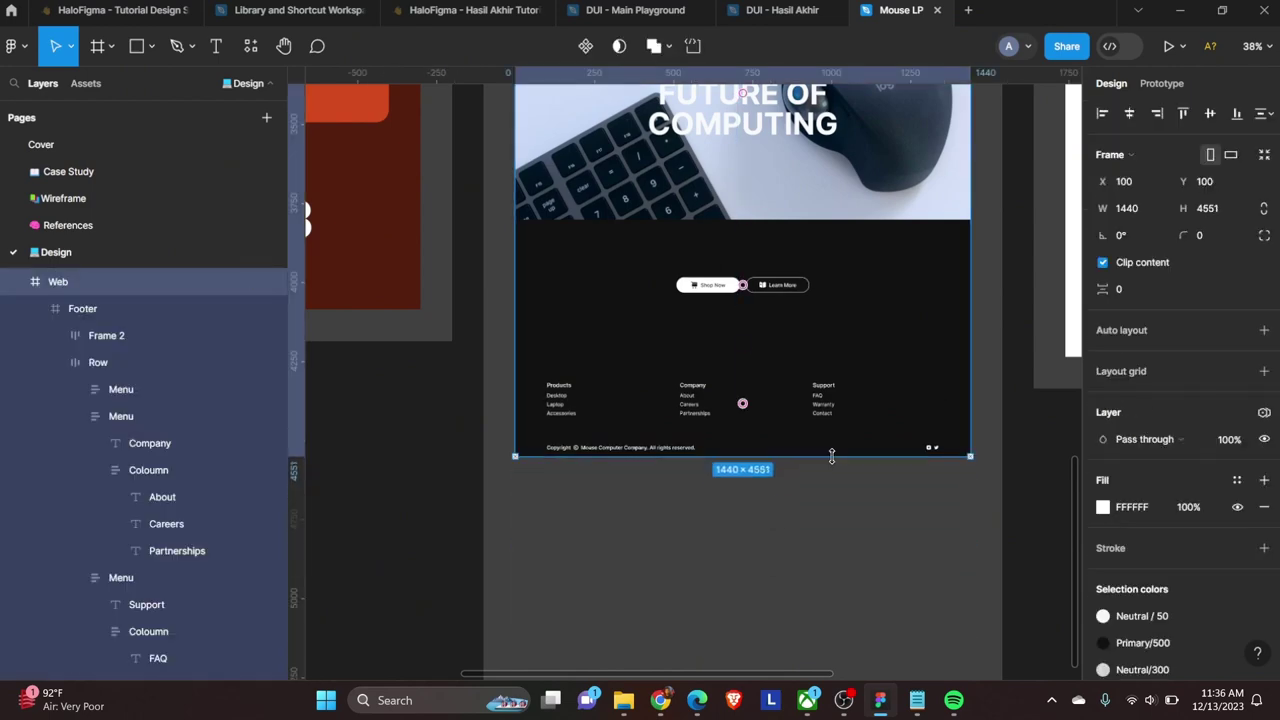
scroll(686, 557, "down", 5)
left_click(700, 570)
scroll(680, 600, "up", 5, "ctrl")
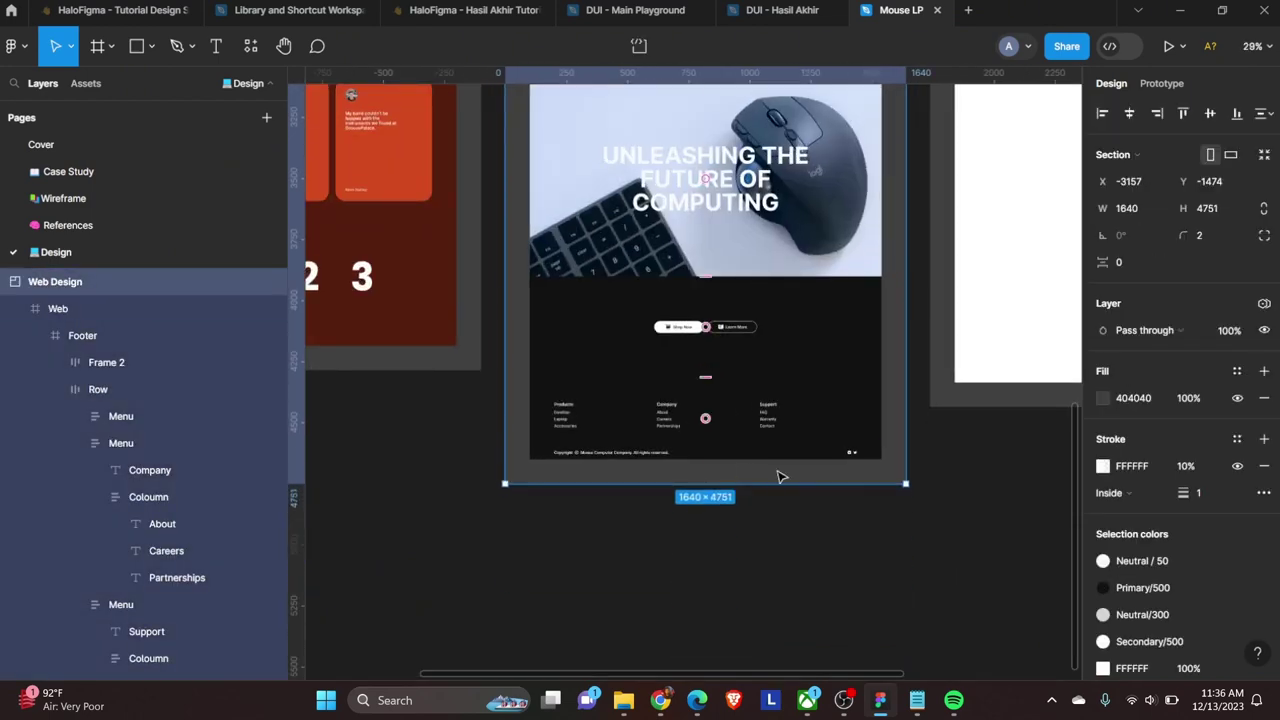
scroll(750, 520, "down", 5, "ctrl")
scroll(800, 200, "up", 3, "ctrl")
scroll(743, 177, "up", 5, "ctrl")
scroll(743, 177, "down", 2)
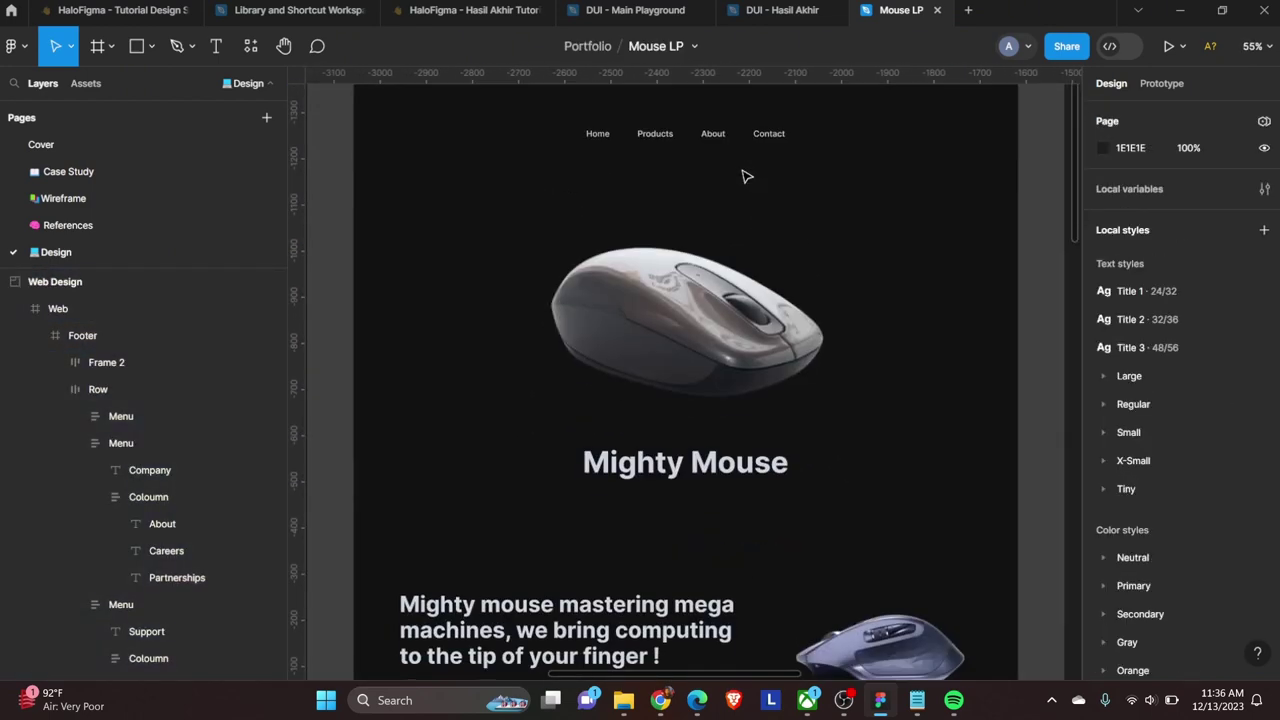
scroll(743, 177, "down", 3)
scroll(745, 177, "down", 1)
scroll(743, 177, "down", 10)
scroll(743, 177, "down", 3)
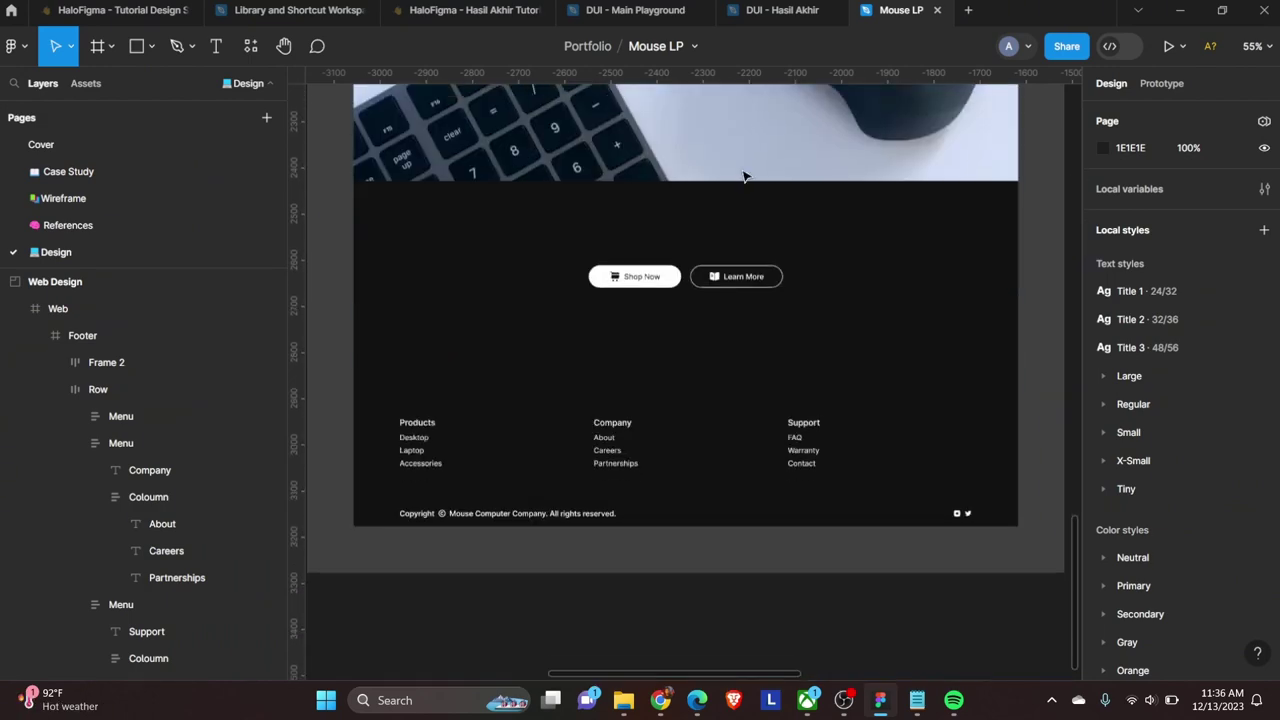
scroll(743, 177, "up", 10)
scroll(743, 177, "up", 8)
scroll(743, 177, "down", 2)
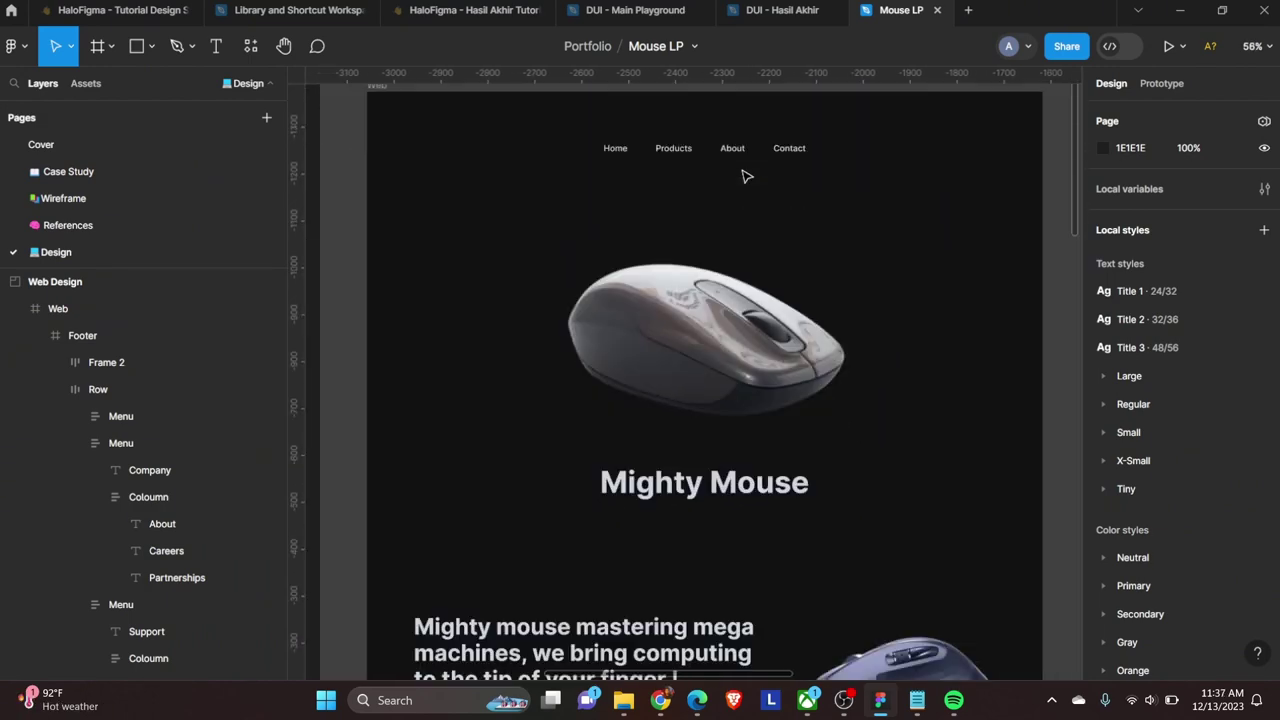
scroll(743, 177, "up", 1, "ctrl")
scroll(743, 177, "down", 10)
scroll(743, 177, "down", 10)
Step: Check the text styles of the Products, Company and Support footer headings
scroll(400, 443, "up", 2, "ctrl")
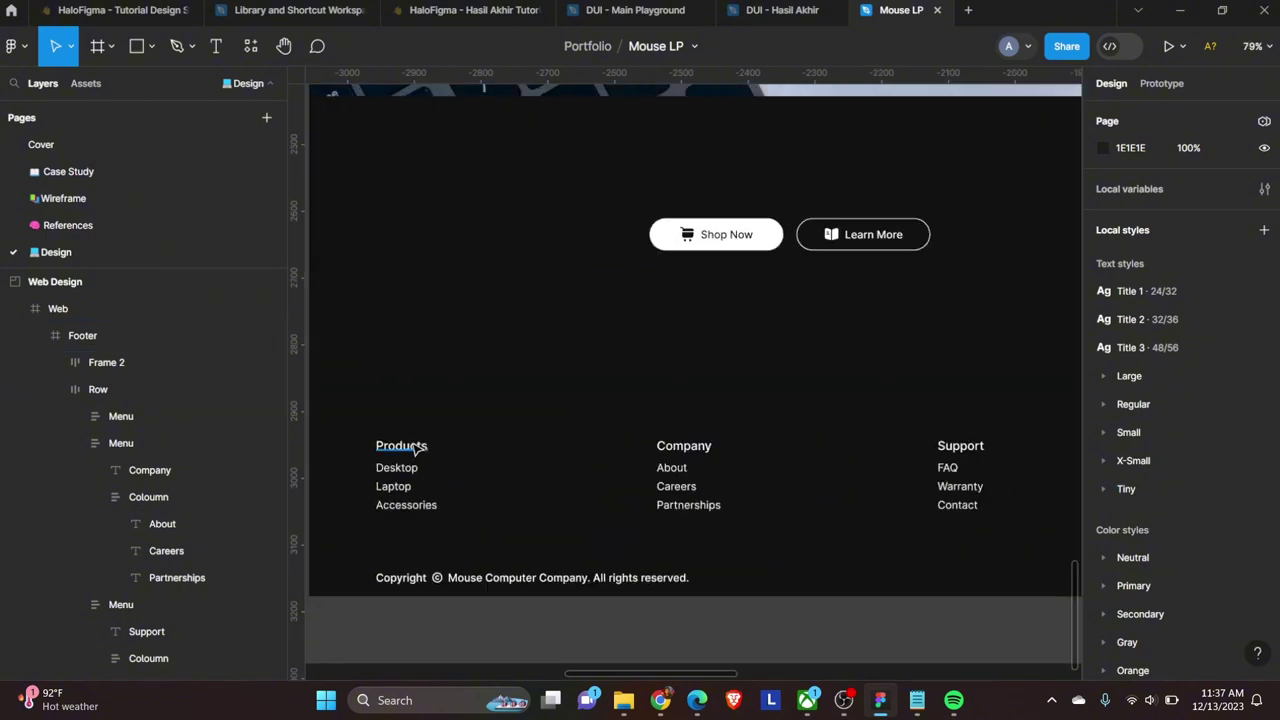
left_click(401, 445, "ctrl")
left_click(1185, 346)
left_click(676, 445, "ctrl")
left_click(1185, 346)
left_click(960, 445, "ctrl")
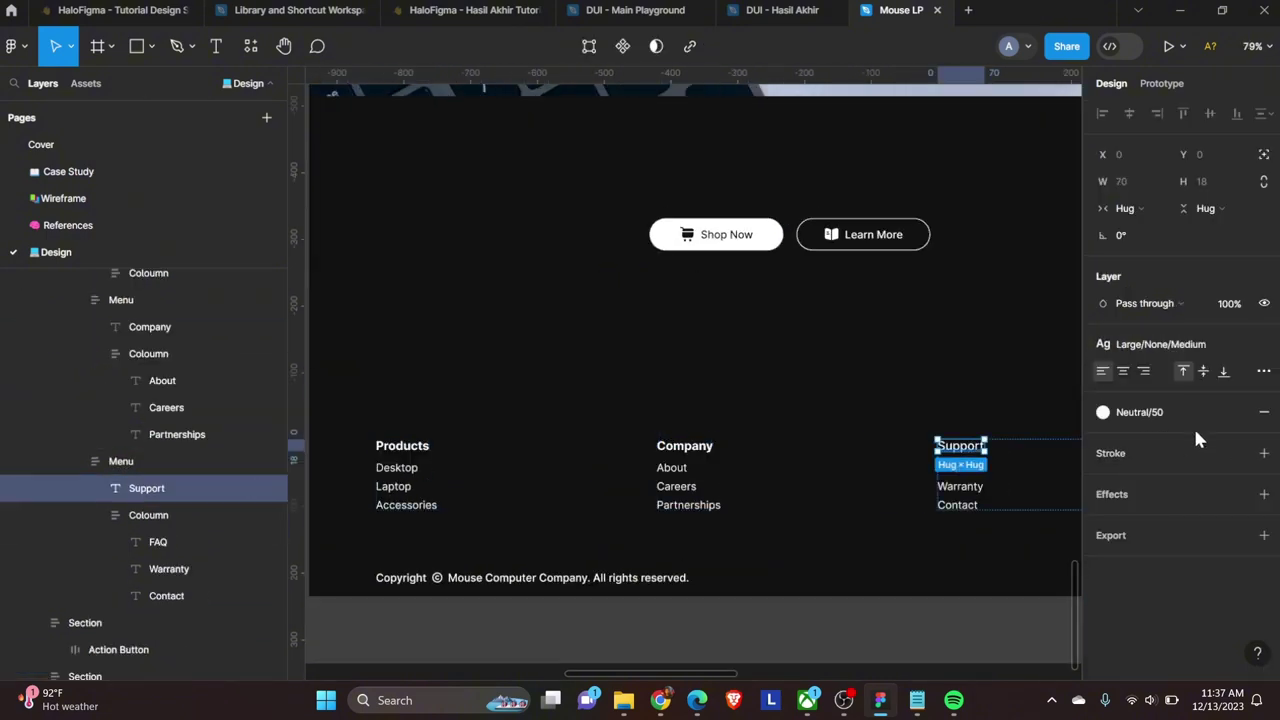
left_click(1185, 346)
key("Escape")
scroll(54, 468, "up", 5)
Step: Rename Frame 2 to Copyright and give Footer auto layout that hugs its contents
left_click(57, 440)
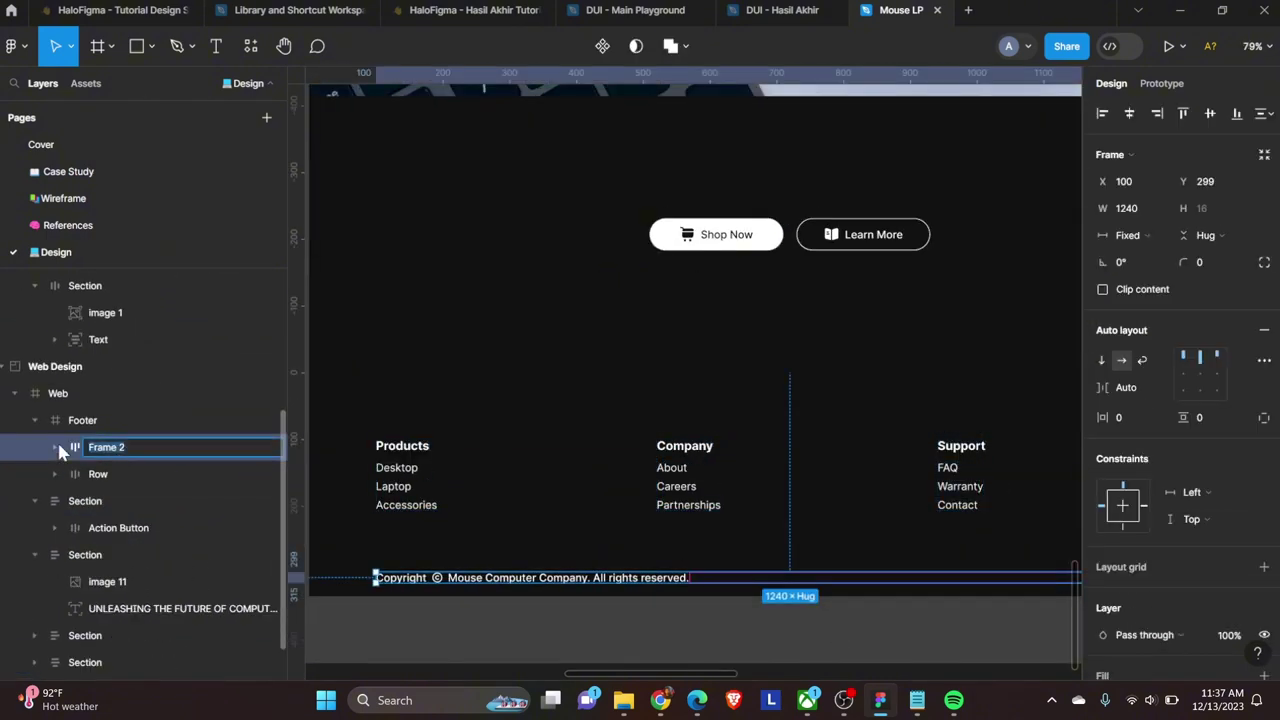
double_click(110, 447)
type("Copyright")
key("Return")
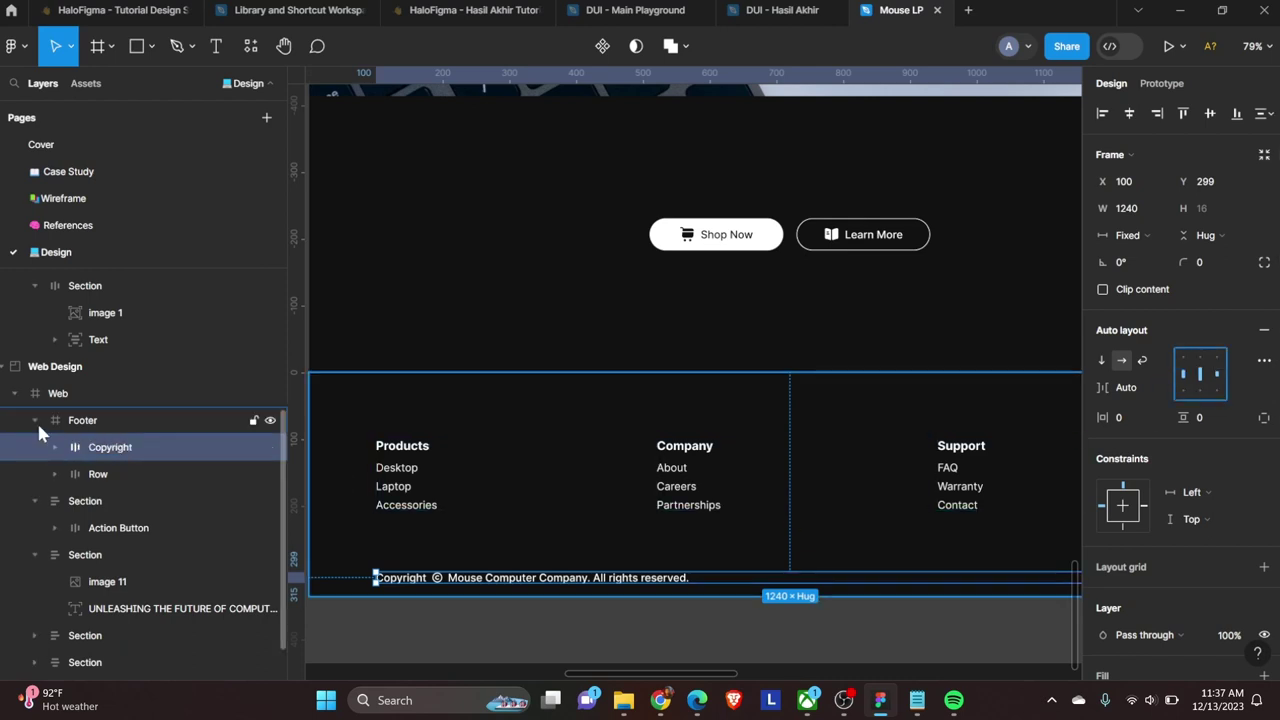
left_click(37, 421)
left_click(118, 420)
key("shift+a")
left_click(1125, 212)
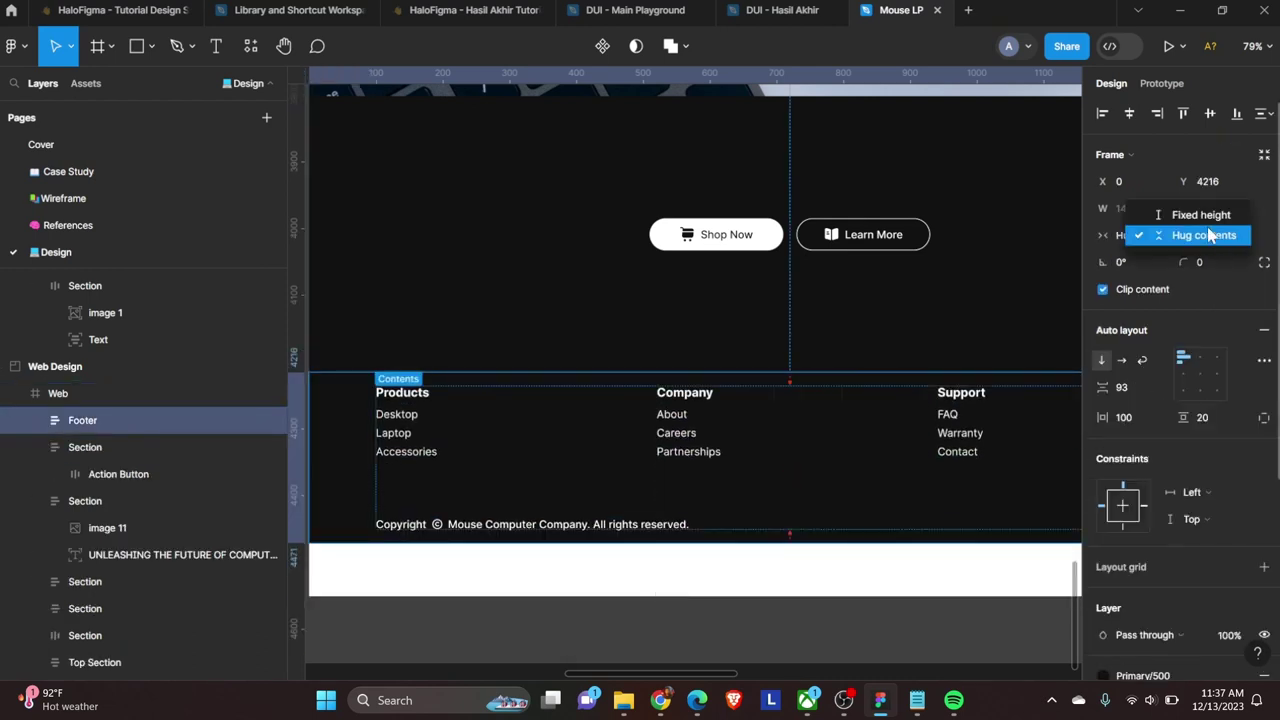
left_click(1160, 234)
Step: Adjust the Footer's content alignment and collapse the Footer and Web layers
left_click(1184, 386)
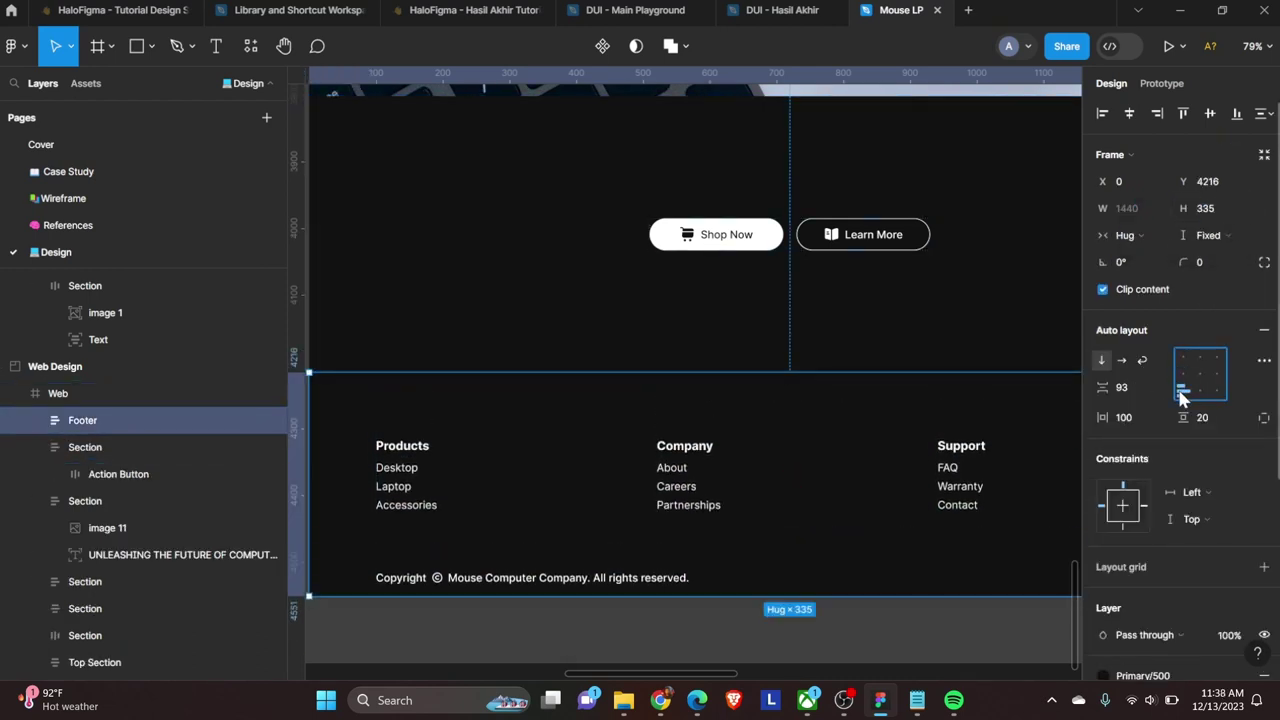
left_click(530, 577)
left_click(614, 643)
scroll(617, 646, "down", 3)
left_click(101, 420)
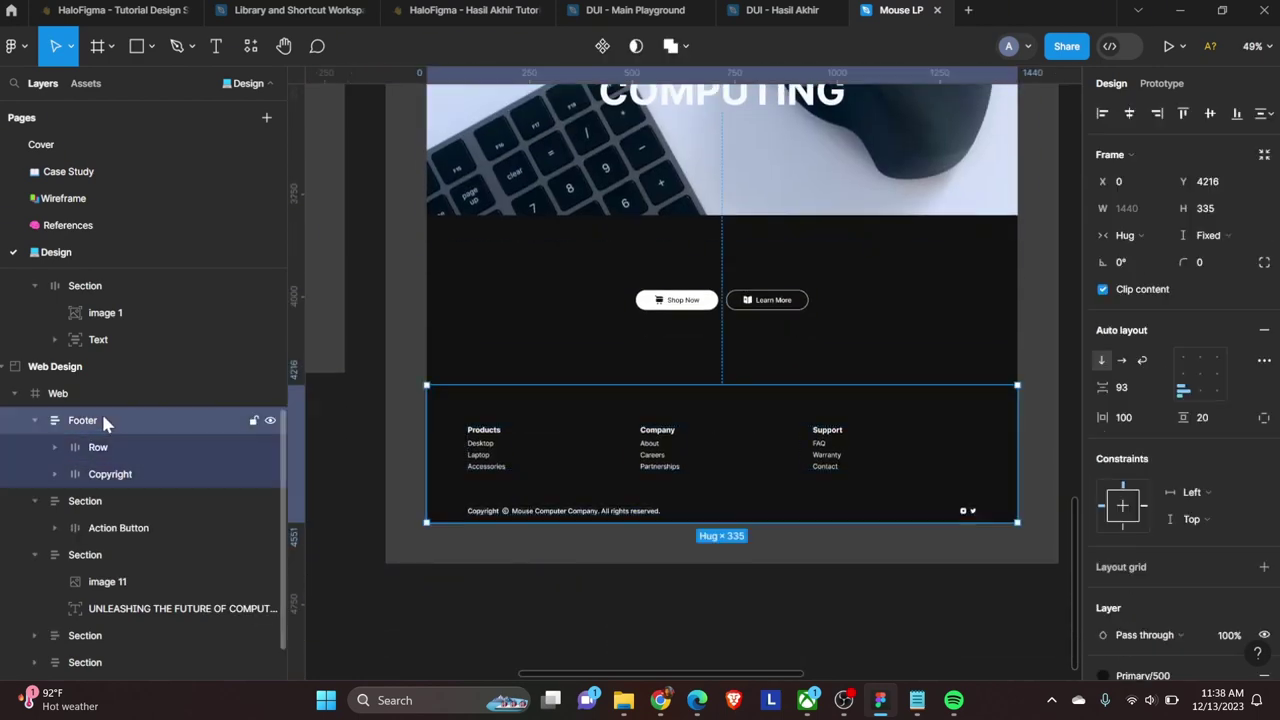
left_click(37, 420)
left_click(15, 393)
Step: Scroll through the finished page to review the completed footer
scroll(606, 577, "up", 15)
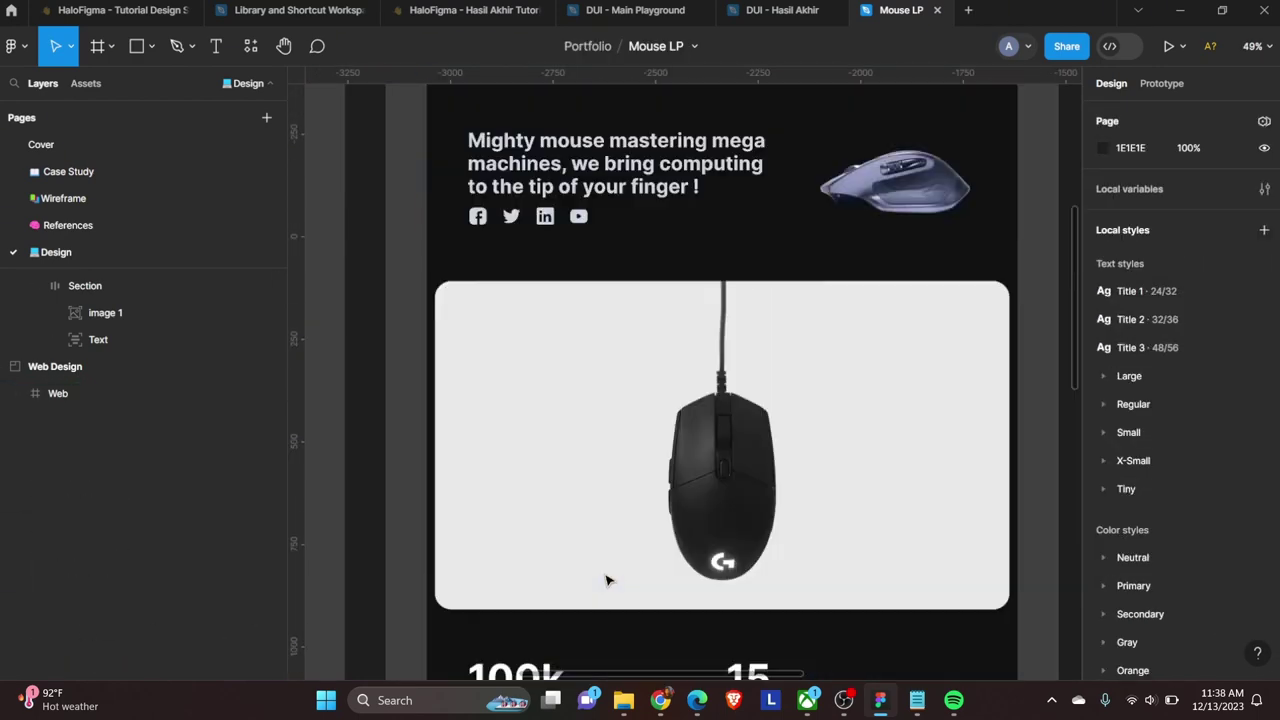
scroll(485, 405, "down", 3)
scroll(485, 405, "down", 10)
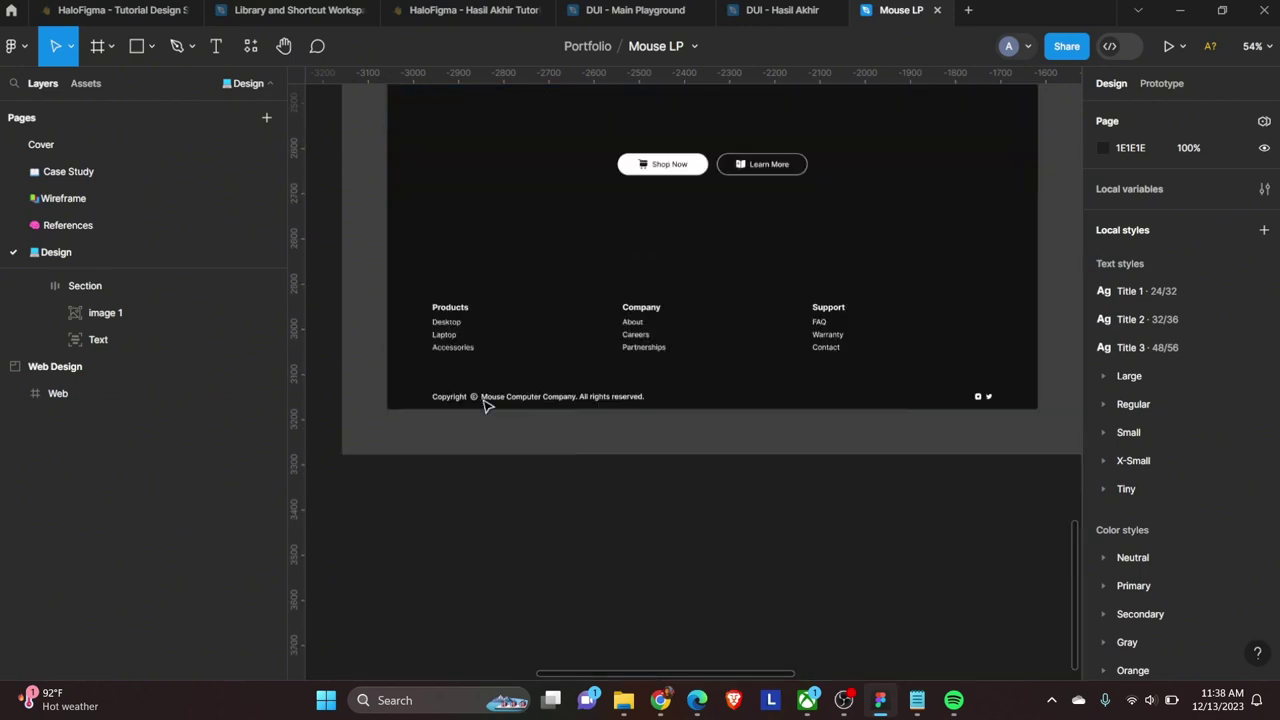
scroll(485, 405, "up", 2)
scroll(485, 405, "up", 1)
scroll(487, 406, "up", 1)
scroll(487, 406, "up", 5)
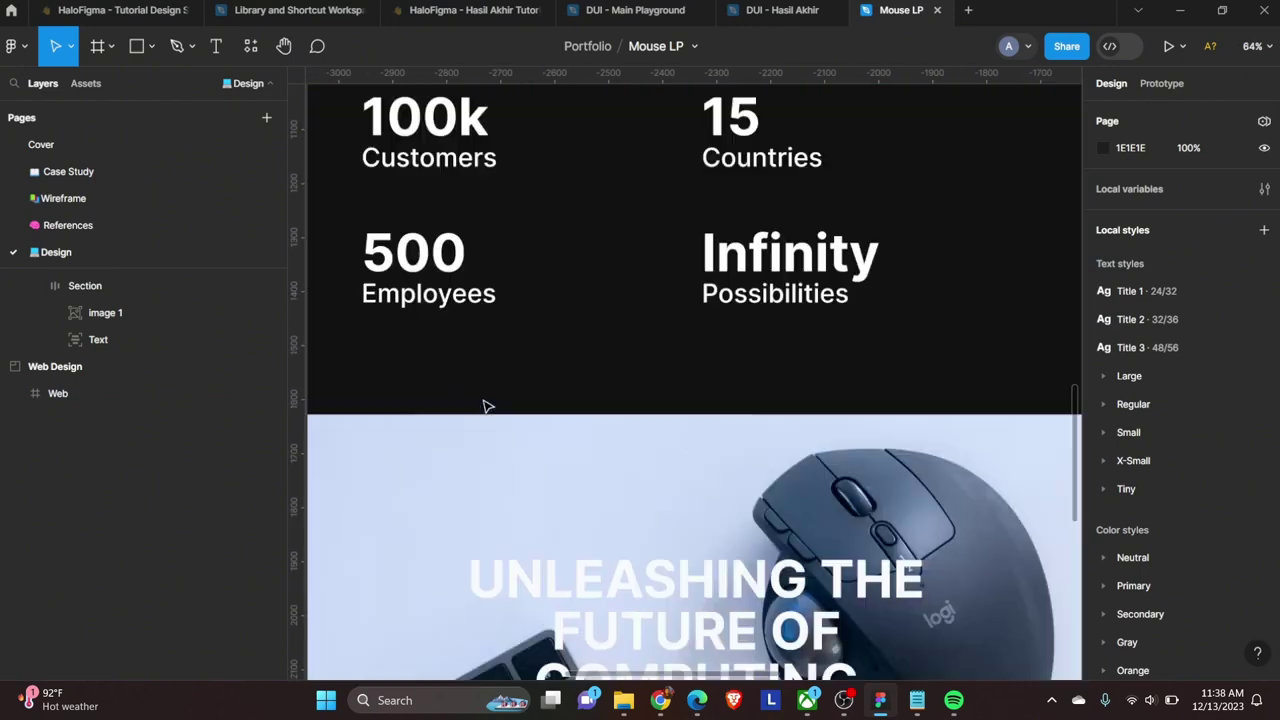
scroll(487, 406, "up", 5)
scroll(487, 406, "down", 3)
scroll(487, 406, "down", 8)
scroll(487, 406, "up", 3)
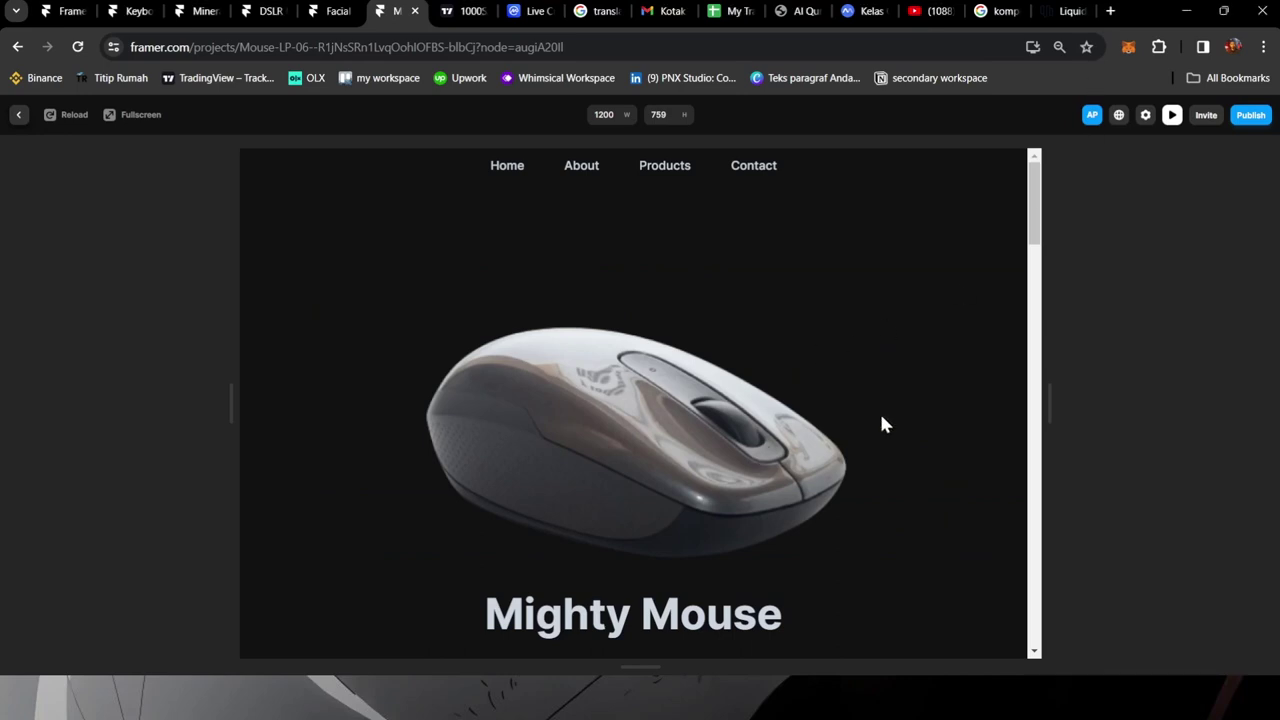
Step: Scroll the 1200 px preview through stats and footer, then return to the top via Home
scroll(920, 422, "down", 3)
scroll(903, 451, "down", 2)
scroll(897, 460, "down", 2)
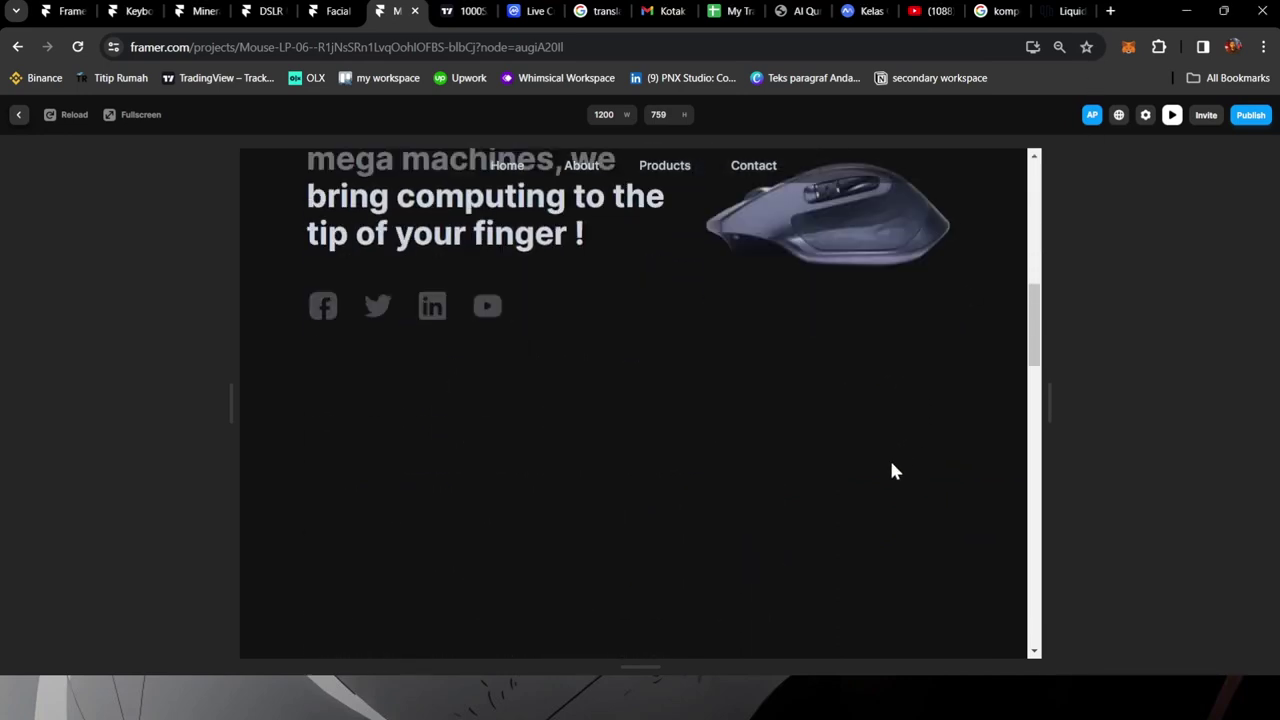
scroll(891, 469, "down", 2)
scroll(891, 471, "down", 2)
scroll(888, 474, "down", 2)
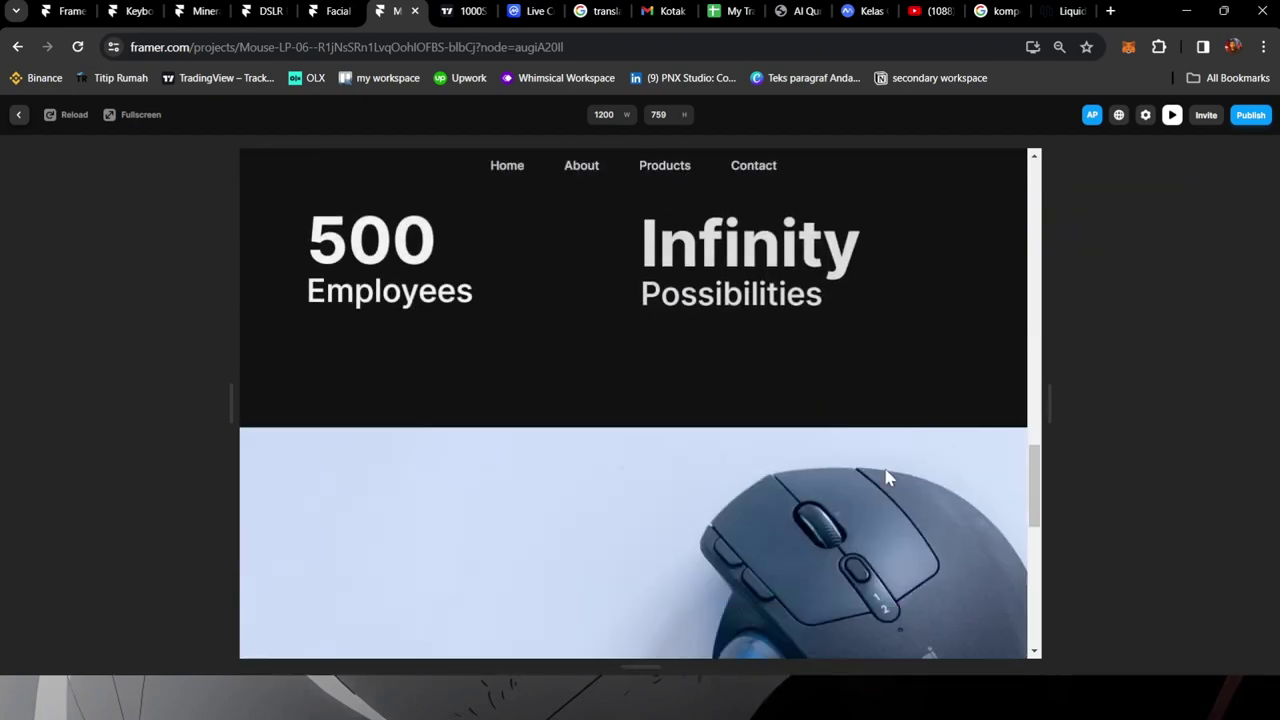
scroll(885, 480, "down", 2)
scroll(883, 482, "down", 3)
scroll(883, 482, "down", 1)
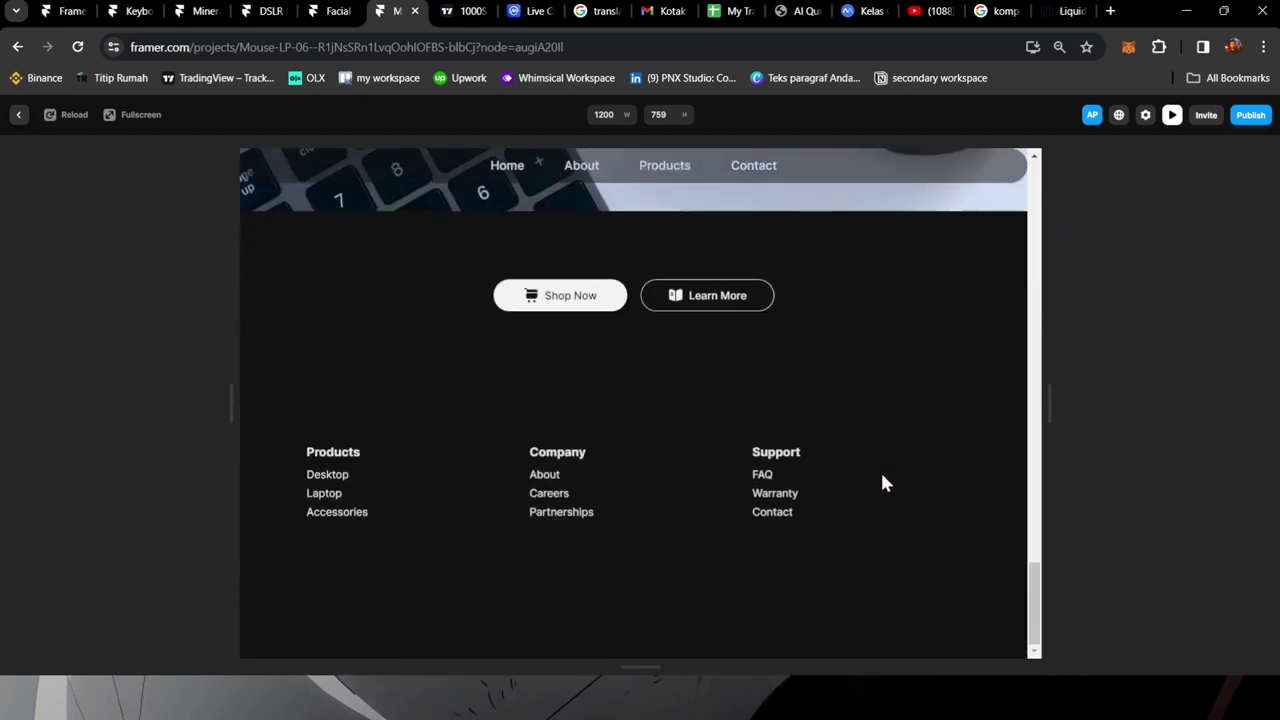
left_click(507, 166)
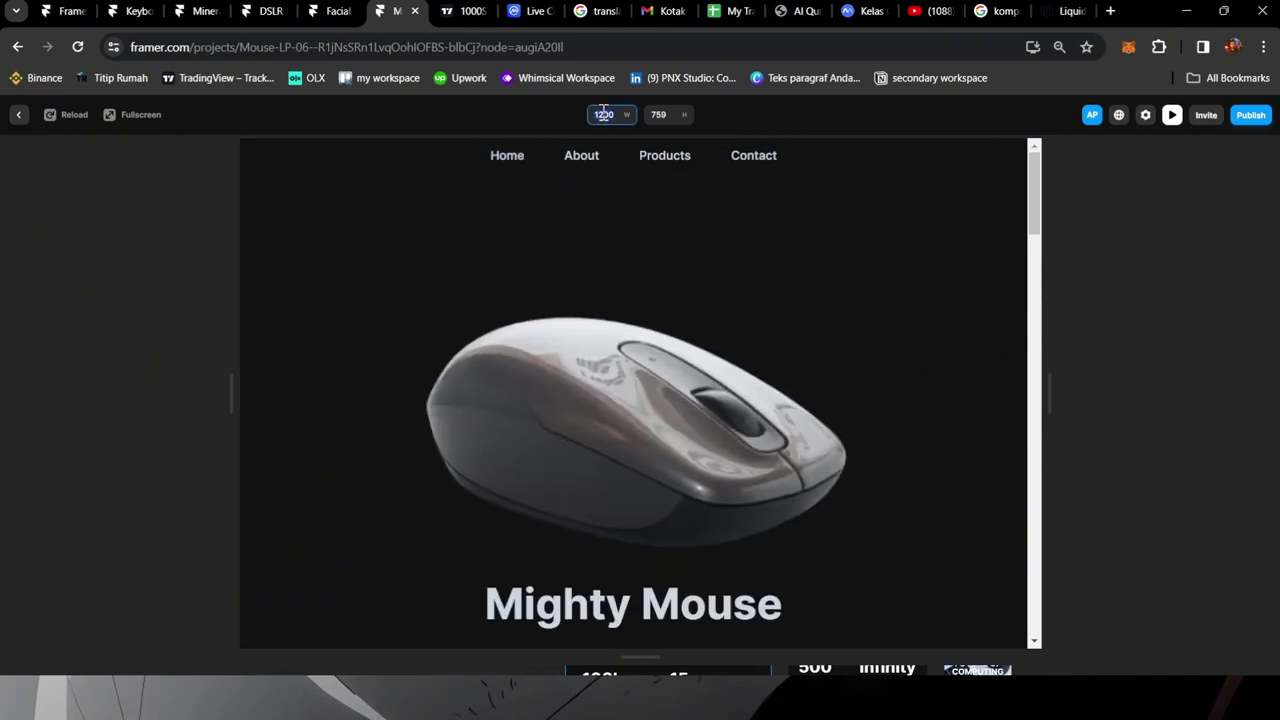
type("810")
Step: Preview the page at 810 px tablet width, toggling the menu and scrolling through
key("Return")
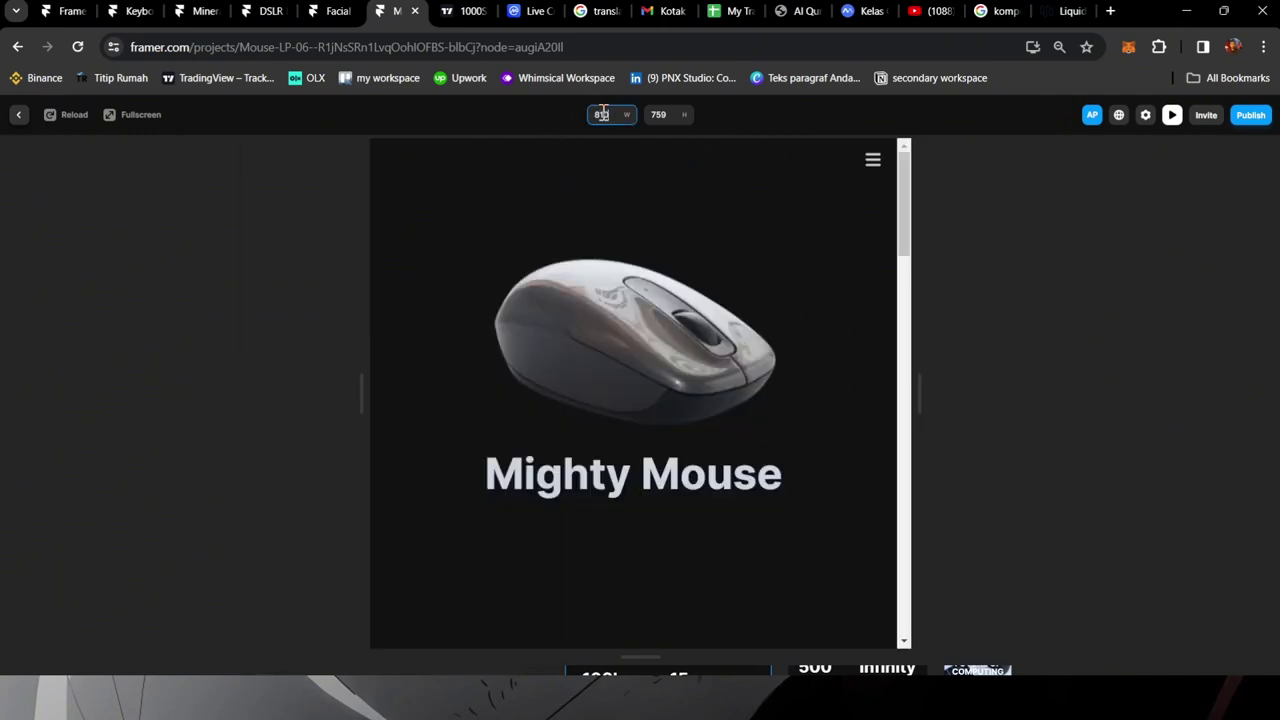
left_click(872, 161)
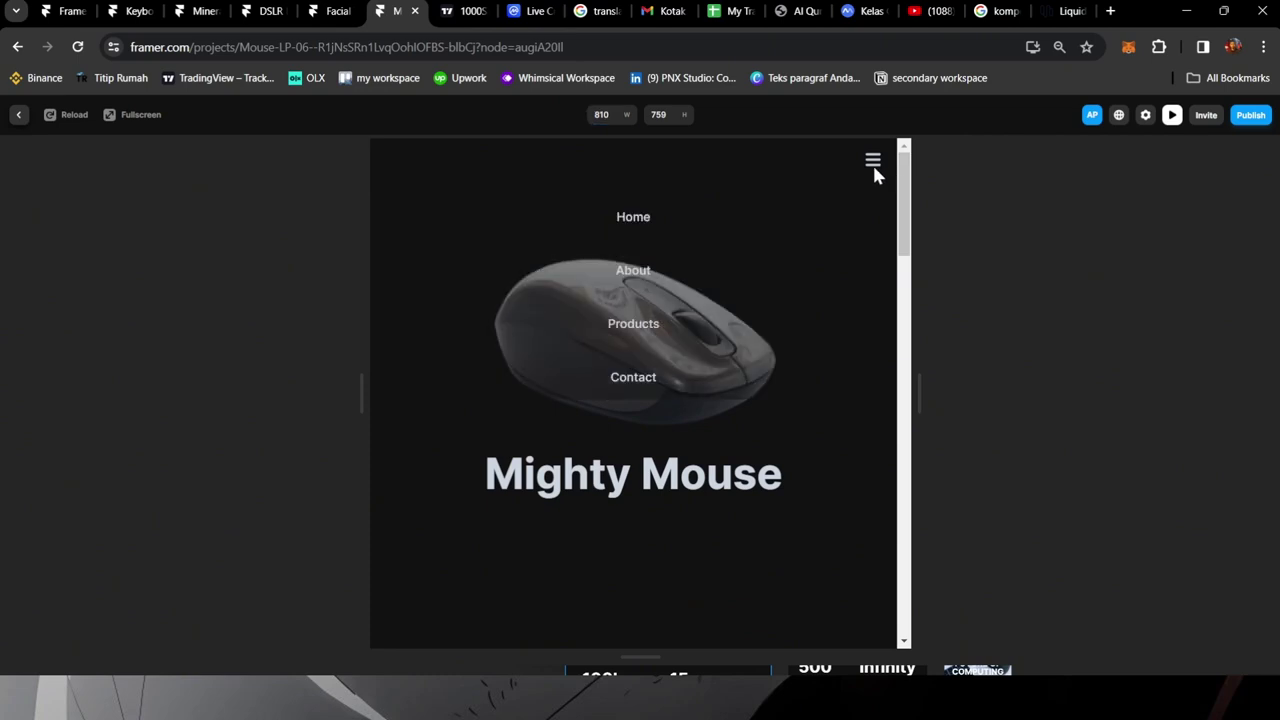
left_click(872, 162)
scroll(868, 300, "down", 3)
scroll(870, 310, "down", 2)
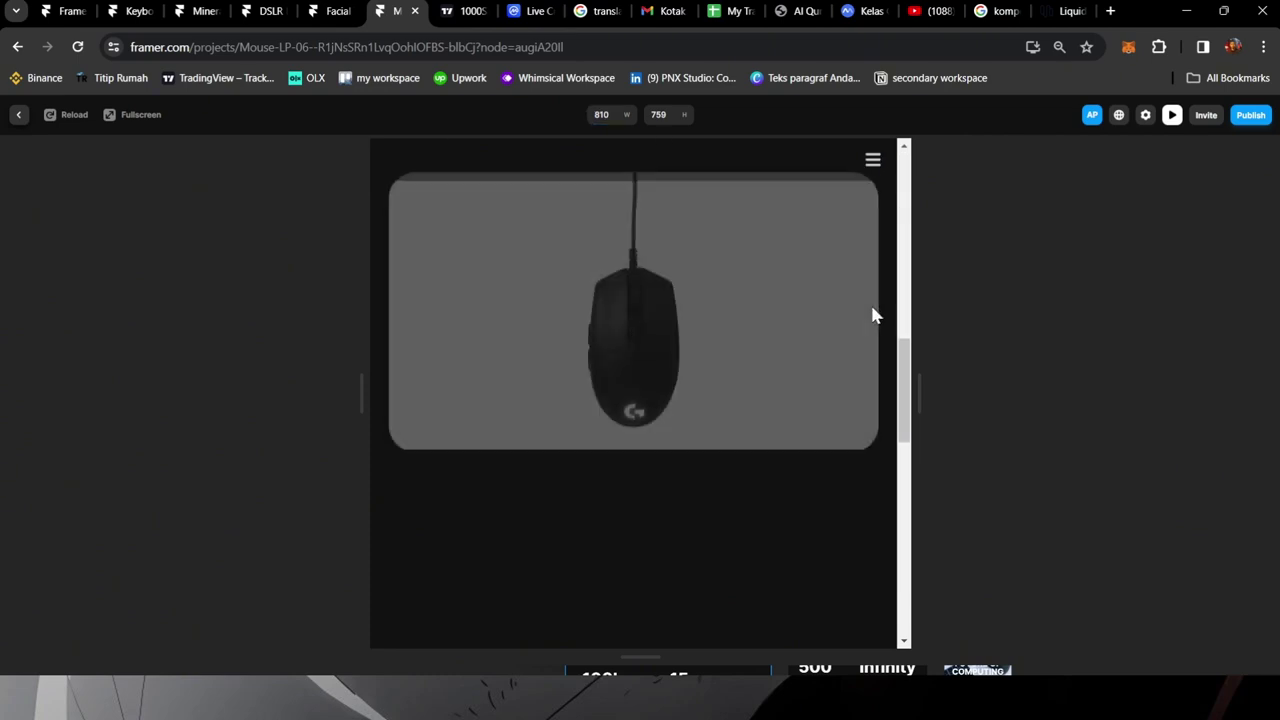
scroll(872, 310, "down", 3)
scroll(873, 300, "down", 3)
scroll(876, 298, "down", 3)
type("390")
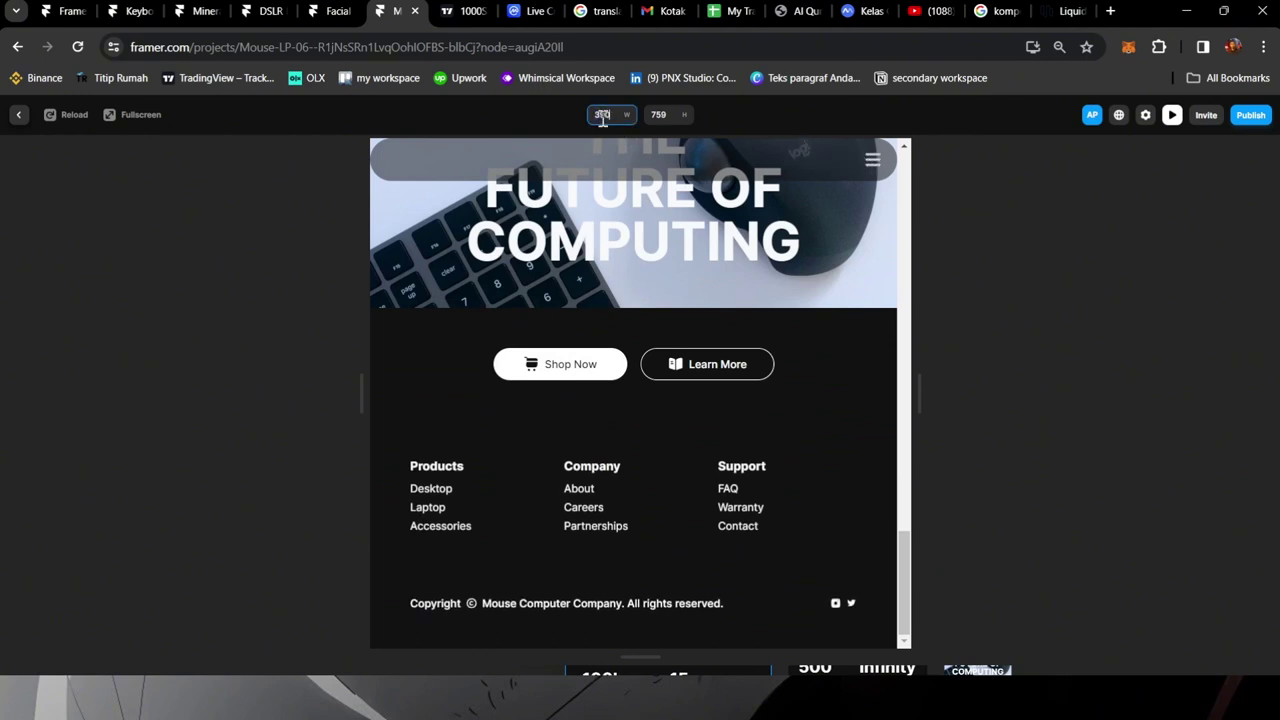
Step: Preview at 390 px mobile width, toggling the menu and scrolling down to the stacked footer
key("Return")
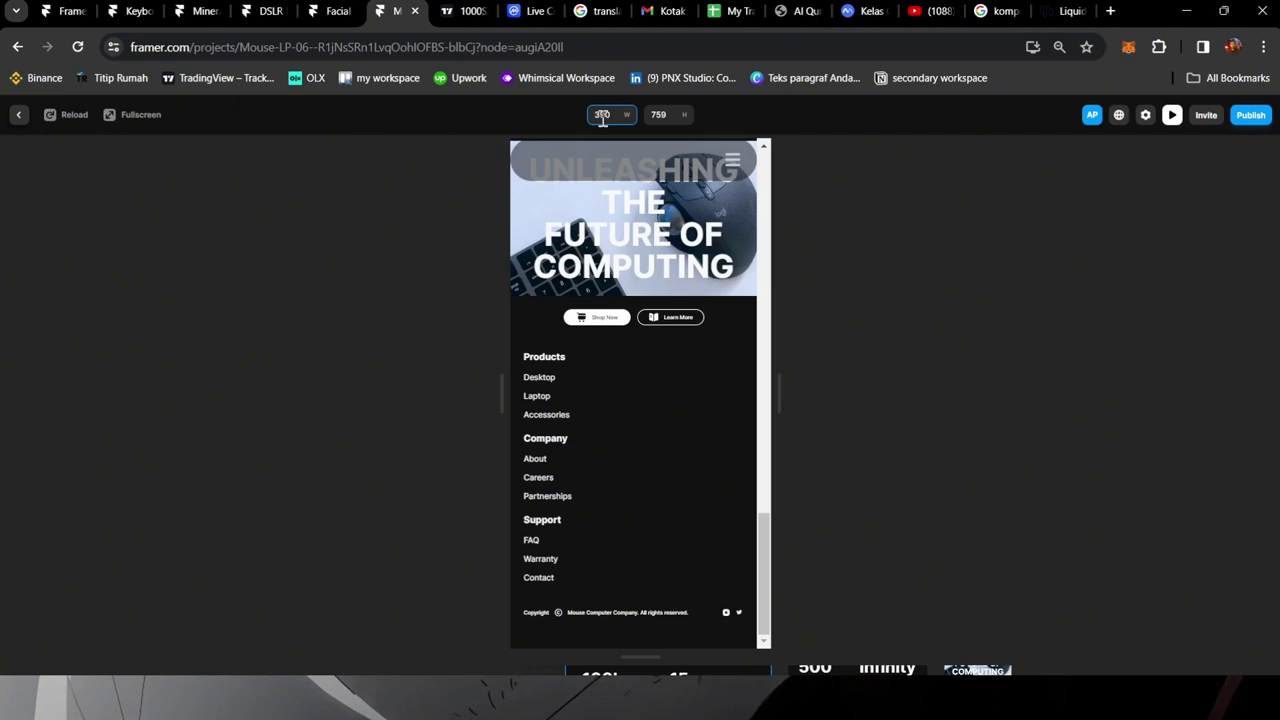
left_click(733, 162)
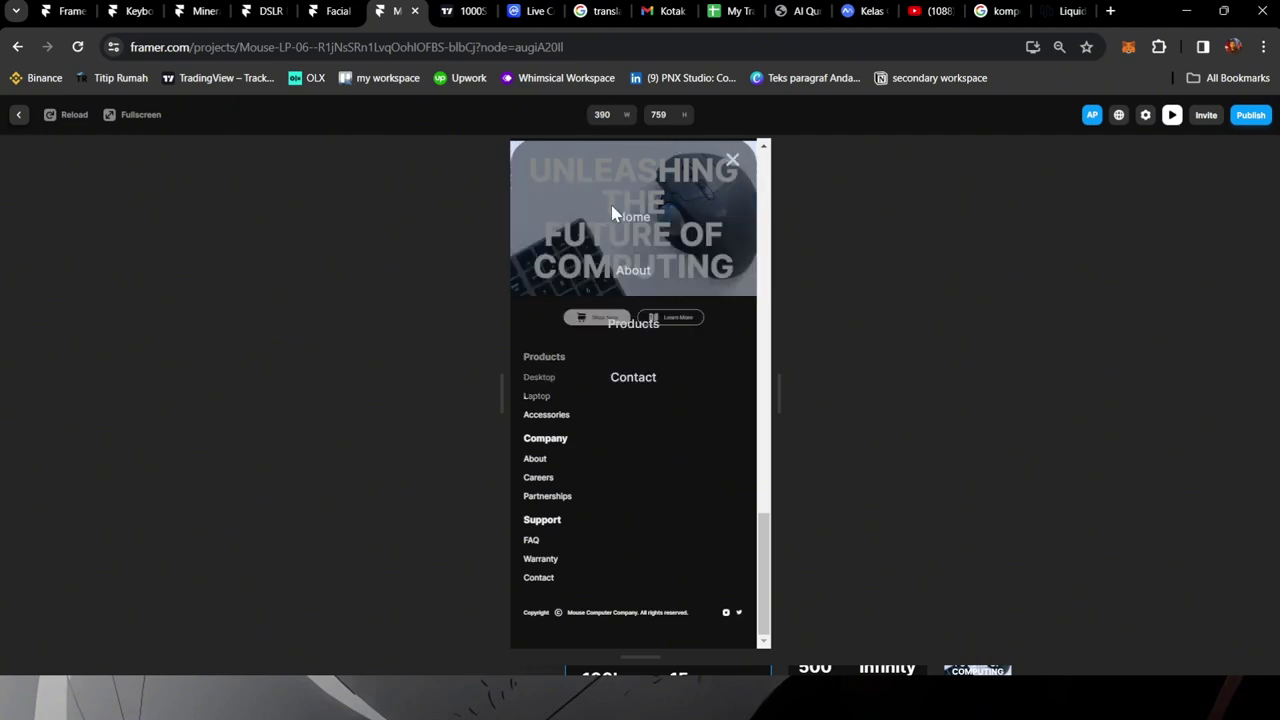
left_click(634, 223)
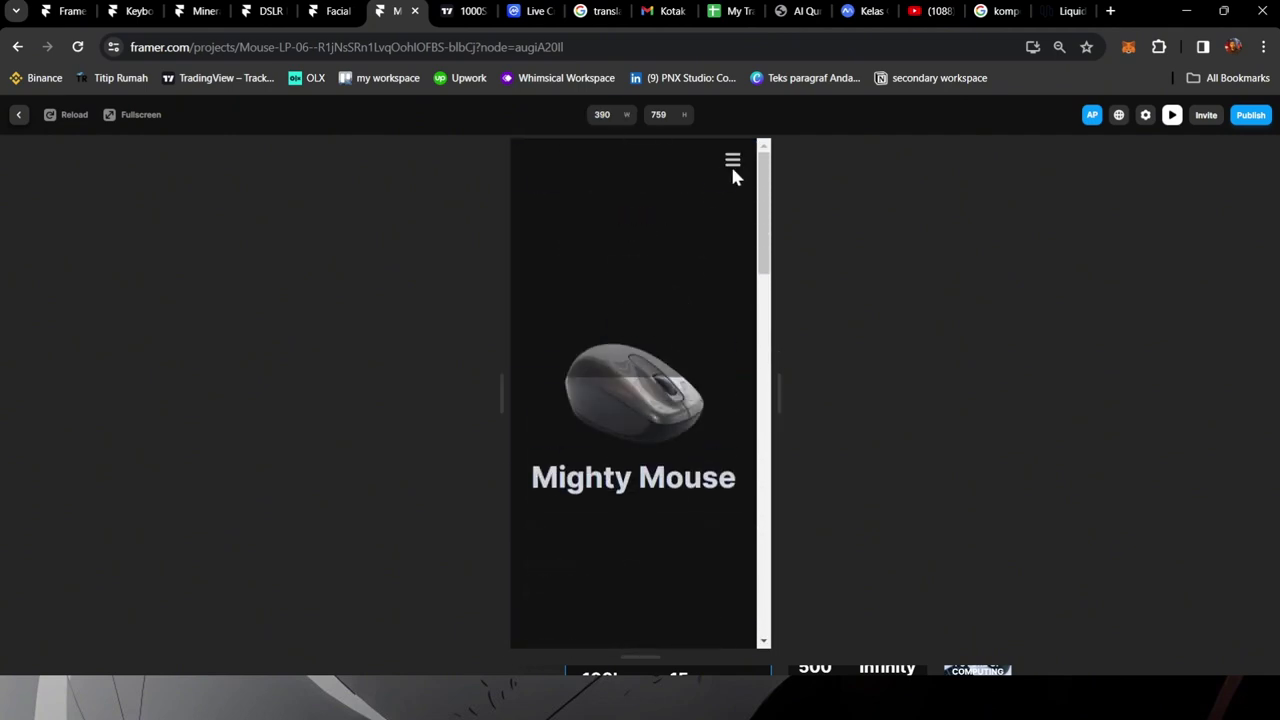
scroll(706, 230, "down", 3)
scroll(702, 240, "down", 3)
scroll(702, 244, "down", 2)
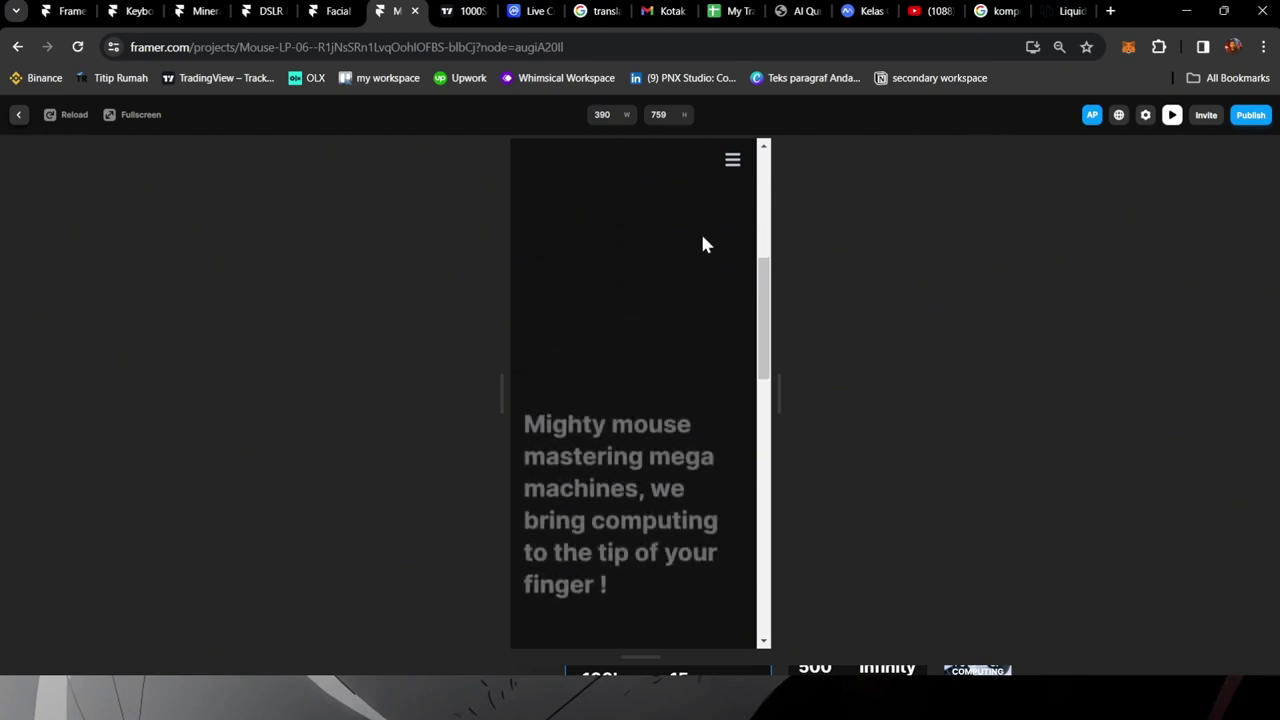
scroll(702, 244, "down", 1)
scroll(702, 244, "down", 1)
scroll(702, 244, "down", 2)
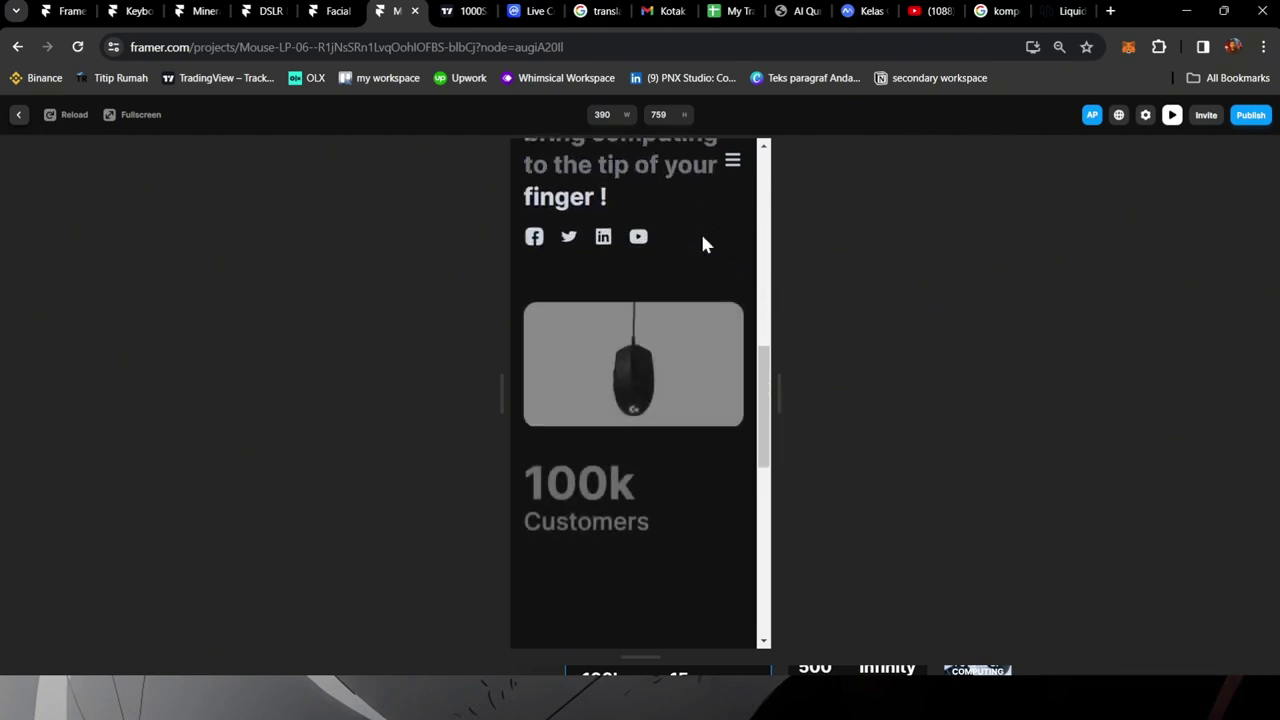
scroll(702, 244, "down", 2)
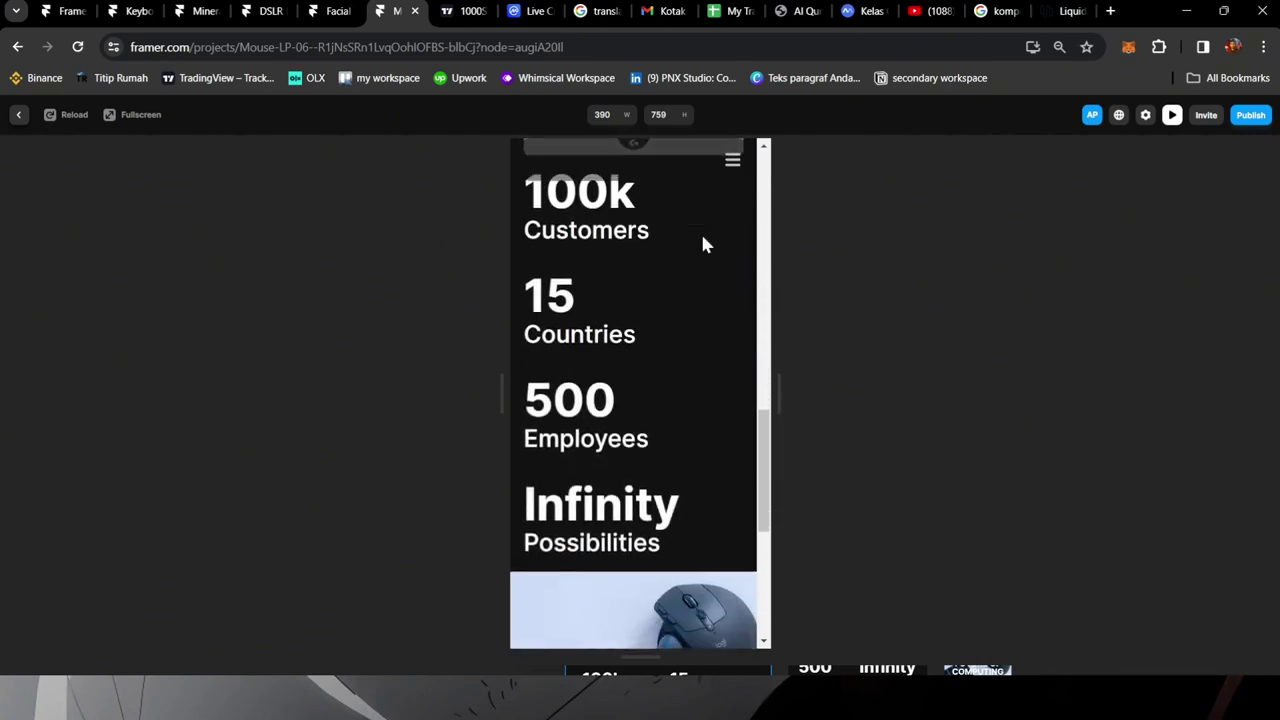
scroll(702, 244, "down", 1)
scroll(702, 244, "down", 3)
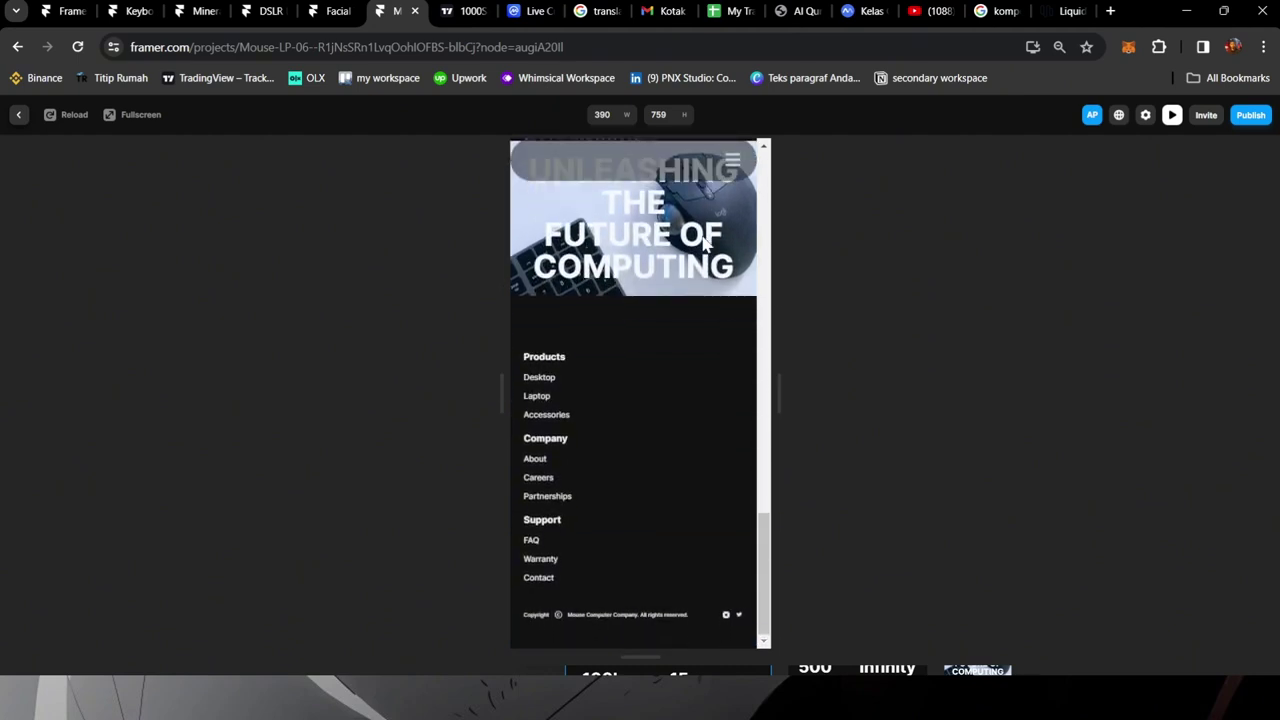